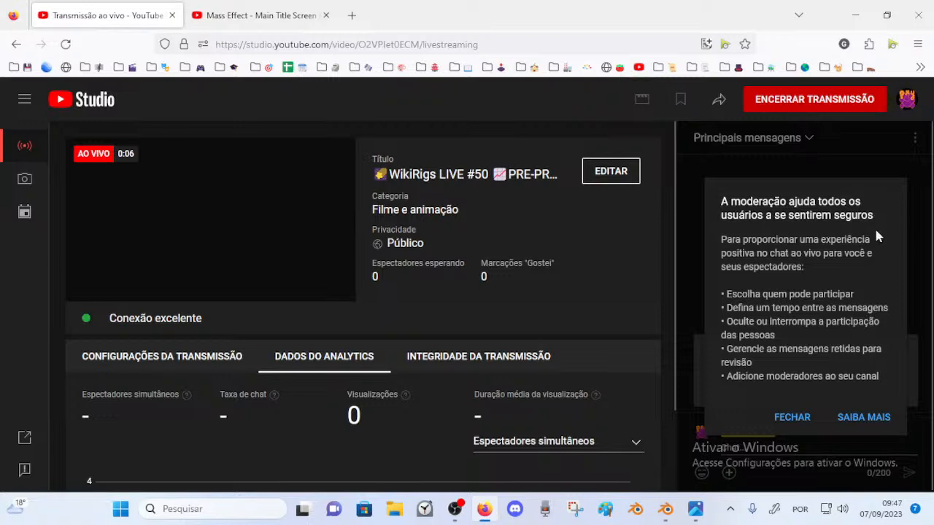
Step: Dismiss the chat moderation notice and open the live chat in a separate window
{"action": "left_click", "coordinate": [794, 415]}
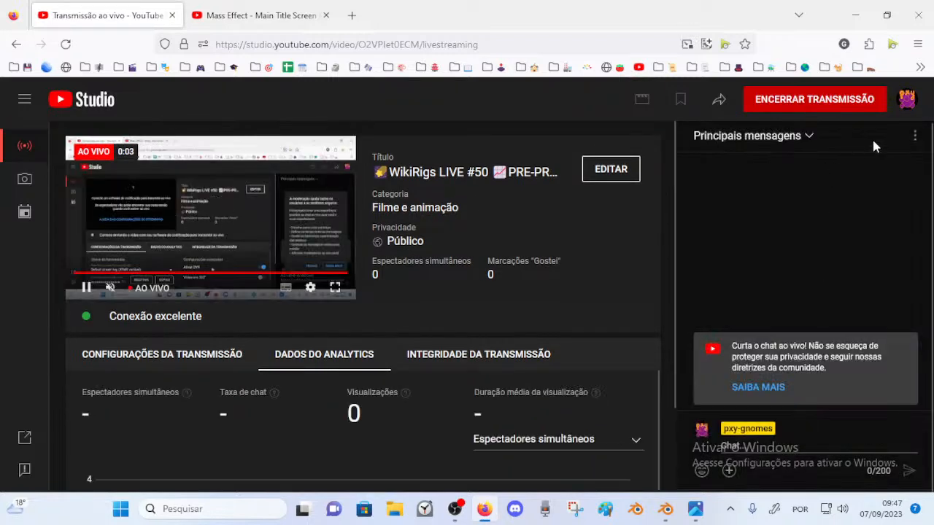
{"action": "left_click", "coordinate": [913, 136]}
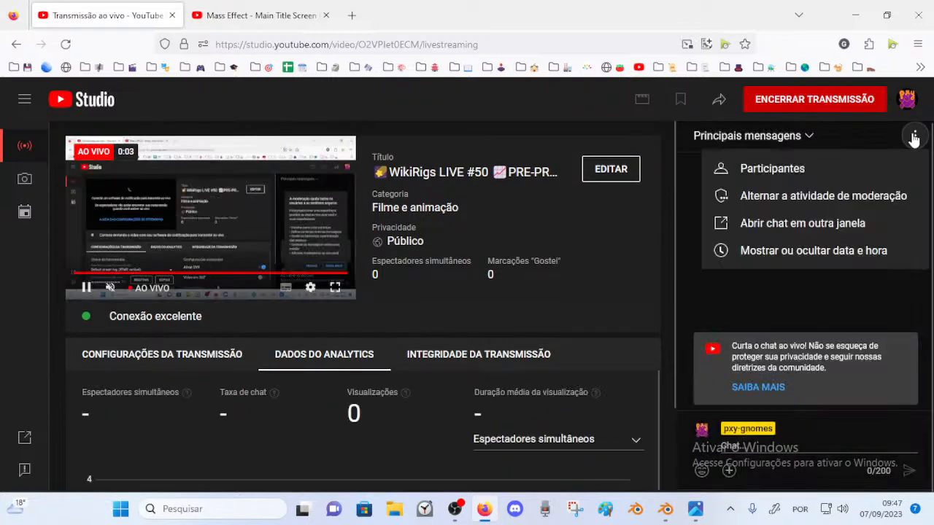
{"action": "left_click", "coordinate": [801, 223]}
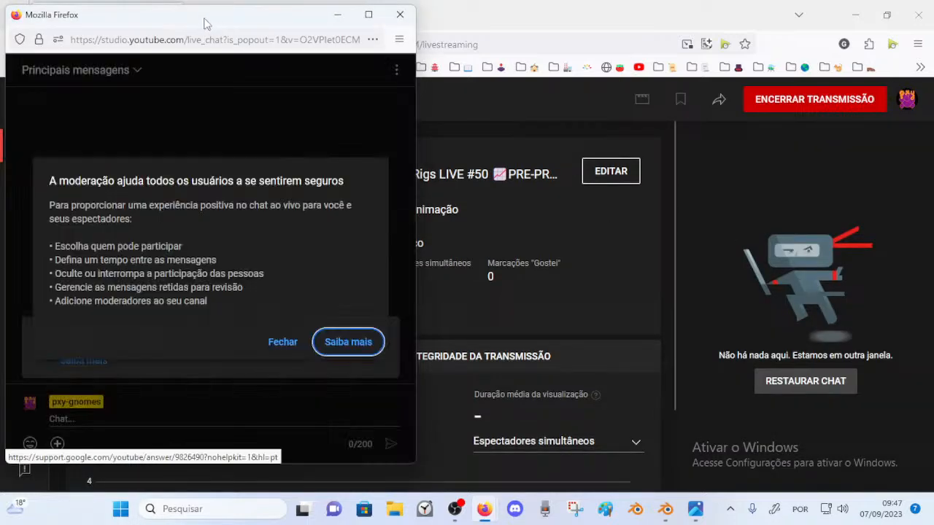
Step: Place the pop-out chat along the screen's right edge, dismiss its moderation notice and extend the window down to the taskbar
{"action": "left_click_drag", "start_coordinate": [204, 24], "coordinate": [723, 19]}
{"action": "left_click_drag", "start_coordinate": [520, 124], "coordinate": [753, 117]}
{"action": "left_click", "coordinate": [829, 398]}
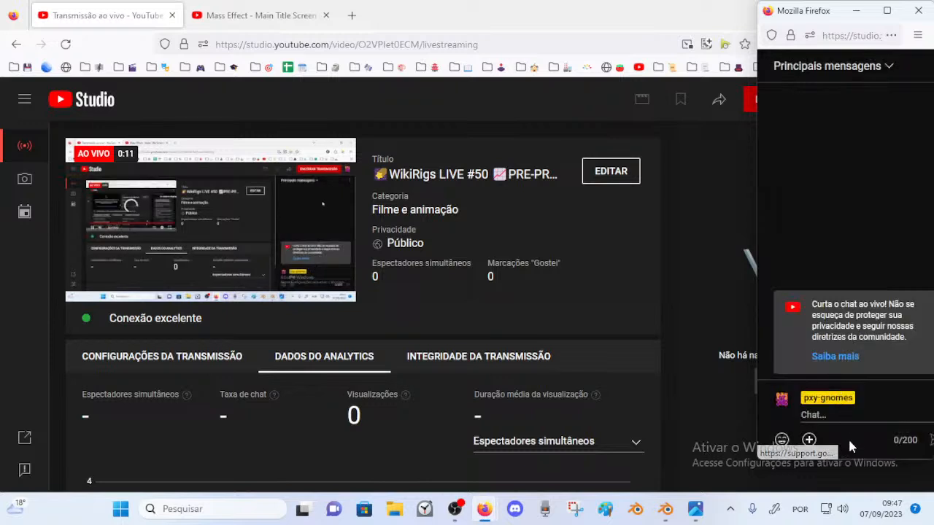
{"action": "left_click_drag", "start_coordinate": [839, 462], "coordinate": [840, 493]}
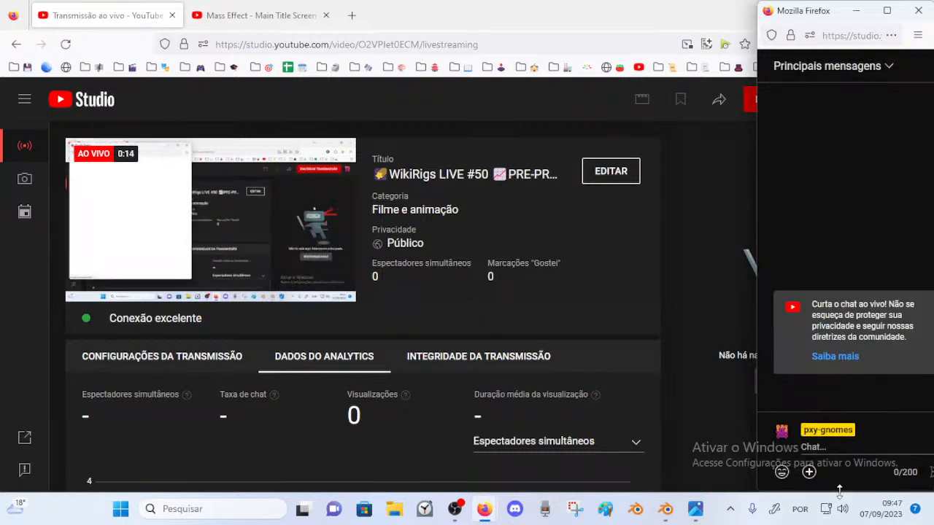
Step: Start playing the Mass Effect Main Title Screen music video and return to the livestream page
{"action": "left_click", "coordinate": [235, 7]}
{"action": "left_click", "coordinate": [24, 409]}
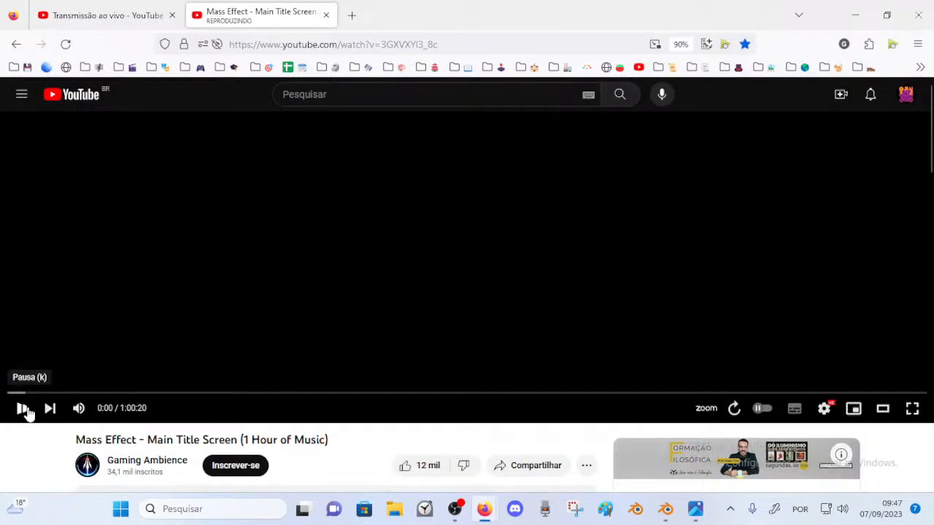
{"action": "left_click", "coordinate": [117, 15]}
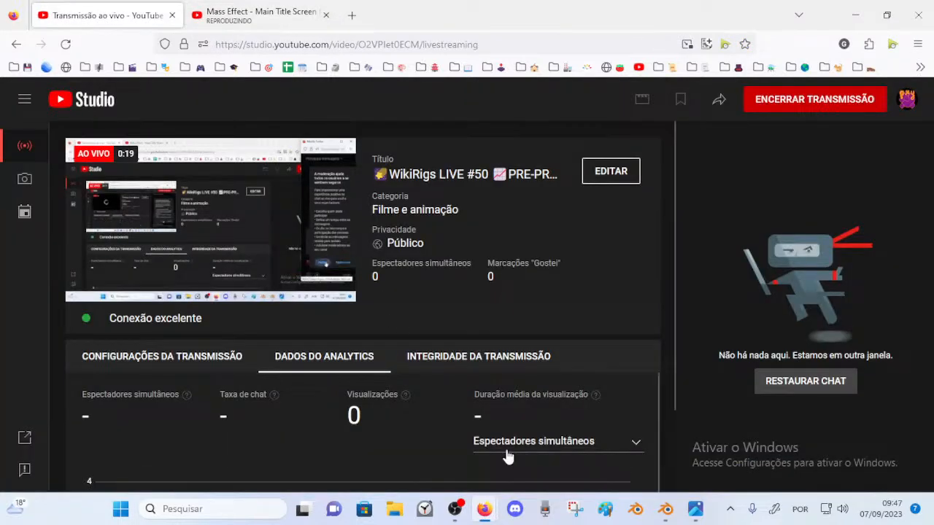
Step: Switch to Blender and narrow its window so that a strip stays free on the right side of the screen
{"action": "left_click", "coordinate": [665, 511]}
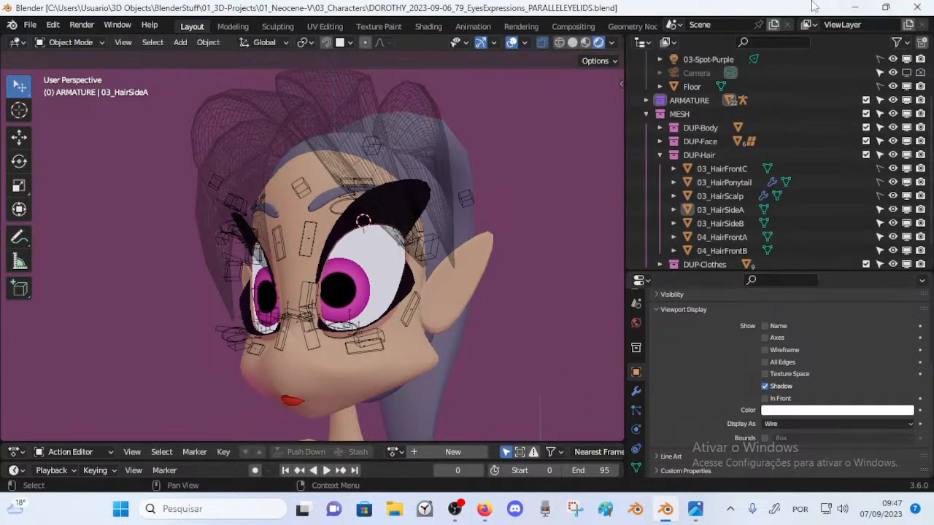
{"action": "left_click_drag", "start_coordinate": [788, 9], "coordinate": [723, 15]}
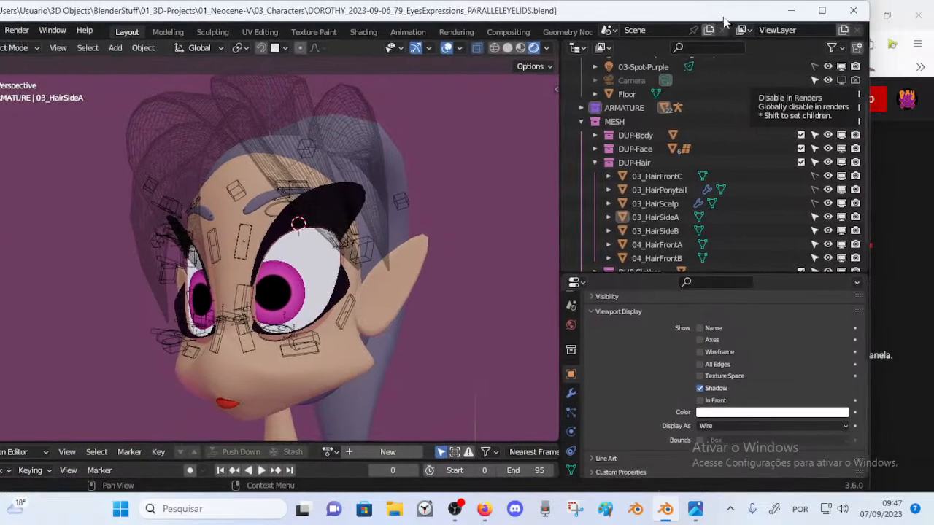
{"action": "left_click_drag", "start_coordinate": [868, 136], "coordinate": [772, 136]}
{"action": "left_click_drag", "start_coordinate": [420, 17], "coordinate": [482, 19]}
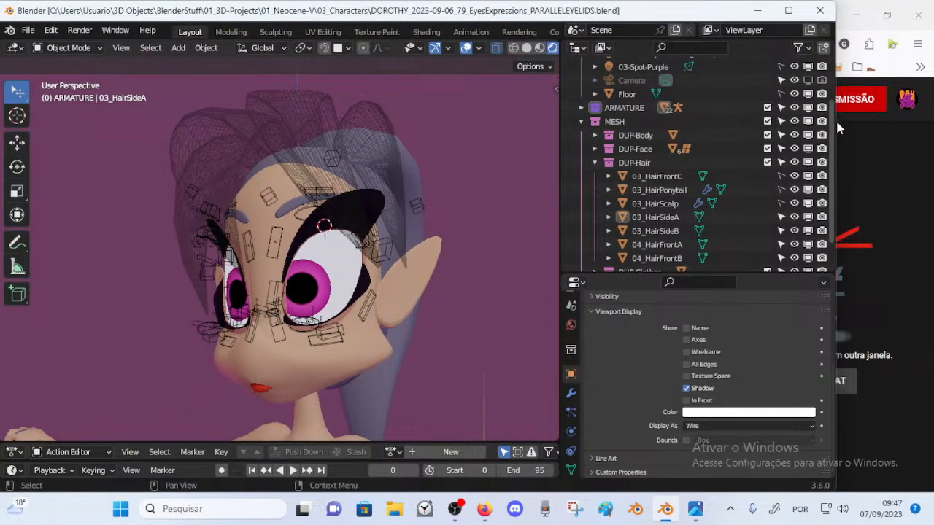
{"action": "left_click_drag", "start_coordinate": [839, 121], "coordinate": [766, 114]}
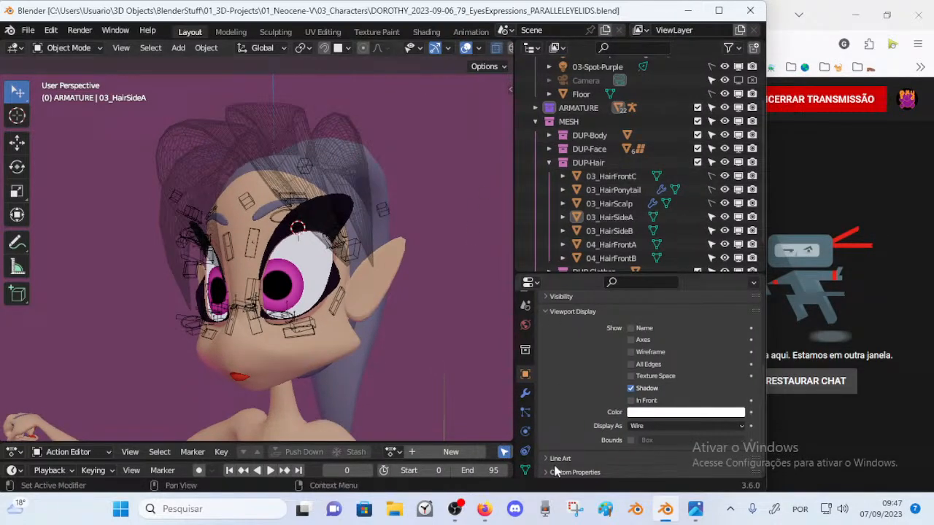
Step: Switch to Firefox, lower the volume of the Mass Effect music video and return to the livestream page
{"action": "mouse_move", "coordinate": [485, 508]}
{"action": "left_click", "coordinate": [458, 436]}
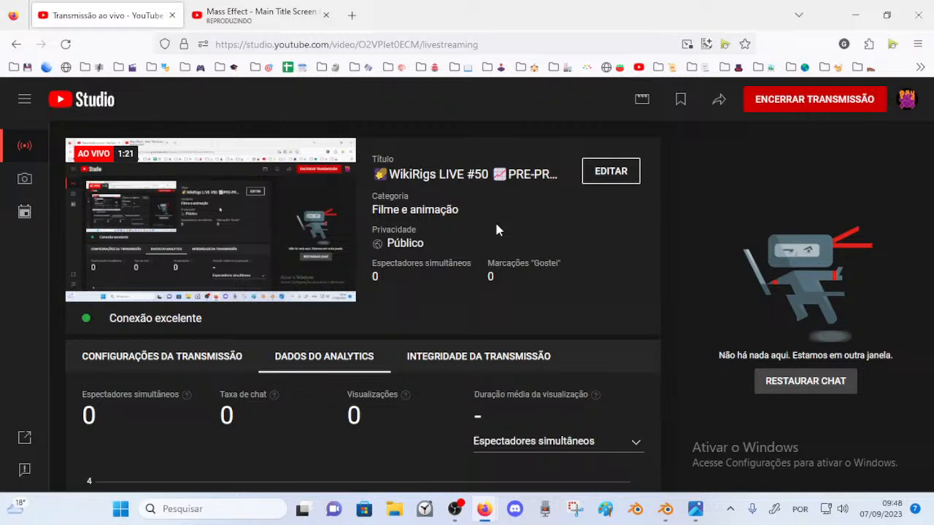
{"action": "left_click", "coordinate": [306, 12]}
{"action": "left_click", "coordinate": [101, 408]}
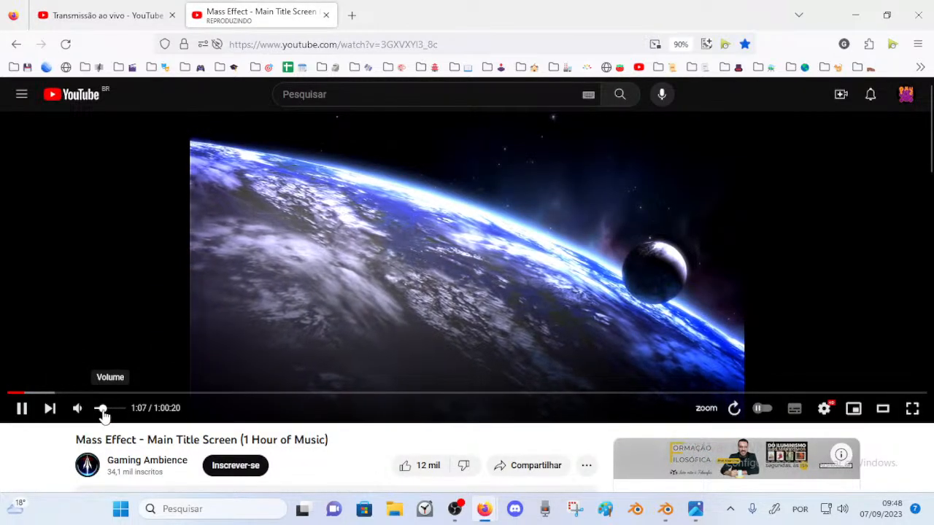
{"action": "left_click", "coordinate": [102, 15]}
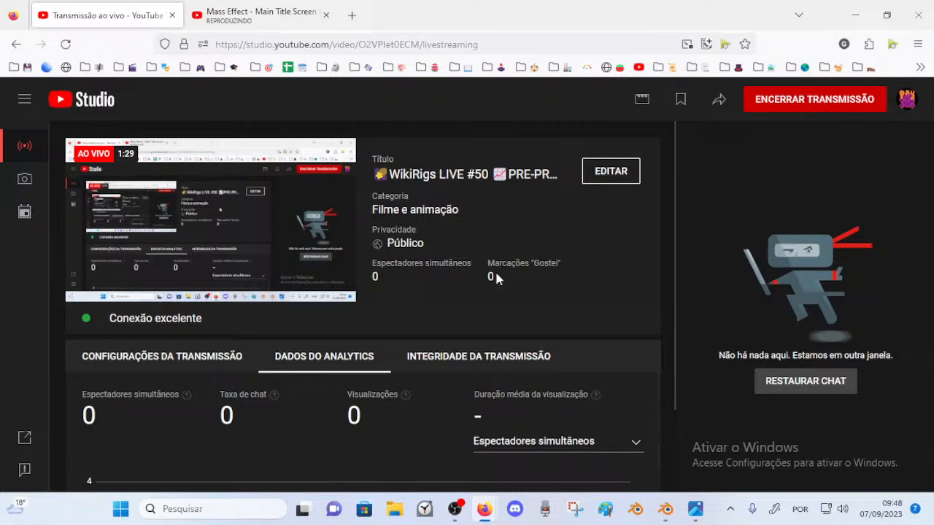
Step: Switch to Blender, put the ARM-Dorothy armature in Pose Mode, select the left lower eyelid control CTL_Eyelid-BBH.L.002 and save the file
{"action": "left_click", "coordinate": [672, 510]}
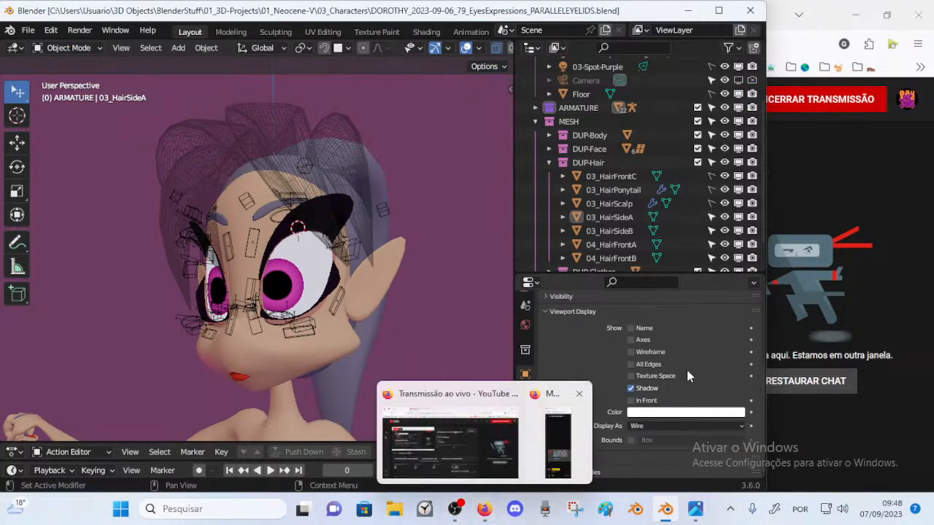
{"action": "middle_click_drag", "start_coordinate": [276, 252], "coordinate": [332, 303]}
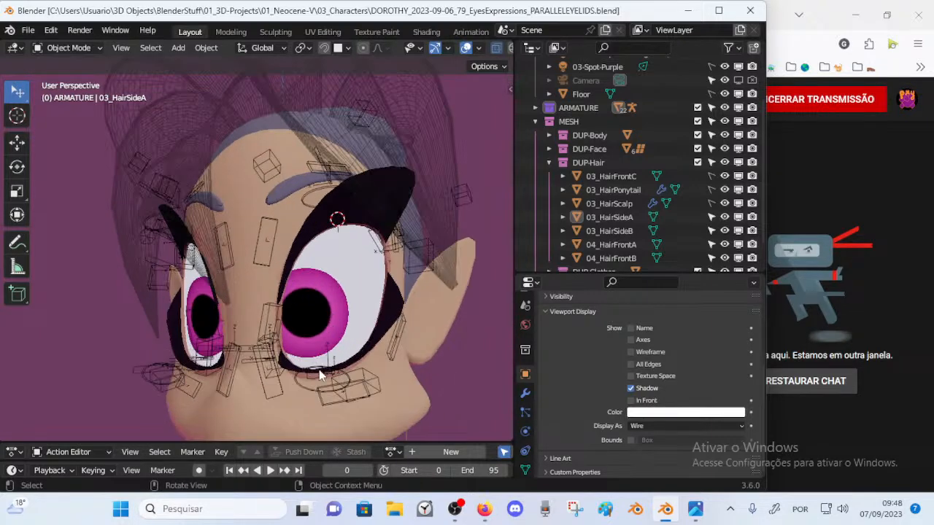
{"action": "left_click", "coordinate": [360, 380]}
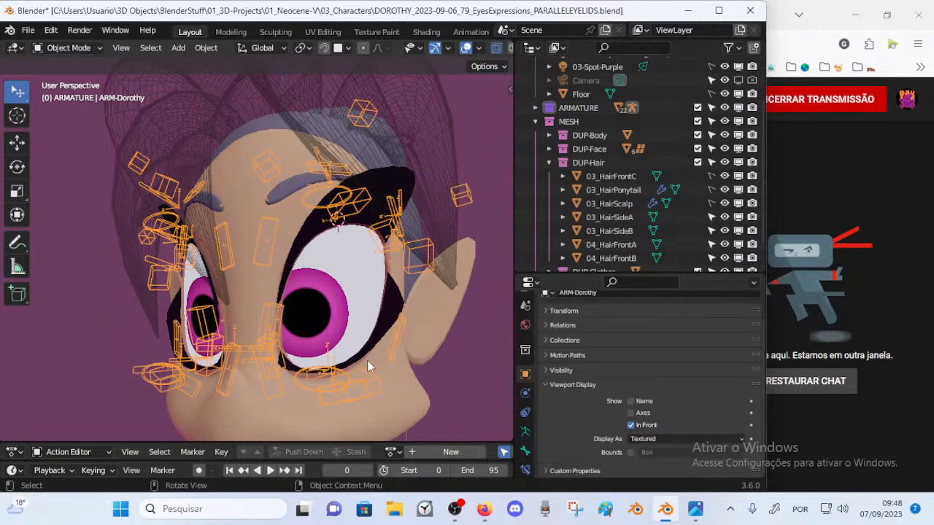
{"action": "key", "text": "ctrl+Tab"}
{"action": "left_click", "coordinate": [367, 380]}
{"action": "key", "text": "ctrl+s"}
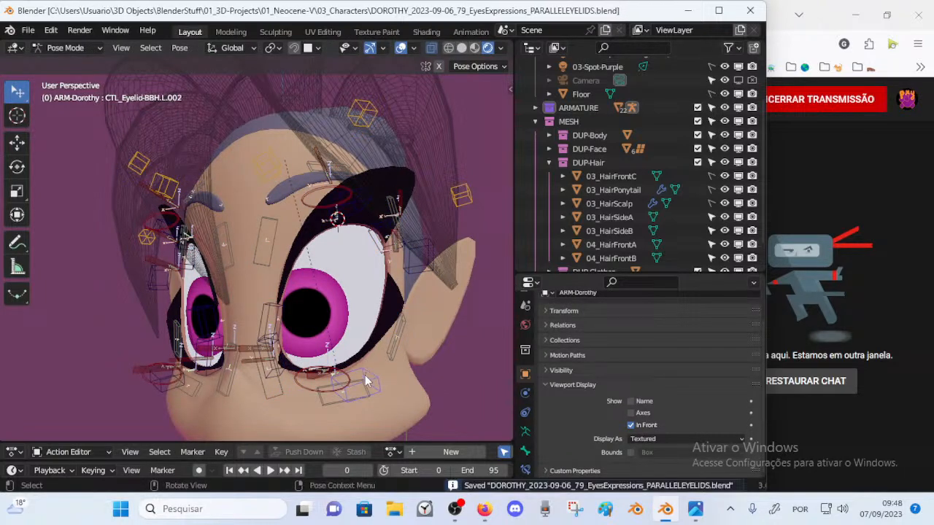
Step: Save the project as a new version named DOROTHY_2023-09-06_80_EyesExpressions.blend in the 03_Characters folder
{"action": "left_click", "coordinate": [28, 30]}
{"action": "left_click", "coordinate": [71, 131]}
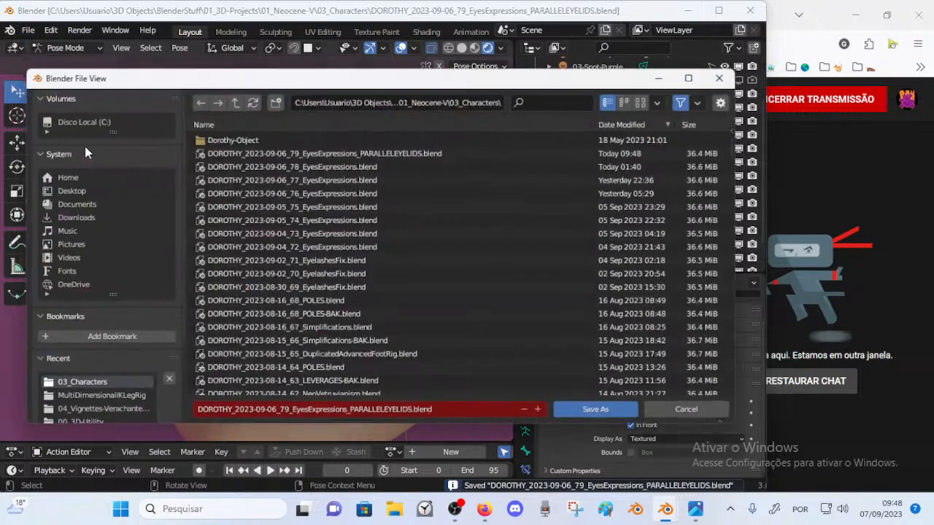
{"action": "left_click", "coordinate": [337, 151]}
{"action": "left_click", "coordinate": [354, 414]}
{"action": "left_click", "coordinate": [277, 413]}
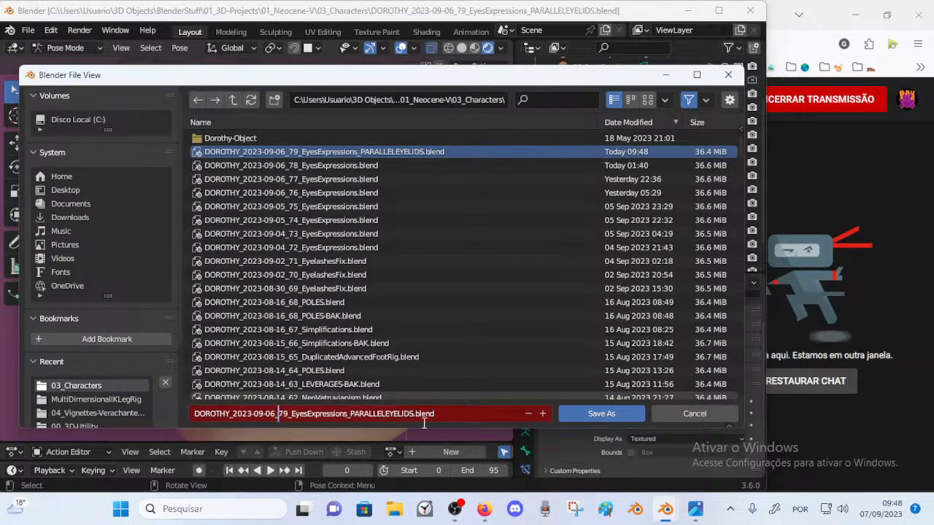
{"action": "type", "text": "80"}
{"action": "left_click_drag", "start_coordinate": [347, 415], "coordinate": [425, 423]}
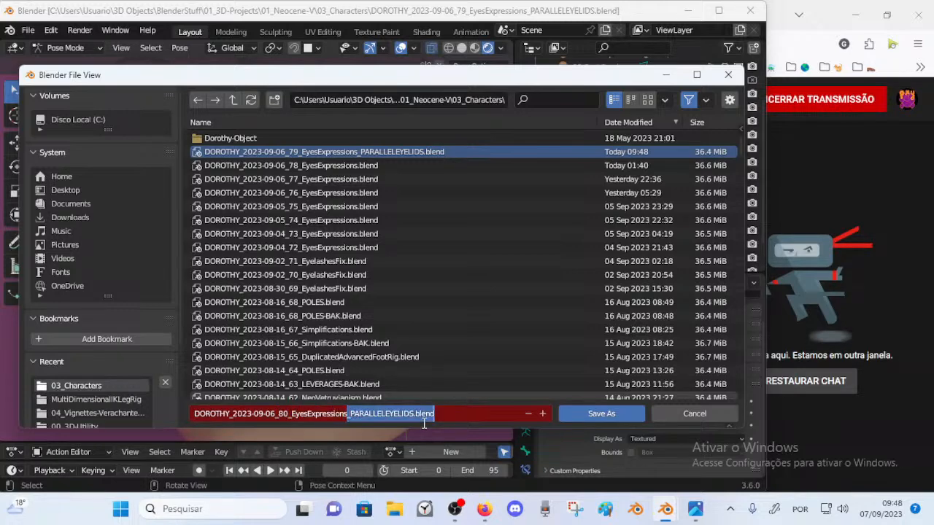
{"action": "key", "text": "BackSpace"}
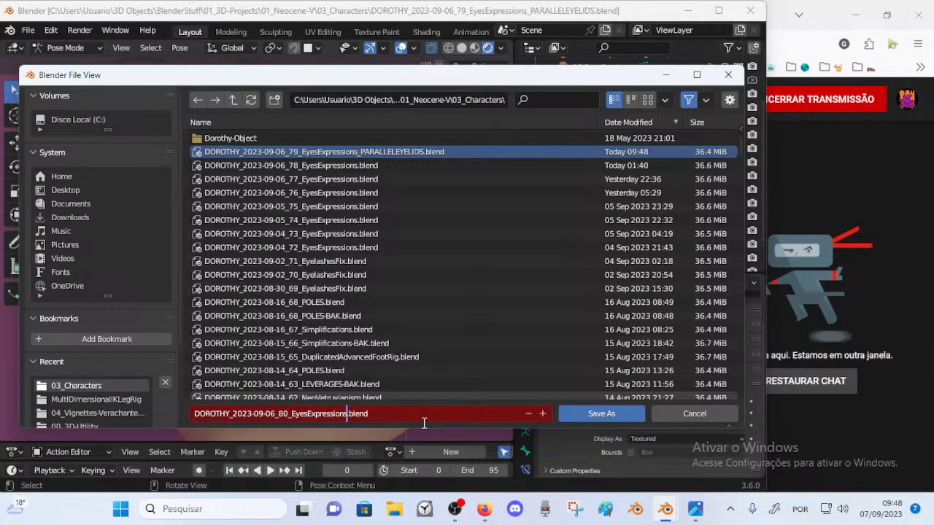
{"action": "key", "text": "Return"}
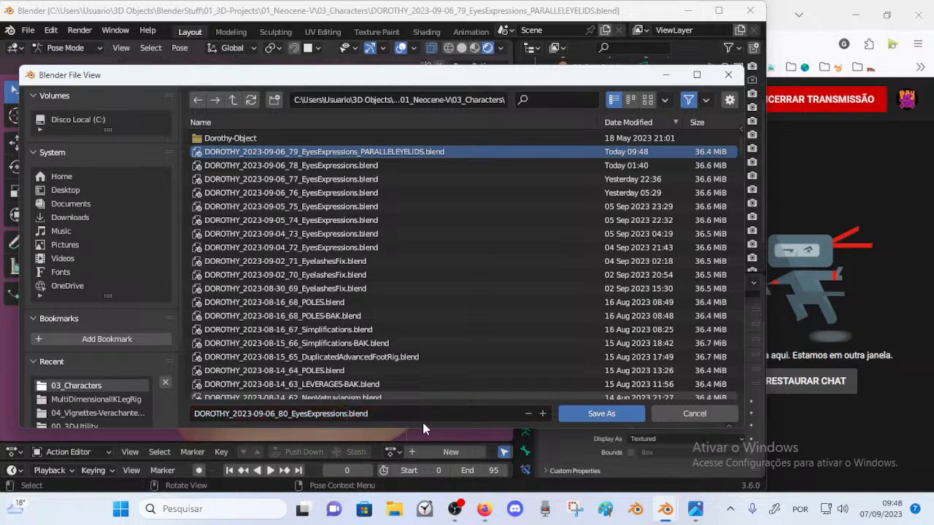
Step: Widen the 3D viewport slightly and frame the character's face from a more raised angle
{"action": "scroll", "coordinate": [299, 196], "scroll_direction": "down", "scroll_amount": 2}
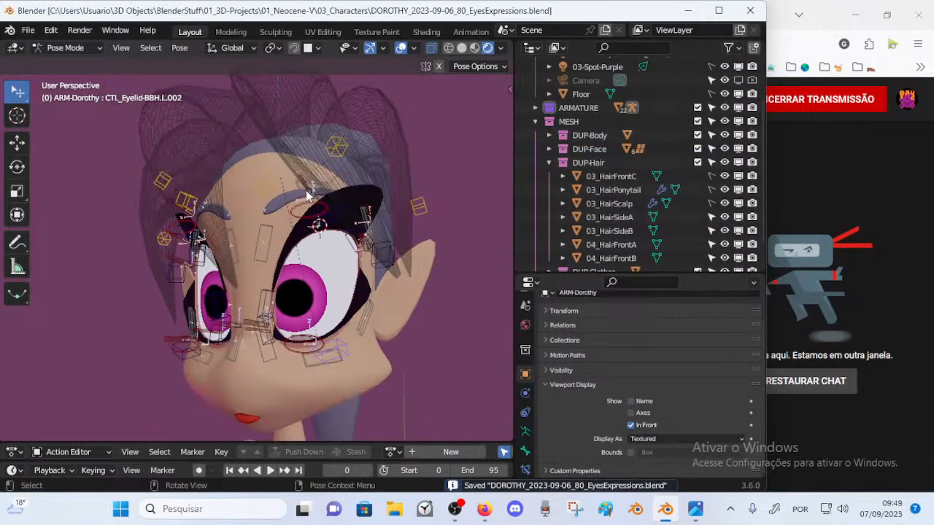
{"action": "left_click_drag", "start_coordinate": [511, 206], "coordinate": [519, 205]}
{"action": "middle_click_drag", "start_coordinate": [456, 229], "coordinate": [324, 277]}
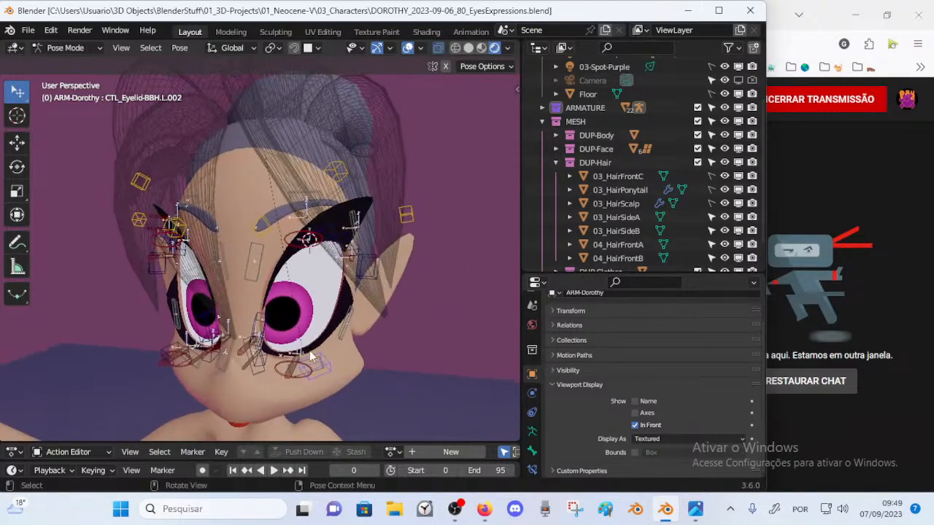
Step: Switch to the photo viewer and look through the facial expression references, ending on the sheet of the dark-haired woman with green eyes
{"action": "left_click", "coordinate": [695, 510]}
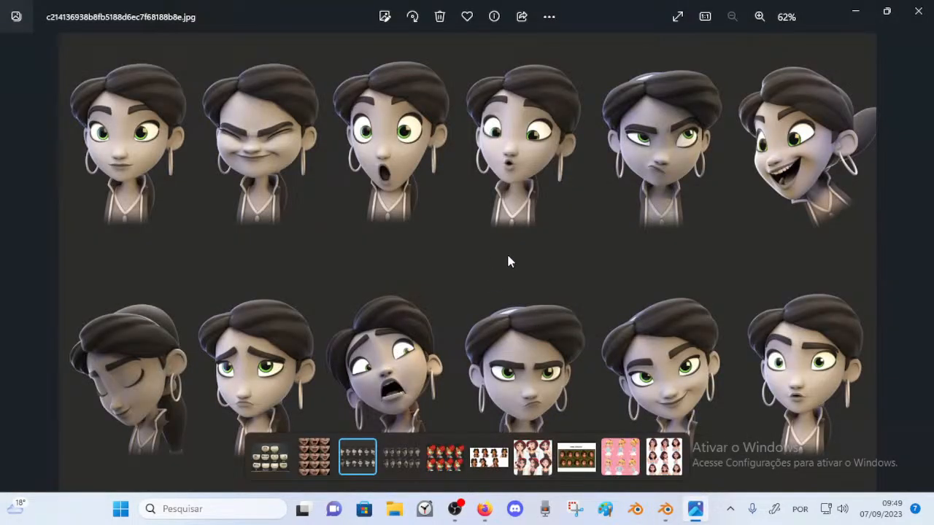
{"action": "key", "text": "Right"}
{"action": "key", "text": "Right"}
{"action": "key", "text": "Right"}
{"action": "key", "text": "Right"}
{"action": "key", "text": "Right"}
{"action": "key", "text": "Right"}
{"action": "key", "text": "Right"}
{"action": "key", "text": "Left"}
{"action": "key", "text": "Left"}
{"action": "key", "text": "Left"}
{"action": "key", "text": "Left"}
{"action": "key", "text": "Left"}
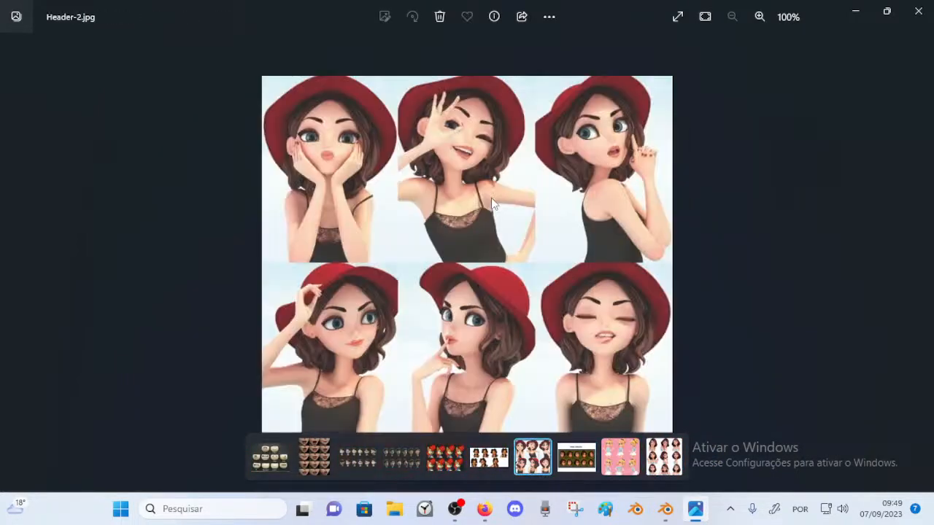
{"action": "key", "text": "Left"}
{"action": "key", "text": "Left"}
{"action": "key", "text": "Left"}
{"action": "key", "text": "Right"}
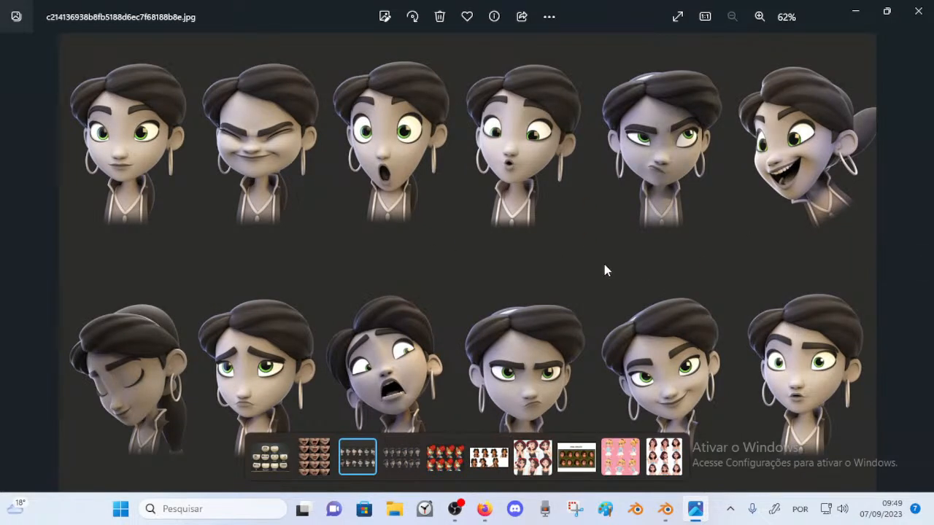
{"action": "key", "text": "Right"}
{"action": "key", "text": "Left"}
Step: Switch to Blender, select the left upper eye contour control CTL-EyeContour-Top.L and try moving it downward
{"action": "left_click", "coordinate": [665, 509]}
{"action": "mouse_move", "coordinate": [321, 231]}
{"action": "middle_mouse_down"}
{"action": "mouse_move", "coordinate": [303, 230]}
{"action": "mouse_move", "coordinate": [293, 244]}
{"action": "mouse_move", "coordinate": [364, 221]}
{"action": "mouse_move", "coordinate": [337, 277]}
{"action": "mouse_move", "coordinate": [333, 237]}
{"action": "mouse_move", "coordinate": [291, 232]}
{"action": "mouse_move", "coordinate": [314, 238]}
{"action": "mouse_move", "coordinate": [306, 253]}
{"action": "mouse_move", "coordinate": [290, 242]}
{"action": "mouse_move", "coordinate": [321, 235]}
{"action": "middle_mouse_up"}
{"action": "left_click_drag", "start_coordinate": [328, 177], "coordinate": [336, 306]}
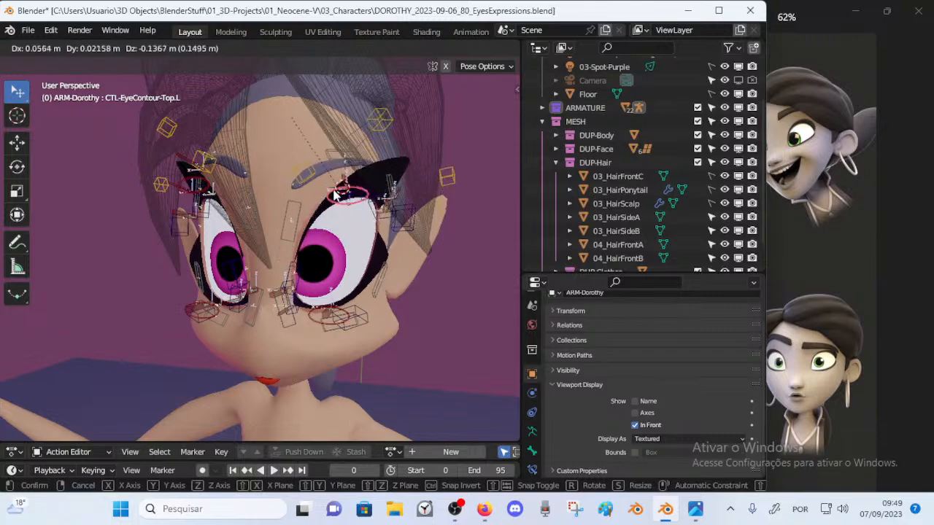
{"action": "right_click", "coordinate": [335, 306]}
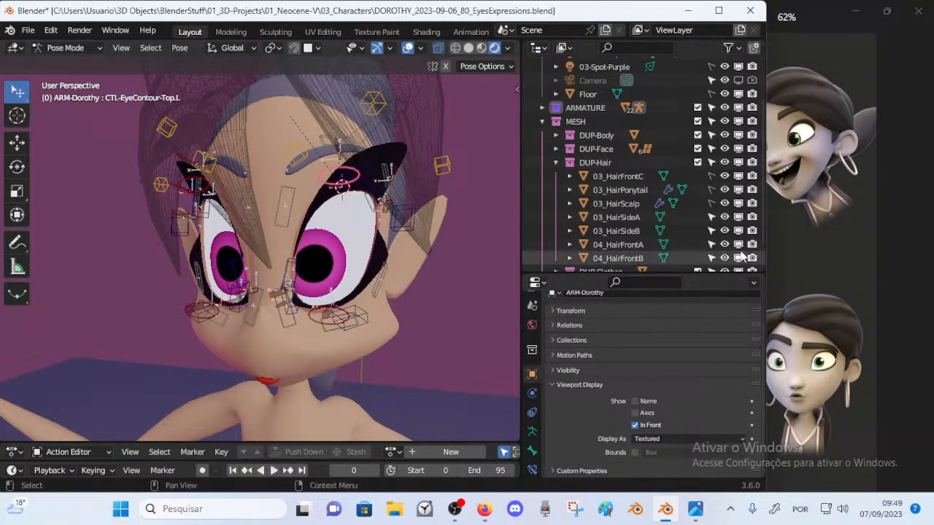
Step: Examine the character's eye rig from several angles, and switch to the YouTube Studio page to check the live preview
{"action": "middle_click_drag", "start_coordinate": [227, 188], "coordinate": [296, 226]}
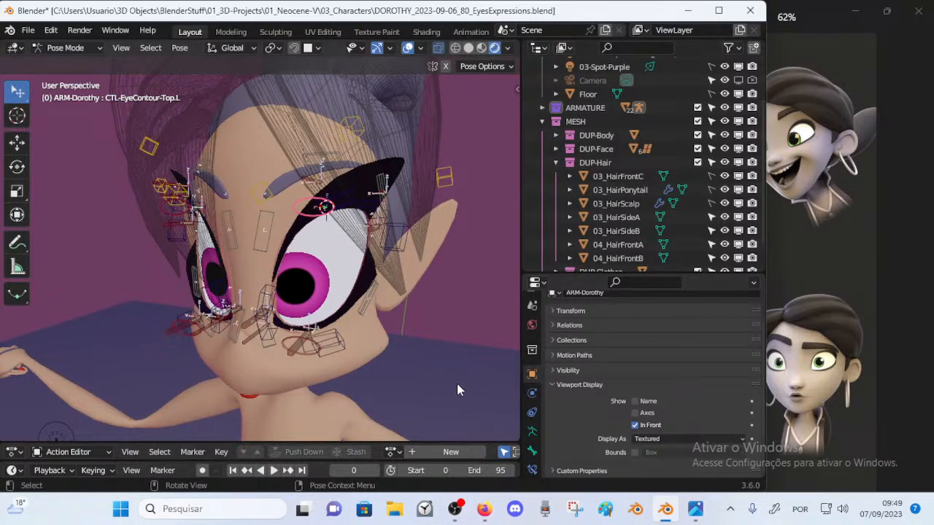
{"action": "mouse_move", "coordinate": [490, 515]}
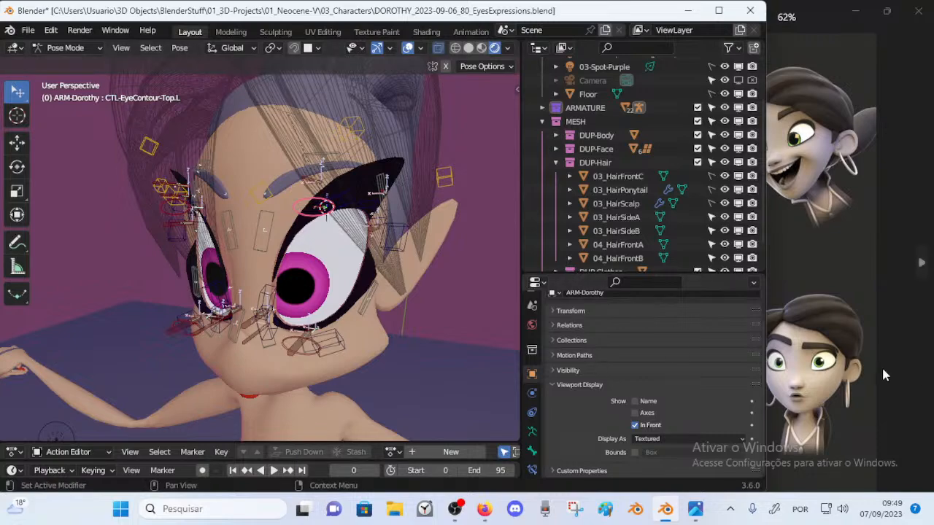
{"action": "middle_click_drag", "start_coordinate": [300, 233], "coordinate": [306, 232]}
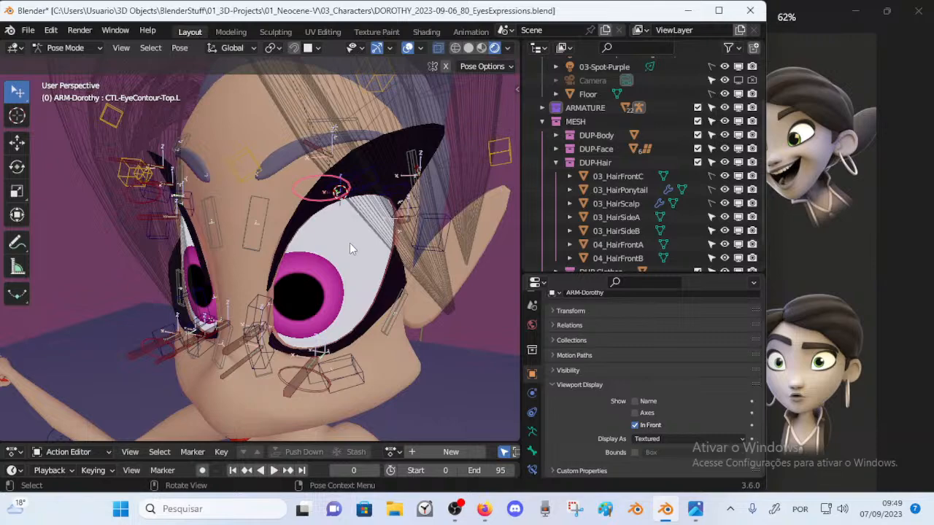
{"action": "middle_click_drag", "start_coordinate": [350, 243], "coordinate": [409, 321]}
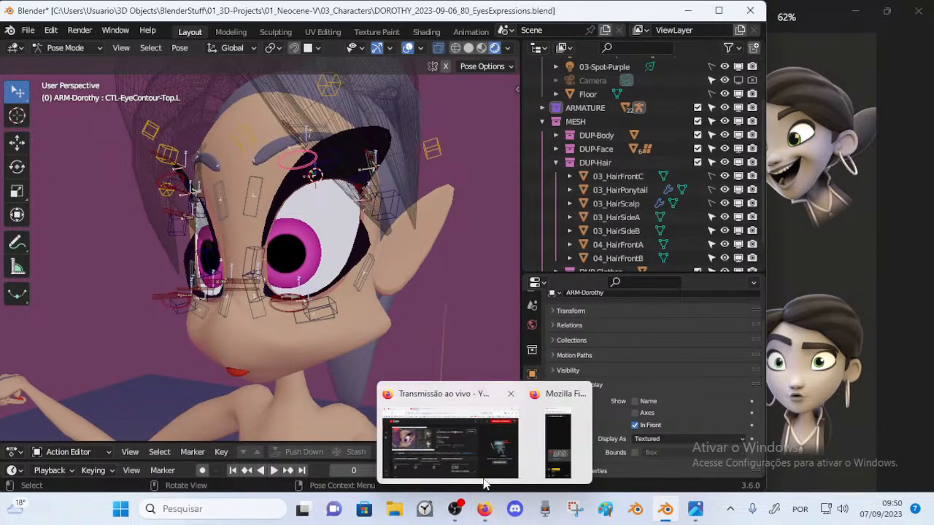
{"action": "left_click", "coordinate": [457, 448]}
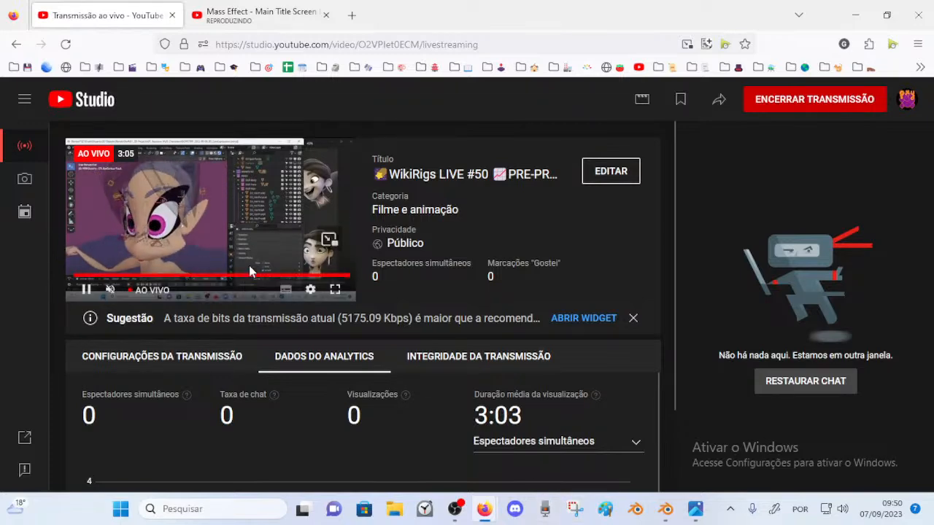
Step: Switch to Blender to view the character's eye, switch to the photo viewer and move its shrunken window beside the 3D viewport
{"action": "left_click", "coordinate": [662, 513]}
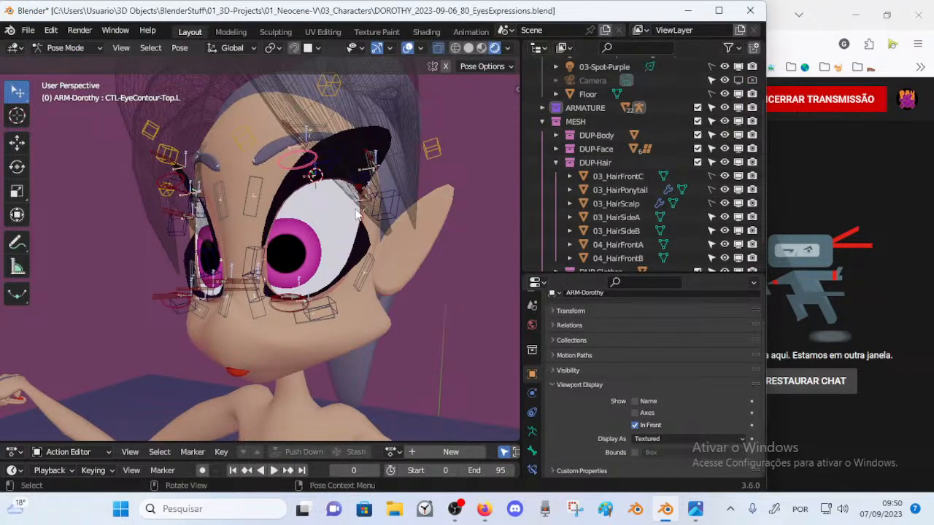
{"action": "middle_click_drag", "start_coordinate": [367, 233], "coordinate": [308, 174]}
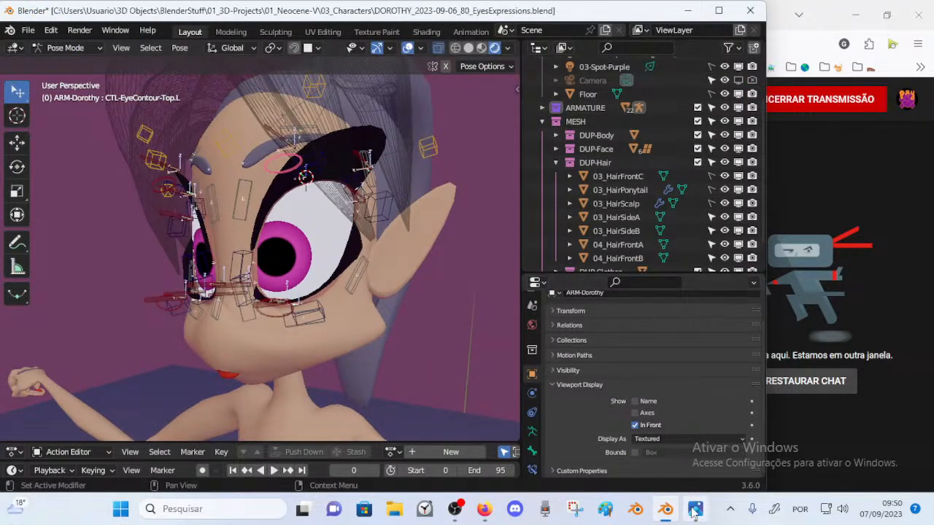
{"action": "left_click", "coordinate": [695, 508]}
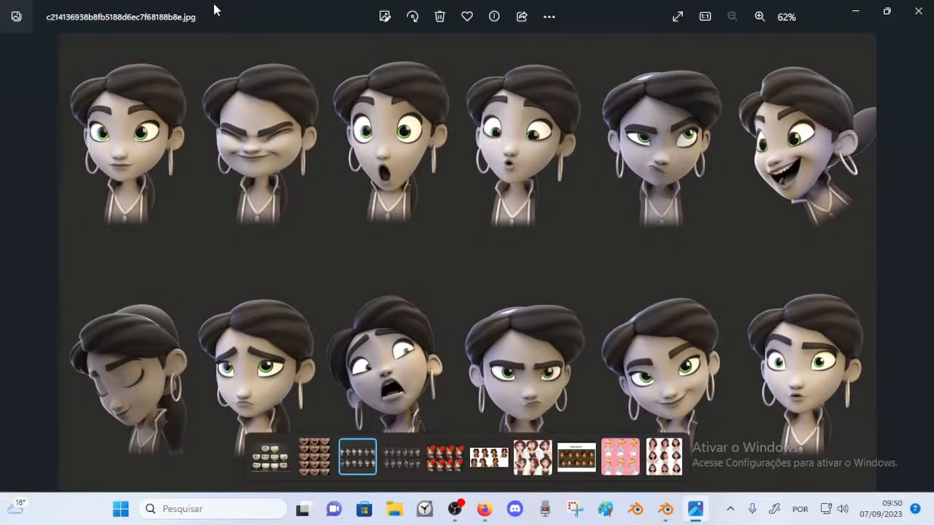
{"action": "left_click_drag", "start_coordinate": [215, 6], "coordinate": [238, 64]}
{"action": "left_click_drag", "start_coordinate": [162, 106], "coordinate": [347, 125]}
{"action": "left_click_drag", "start_coordinate": [475, 48], "coordinate": [855, 103]}
{"action": "left_click_drag", "start_coordinate": [603, 14], "coordinate": [716, 182]}
{"action": "left_click_drag", "start_coordinate": [675, 145], "coordinate": [840, 199]}
{"action": "scroll", "coordinate": [841, 294], "scroll_direction": "up", "scroll_amount": 1}
{"action": "left_click", "coordinate": [773, 346]}
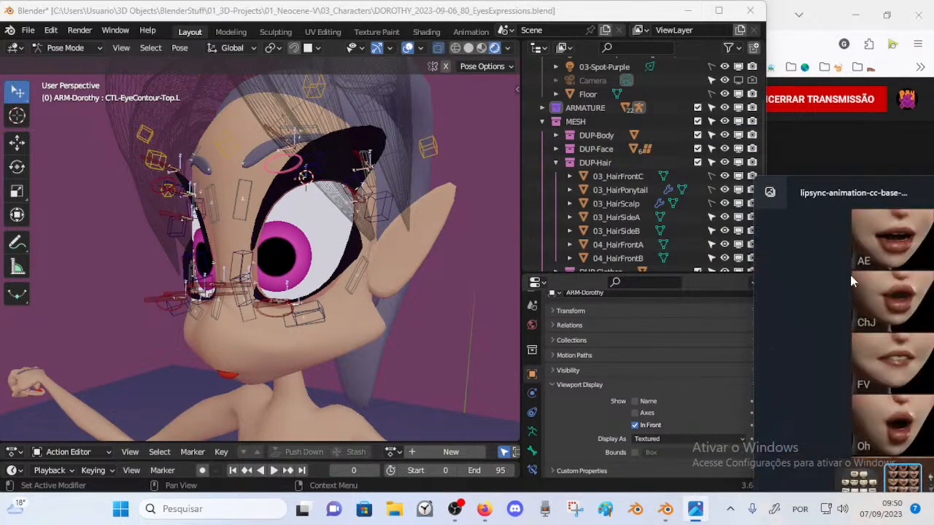
Step: Leaf through the mouth and facial expression references in the photo viewer
{"action": "key", "text": "Right"}
{"action": "scroll", "coordinate": [837, 297], "scroll_direction": "up", "scroll_amount": 3}
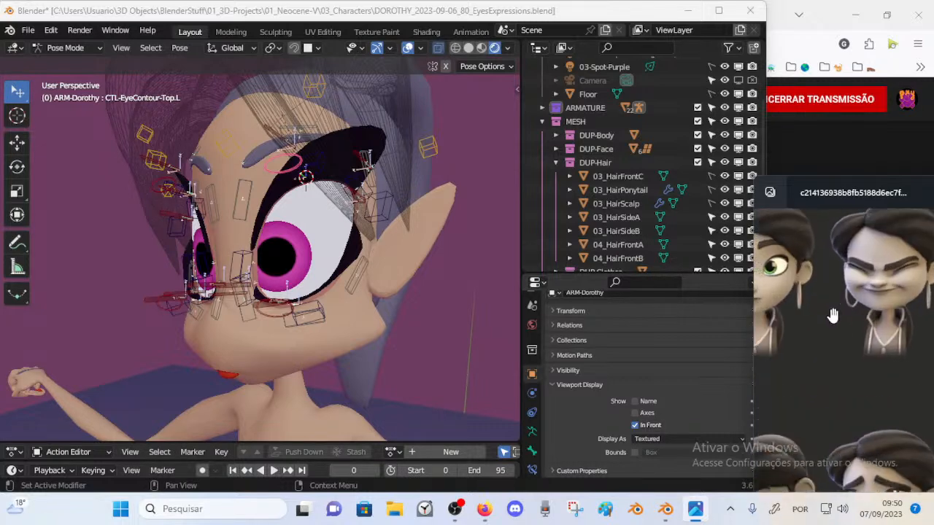
{"action": "key", "text": "Right"}
{"action": "key", "text": "Left"}
{"action": "scroll", "coordinate": [838, 307], "scroll_direction": "up", "scroll_amount": 4}
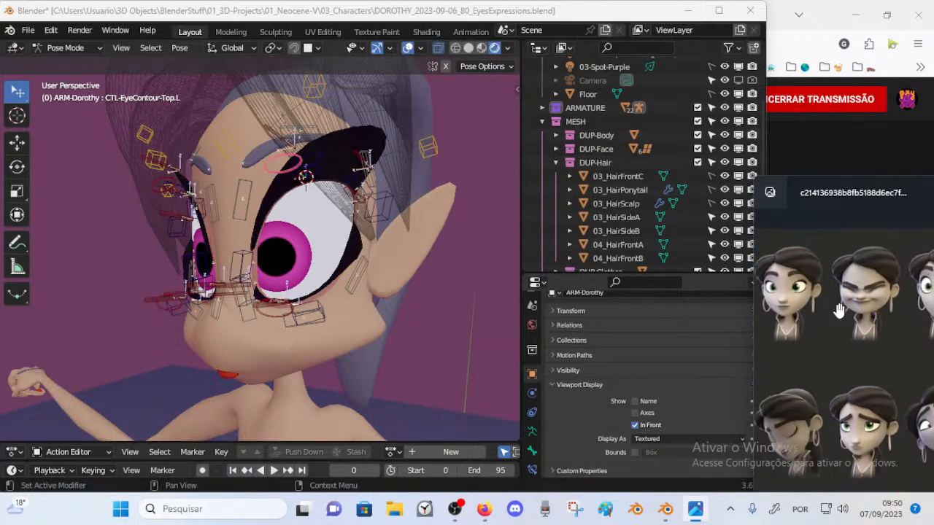
{"action": "scroll", "coordinate": [838, 310], "scroll_direction": "up", "scroll_amount": 1}
{"action": "left_click_drag", "start_coordinate": [818, 192], "coordinate": [842, 207]}
{"action": "left_click_drag", "start_coordinate": [874, 272], "coordinate": [827, 287]}
{"action": "key", "text": "Left"}
{"action": "key", "text": "Right"}
{"action": "key", "text": "Left"}
{"action": "key", "text": "Left"}
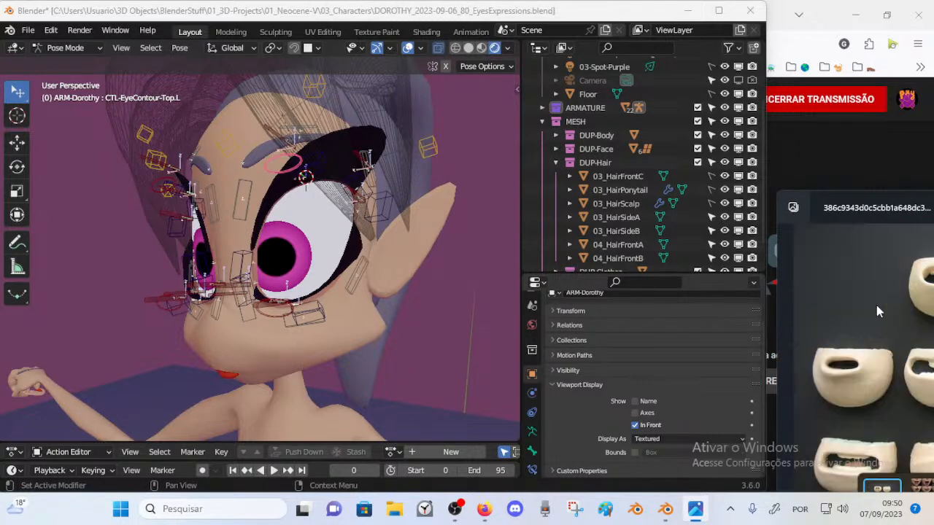
{"action": "key", "text": "Left"}
Step: Enlarge the neutral face on the dark-haired woman's expression sheet and park the photo viewer beside Blender as a reference
{"action": "left_click_drag", "start_coordinate": [831, 212], "coordinate": [712, 202]}
{"action": "scroll", "coordinate": [749, 301], "scroll_direction": "up", "scroll_amount": 4}
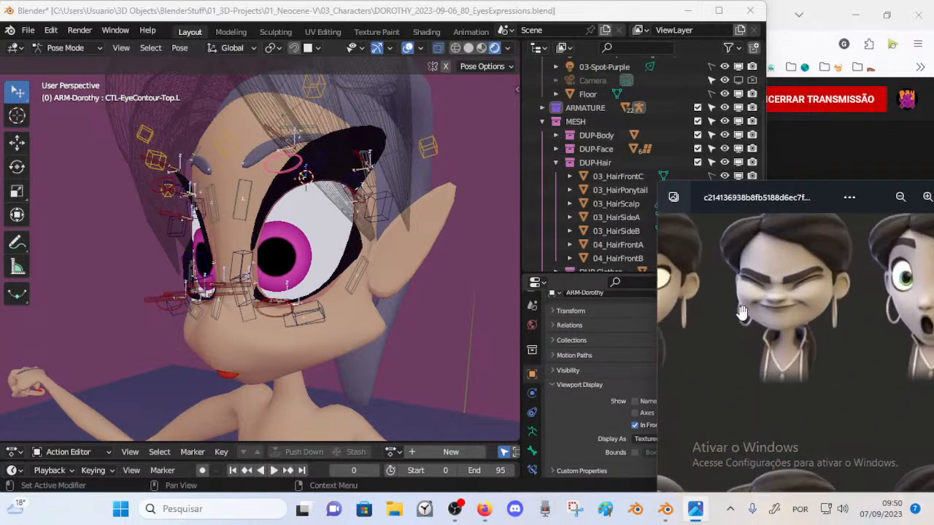
{"action": "left_click_drag", "start_coordinate": [751, 281], "coordinate": [882, 287]}
{"action": "left_click_drag", "start_coordinate": [820, 283], "coordinate": [809, 312]}
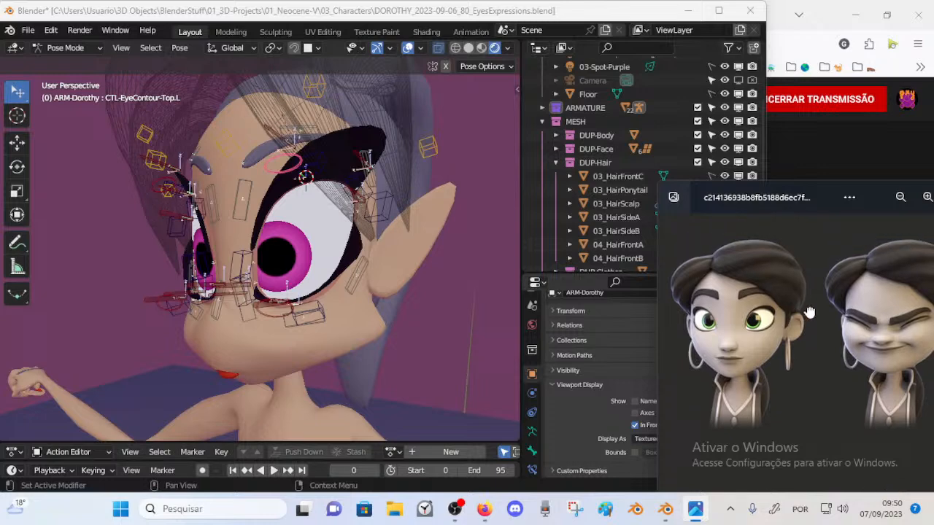
{"action": "left_click_drag", "start_coordinate": [760, 197], "coordinate": [867, 207]}
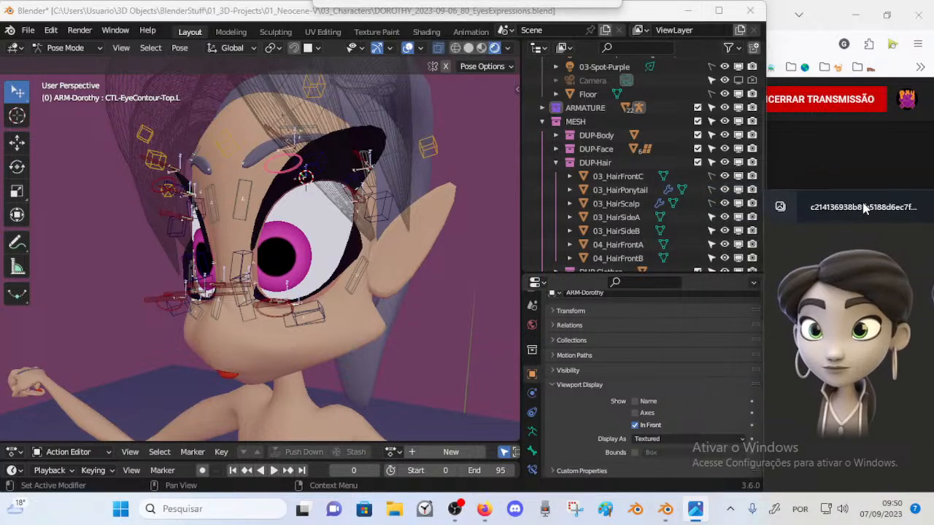
Step: Examine the character's eyes and eye controls from the front and the side against the neutral reference face
{"action": "middle_click_drag", "start_coordinate": [348, 223], "coordinate": [257, 376]}
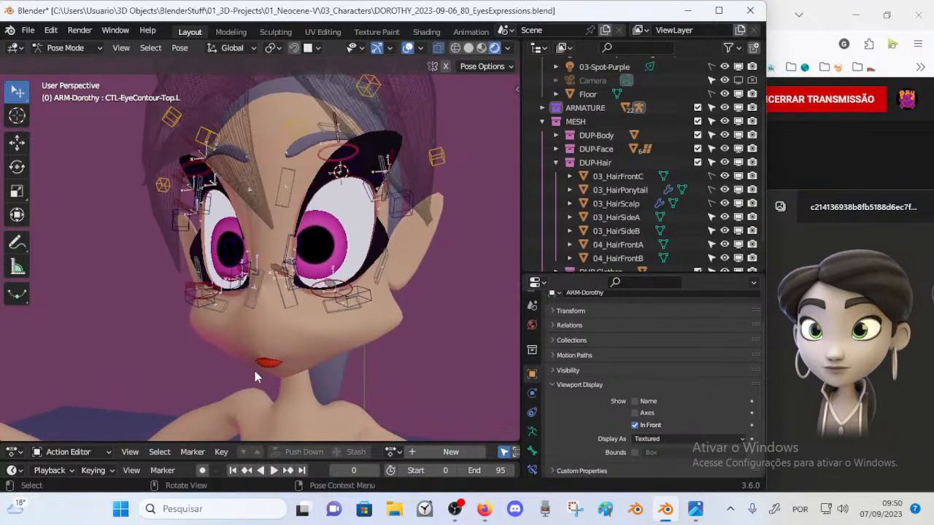
{"action": "middle_click_drag", "start_coordinate": [323, 312], "coordinate": [264, 319]}
{"action": "middle_click_drag", "start_coordinate": [292, 273], "coordinate": [276, 293]}
{"action": "scroll", "coordinate": [275, 308], "scroll_direction": "up", "scroll_amount": 5}
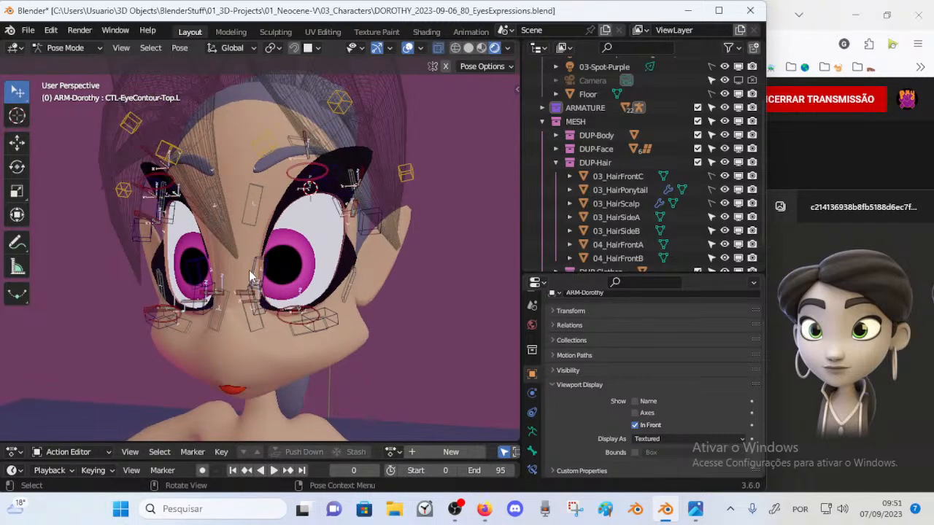
{"action": "middle_click_drag", "start_coordinate": [253, 281], "coordinate": [227, 323]}
{"action": "middle_click_drag", "start_coordinate": [356, 259], "coordinate": [199, 166]}
{"action": "middle_click_drag", "start_coordinate": [144, 272], "coordinate": [194, 260]}
{"action": "middle_click_drag", "start_coordinate": [257, 254], "coordinate": [193, 274]}
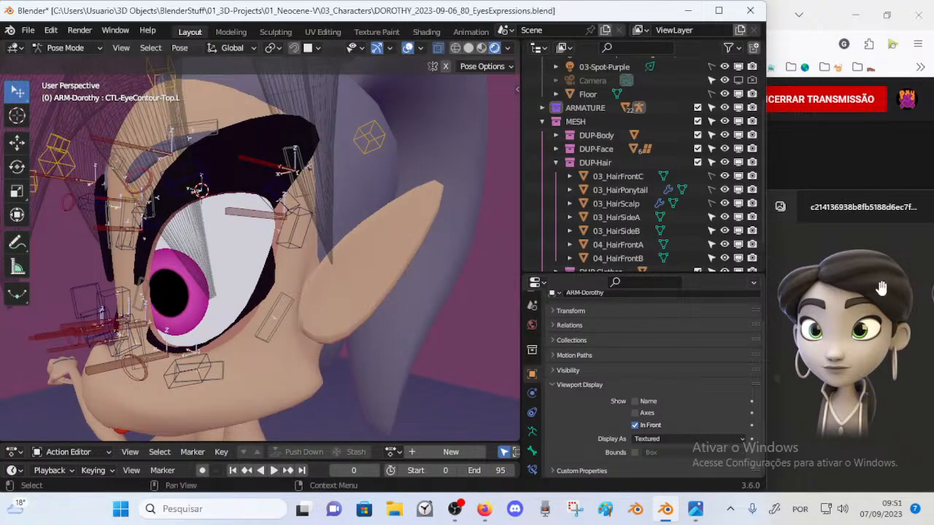
Step: Browse the full set of expression reference sheets in the photo viewer and return to the dark-haired woman with green eyes
{"action": "left_click", "coordinate": [832, 278]}
{"action": "scroll", "coordinate": [380, 217], "scroll_direction": "down", "scroll_amount": 5}
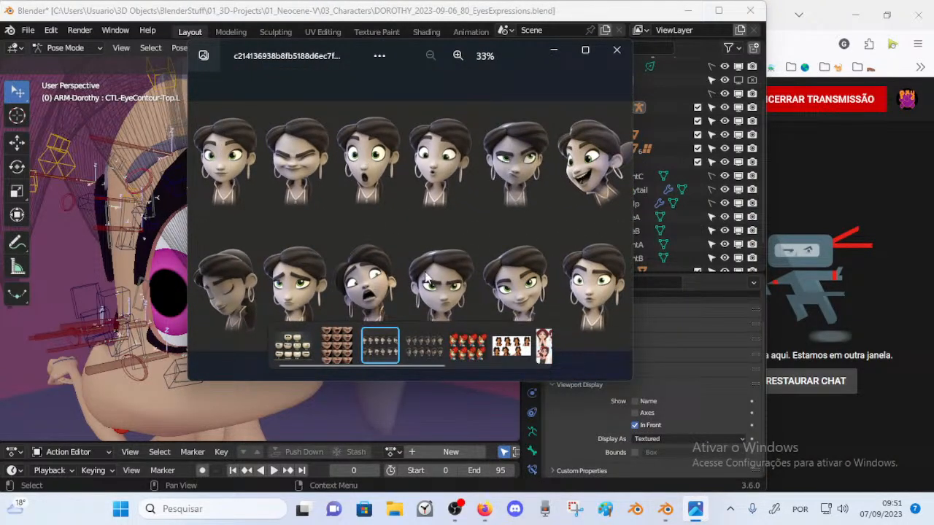
{"action": "key", "text": "Right"}
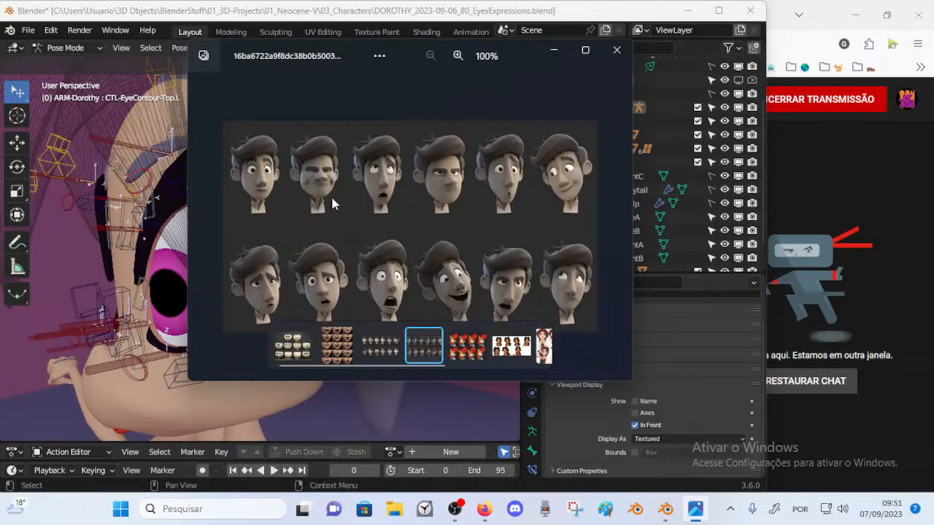
{"action": "key", "text": "Right"}
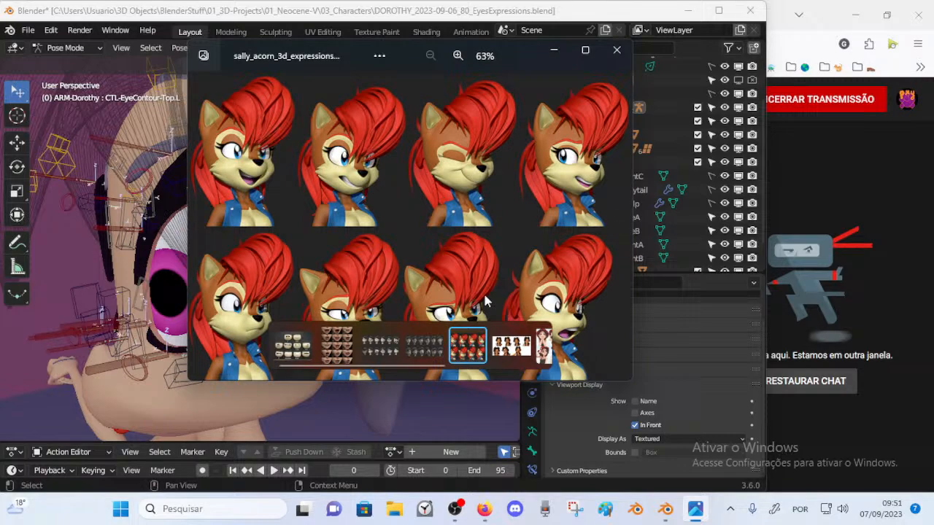
{"action": "key", "text": "Right"}
{"action": "key", "text": "Right"}
{"action": "key", "text": "Right"}
{"action": "key", "text": "Right"}
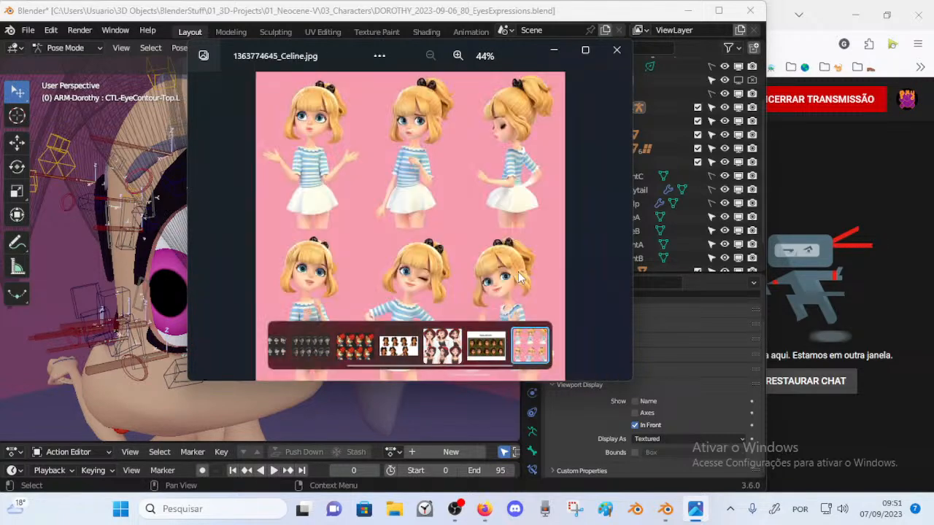
{"action": "key", "text": "Right"}
{"action": "key", "text": "Left"}
{"action": "key", "text": "Left"}
{"action": "key", "text": "Left"}
{"action": "key", "text": "Left"}
{"action": "key", "text": "Left"}
{"action": "key", "text": "Left"}
{"action": "key", "text": "Left"}
{"action": "key", "text": "Left"}
{"action": "key", "text": "Left"}
{"action": "key", "text": "Left"}
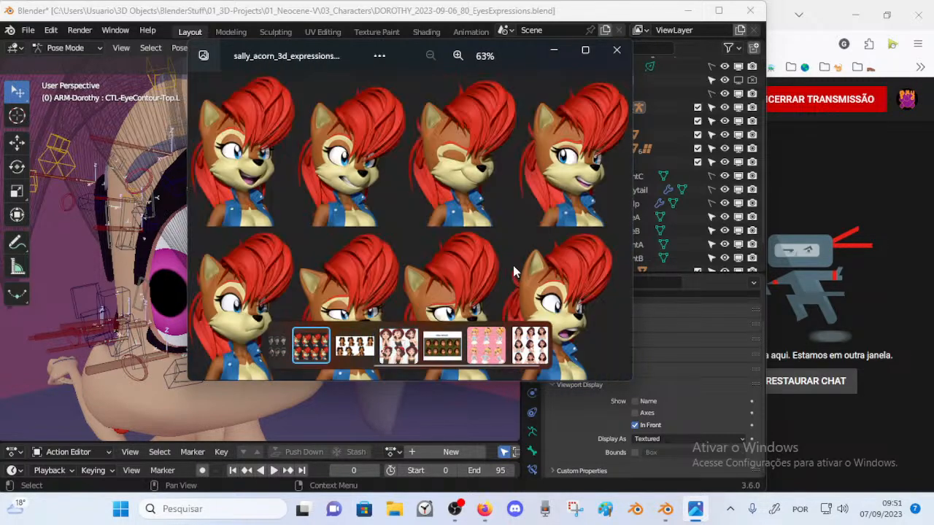
{"action": "key", "text": "Left"}
{"action": "key", "text": "Right"}
{"action": "key", "text": "Right"}
{"action": "key", "text": "Left"}
{"action": "key", "text": "Left"}
{"action": "key", "text": "Right"}
{"action": "key", "text": "Right"}
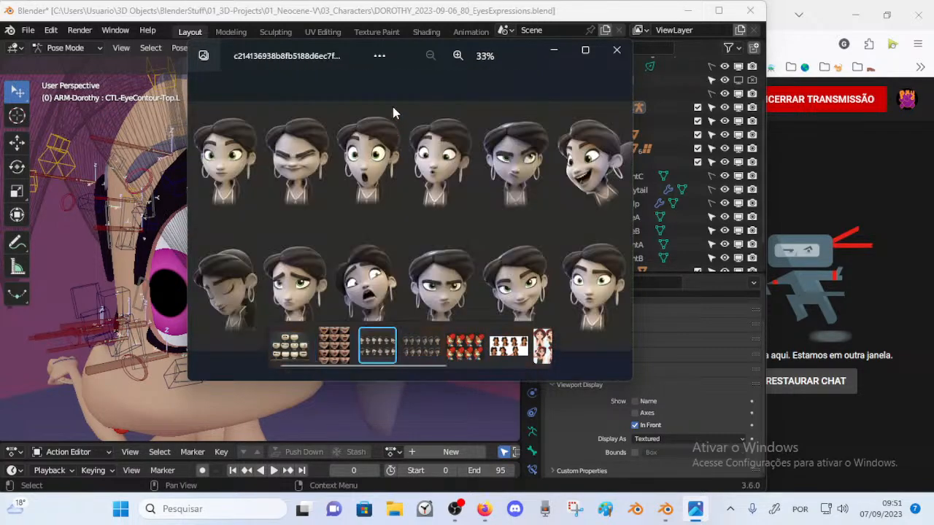
Step: Move the photo viewer back beside Blender and enlarge the dark-haired woman's neutral face
{"action": "left_click_drag", "start_coordinate": [311, 55], "coordinate": [789, 137]}
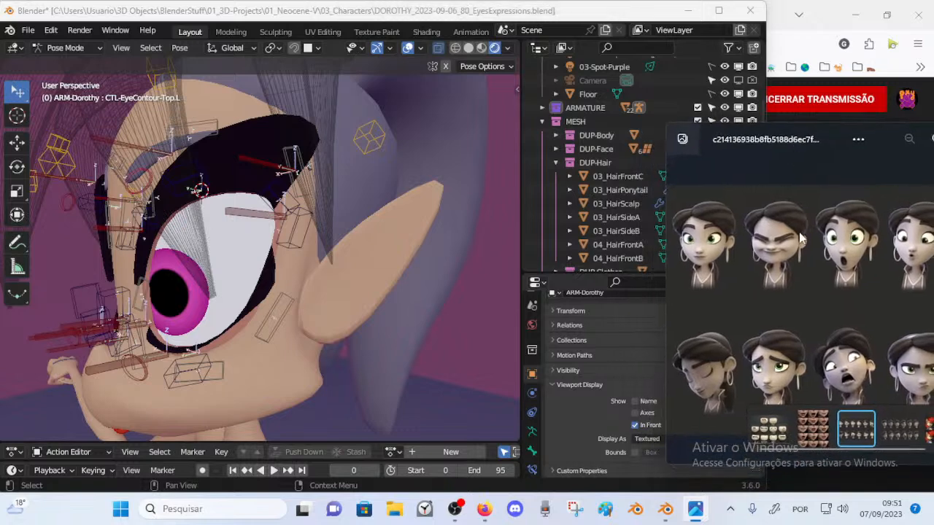
{"action": "scroll", "coordinate": [782, 254], "scroll_direction": "up", "scroll_amount": 2}
{"action": "scroll", "coordinate": [782, 255], "scroll_direction": "up", "scroll_amount": 2}
{"action": "left_click_drag", "start_coordinate": [721, 137], "coordinate": [860, 163]}
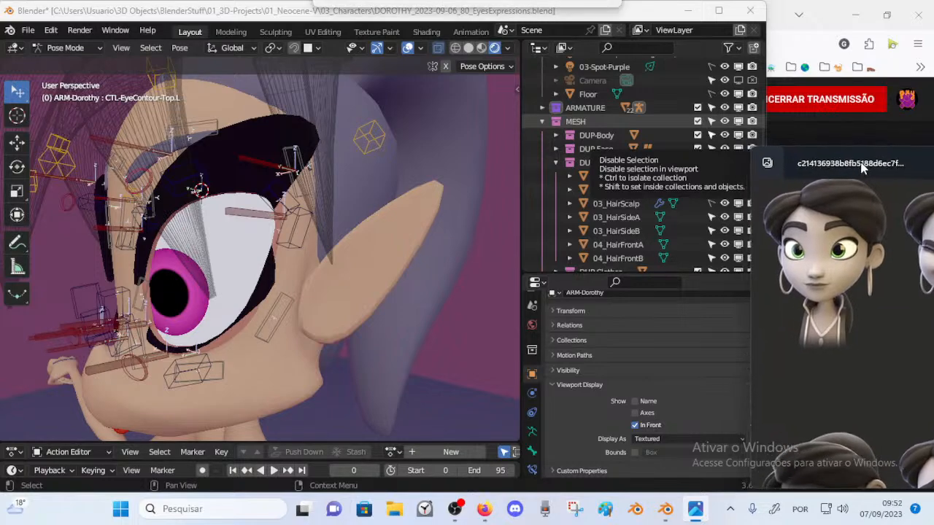
Step: Lower the left upper eye contour control CTL-EyeContour-Top.L and raise the lower one, CTL-EyeContour-Bot.L, to narrow the left eye
{"action": "middle_click_drag", "start_coordinate": [342, 275], "coordinate": [336, 299]}
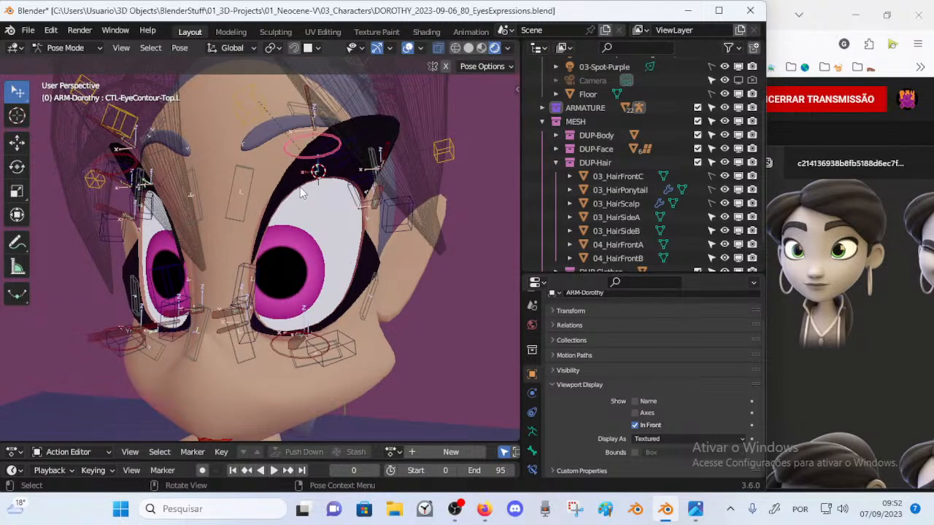
{"action": "key", "text": "g"}
{"action": "left_click", "coordinate": [306, 257]}
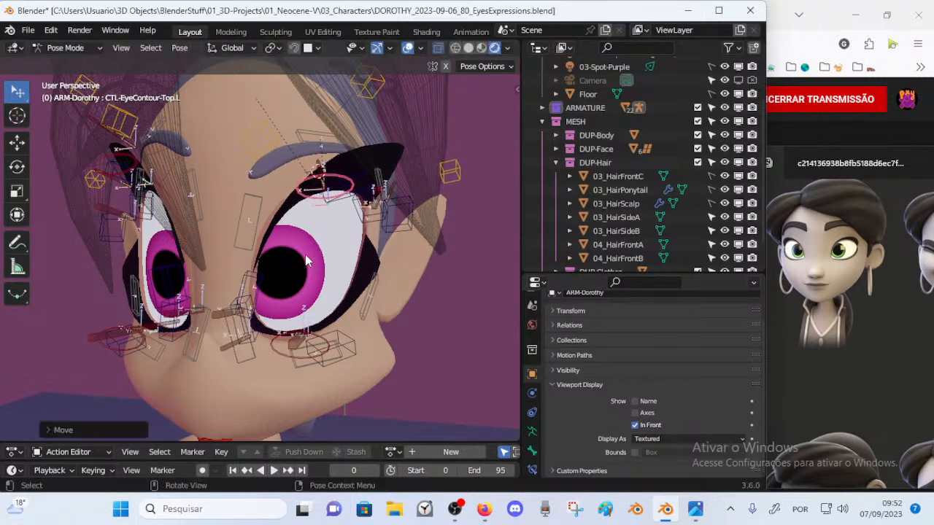
{"action": "middle_click_drag", "start_coordinate": [305, 260], "coordinate": [312, 263]}
{"action": "left_click", "coordinate": [292, 312]}
{"action": "key", "text": "g"}
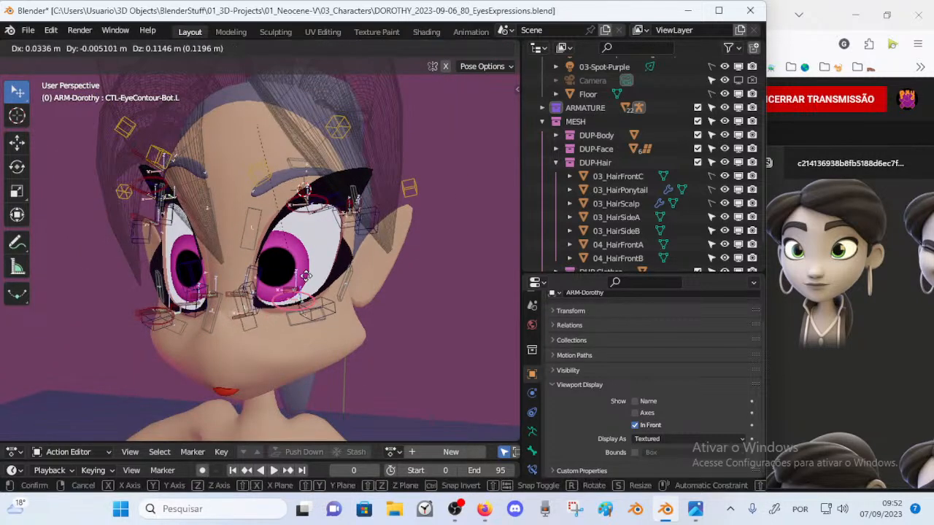
{"action": "left_click", "coordinate": [297, 281]}
{"action": "middle_click_drag", "start_coordinate": [297, 281], "coordinate": [312, 281]}
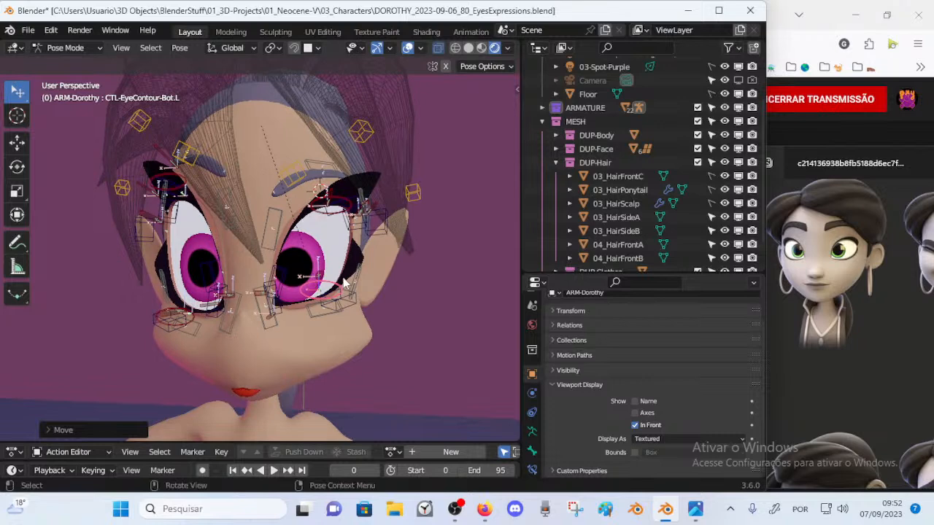
Step: Refine the left eye opening by moving CTL-EyeContour-Bot.L slightly higher and CTL-EyeContour-Top.L slightly lower
{"action": "key", "text": "g"}
{"action": "left_click", "coordinate": [344, 276]}
{"action": "left_click", "coordinate": [319, 203]}
{"action": "key", "text": "g"}
{"action": "left_click", "coordinate": [314, 217]}
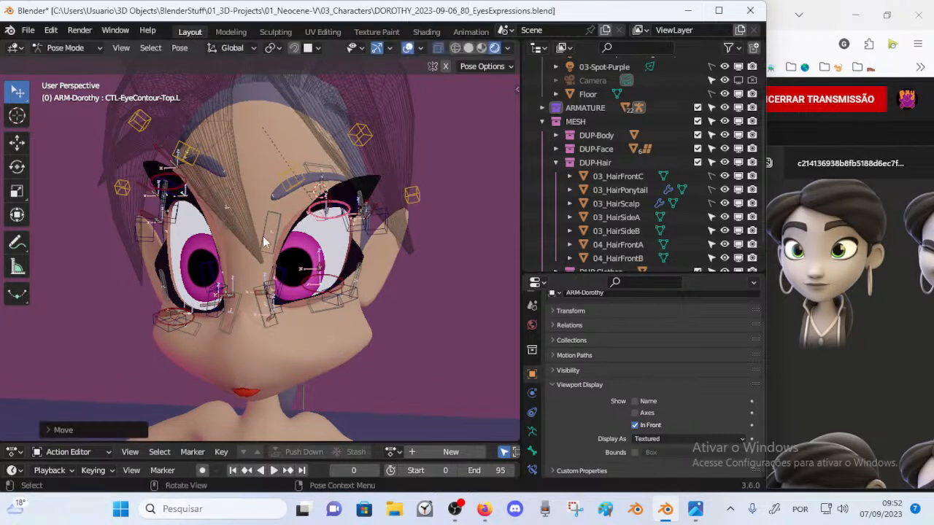
Step: Raise CTL-EyeContour-Bot.R and lower CTL-EyeContour-Top.R so the right eye is narrowed like the left one
{"action": "middle_click_drag", "start_coordinate": [285, 234], "coordinate": [262, 241]}
{"action": "left_click", "coordinate": [217, 332]}
{"action": "key", "text": "g"}
{"action": "left_click", "coordinate": [225, 296]}
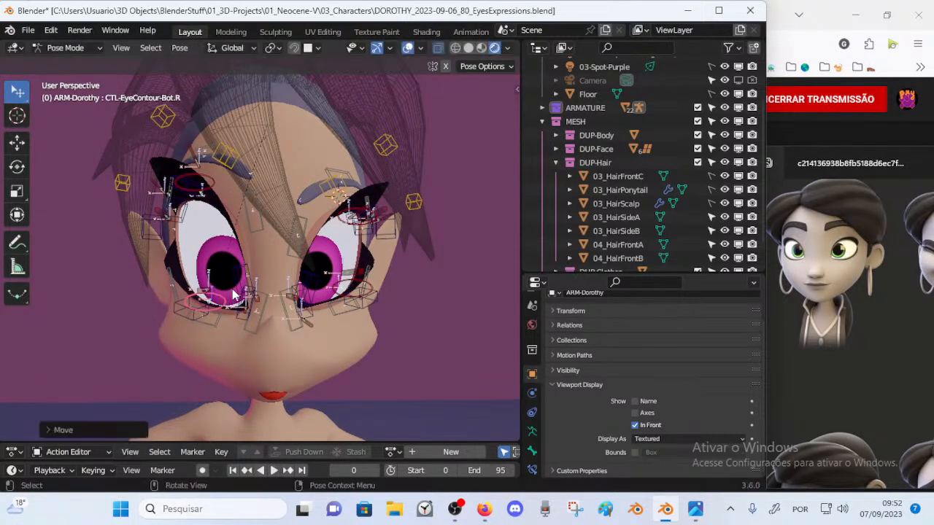
{"action": "middle_click_drag", "start_coordinate": [225, 281], "coordinate": [241, 264]}
{"action": "left_click", "coordinate": [246, 187]}
{"action": "key", "text": "g"}
{"action": "left_click", "coordinate": [246, 211]}
Step: Reveal the rig's hidden bones and collapse the DUP-Hair collection in the outliner
{"action": "middle_click_drag", "start_coordinate": [291, 232], "coordinate": [256, 261]}
{"action": "scroll", "coordinate": [270, 232], "scroll_direction": "down", "scroll_amount": 4}
{"action": "scroll", "coordinate": [205, 296], "scroll_direction": "down", "scroll_amount": 2}
{"action": "scroll", "coordinate": [217, 333], "scroll_direction": "up", "scroll_amount": 5}
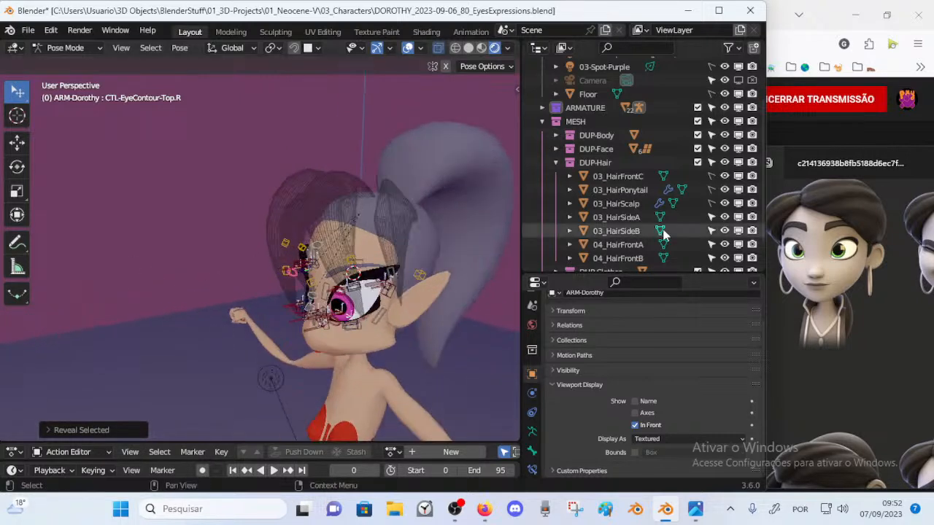
{"action": "scroll", "coordinate": [691, 202], "scroll_direction": "down", "scroll_amount": 2}
{"action": "middle_click_drag", "start_coordinate": [438, 240], "coordinate": [454, 175]}
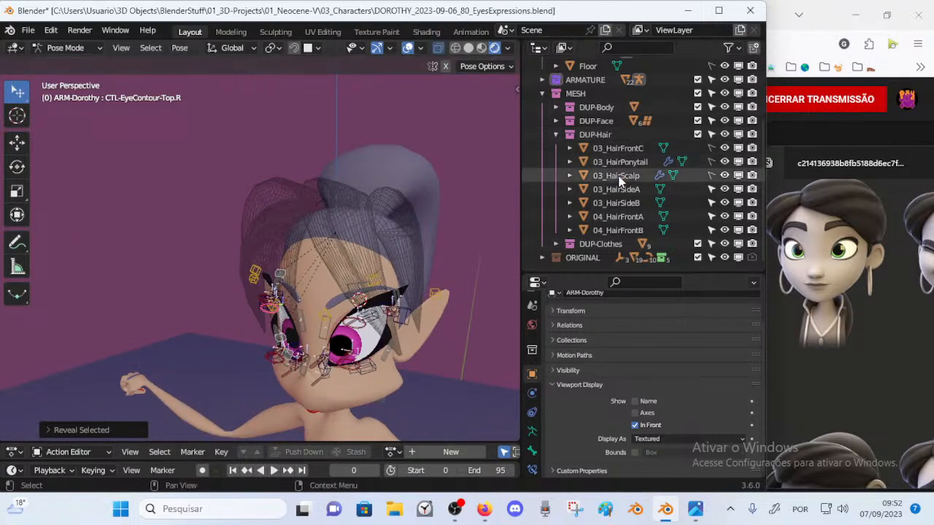
{"action": "left_click", "coordinate": [556, 135]}
{"action": "middle_click_drag", "start_coordinate": [406, 247], "coordinate": [350, 259]}
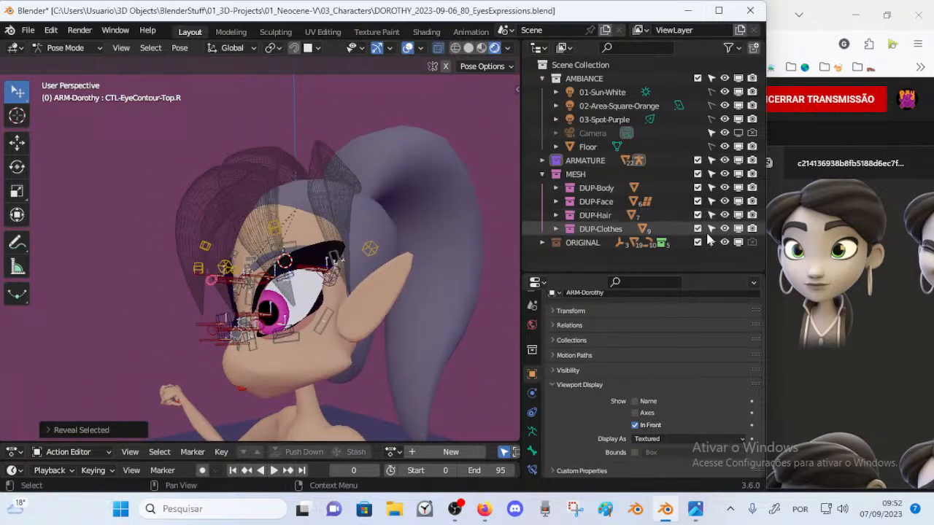
Step: Expand the DUP-Clothes collection and enable viewport display for all its clothing meshes, from the shirt and skirt to the gloves and boots
{"action": "left_click", "coordinate": [556, 229]}
{"action": "scroll", "coordinate": [583, 219], "scroll_direction": "down", "scroll_amount": 2}
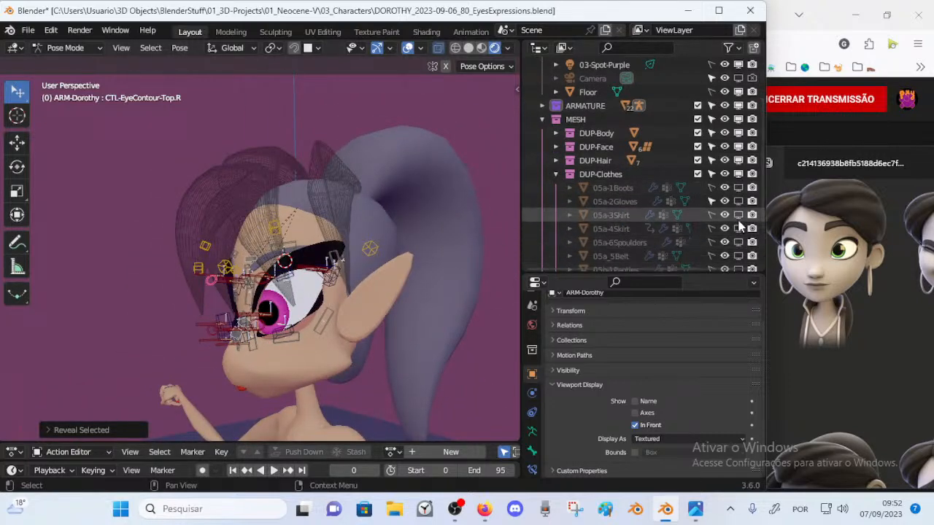
{"action": "left_click", "coordinate": [738, 218]}
{"action": "left_click", "coordinate": [738, 229]}
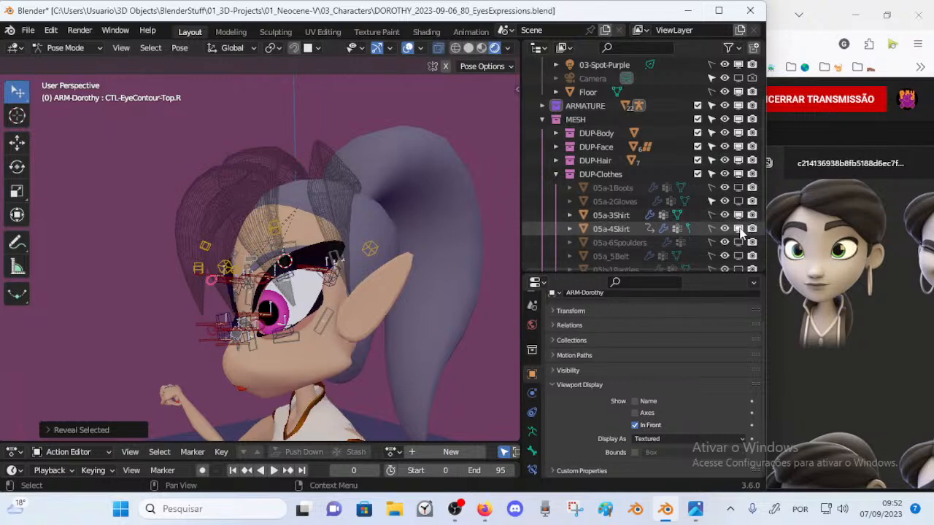
{"action": "left_click", "coordinate": [738, 242]}
{"action": "left_click", "coordinate": [738, 256]}
{"action": "scroll", "coordinate": [733, 252], "scroll_direction": "down", "scroll_amount": 1}
{"action": "left_click", "coordinate": [737, 242]}
{"action": "left_click", "coordinate": [737, 256]}
{"action": "scroll", "coordinate": [734, 254], "scroll_direction": "down", "scroll_amount": 1}
{"action": "left_click", "coordinate": [737, 244]}
{"action": "left_click", "coordinate": [738, 134]}
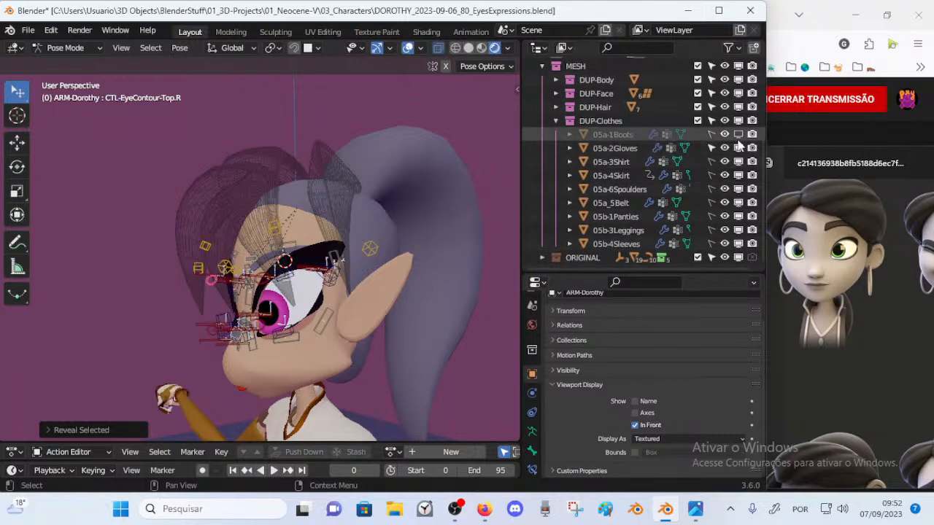
Step: Bring up the armature's layer management and show the MTR : Body and CTL : Body bone layers
{"action": "middle_click_drag", "start_coordinate": [109, 328], "coordinate": [304, 240]}
{"action": "key", "text": "n"}
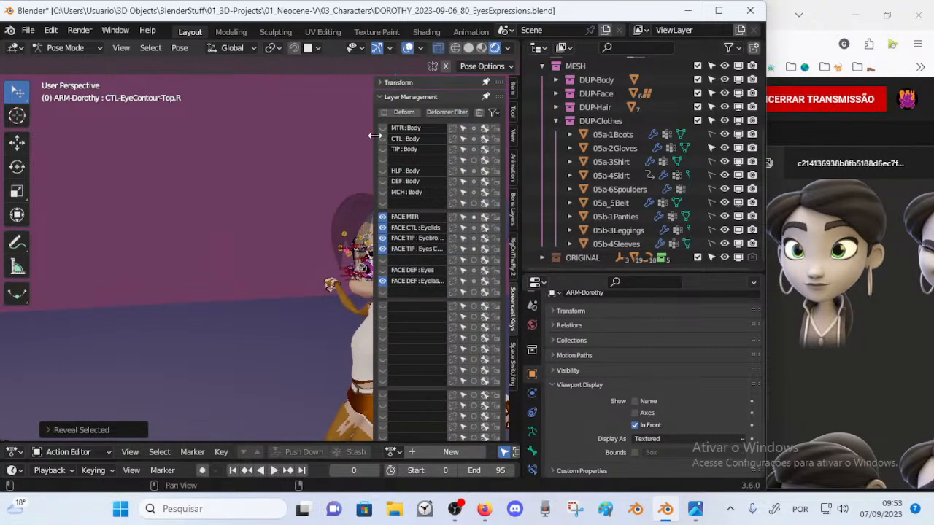
{"action": "left_click", "coordinate": [381, 139]}
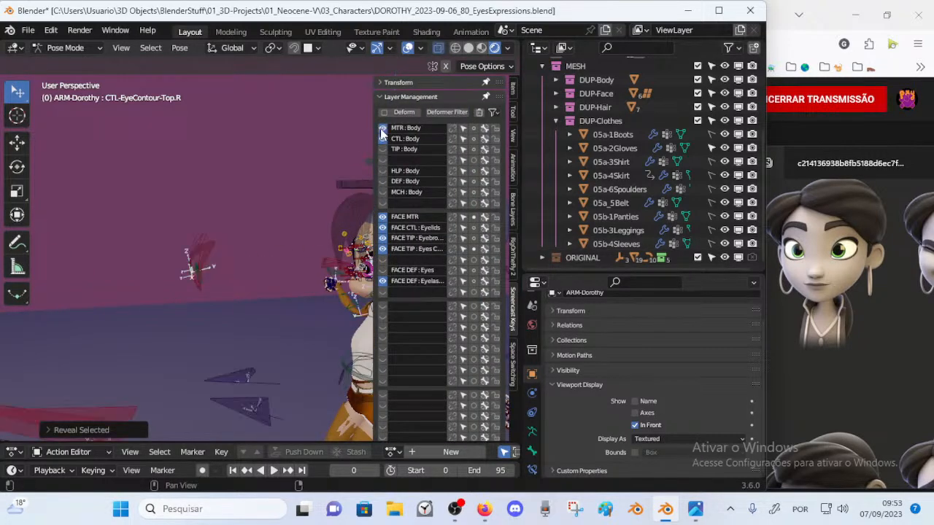
Step: Turn off the face bone layers and hide every bone except the selected eye-tracking controls
{"action": "key", "text": "n"}
{"action": "middle_click_drag", "start_coordinate": [229, 234], "coordinate": [299, 252]}
{"action": "left_click", "coordinate": [380, 263]}
{"action": "middle_click_drag", "start_coordinate": [363, 252], "coordinate": [261, 281]}
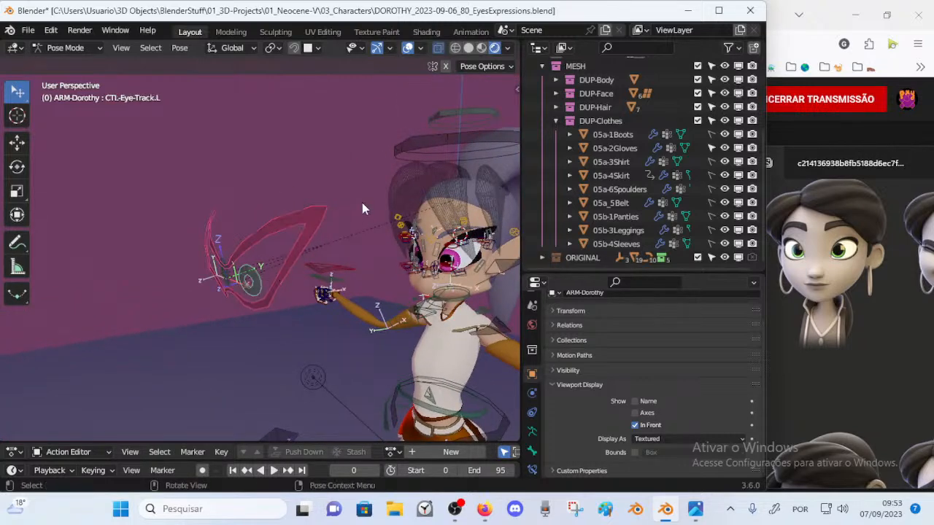
{"action": "key", "text": "n"}
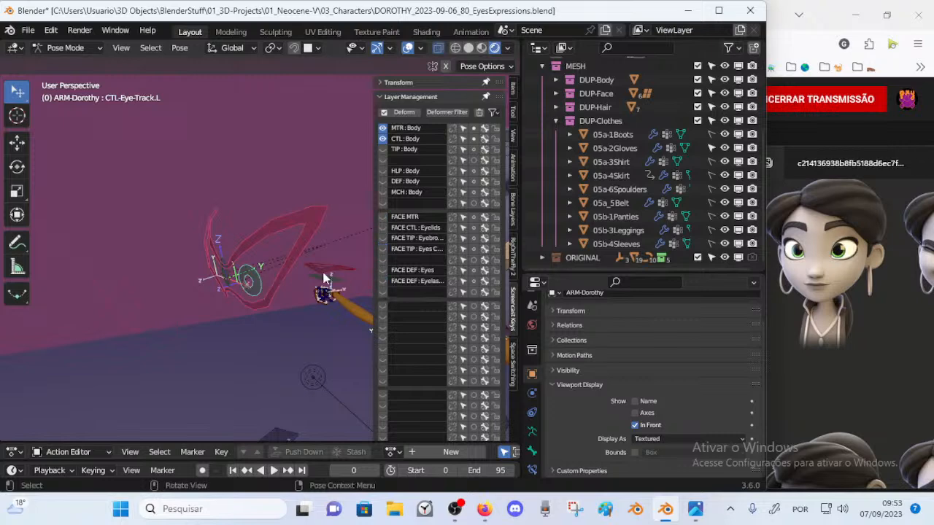
{"action": "key", "text": "n"}
{"action": "key", "text": "shift+h"}
Step: Show the FACE MTR, FACE CTL and FACE TIP bone layers and hide the 05a-6Spoulders mesh from the viewport
{"action": "key", "text": "n"}
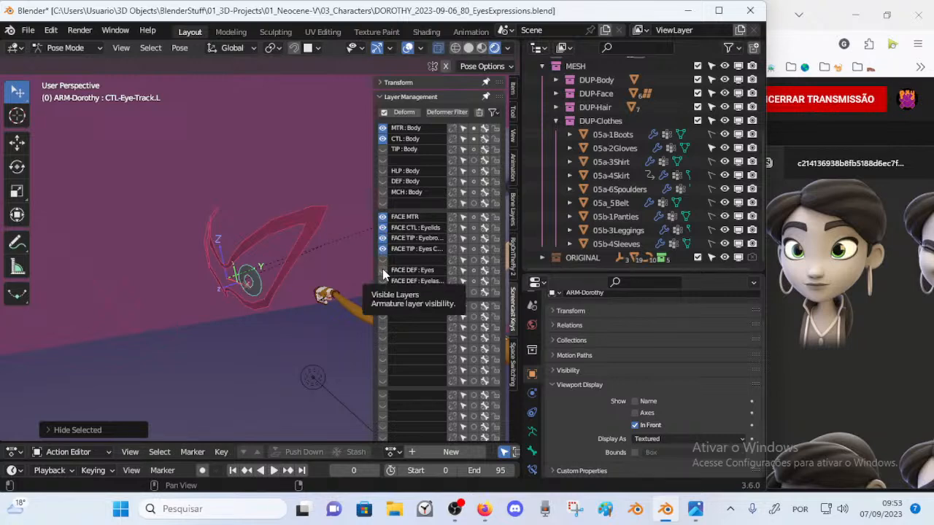
{"action": "key", "text": "n"}
{"action": "mouse_move", "coordinate": [309, 259]}
{"action": "middle_mouse_down"}
{"action": "mouse_move", "coordinate": [348, 273]}
{"action": "mouse_move", "coordinate": [336, 278]}
{"action": "mouse_move", "coordinate": [297, 253]}
{"action": "middle_mouse_up"}
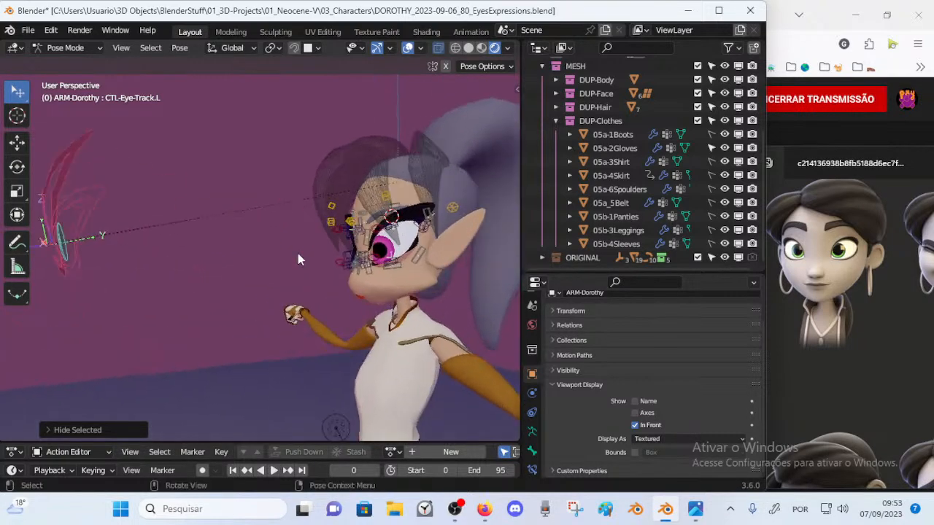
{"action": "left_click", "coordinate": [738, 189]}
{"action": "middle_click_drag", "start_coordinate": [460, 234], "coordinate": [410, 251]}
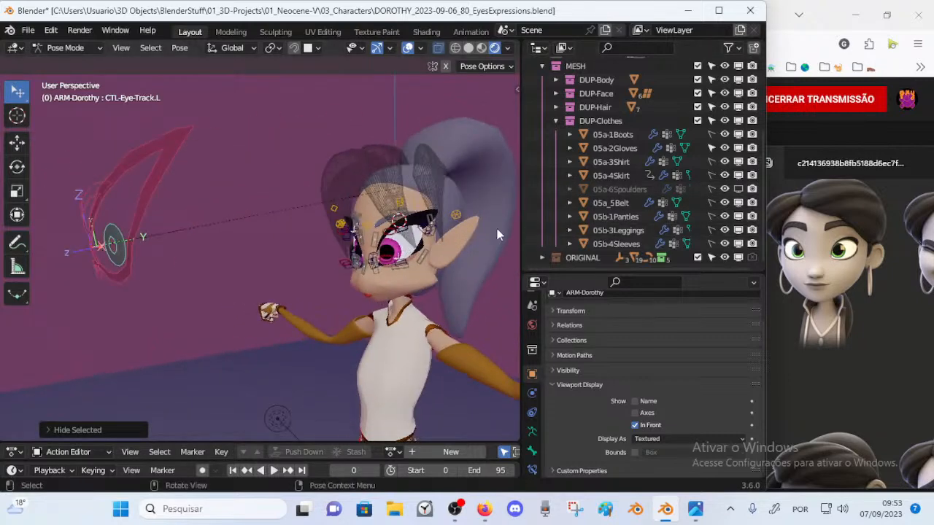
{"action": "mouse_move", "coordinate": [343, 274]}
{"action": "middle_mouse_down"}
{"action": "mouse_move", "coordinate": [409, 270]}
{"action": "mouse_move", "coordinate": [388, 283]}
{"action": "mouse_move", "coordinate": [328, 269]}
{"action": "mouse_move", "coordinate": [170, 315]}
{"action": "mouse_move", "coordinate": [289, 322]}
{"action": "mouse_move", "coordinate": [357, 272]}
{"action": "middle_mouse_up"}
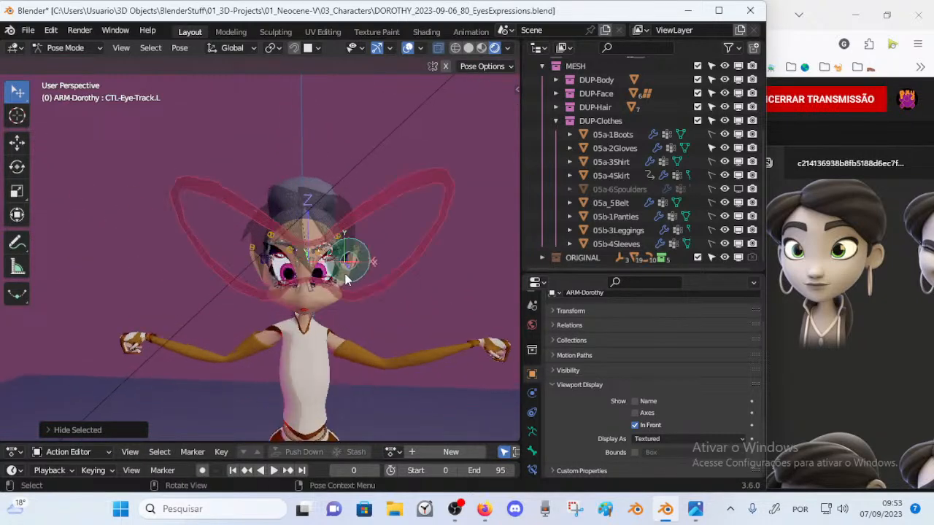
Step: Raise MTR-Eyes-TRACK by about 0.12 m and try to scale CTL-Eye-Track.L
{"action": "left_click", "coordinate": [383, 290]}
{"action": "key", "text": "g"}
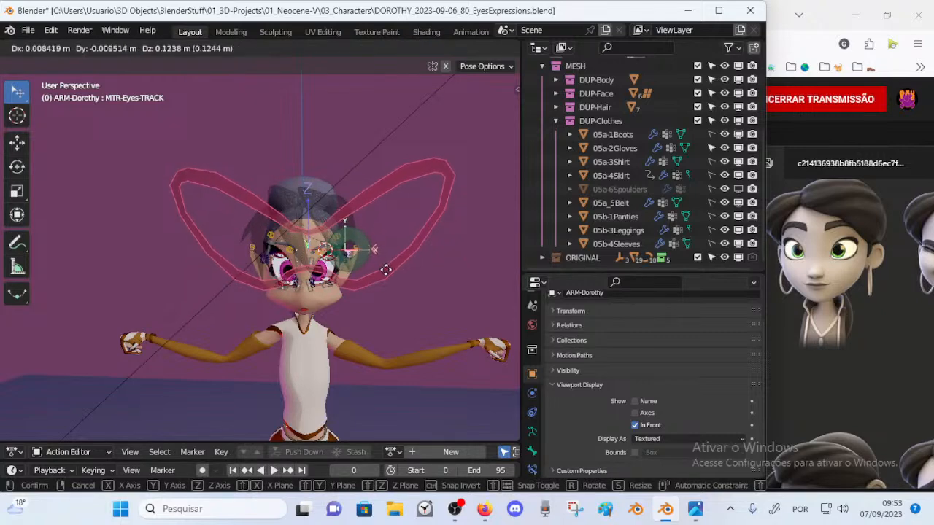
{"action": "left_click", "coordinate": [386, 268]}
{"action": "scroll", "coordinate": [381, 281], "scroll_direction": "up", "scroll_amount": 2}
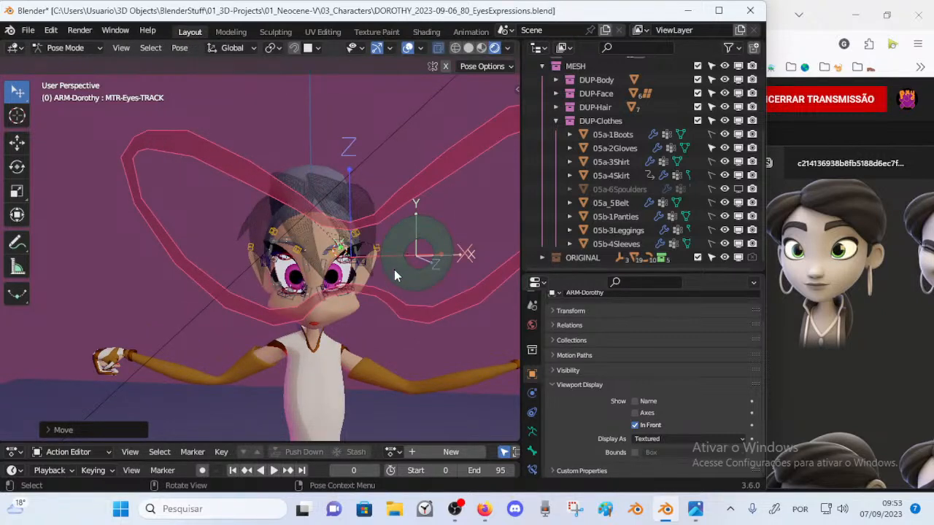
{"action": "left_click", "coordinate": [394, 269]}
{"action": "key", "text": "s"}
{"action": "right_click", "coordinate": [407, 281]}
{"action": "middle_click_drag", "start_coordinate": [407, 282], "coordinate": [219, 302]}
{"action": "scroll", "coordinate": [272, 294], "scroll_direction": "down", "scroll_amount": 3}
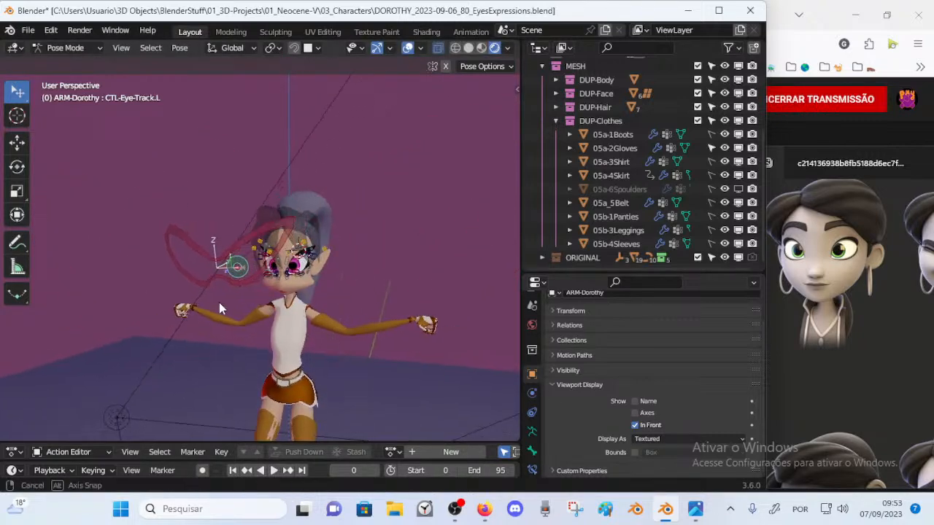
Step: Undo the tracker move, the mesh hiding and the layer changes, and reveal all hidden bones
{"action": "left_click", "coordinate": [212, 286], "text": "ctrl"}
{"action": "left_click", "coordinate": [213, 290]}
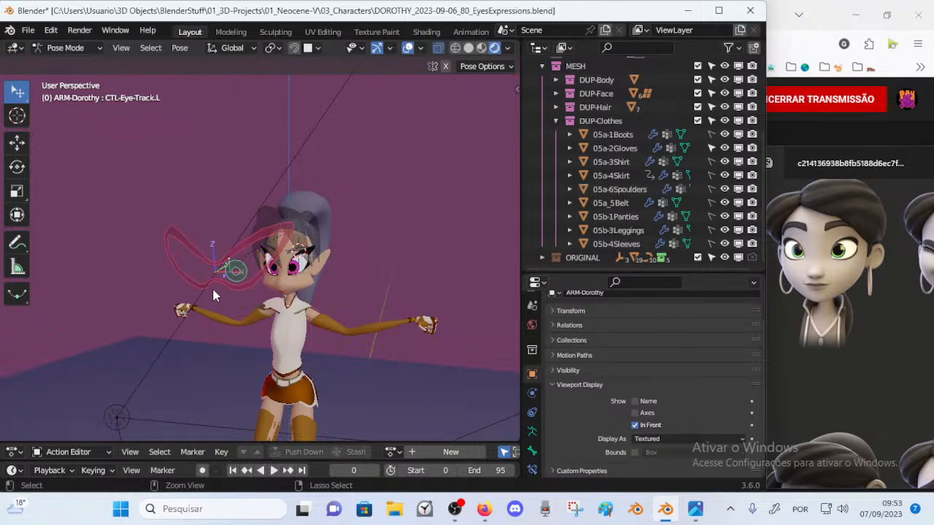
{"action": "key", "text": "alt+h"}
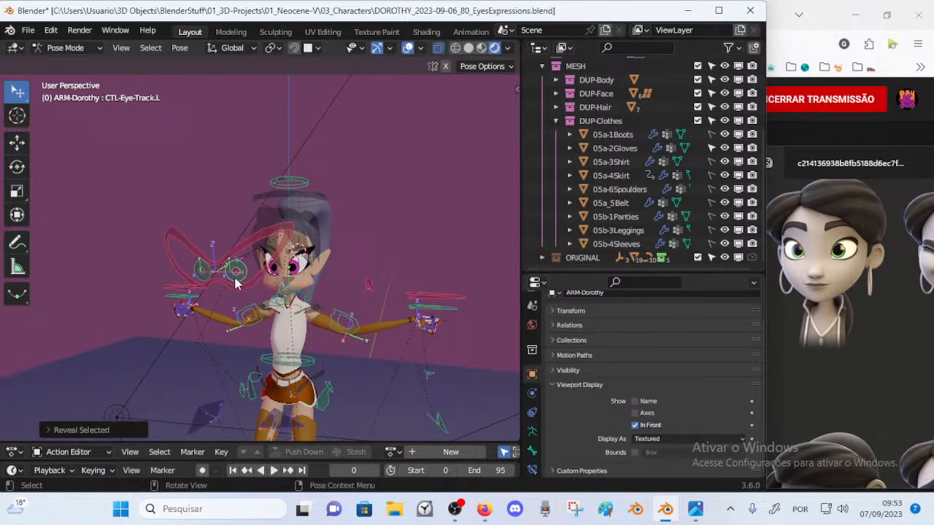
Step: Select MTR-Eyes-TRACK and both CTL-Eye-Track controls, and hide all other body bones while the face layers are off
{"action": "key", "text": "n"}
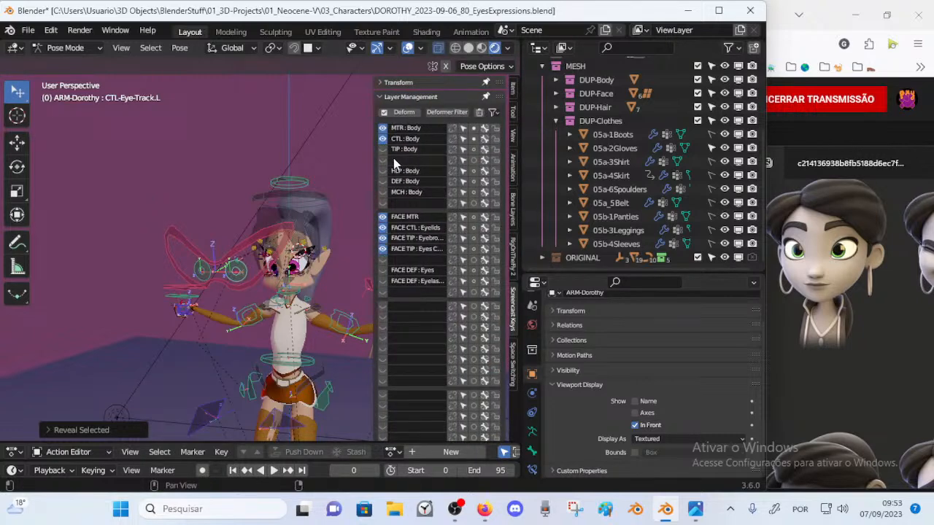
{"action": "key", "text": "n"}
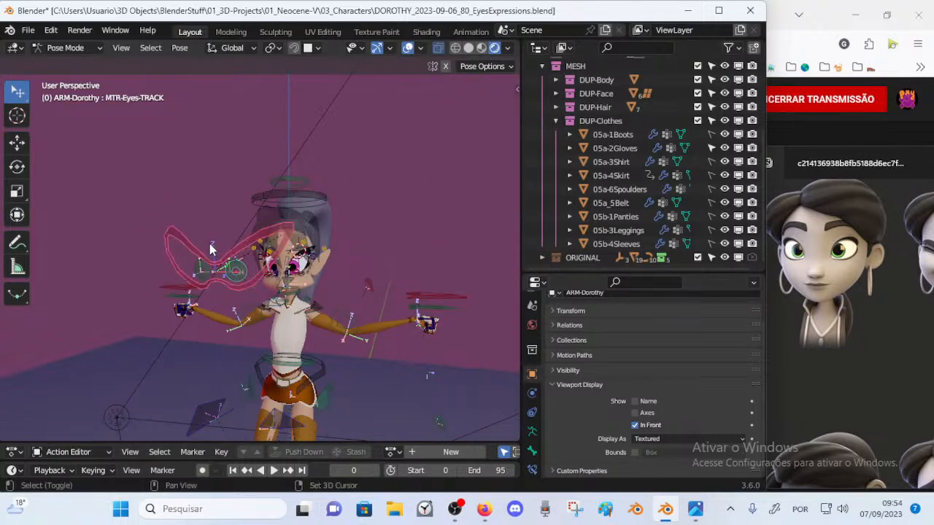
{"action": "scroll", "coordinate": [266, 243], "scroll_direction": "up", "scroll_amount": 2}
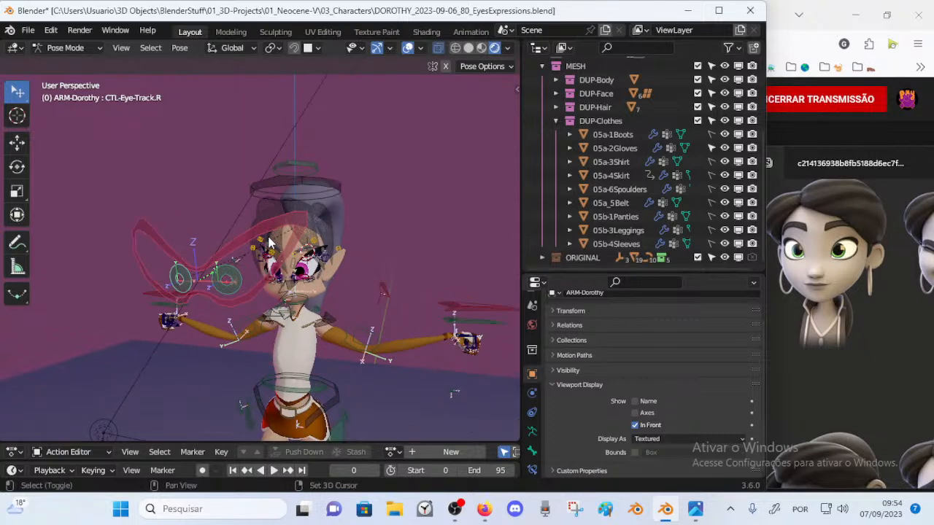
{"action": "key", "text": "n"}
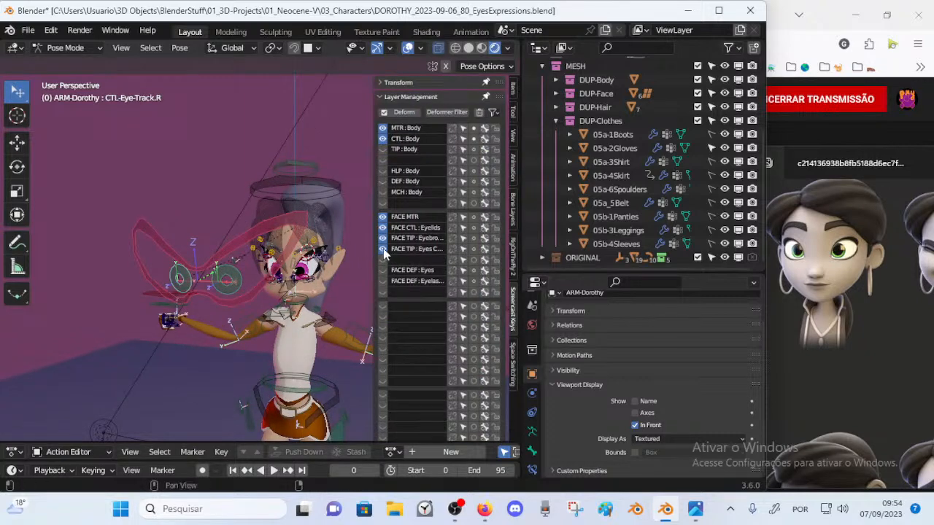
{"action": "key", "text": "n"}
{"action": "key", "text": "shift+h"}
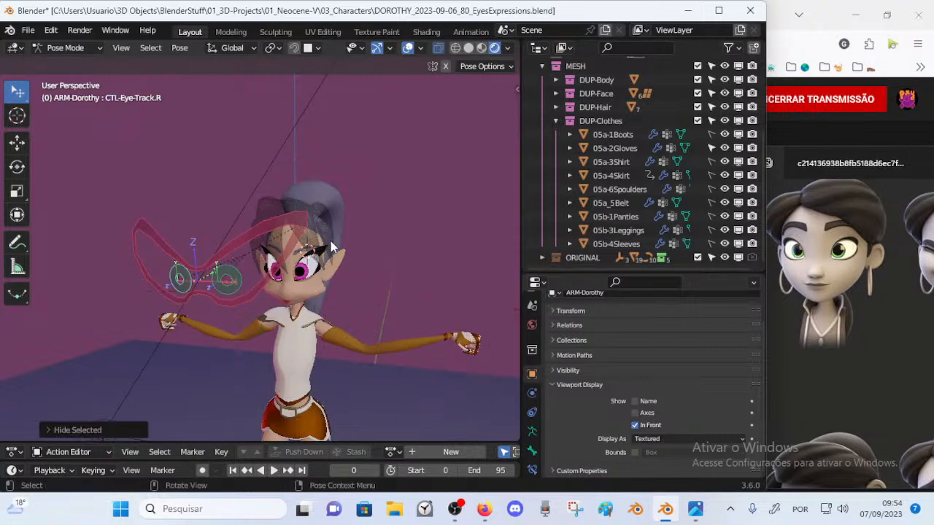
Step: Show the FACE MTR, FACE CTL and FACE TIP bone layers and save the file
{"action": "key", "text": "n"}
{"action": "key", "text": "n"}
{"action": "scroll", "coordinate": [340, 249], "scroll_direction": "up", "scroll_amount": 1}
{"action": "key", "text": "ctrl+s"}
Step: Scale CTL-Eye-Track.L and CTL-Eye-Track.R down together so they sit slightly closer to each other
{"action": "scroll", "coordinate": [335, 252], "scroll_direction": "up", "scroll_amount": 3}
{"action": "scroll", "coordinate": [336, 253], "scroll_direction": "up", "scroll_amount": 4}
{"action": "scroll", "coordinate": [341, 300], "scroll_direction": "down", "scroll_amount": 4}
{"action": "left_click", "coordinate": [191, 331], "text": "shift"}
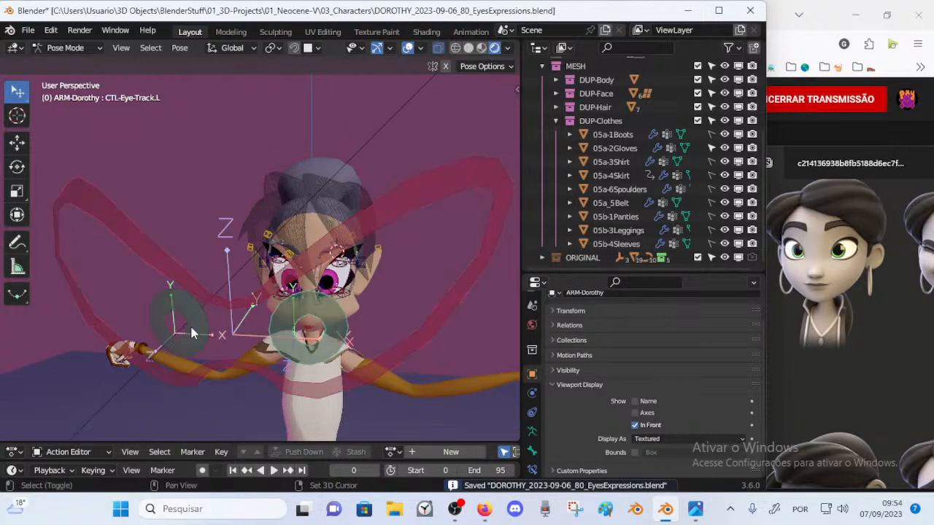
{"action": "key", "text": "s"}
{"action": "left_click", "coordinate": [363, 332]}
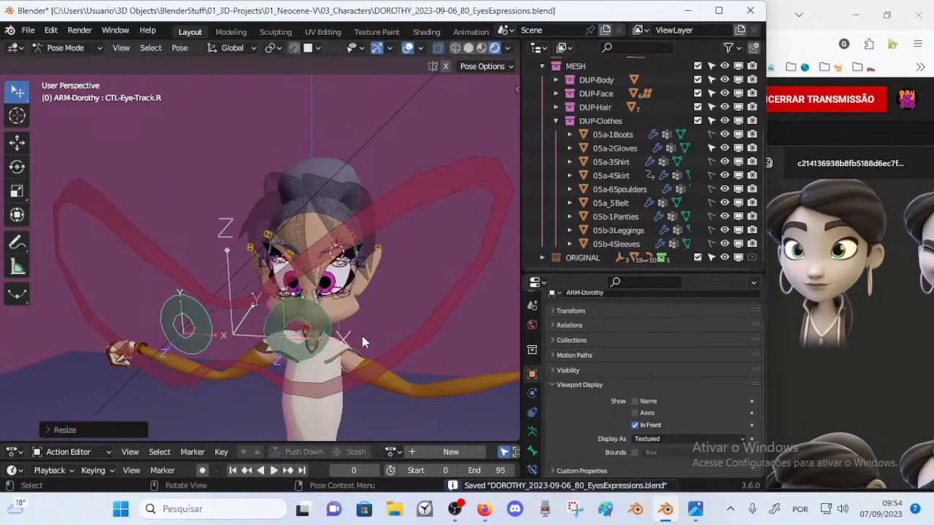
{"action": "middle_click_drag", "start_coordinate": [363, 332], "coordinate": [369, 331]}
Step: Raise MTR-Eyes-TRACK toward eye height and shift the right and left CTL-Eye-Track controls individually
{"action": "left_click", "coordinate": [368, 262]}
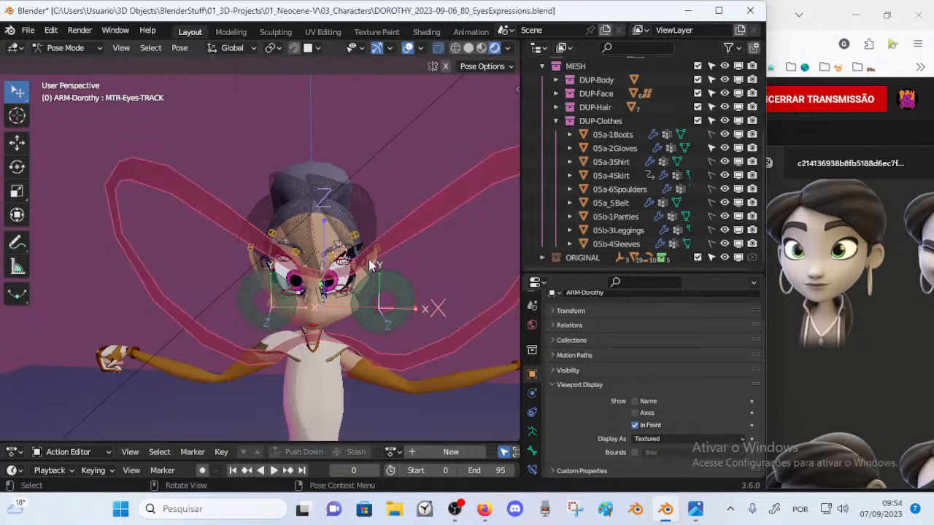
{"action": "key", "text": "g"}
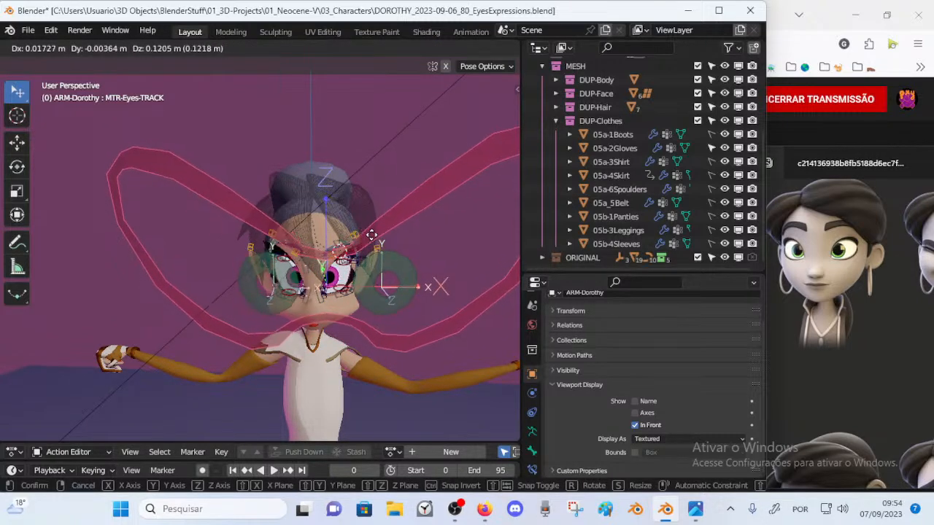
{"action": "left_click", "coordinate": [370, 246]}
{"action": "left_click", "coordinate": [288, 278]}
{"action": "key", "text": "g"}
{"action": "left_click", "coordinate": [297, 277]}
{"action": "left_click", "coordinate": [363, 267]}
{"action": "key", "text": "g"}
{"action": "left_click", "coordinate": [359, 268]}
Step: Fine-tune the eye-tracking controls in front of the face so both irises turn toward the nose
{"action": "scroll", "coordinate": [357, 270], "scroll_direction": "up", "scroll_amount": 3}
{"action": "middle_click_drag", "start_coordinate": [357, 271], "coordinate": [306, 274]}
{"action": "scroll", "coordinate": [291, 296], "scroll_direction": "up", "scroll_amount": 1}
{"action": "scroll", "coordinate": [309, 306], "scroll_direction": "down", "scroll_amount": 4}
{"action": "left_click", "coordinate": [205, 221]}
{"action": "key", "text": "g"}
{"action": "left_click", "coordinate": [207, 231]}
{"action": "middle_click_drag", "start_coordinate": [207, 231], "coordinate": [249, 231]}
{"action": "key", "text": "g"}
{"action": "left_click", "coordinate": [258, 237]}
{"action": "left_click", "coordinate": [247, 235]}
{"action": "left_click_drag", "start_coordinate": [247, 236], "coordinate": [235, 224]}
{"action": "left_click_drag", "start_coordinate": [300, 221], "coordinate": [314, 209]}
{"action": "middle_click_drag", "start_coordinate": [309, 210], "coordinate": [355, 328]}
{"action": "scroll", "coordinate": [252, 255], "scroll_direction": "up", "scroll_amount": 3}
{"action": "scroll", "coordinate": [223, 258], "scroll_direction": "down", "scroll_amount": 3}
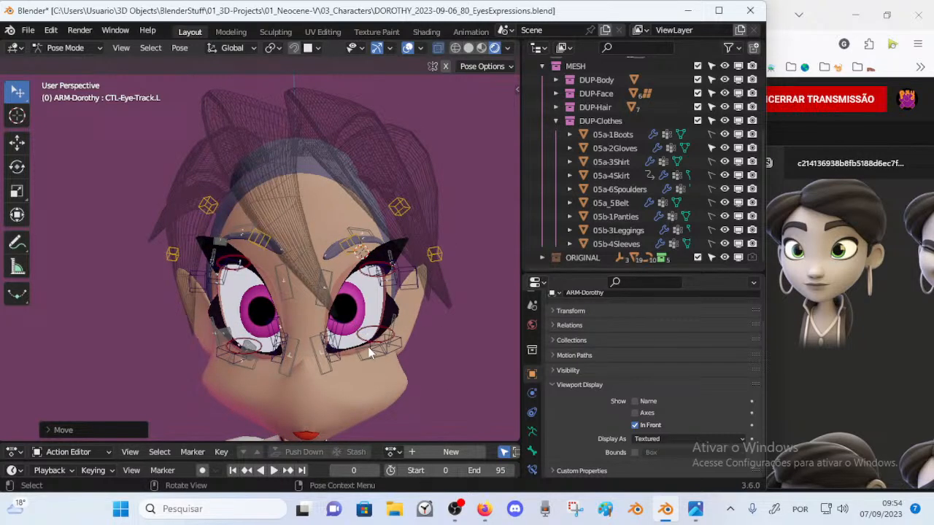
Step: Raise CTL-EyeContour-Bot.L and reposition CTL_Eyelid-BBH.L.003 at the left eye's inner lower corner
{"action": "left_click", "coordinate": [368, 353]}
{"action": "key", "text": "g"}
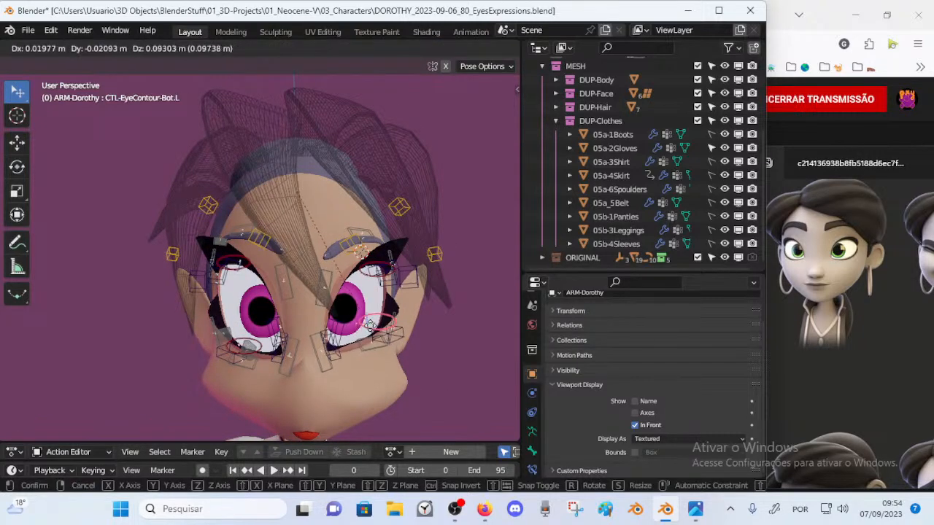
{"action": "left_click", "coordinate": [350, 350]}
{"action": "middle_click_drag", "start_coordinate": [350, 350], "coordinate": [331, 348]}
{"action": "left_click", "coordinate": [329, 355]}
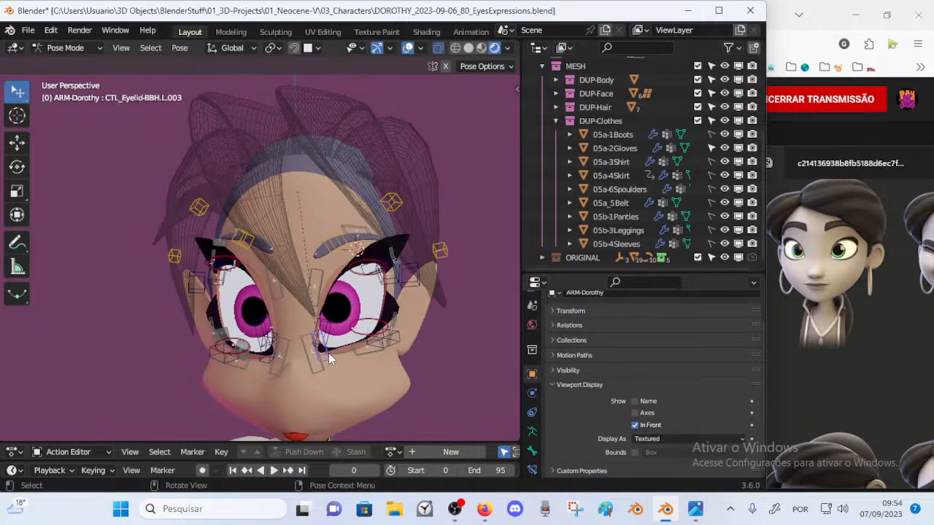
{"action": "key", "text": "g"}
{"action": "left_click", "coordinate": [292, 354]}
Step: Reposition CTL_Eyelid-BBH.R.003 and raise CTL-EyeContour-Bot.R to shape the right eye's lower lid
{"action": "left_click", "coordinate": [267, 360]}
{"action": "key", "text": "g"}
{"action": "left_click", "coordinate": [276, 349]}
{"action": "middle_click_drag", "start_coordinate": [276, 349], "coordinate": [297, 334]}
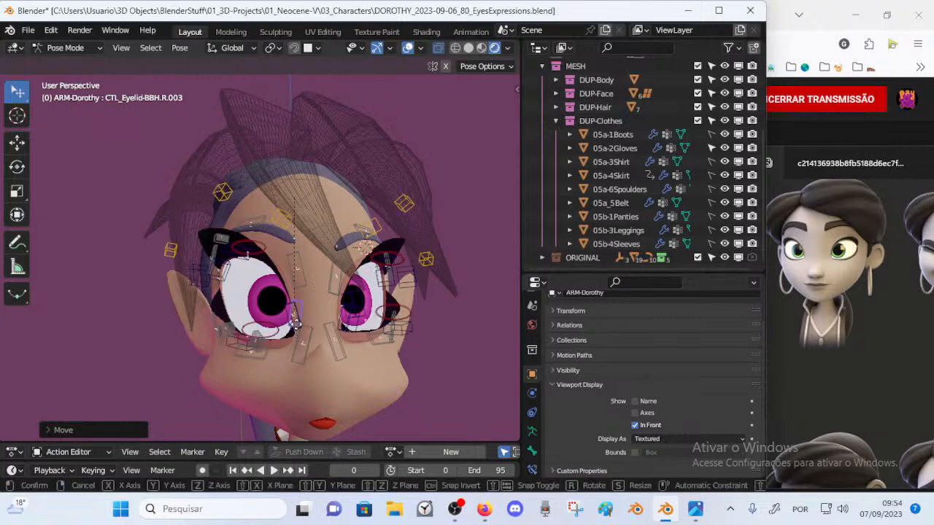
{"action": "left_click", "coordinate": [252, 349]}
{"action": "key", "text": "g"}
{"action": "left_click", "coordinate": [267, 334]}
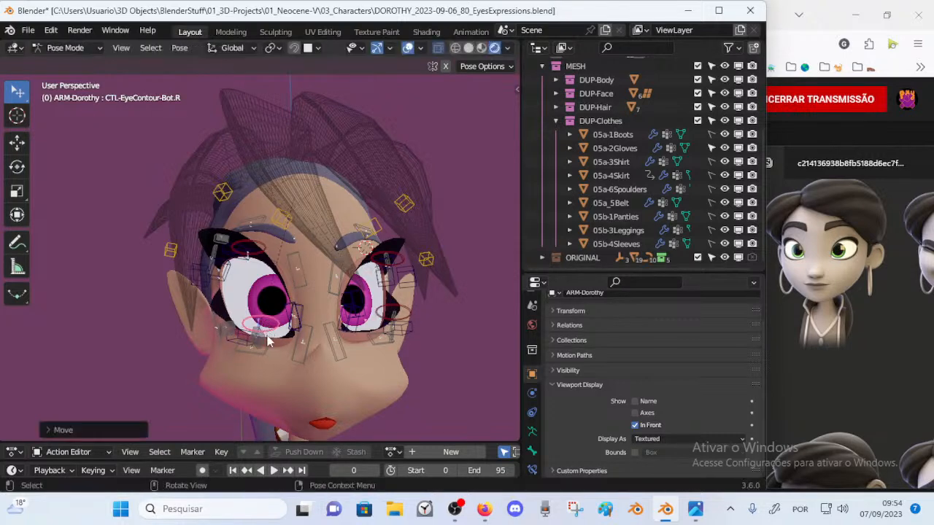
Step: Adjust the right and left lower orbicularis oculi controls beside the nose, including CTL-OrbicularisOculi-BBH.L.001
{"action": "left_click", "coordinate": [303, 353]}
{"action": "key", "text": "g"}
{"action": "left_click", "coordinate": [322, 342]}
{"action": "left_click", "coordinate": [337, 353]}
{"action": "middle_click_drag", "start_coordinate": [337, 353], "coordinate": [250, 332]}
{"action": "key", "text": "g"}
{"action": "left_click", "coordinate": [348, 343]}
{"action": "scroll", "coordinate": [343, 342], "scroll_direction": "down", "scroll_amount": 2}
{"action": "scroll", "coordinate": [282, 335], "scroll_direction": "up", "scroll_amount": 1}
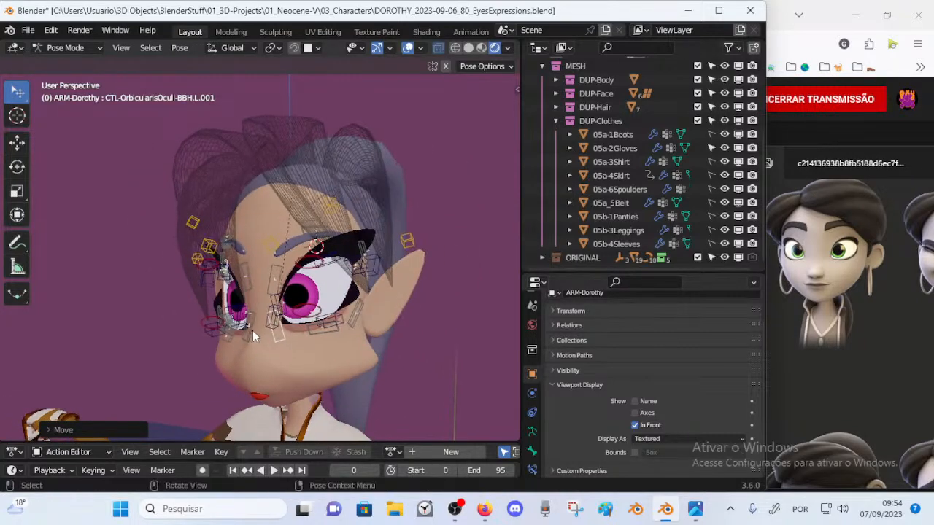
Step: Raise CTL_Eyebrow-BB-Handler.L.001 and CTL_Eyebrow-BB-Handler.L.002 to reshape the left eyebrow
{"action": "left_click", "coordinate": [272, 244]}
{"action": "key", "text": "g"}
{"action": "left_click", "coordinate": [299, 222]}
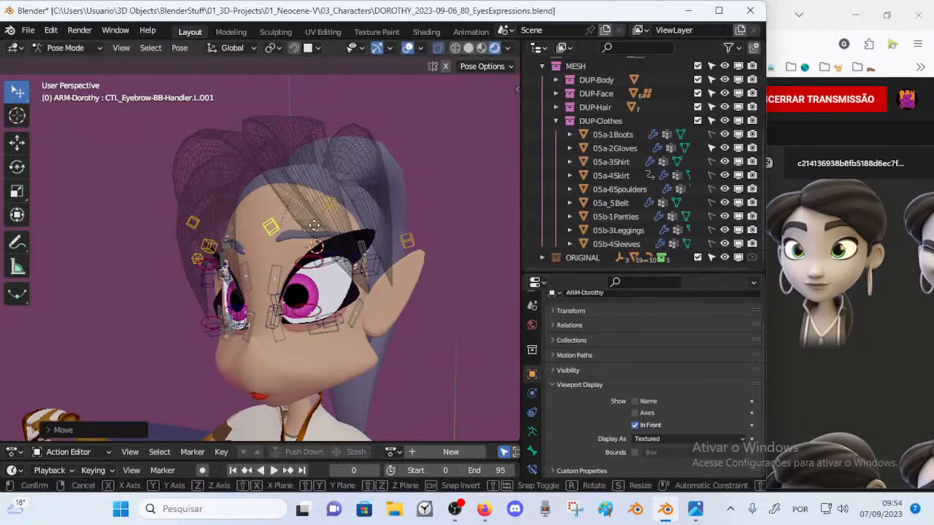
{"action": "left_click", "coordinate": [329, 205]}
{"action": "key", "text": "g"}
{"action": "left_click", "coordinate": [348, 196]}
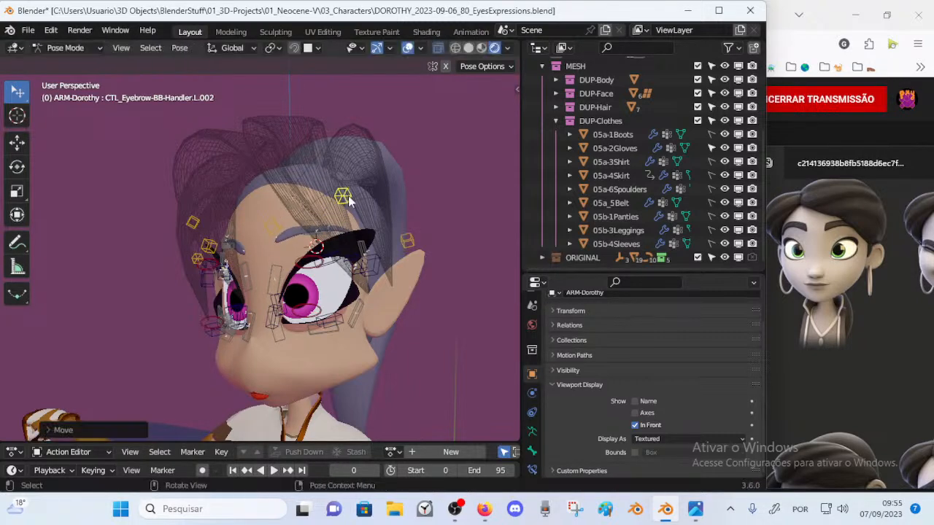
{"action": "mouse_move", "coordinate": [379, 226]}
{"action": "middle_mouse_down"}
{"action": "mouse_move", "coordinate": [394, 230]}
{"action": "mouse_move", "coordinate": [368, 235]}
{"action": "middle_mouse_up"}
{"action": "left_click", "coordinate": [368, 235]}
{"action": "key", "text": "s"}
{"action": "key", "text": "Escape"}
Step: Adjust the inner and middle eyebrow handlers so the right eyebrow follows the left one
{"action": "middle_click_drag", "start_coordinate": [305, 243], "coordinate": [403, 252]}
{"action": "left_click_drag", "start_coordinate": [374, 213], "coordinate": [375, 205]}
{"action": "left_click_drag", "start_coordinate": [326, 235], "coordinate": [312, 228]}
{"action": "middle_click_drag", "start_coordinate": [312, 228], "coordinate": [299, 271]}
{"action": "left_click", "coordinate": [234, 225], "text": "shift"}
{"action": "left_click_drag", "start_coordinate": [239, 238], "coordinate": [239, 230]}
Step: Try to scale and move the outer right eyebrow handler CTL_Eyebrow-BB-Handler.R.003
{"action": "left_click", "coordinate": [180, 261]}
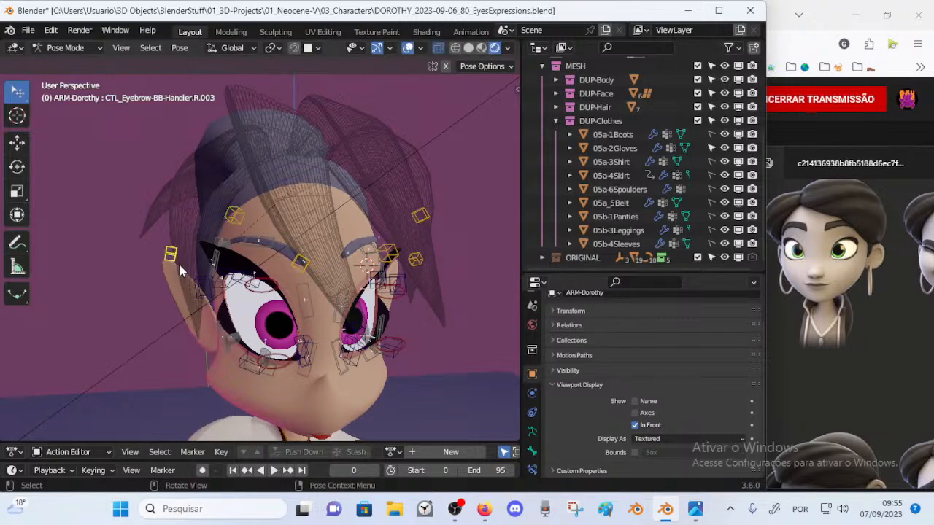
{"action": "middle_click_drag", "start_coordinate": [180, 261], "coordinate": [233, 274]}
{"action": "key", "text": "s"}
{"action": "right_click", "coordinate": [194, 254]}
{"action": "key", "text": "s"}
{"action": "right_click", "coordinate": [184, 254]}
{"action": "middle_click_drag", "start_coordinate": [185, 255], "coordinate": [234, 286]}
{"action": "key", "text": "g"}
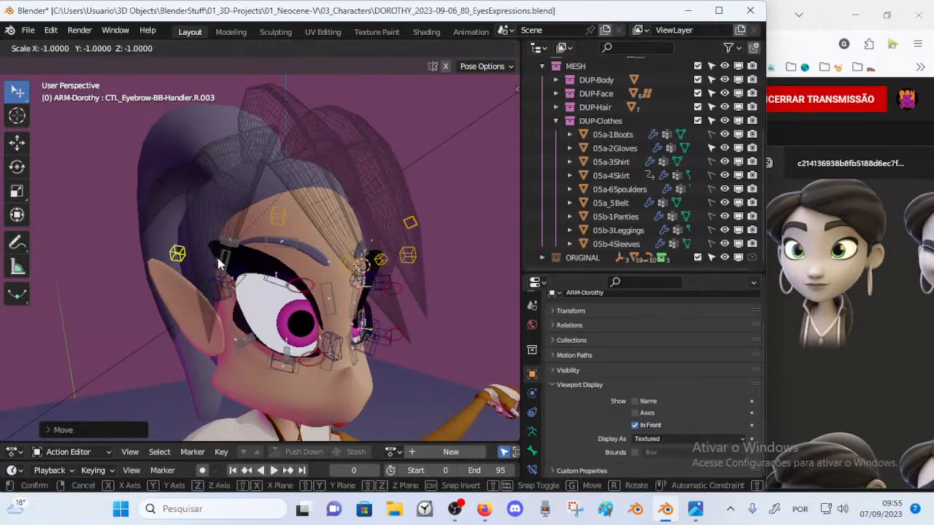
{"action": "right_click", "coordinate": [363, 184]}
Step: Compare the transform values and scale locks of CTL_Eyebrow-BB-Handler.R.003, R.002 and R.001
{"action": "key", "text": "n"}
{"action": "left_click", "coordinate": [398, 82]}
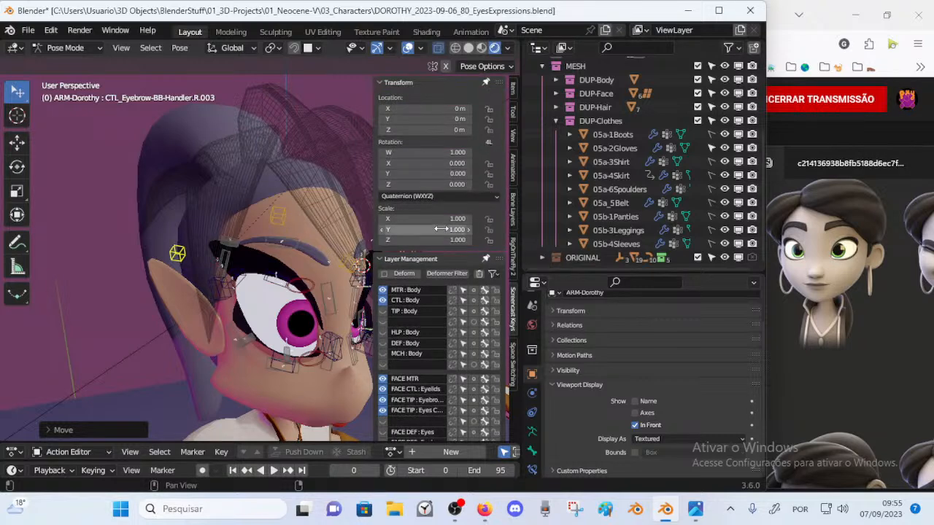
{"action": "left_click", "coordinate": [279, 214]}
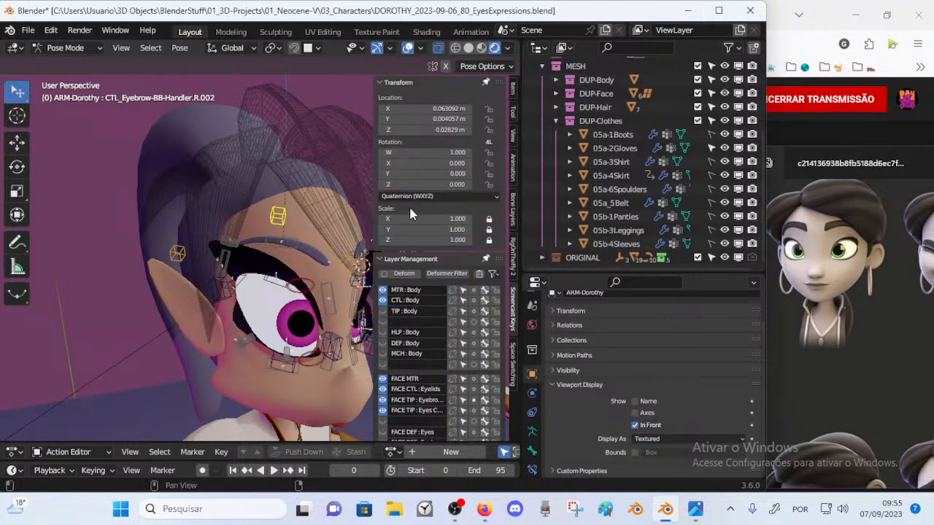
{"action": "key", "text": "n"}
{"action": "left_click", "coordinate": [177, 254]}
{"action": "key", "text": "n"}
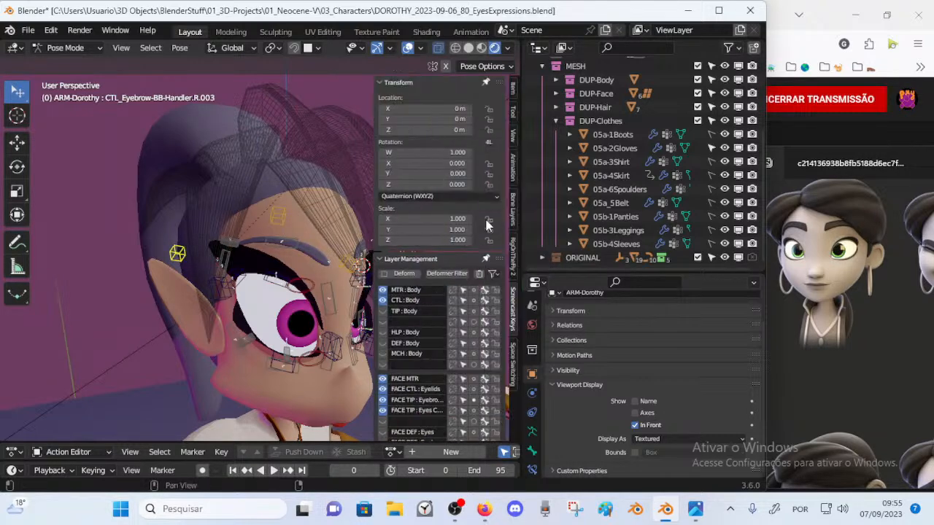
{"action": "key", "text": "n"}
{"action": "left_click", "coordinate": [278, 214]}
{"action": "key", "text": "n"}
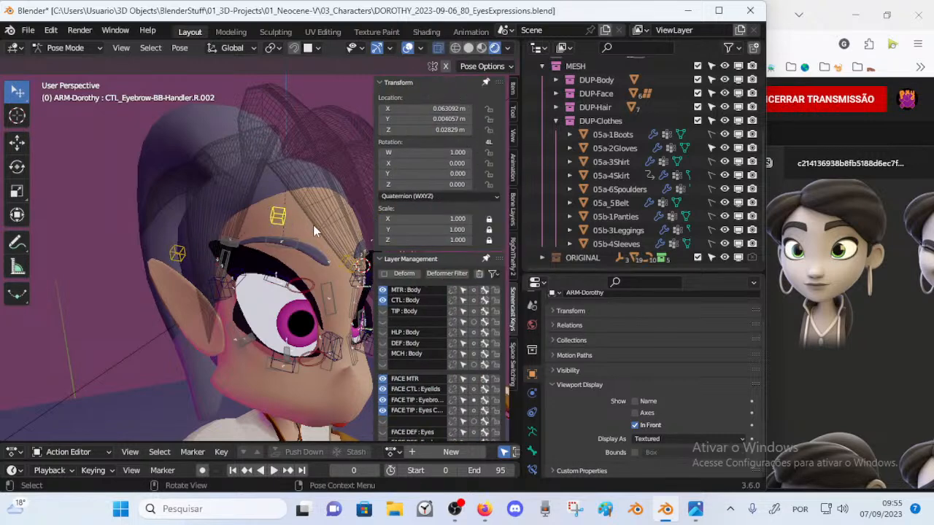
{"action": "middle_click_drag", "start_coordinate": [309, 231], "coordinate": [238, 259]}
{"action": "left_click", "coordinate": [210, 270]}
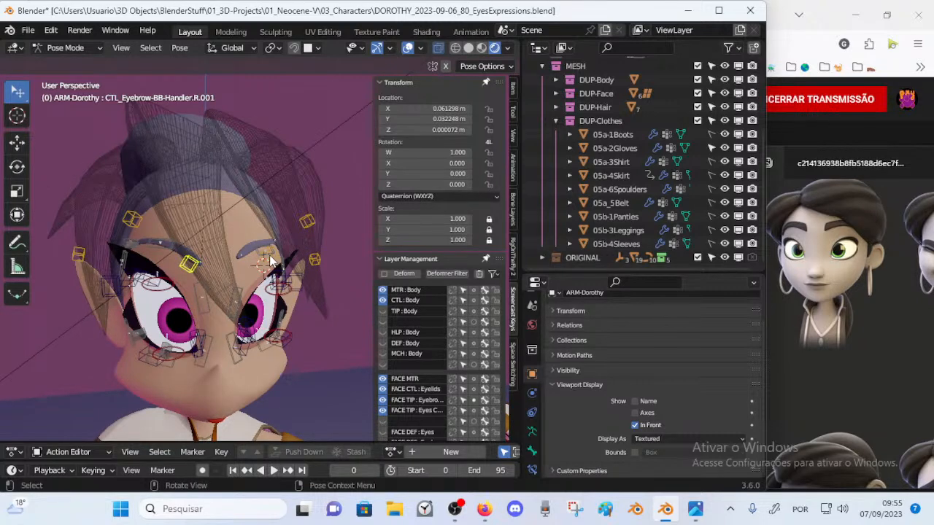
Step: Move and rotate the outer left eyebrow handler CTL_Eyebrow-BB-Handler.L.003 to reshape the outer end of the eyebrow
{"action": "middle_click_drag", "start_coordinate": [350, 228], "coordinate": [311, 210]}
{"action": "left_click", "coordinate": [301, 218]}
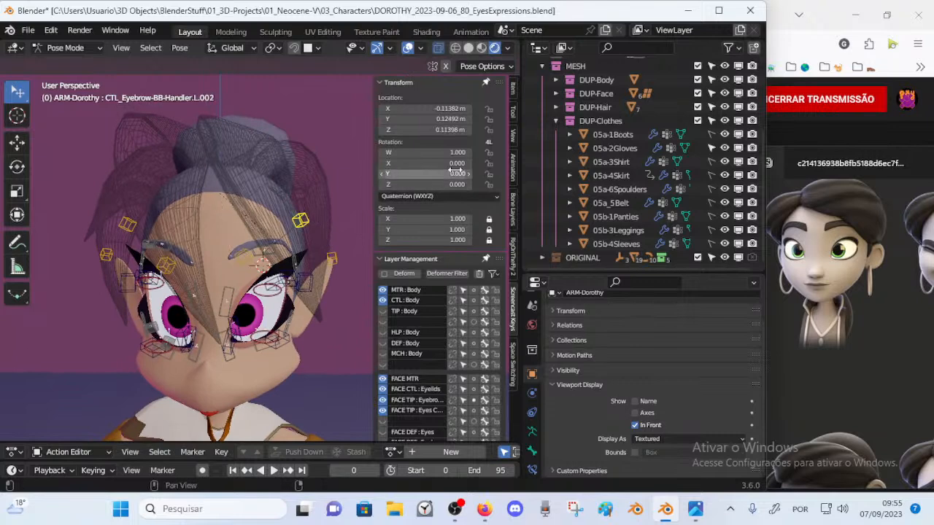
{"action": "key", "text": "n"}
{"action": "middle_click_drag", "start_coordinate": [328, 226], "coordinate": [306, 269]}
{"action": "key", "text": "g"}
{"action": "left_click", "coordinate": [339, 247]}
{"action": "key", "text": "r"}
{"action": "left_click", "coordinate": [375, 229]}
{"action": "key", "text": "g"}
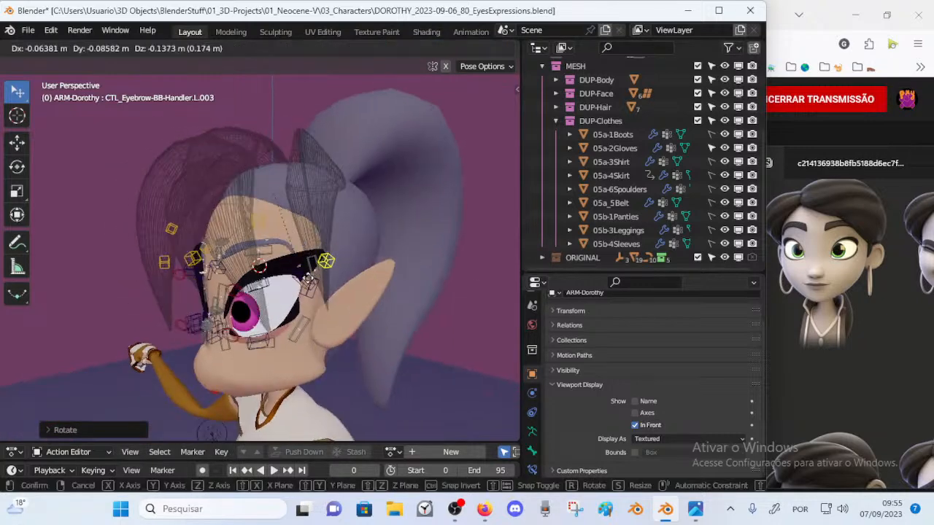
{"action": "left_click", "coordinate": [350, 246]}
{"action": "key", "text": "r"}
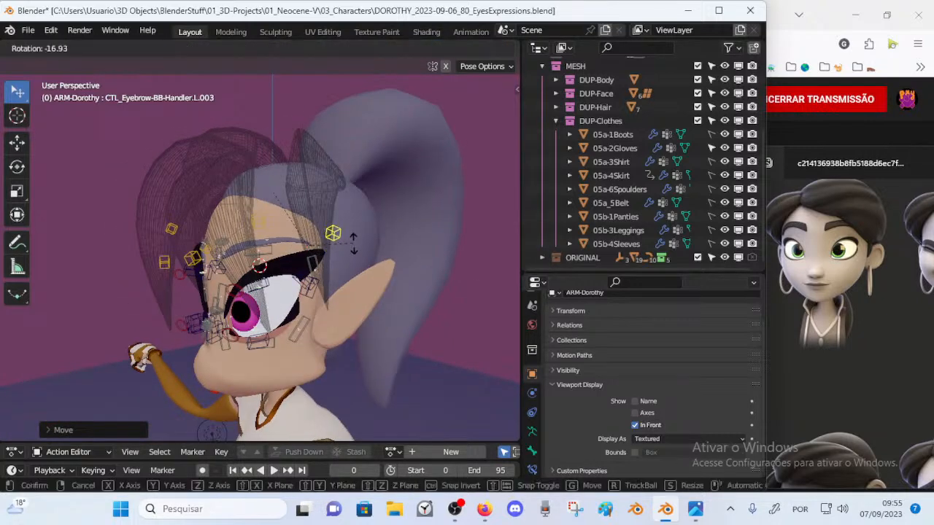
{"action": "left_click", "coordinate": [349, 248]}
Step: Reposition the middle left eyebrow handler CTL_Eyebrow-BB-Handler.L.002 to refine the eyebrow's arch
{"action": "mouse_move", "coordinate": [294, 254]}
{"action": "middle_mouse_down"}
{"action": "mouse_move", "coordinate": [273, 223]}
{"action": "mouse_move", "coordinate": [309, 250]}
{"action": "mouse_move", "coordinate": [316, 239]}
{"action": "mouse_move", "coordinate": [279, 259]}
{"action": "middle_mouse_up"}
{"action": "left_click", "coordinate": [270, 223]}
{"action": "key", "text": "g"}
{"action": "left_click", "coordinate": [269, 215]}
{"action": "key", "text": "g"}
{"action": "left_click", "coordinate": [267, 219]}
{"action": "key", "text": "g"}
{"action": "left_click", "coordinate": [314, 241]}
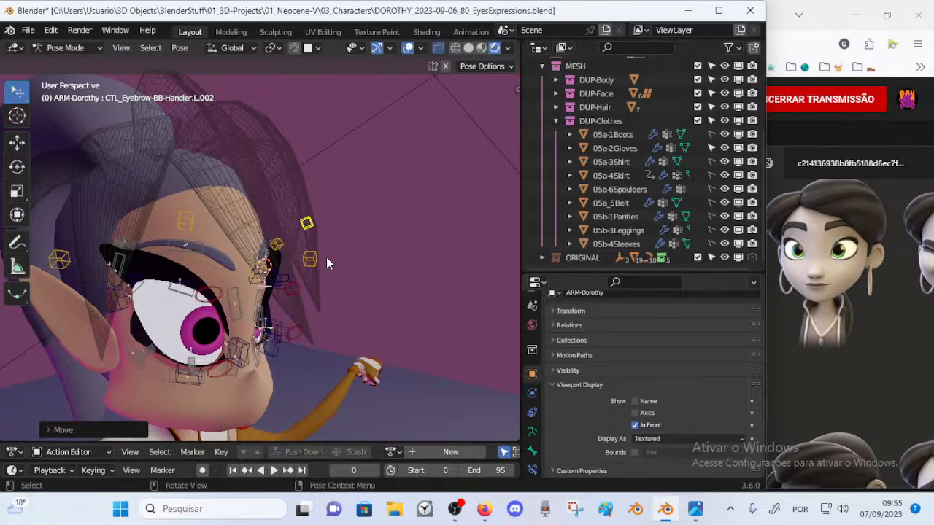
Step: Restore the live chat on the YouTube Studio stream page, and bring the expression reference image back beside Blender
{"action": "left_click_drag", "start_coordinate": [812, 158], "coordinate": [823, 436]}
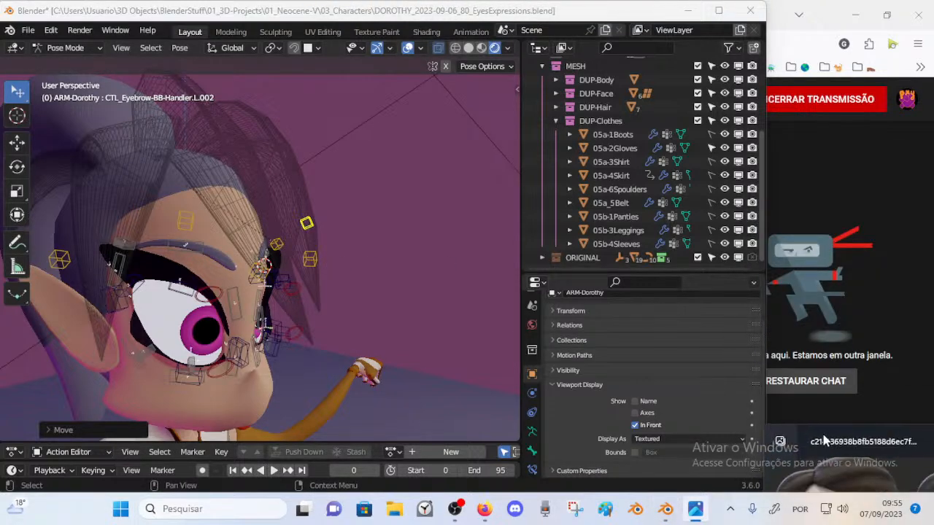
{"action": "left_click", "coordinate": [834, 253]}
{"action": "left_click", "coordinate": [809, 383]}
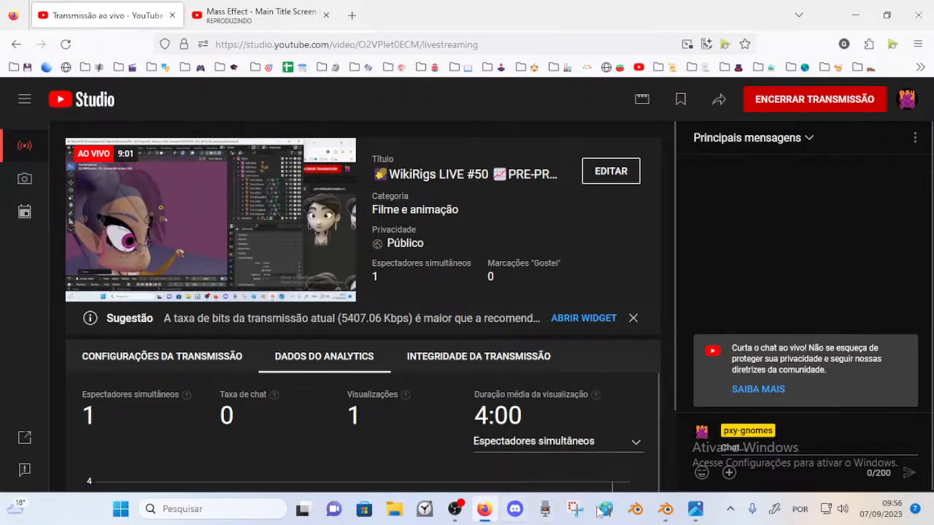
{"action": "left_click", "coordinate": [670, 513]}
{"action": "mouse_move", "coordinate": [695, 511]}
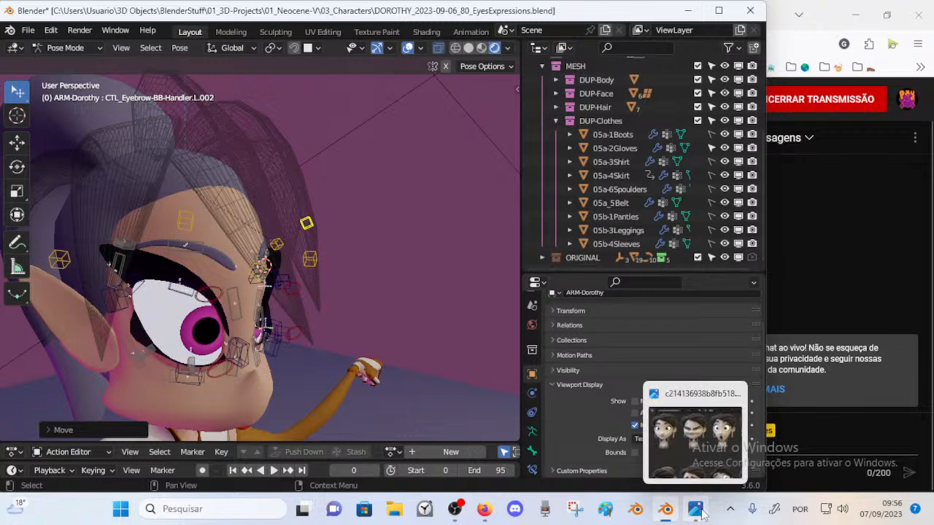
{"action": "left_click", "coordinate": [694, 438]}
{"action": "left_click_drag", "start_coordinate": [846, 446], "coordinate": [736, 148]}
Step: Hide ARM-Dorothy to inspect the face from several angles and through the camera, and show the armature again in Pose Mode
{"action": "middle_click_drag", "start_coordinate": [306, 266], "coordinate": [298, 321]}
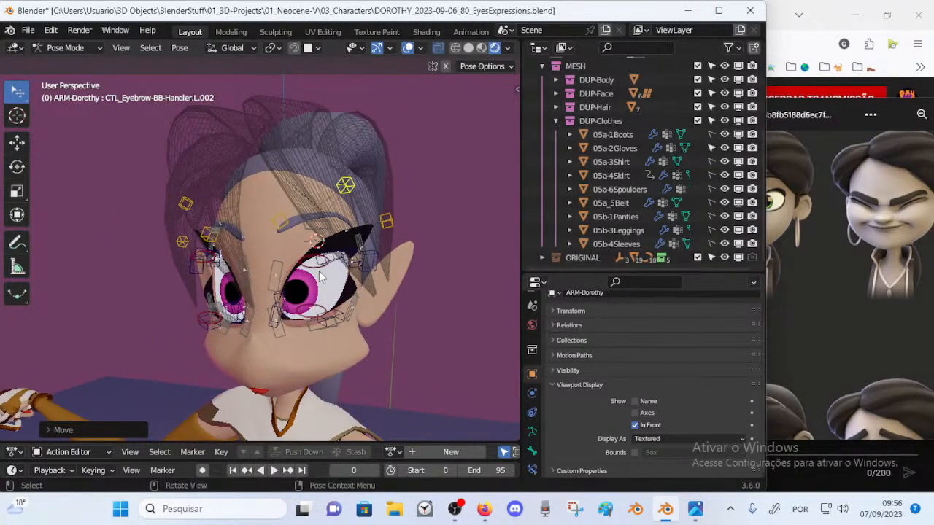
{"action": "middle_click_drag", "start_coordinate": [320, 276], "coordinate": [456, 140]}
{"action": "middle_click_drag", "start_coordinate": [443, 86], "coordinate": [343, 233]}
{"action": "key", "text": "n"}
{"action": "key", "text": "n"}
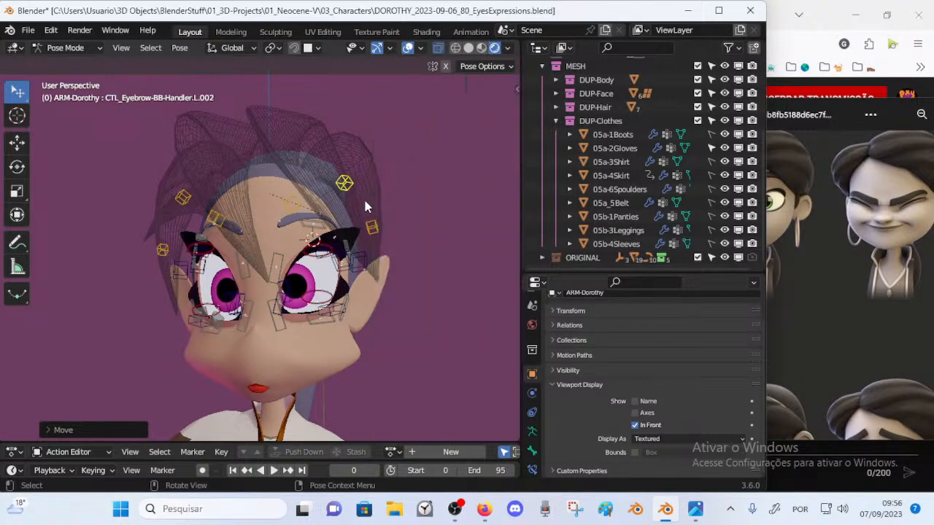
{"action": "key", "text": "ctrl+Tab"}
{"action": "key", "text": "h"}
{"action": "middle_click_drag", "start_coordinate": [363, 198], "coordinate": [316, 255]}
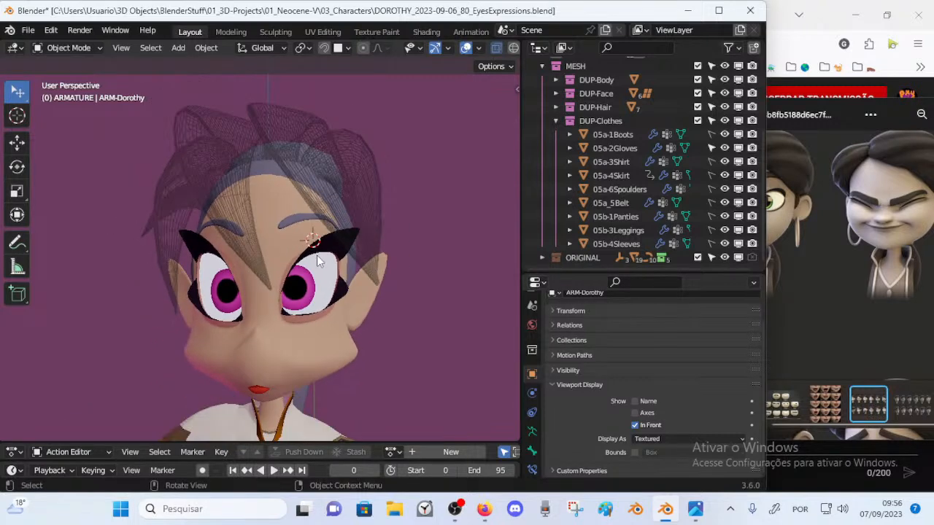
{"action": "key", "text": "KP_0"}
{"action": "middle_click_drag", "start_coordinate": [299, 197], "coordinate": [284, 293]}
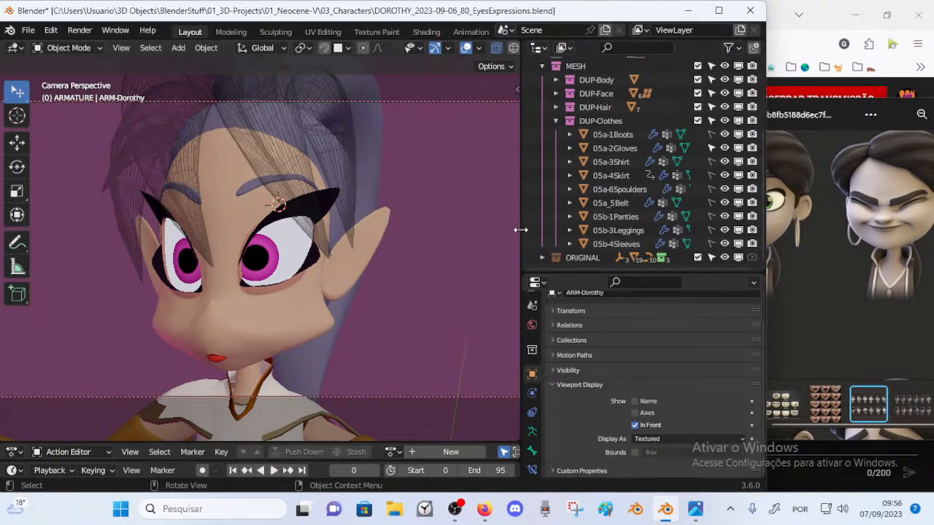
{"action": "mouse_move", "coordinate": [328, 234]}
{"action": "middle_mouse_down"}
{"action": "mouse_move", "coordinate": [351, 233]}
{"action": "mouse_move", "coordinate": [316, 228]}
{"action": "middle_mouse_up"}
{"action": "key", "text": "alt+h"}
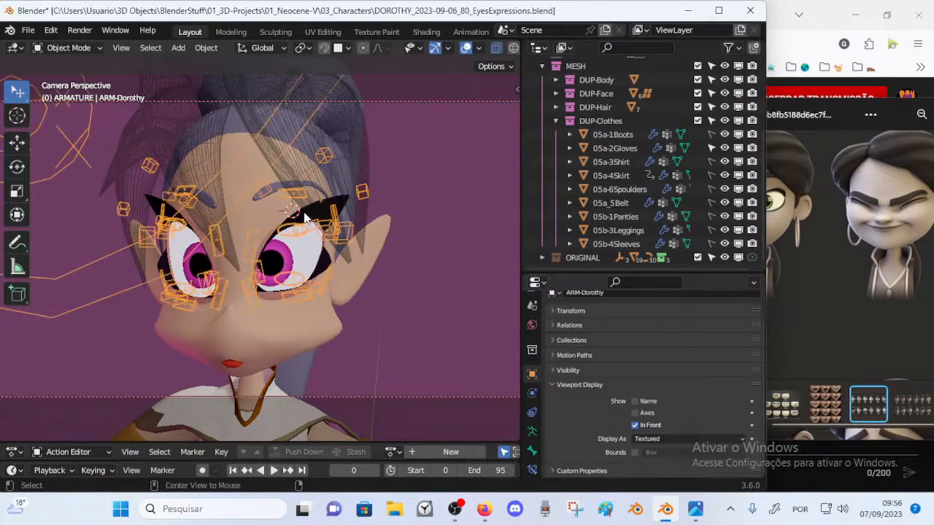
{"action": "key", "text": "ctrl+Tab"}
Step: Save the blend file and render a still of the face from the camera
{"action": "key", "text": "ctrl+s"}
{"action": "middle_click_drag", "start_coordinate": [253, 257], "coordinate": [224, 281]}
{"action": "scroll", "coordinate": [251, 276], "scroll_direction": "down", "scroll_amount": 1}
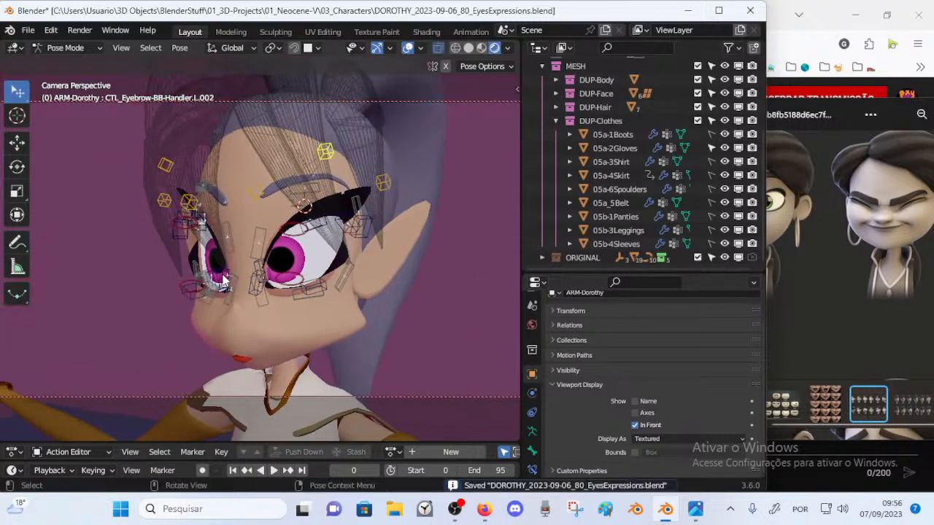
{"action": "key", "text": "KP_0"}
{"action": "scroll", "coordinate": [248, 291], "scroll_direction": "up", "scroll_amount": 4}
{"action": "middle_click_drag", "start_coordinate": [314, 281], "coordinate": [261, 313]}
{"action": "scroll", "coordinate": [267, 297], "scroll_direction": "down", "scroll_amount": 2}
{"action": "key", "text": "ctrl+s"}
{"action": "key", "text": "KP_0"}
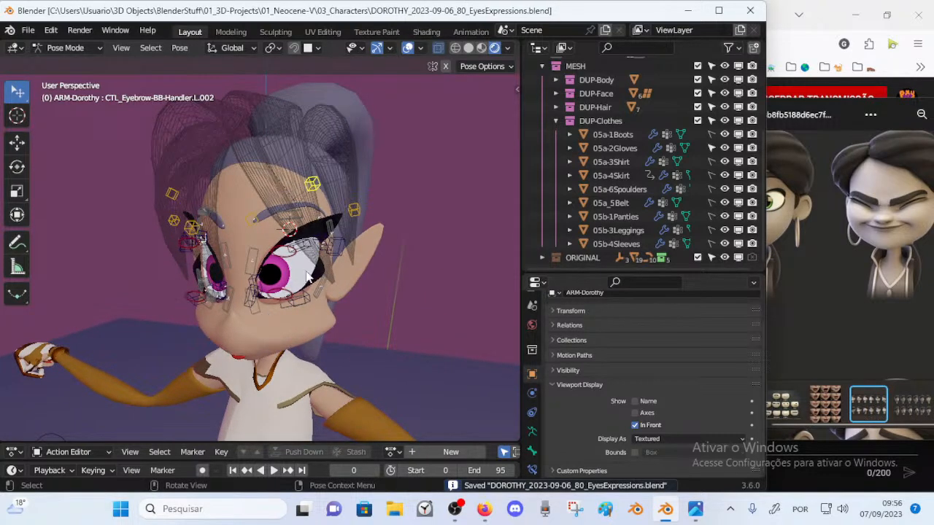
{"action": "key", "text": "F12"}
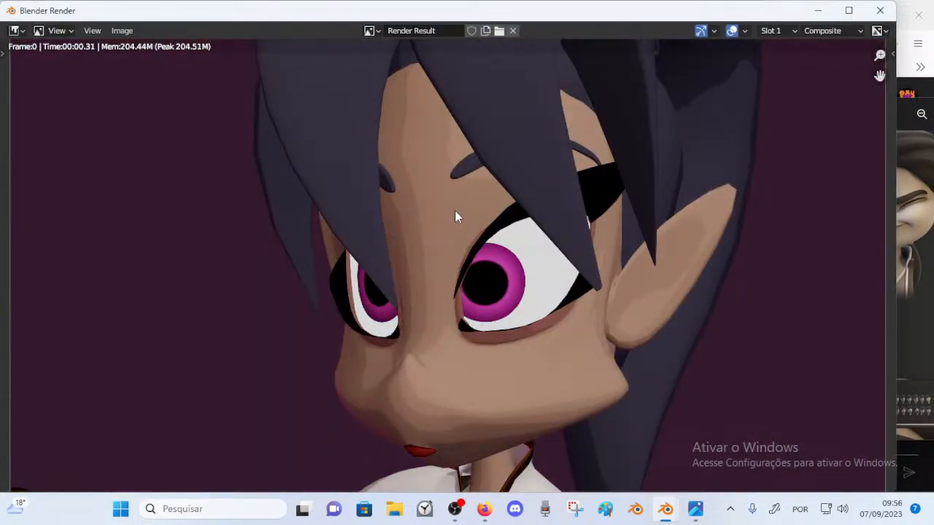
{"action": "left_click", "coordinate": [881, 12]}
Step: Turn off X-ray and compare the Solid, Material Preview and Rendered viewport shading, finishing in Material Preview
{"action": "scroll", "coordinate": [613, 124], "scroll_direction": "up", "scroll_amount": 5}
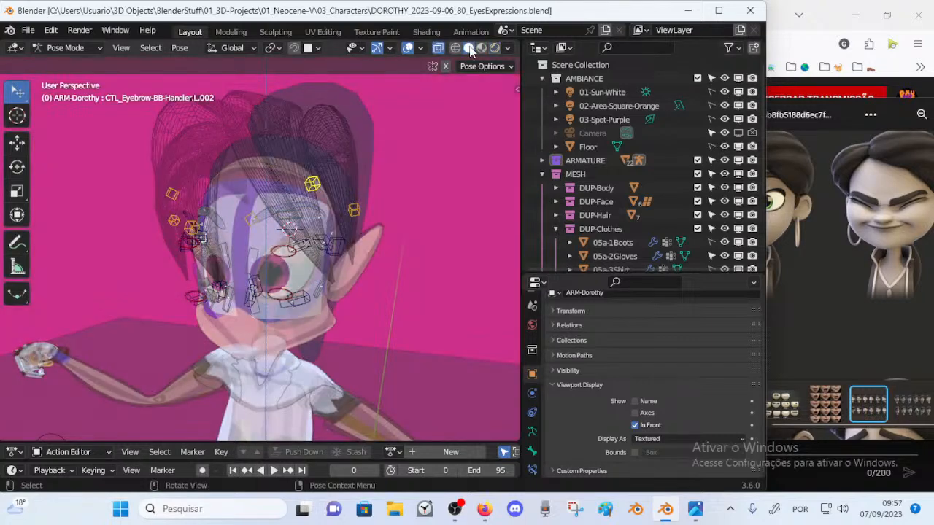
{"action": "key", "text": "alt+z"}
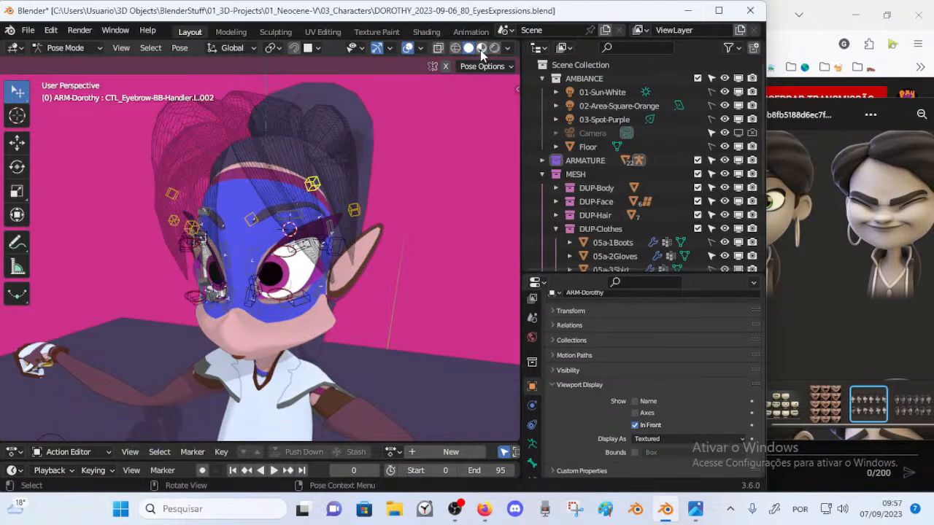
{"action": "left_click", "coordinate": [482, 48]}
{"action": "left_click", "coordinate": [469, 48]}
{"action": "left_click", "coordinate": [480, 48]}
{"action": "left_click", "coordinate": [491, 49]}
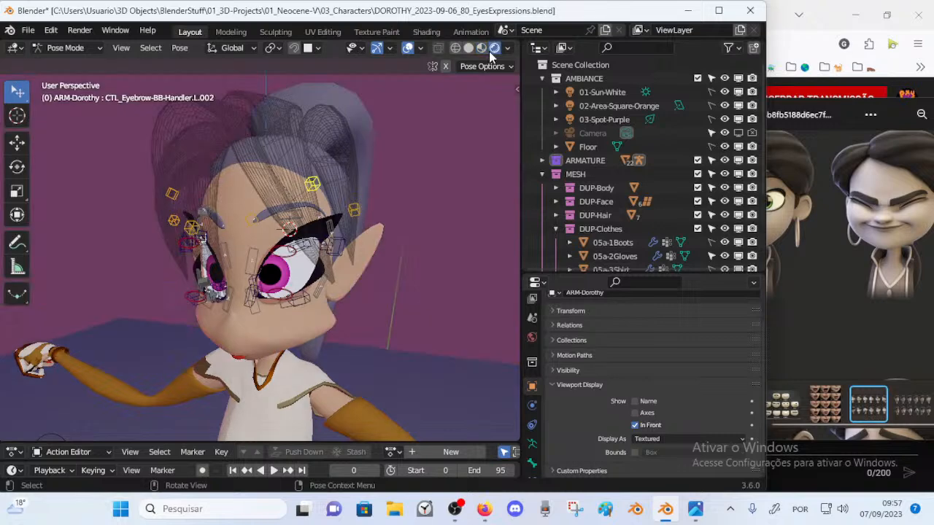
{"action": "scroll", "coordinate": [531, 431], "scroll_direction": "down", "scroll_amount": 3}
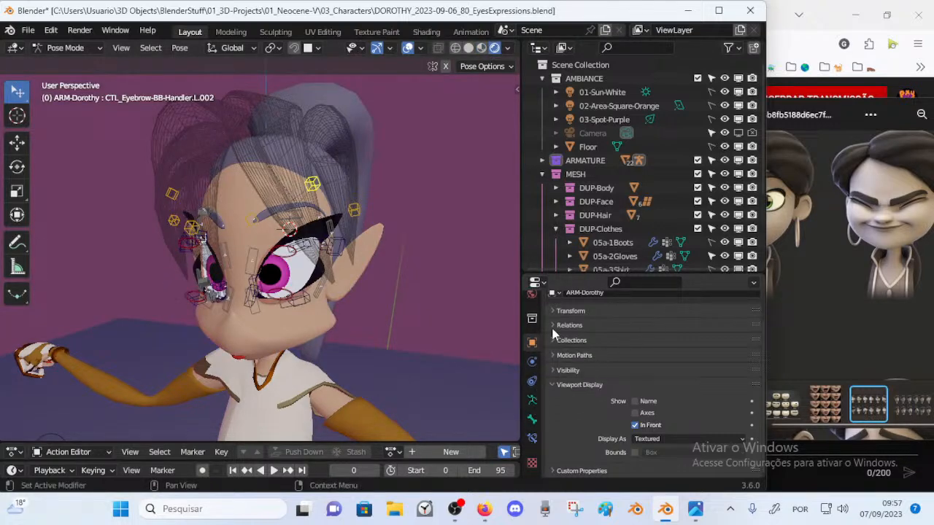
{"action": "left_click", "coordinate": [481, 49]}
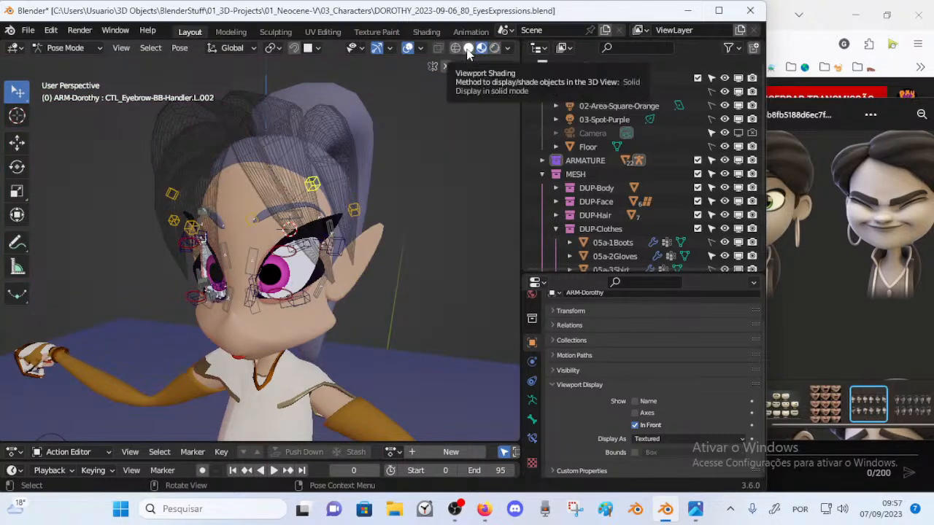
Step: Set the render engine to Cycles and test-render the current frame
{"action": "scroll", "coordinate": [534, 380], "scroll_direction": "up", "scroll_amount": 5}
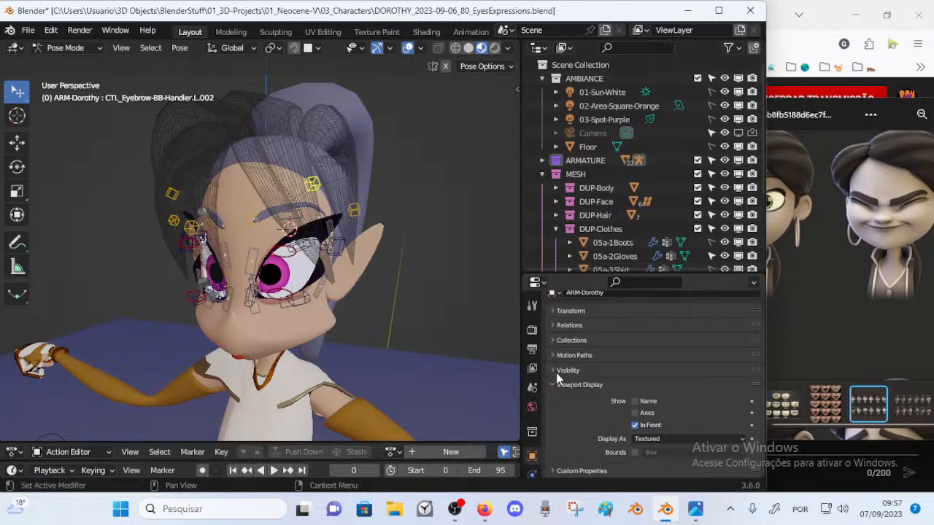
{"action": "scroll", "coordinate": [589, 349], "scroll_direction": "up", "scroll_amount": 2}
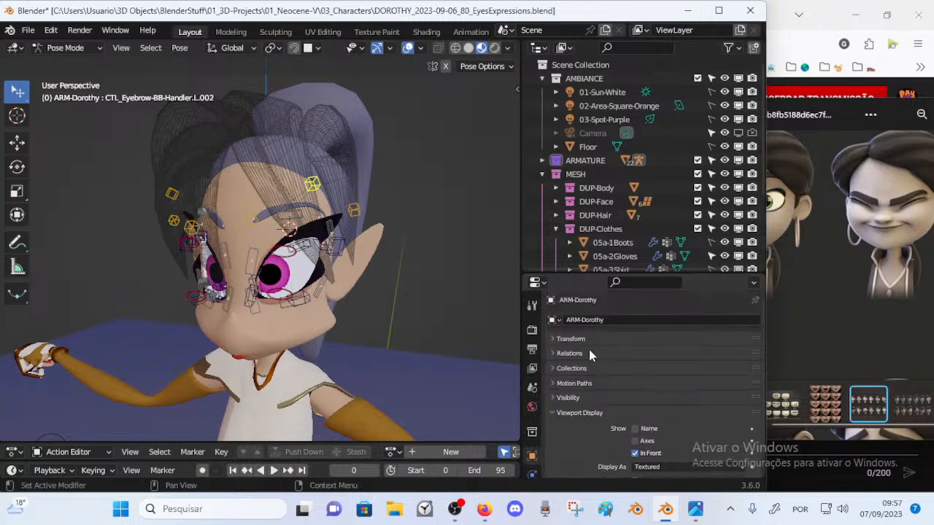
{"action": "left_click", "coordinate": [531, 332]}
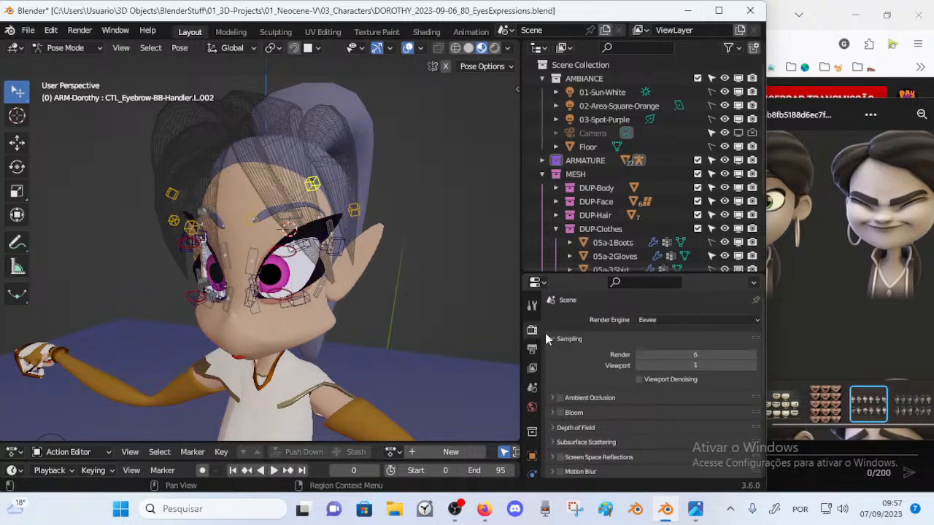
{"action": "left_click", "coordinate": [655, 325]}
{"action": "left_click", "coordinate": [657, 354]}
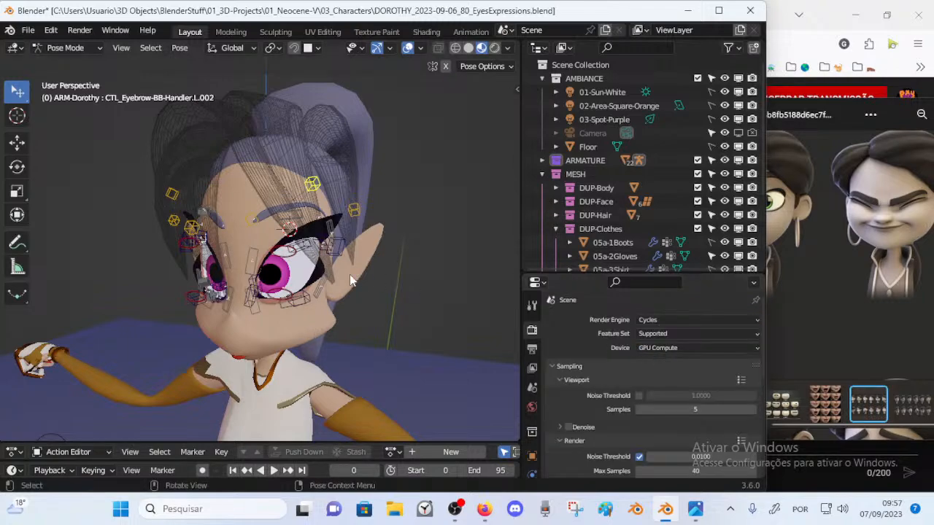
{"action": "key", "text": "F12"}
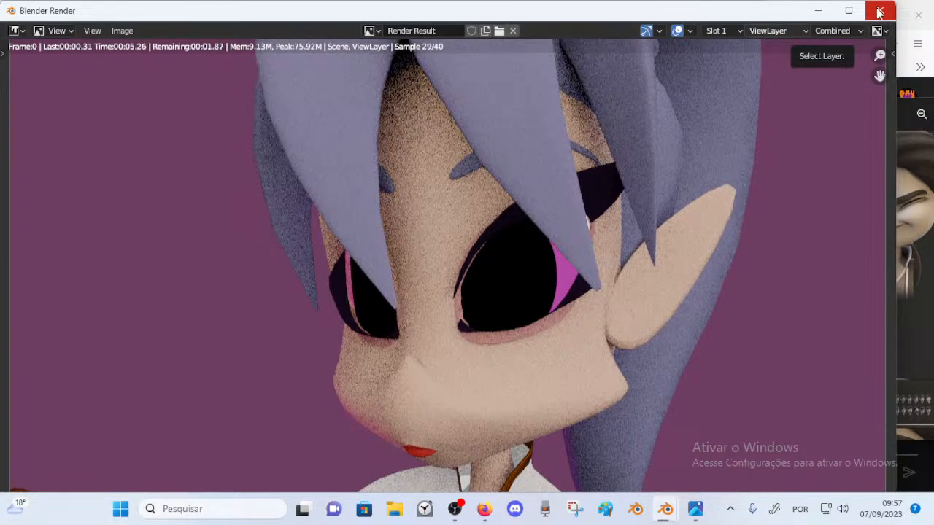
{"action": "key", "text": "Escape"}
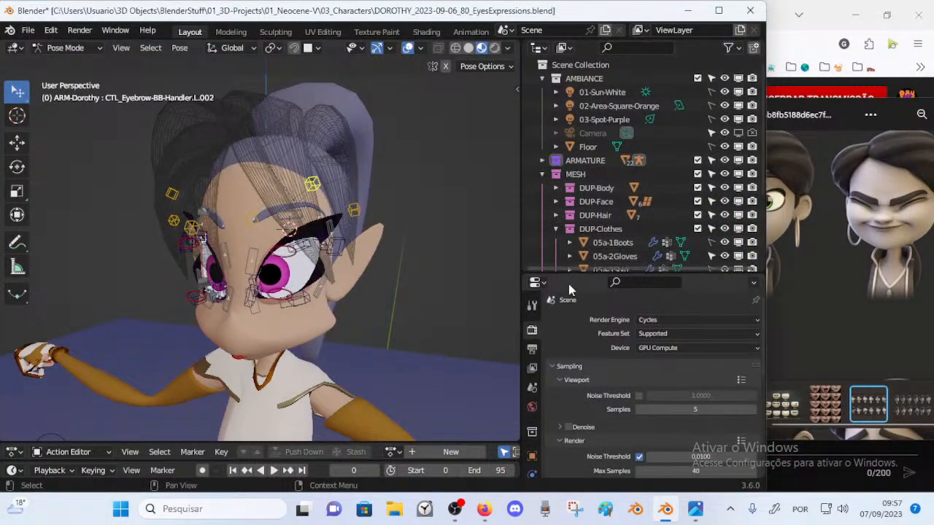
Step: Set the render engine to Workbench and test-render the face
{"action": "left_click", "coordinate": [650, 321]}
{"action": "left_click", "coordinate": [656, 345]}
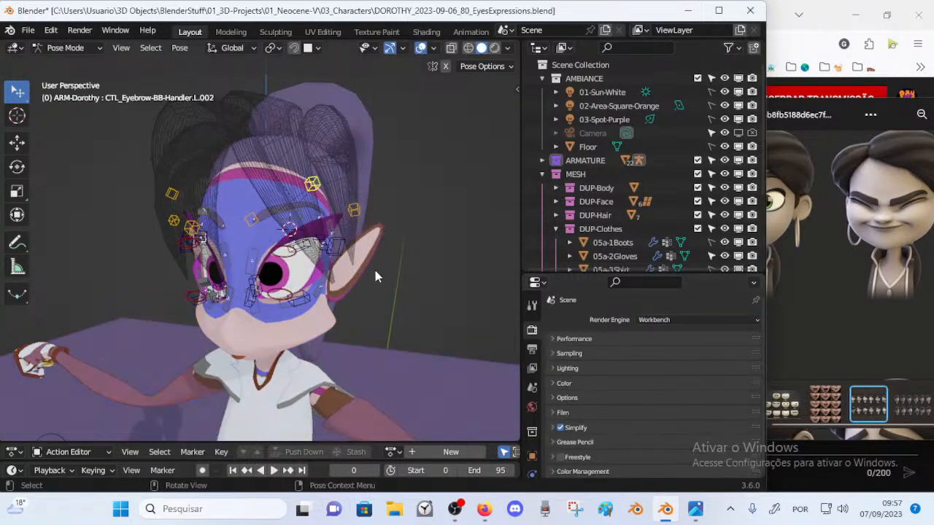
{"action": "key", "text": "F12"}
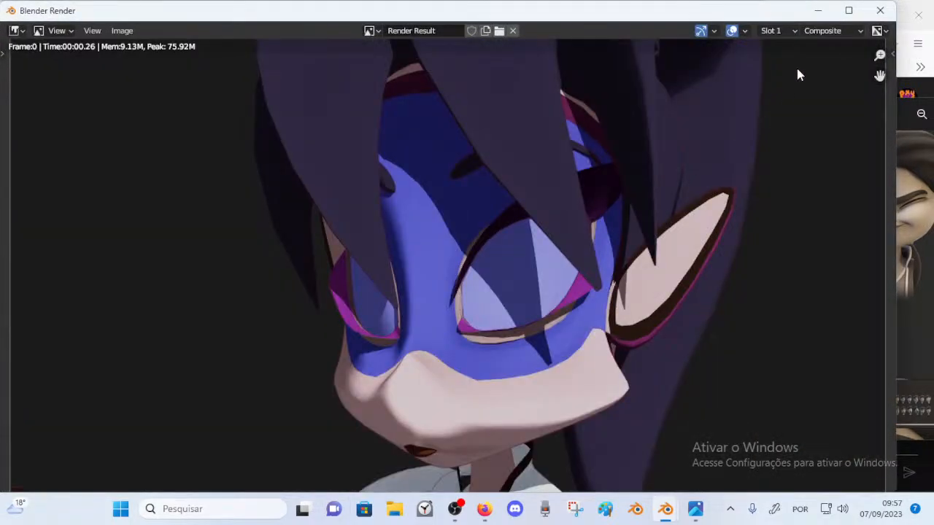
{"action": "left_click", "coordinate": [880, 10]}
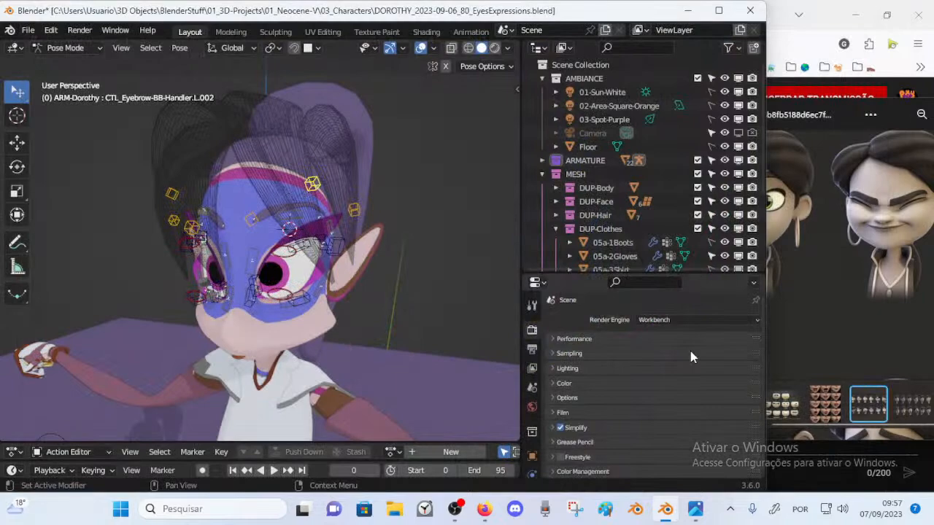
Step: Switch the render engine back to Eevee and render the face again
{"action": "left_click", "coordinate": [653, 319]}
{"action": "left_click", "coordinate": [645, 333]}
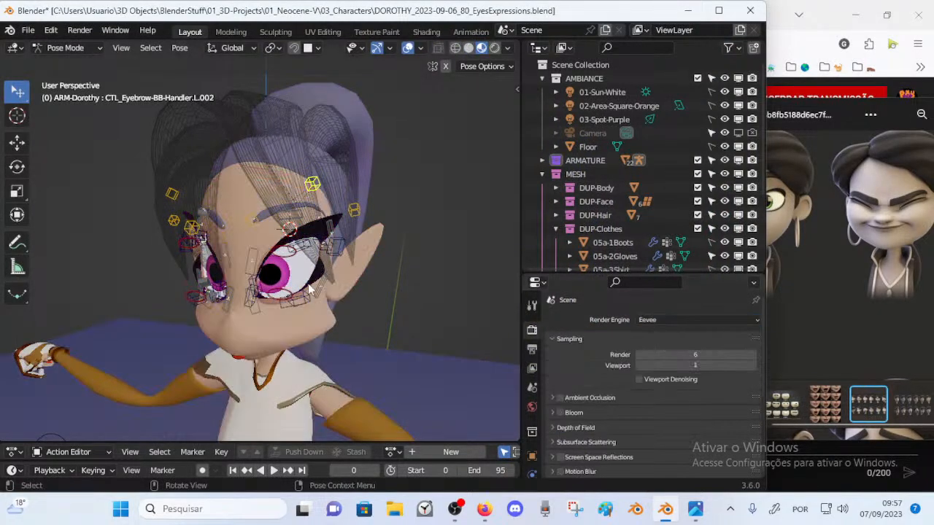
{"action": "key", "text": "F12"}
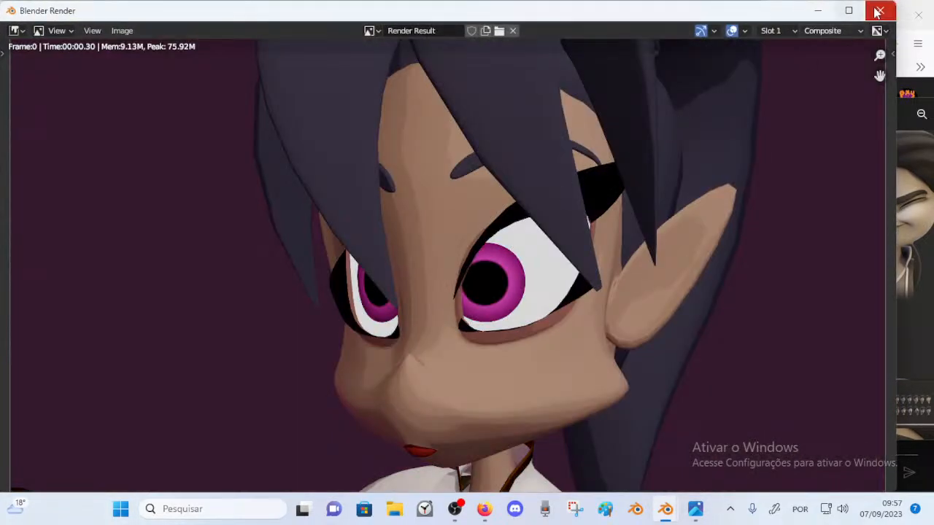
{"action": "left_click", "coordinate": [879, 10]}
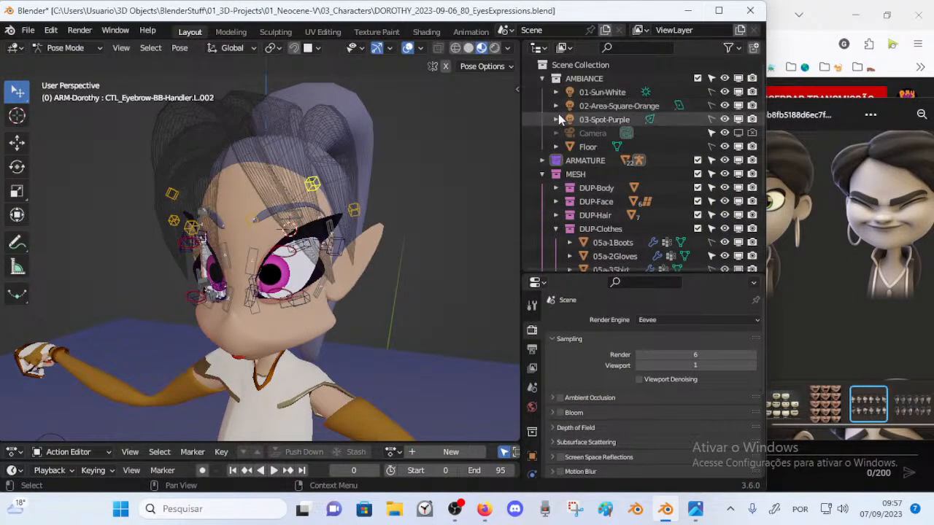
Step: Disable the 02-Area-Square-Orange and 03-Spot-Purple lights in viewports, and render the frame to compare
{"action": "left_click", "coordinate": [738, 105]}
{"action": "left_click", "coordinate": [738, 119]}
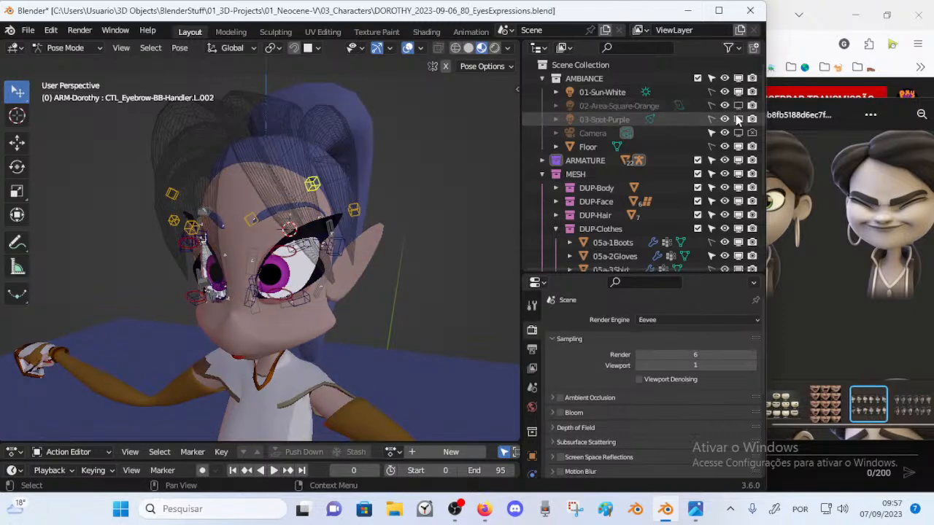
{"action": "key", "text": "F12"}
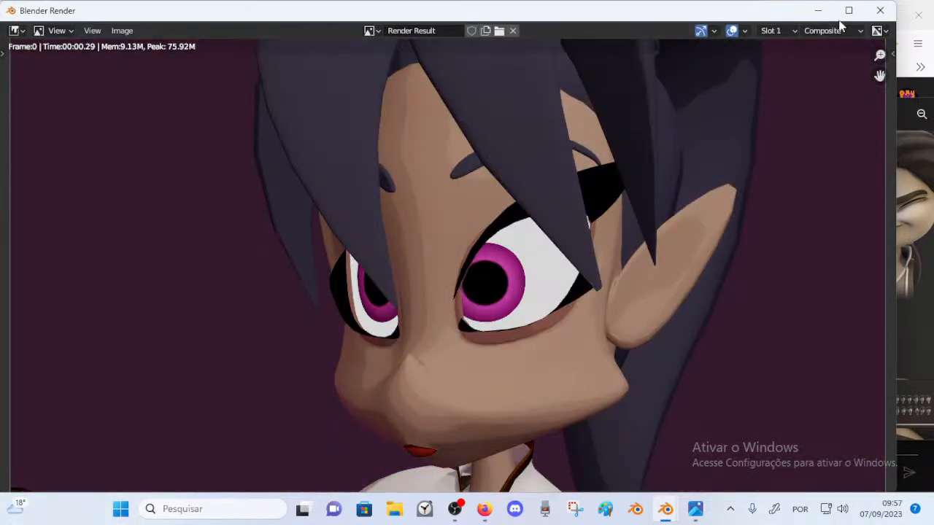
{"action": "left_click", "coordinate": [880, 10]}
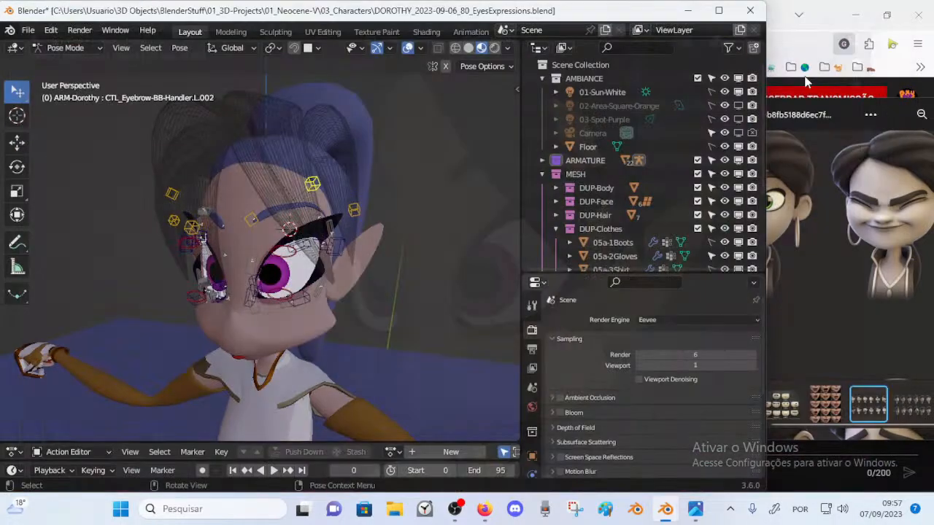
Step: Disable the 01-Sun-White light in viewports and render the frame to compare
{"action": "left_click", "coordinate": [738, 92]}
{"action": "key", "text": "F12"}
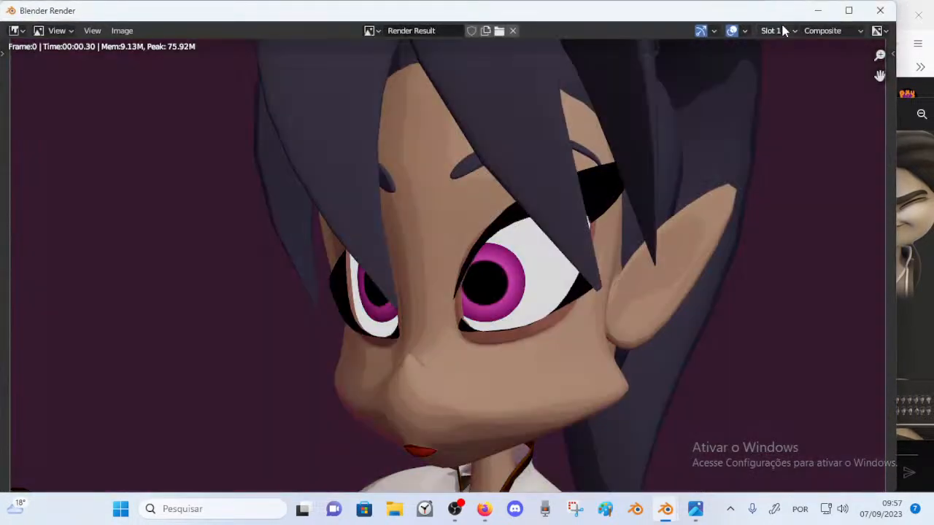
{"action": "left_click", "coordinate": [880, 10]}
Step: Re-enable the 01-Sun-White, 02-Area-Square-Orange and 03-Spot-Purple lights in viewports
{"action": "left_click", "coordinate": [738, 92]}
{"action": "left_click", "coordinate": [738, 105]}
{"action": "left_click", "coordinate": [738, 119]}
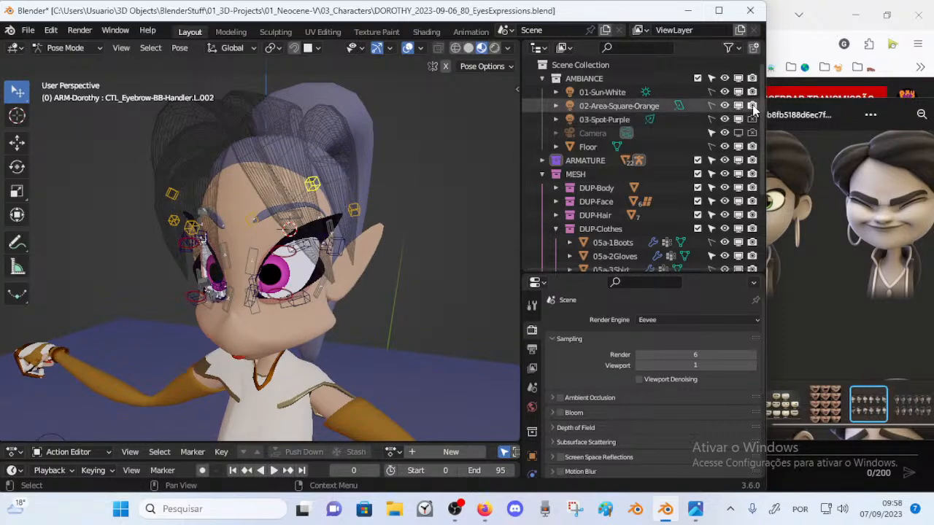
Step: Test-render the frame with all three lights excluded from rendering, and again with only 01-Sun-White excluded
{"action": "key", "text": "F12"}
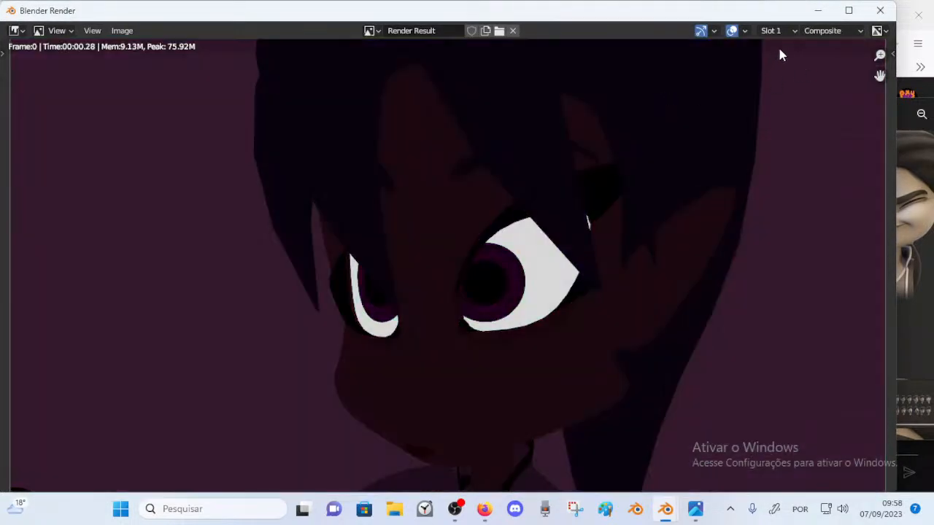
{"action": "left_click", "coordinate": [879, 10]}
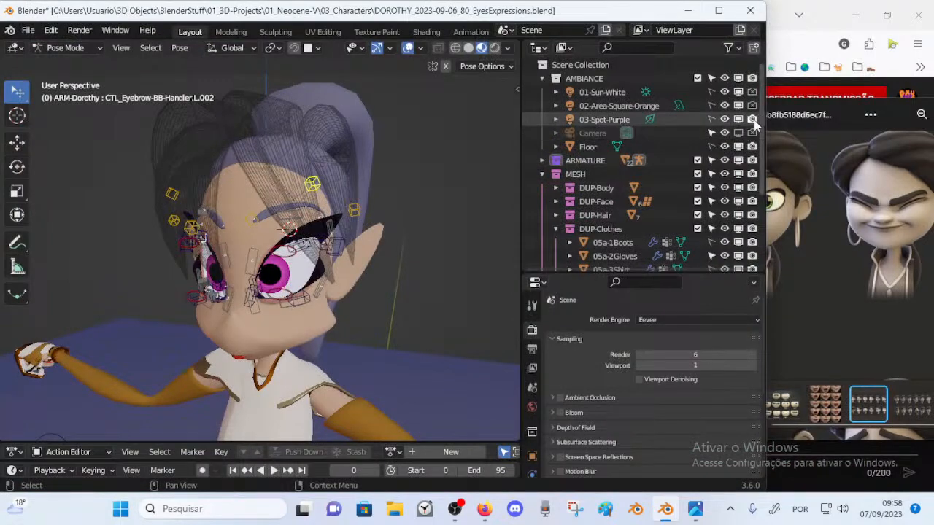
{"action": "key", "text": "F12"}
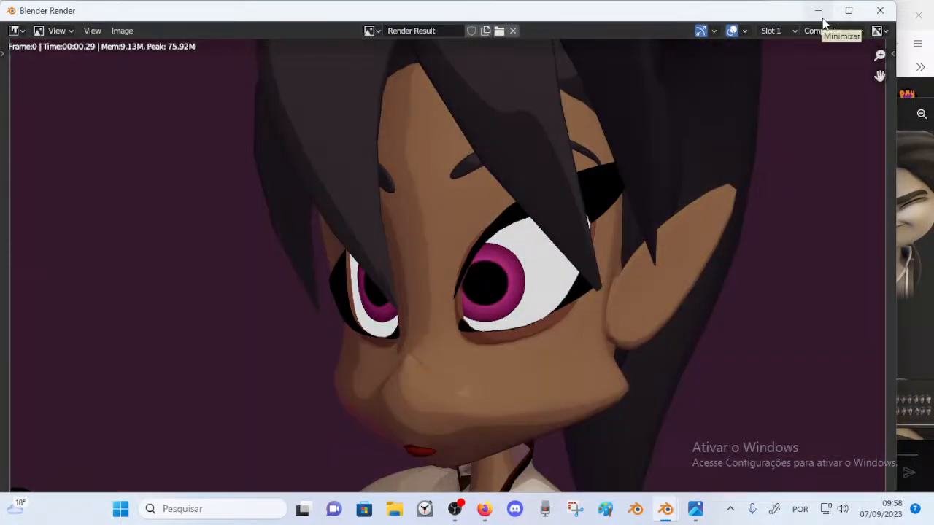
{"action": "left_click", "coordinate": [880, 10]}
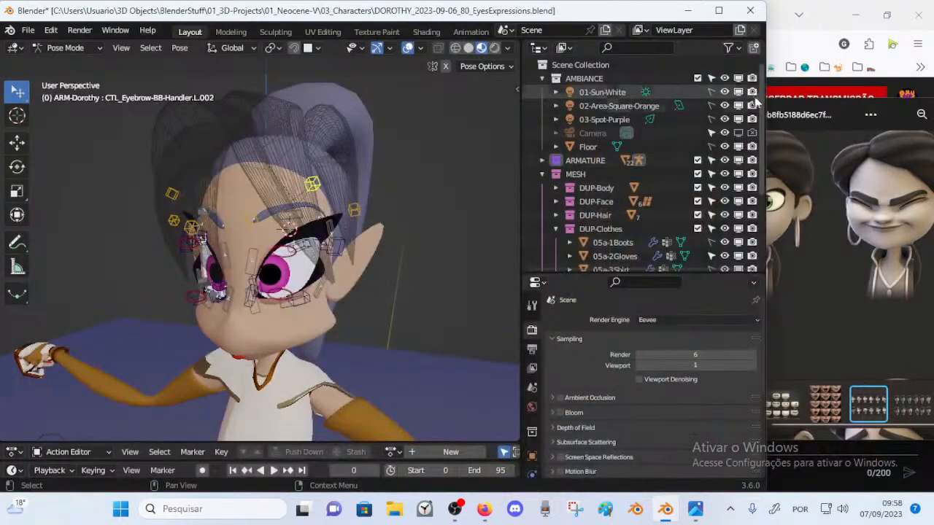
Step: Re-enable all three lights for rendering and render the frame again to inspect the face
{"action": "key", "text": "F12"}
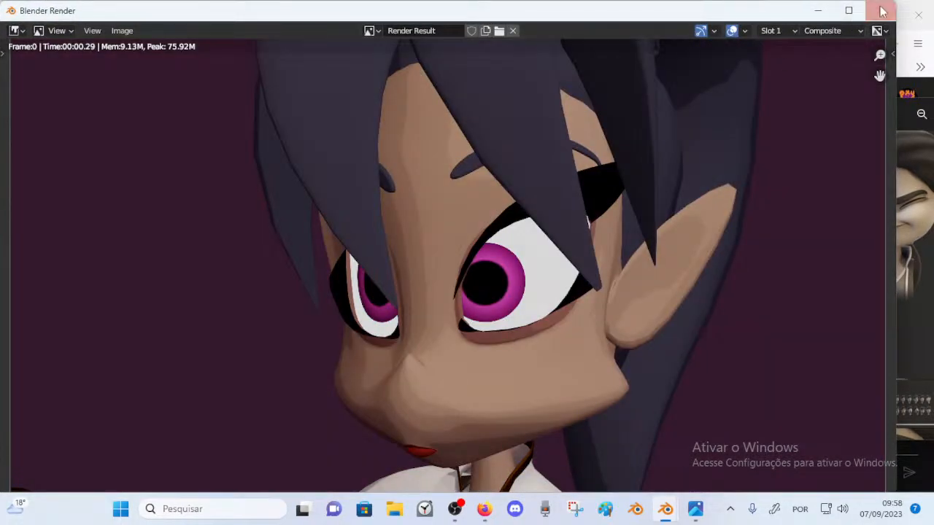
{"action": "left_click", "coordinate": [880, 10]}
{"action": "left_click", "coordinate": [752, 119]}
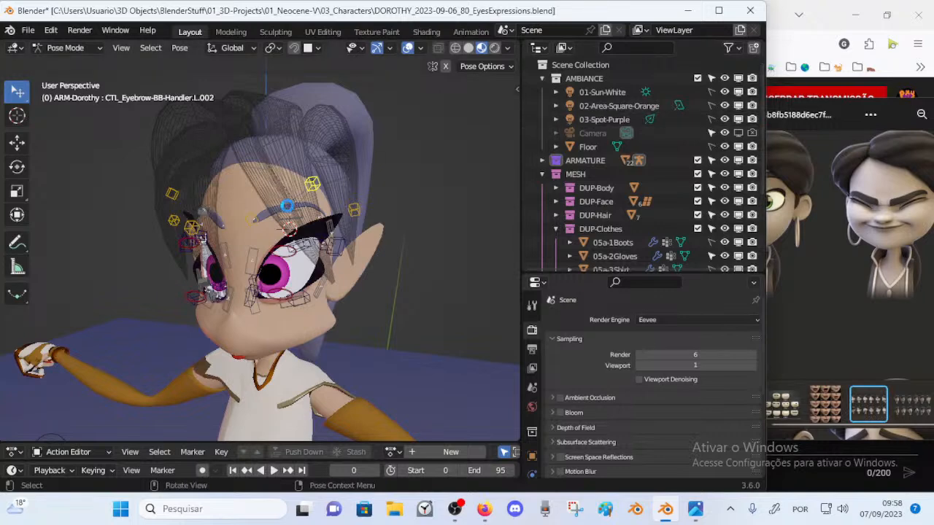
{"action": "key", "text": "F12"}
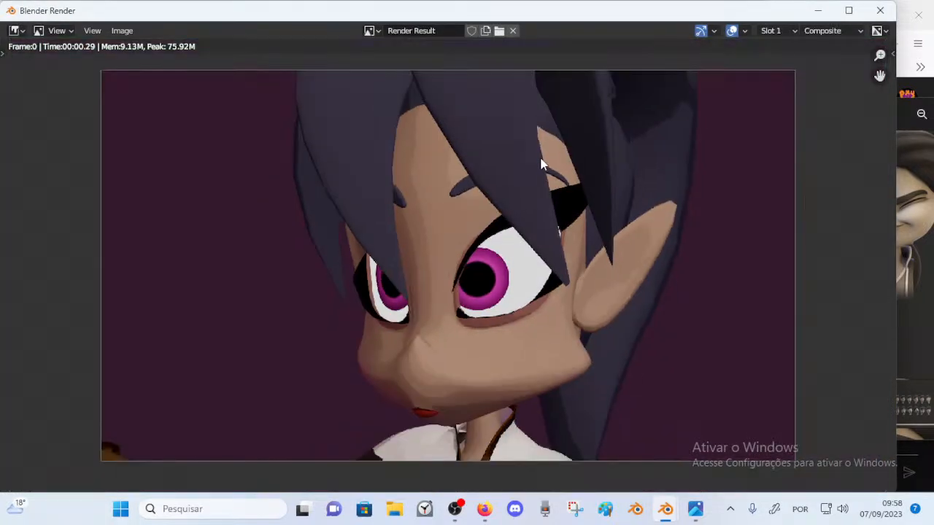
{"action": "scroll", "coordinate": [540, 165], "scroll_direction": "up", "scroll_amount": 1}
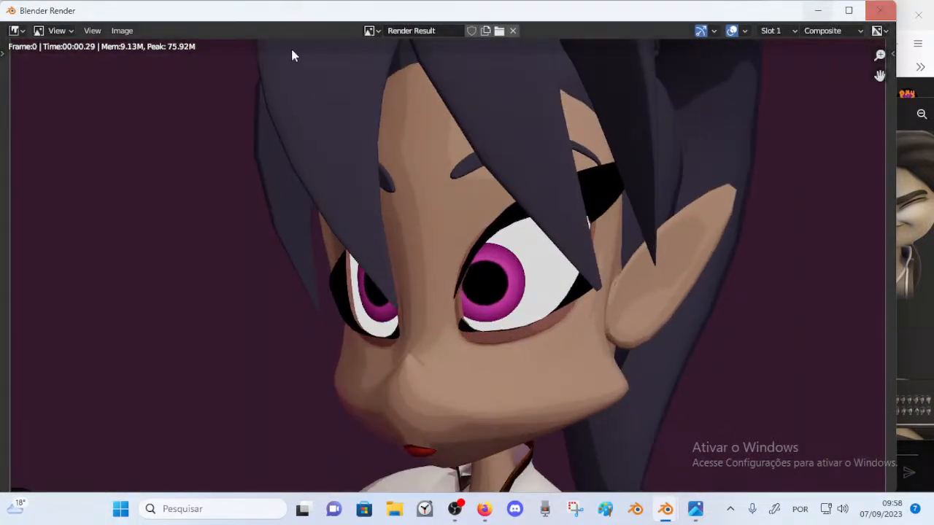
{"action": "left_click", "coordinate": [122, 31]}
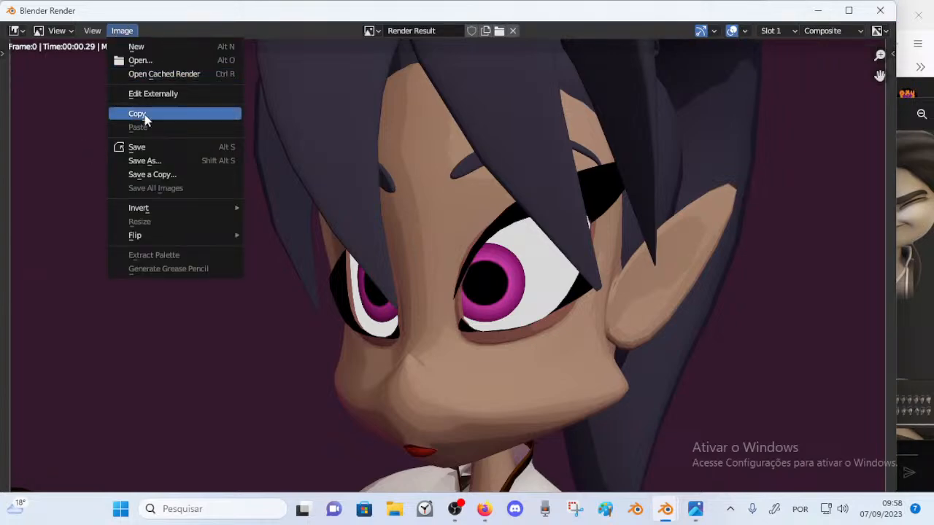
{"action": "left_click", "coordinate": [104, 135]}
{"action": "left_click", "coordinate": [878, 9]}
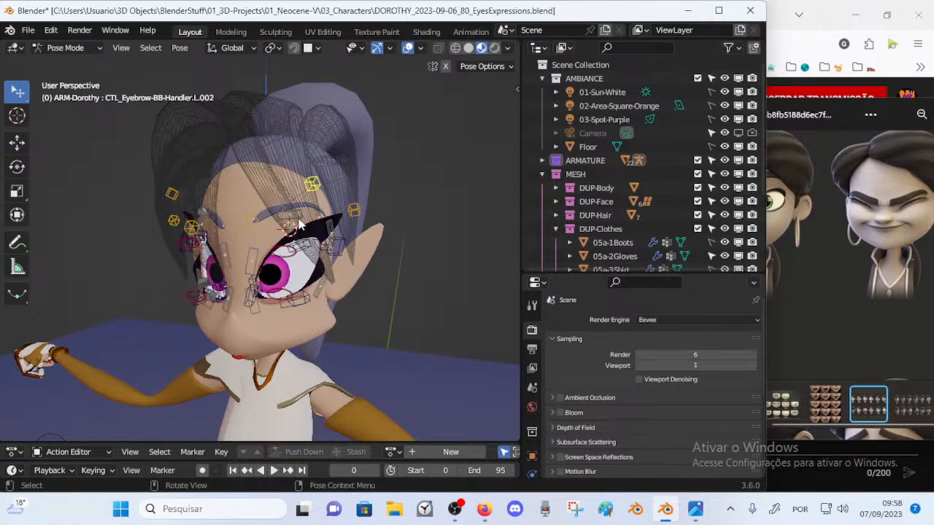
Step: Move the expression reference image window further away from the Blender viewport
{"action": "mouse_move", "coordinate": [269, 229]}
{"action": "middle_mouse_down"}
{"action": "mouse_move", "coordinate": [280, 225]}
{"action": "mouse_move", "coordinate": [259, 218]}
{"action": "mouse_move", "coordinate": [255, 226]}
{"action": "middle_mouse_up"}
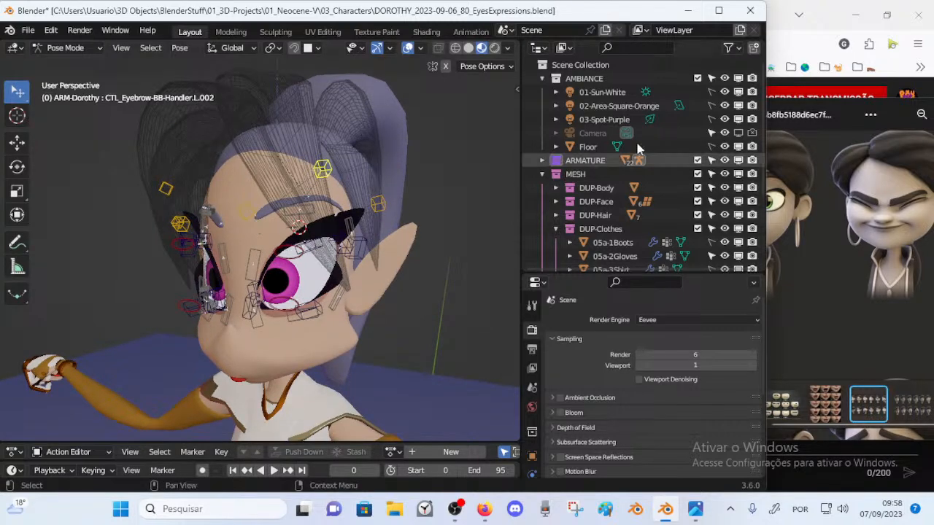
{"action": "left_click_drag", "start_coordinate": [811, 113], "coordinate": [868, 126]}
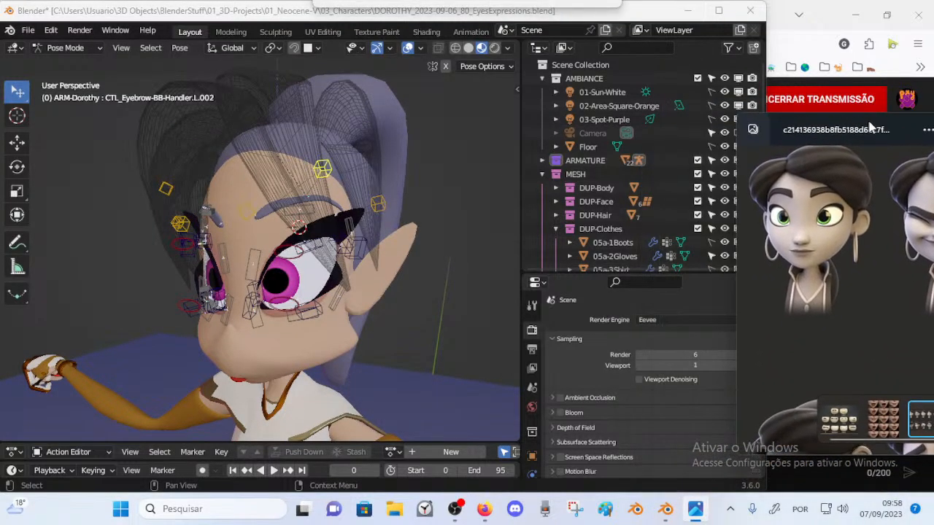
Step: Split the 3D viewport horizontally and change the upper area to the Compositor
{"action": "right_click", "coordinate": [521, 195]}
{"action": "left_click", "coordinate": [466, 209]}
{"action": "left_click", "coordinate": [438, 246]}
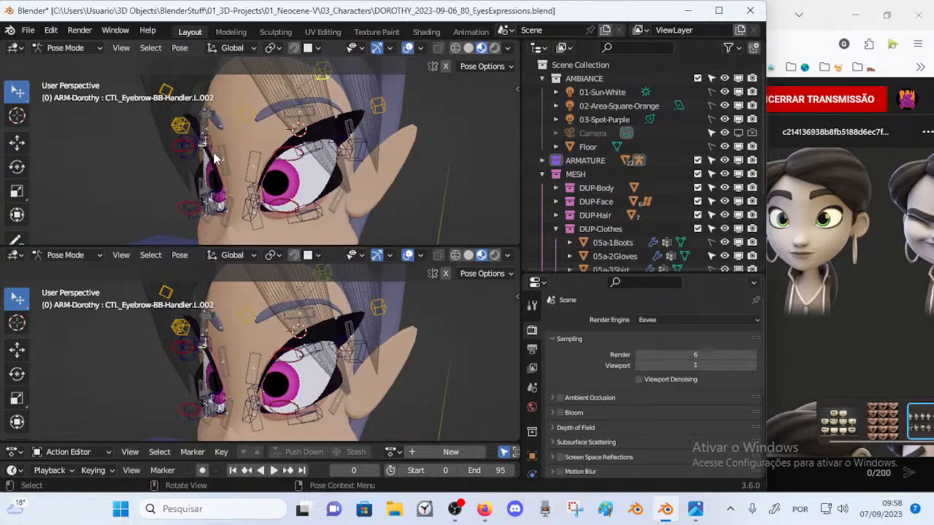
{"action": "key", "text": "shift+F3"}
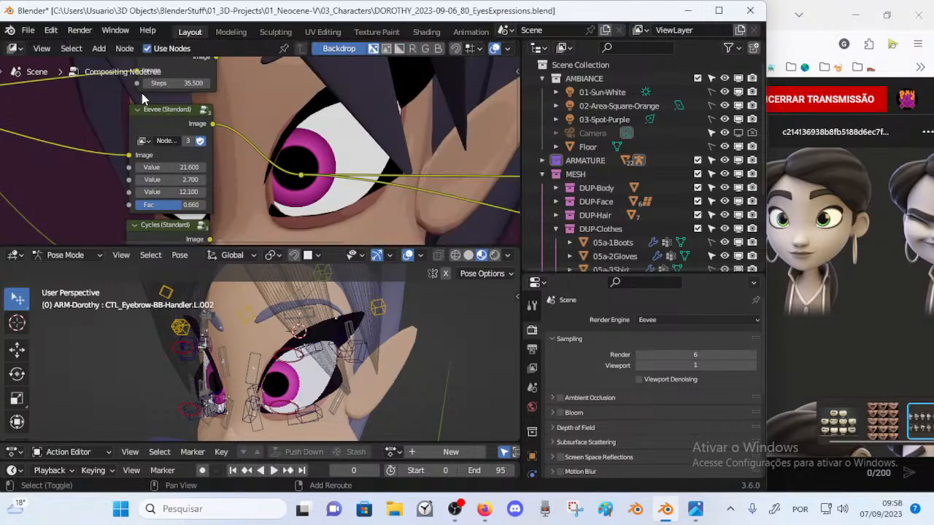
{"action": "key", "text": "shift+F3"}
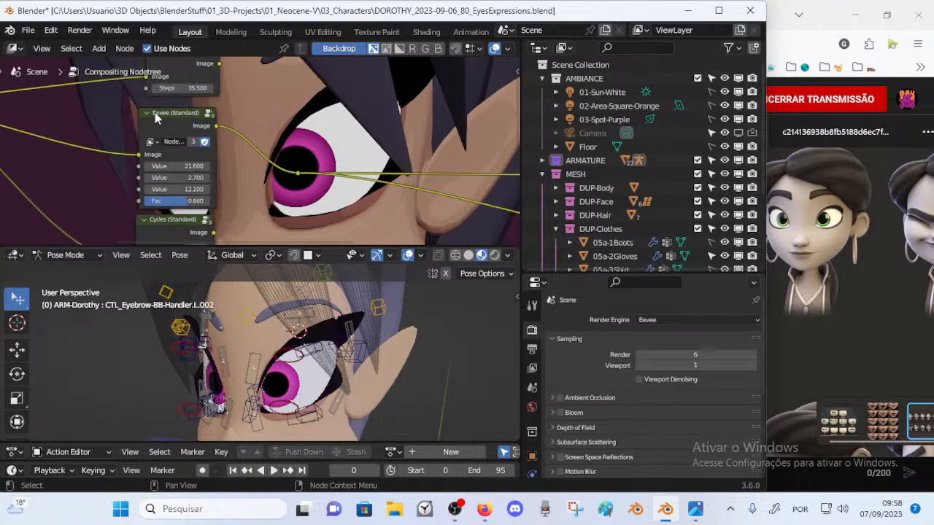
Step: Examine how the Render Layers output connects to the Posterize and Eevee (Standard) nodes in the compositing node tree
{"action": "middle_click_drag", "start_coordinate": [227, 135], "coordinate": [351, 165]}
{"action": "scroll", "coordinate": [264, 137], "scroll_direction": "down", "scroll_amount": 2}
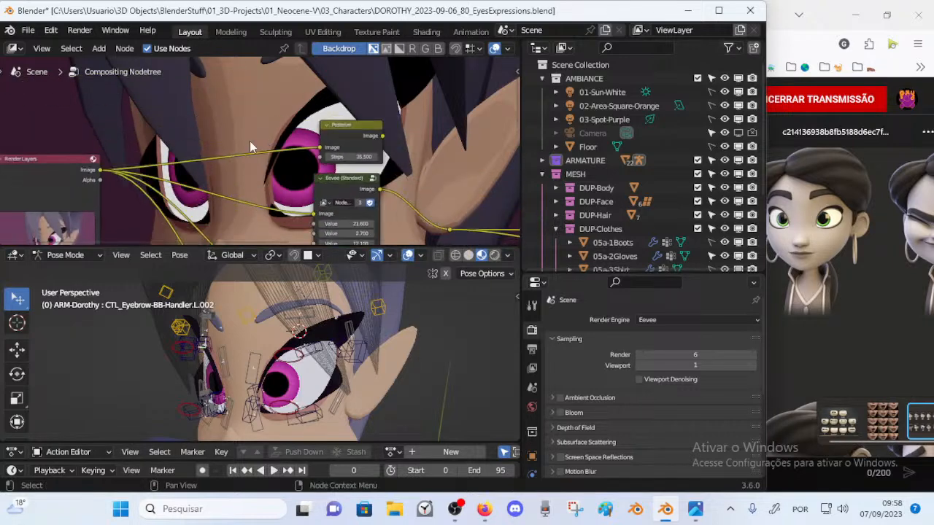
{"action": "middle_click_drag", "start_coordinate": [264, 137], "coordinate": [290, 89]}
{"action": "scroll", "coordinate": [250, 128], "scroll_direction": "down", "scroll_amount": 1}
{"action": "middle_click_drag", "start_coordinate": [249, 128], "coordinate": [227, 133]}
{"action": "scroll", "coordinate": [229, 136], "scroll_direction": "up", "scroll_amount": 1}
{"action": "mouse_move", "coordinate": [285, 138]}
{"action": "middle_mouse_down"}
{"action": "mouse_move", "coordinate": [282, 153]}
{"action": "mouse_move", "coordinate": [231, 156]}
{"action": "mouse_move", "coordinate": [277, 138]}
{"action": "middle_mouse_up"}
{"action": "scroll", "coordinate": [299, 150], "scroll_direction": "up", "scroll_amount": 2}
{"action": "scroll", "coordinate": [321, 153], "scroll_direction": "up", "scroll_amount": 1}
{"action": "middle_click_drag", "start_coordinate": [341, 140], "coordinate": [312, 149], "text": "shift"}
{"action": "scroll", "coordinate": [315, 152], "scroll_direction": "up", "scroll_amount": 2}
{"action": "scroll", "coordinate": [326, 146], "scroll_direction": "down", "scroll_amount": 1}
{"action": "scroll", "coordinate": [314, 148], "scroll_direction": "down", "scroll_amount": 1}
{"action": "mouse_move", "coordinate": [274, 157]}
{"action": "middle_mouse_down"}
{"action": "mouse_move", "coordinate": [327, 128]}
{"action": "mouse_move", "coordinate": [253, 159]}
{"action": "mouse_move", "coordinate": [290, 162]}
{"action": "middle_mouse_up"}
{"action": "scroll", "coordinate": [272, 160], "scroll_direction": "up", "scroll_amount": 2}
{"action": "scroll", "coordinate": [273, 159], "scroll_direction": "up", "scroll_amount": 3}
{"action": "scroll", "coordinate": [291, 160], "scroll_direction": "down", "scroll_amount": 2}
{"action": "scroll", "coordinate": [292, 161], "scroll_direction": "up", "scroll_amount": 1}
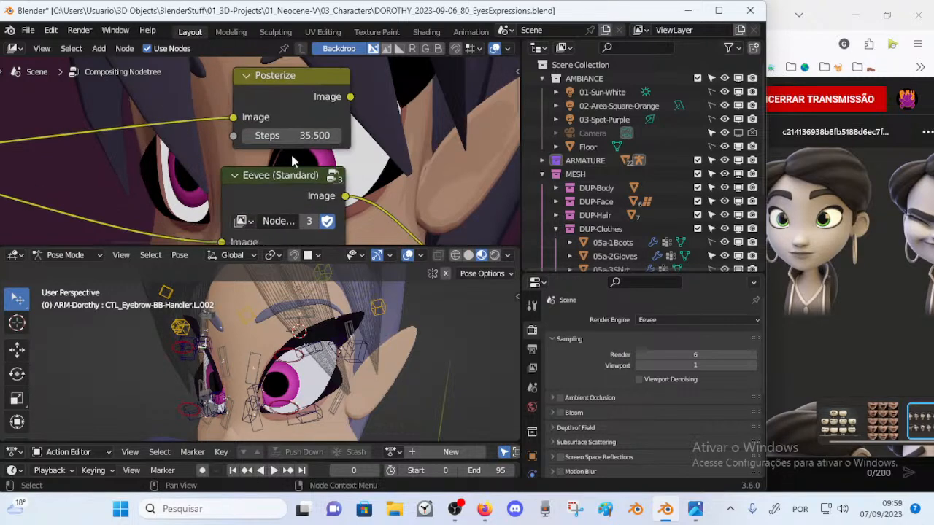
{"action": "scroll", "coordinate": [291, 161], "scroll_direction": "down", "scroll_amount": 2}
{"action": "scroll", "coordinate": [292, 161], "scroll_direction": "up", "scroll_amount": 2}
{"action": "scroll", "coordinate": [291, 161], "scroll_direction": "down", "scroll_amount": 2}
{"action": "scroll", "coordinate": [292, 160], "scroll_direction": "up", "scroll_amount": 2}
{"action": "scroll", "coordinate": [292, 161], "scroll_direction": "down", "scroll_amount": 2}
{"action": "scroll", "coordinate": [291, 162], "scroll_direction": "up", "scroll_amount": 1}
{"action": "scroll", "coordinate": [292, 161], "scroll_direction": "down", "scroll_amount": 2}
{"action": "scroll", "coordinate": [292, 161], "scroll_direction": "up", "scroll_amount": 2}
{"action": "scroll", "coordinate": [305, 162], "scroll_direction": "down", "scroll_amount": 2}
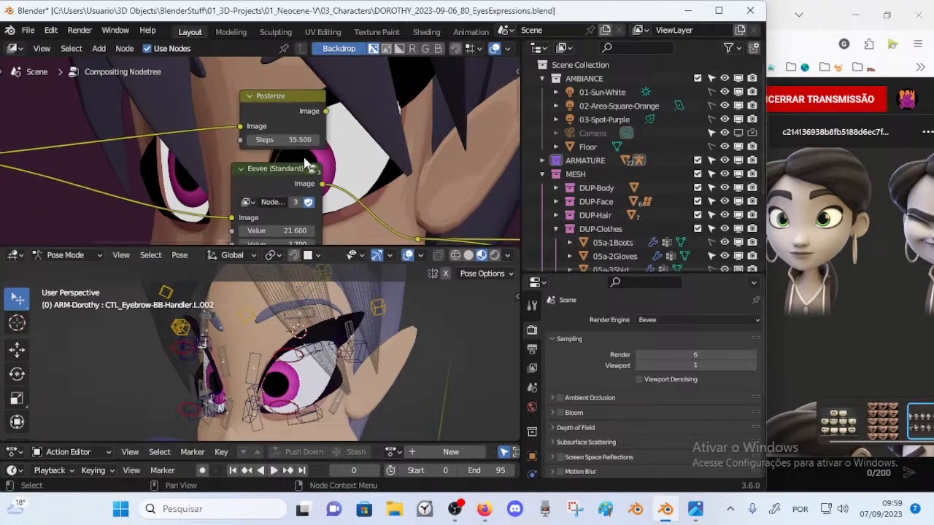
{"action": "scroll", "coordinate": [305, 162], "scroll_direction": "up", "scroll_amount": 3}
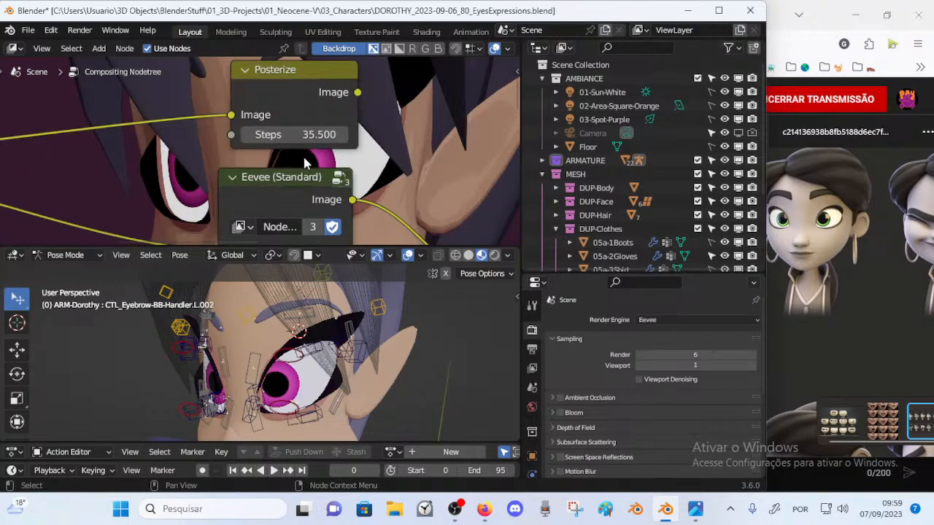
{"action": "scroll", "coordinate": [306, 159], "scroll_direction": "down", "scroll_amount": 2}
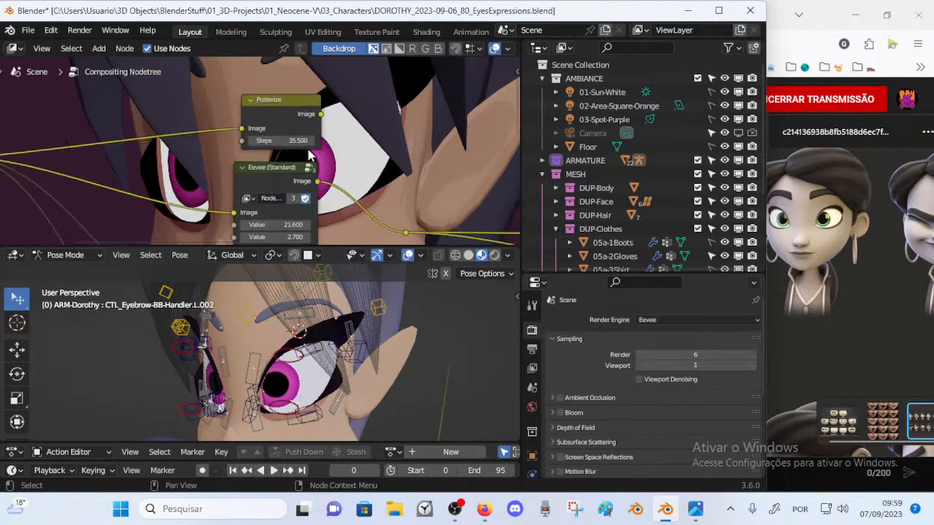
{"action": "scroll", "coordinate": [307, 159], "scroll_direction": "up", "scroll_amount": 3}
{"action": "scroll", "coordinate": [306, 159], "scroll_direction": "down", "scroll_amount": 3}
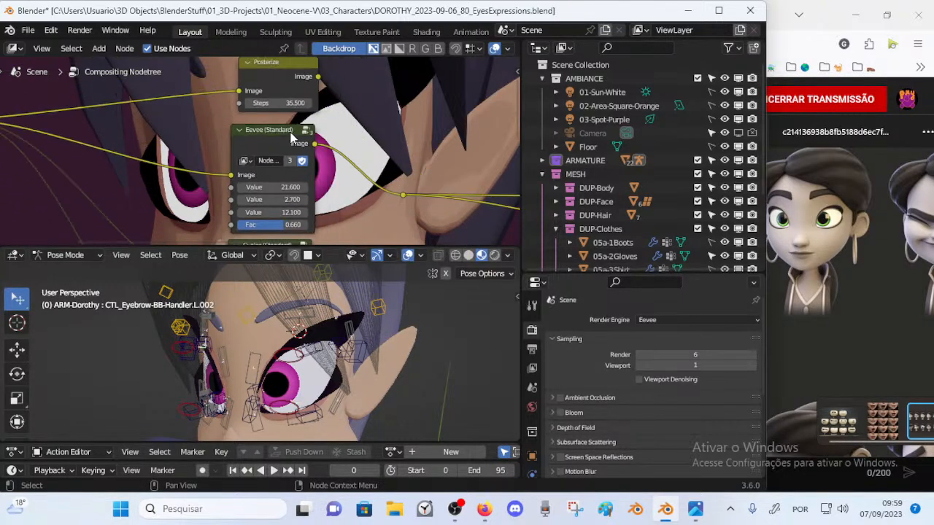
{"action": "scroll", "coordinate": [270, 154], "scroll_direction": "down", "scroll_amount": 2}
{"action": "scroll", "coordinate": [263, 161], "scroll_direction": "up", "scroll_amount": 5}
{"action": "scroll", "coordinate": [267, 167], "scroll_direction": "down", "scroll_amount": 4}
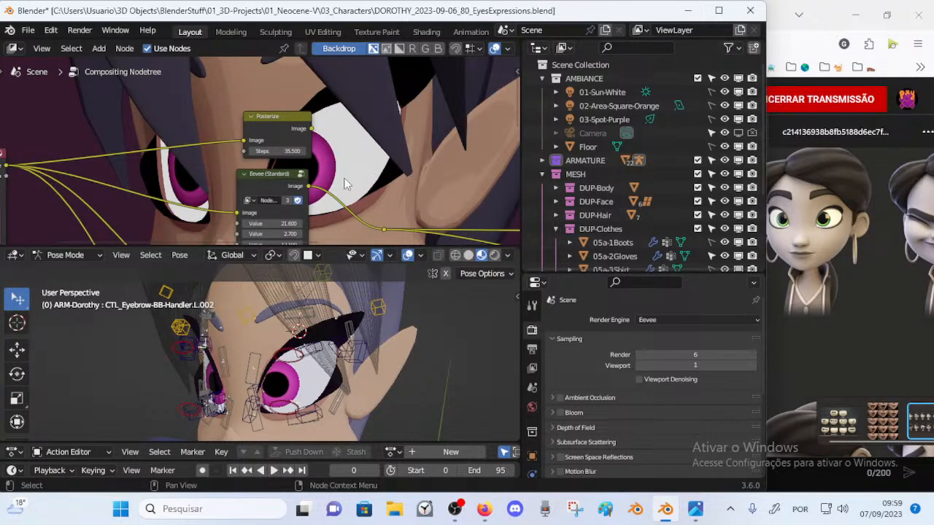
{"action": "scroll", "coordinate": [346, 185], "scroll_direction": "up", "scroll_amount": 2}
{"action": "scroll", "coordinate": [386, 182], "scroll_direction": "up", "scroll_amount": 2}
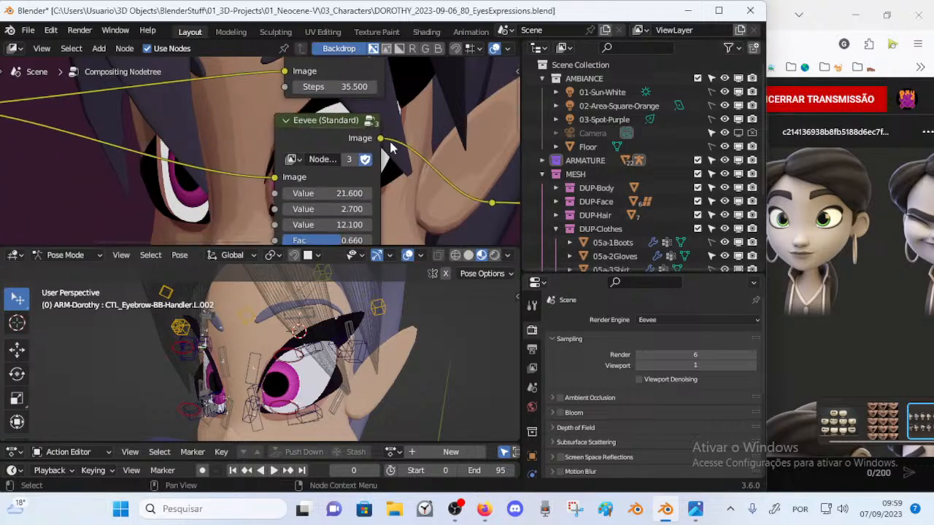
{"action": "scroll", "coordinate": [361, 153], "scroll_direction": "down", "scroll_amount": 2}
{"action": "middle_click_drag", "start_coordinate": [369, 157], "coordinate": [390, 164]}
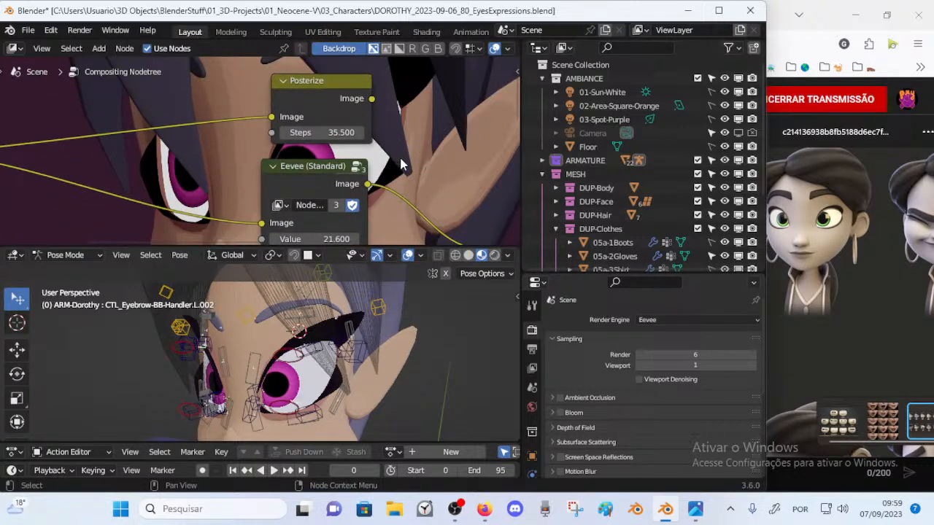
{"action": "scroll", "coordinate": [392, 169], "scroll_direction": "down", "scroll_amount": 2}
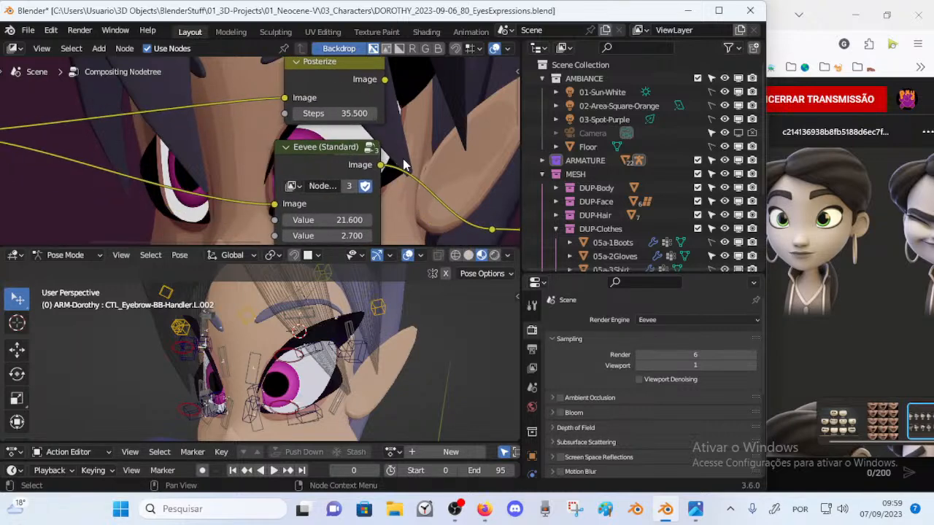
{"action": "scroll", "coordinate": [378, 173], "scroll_direction": "down", "scroll_amount": 3}
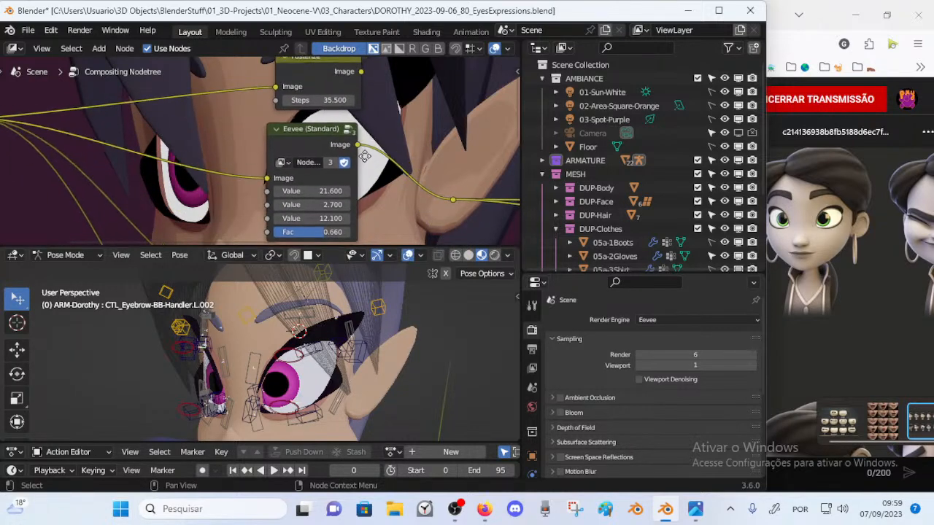
{"action": "scroll", "coordinate": [347, 163], "scroll_direction": "up", "scroll_amount": 2}
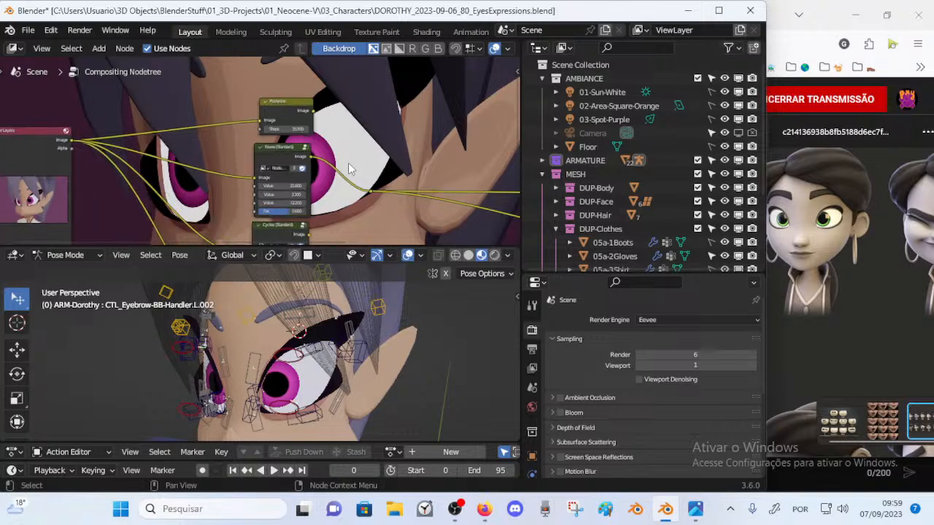
{"action": "scroll", "coordinate": [348, 165], "scroll_direction": "up", "scroll_amount": 1}
{"action": "middle_click_drag", "start_coordinate": [349, 170], "coordinate": [337, 195]}
{"action": "scroll", "coordinate": [339, 184], "scroll_direction": "up", "scroll_amount": 1}
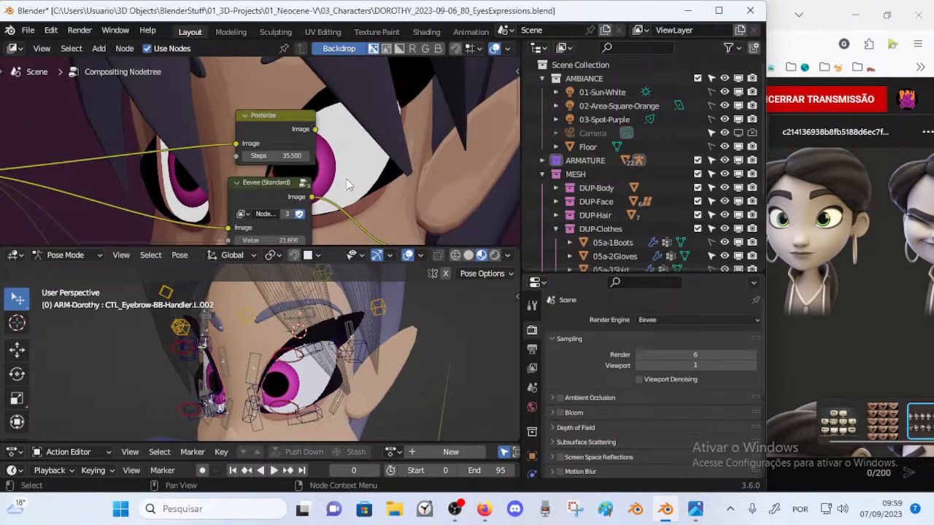
{"action": "scroll", "coordinate": [361, 175], "scroll_direction": "up", "scroll_amount": 1}
{"action": "scroll", "coordinate": [361, 175], "scroll_direction": "up", "scroll_amount": 1}
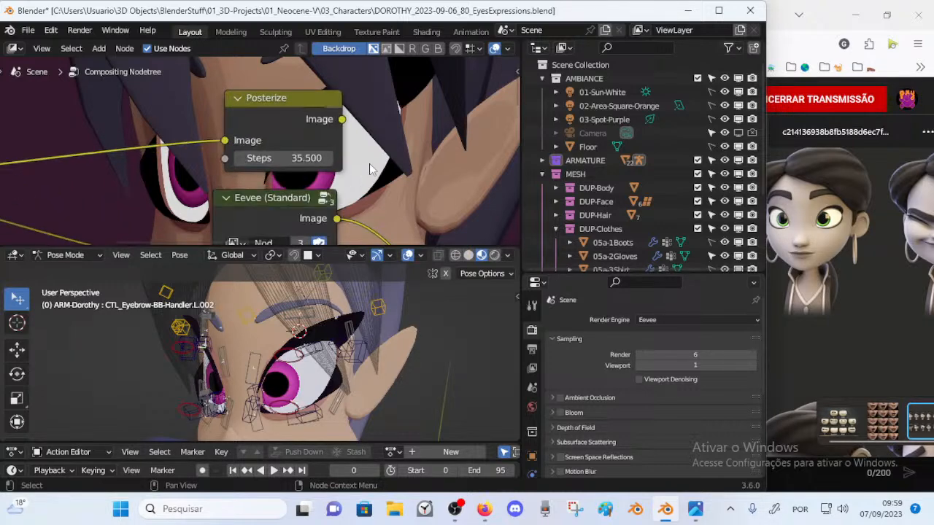
{"action": "scroll", "coordinate": [343, 174], "scroll_direction": "down", "scroll_amount": 3}
{"action": "scroll", "coordinate": [358, 174], "scroll_direction": "up", "scroll_amount": 2}
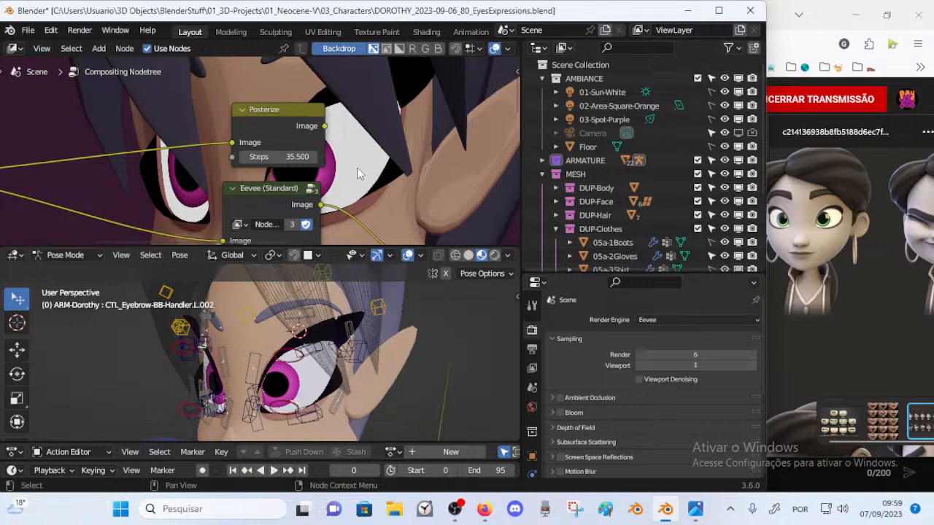
{"action": "scroll", "coordinate": [357, 170], "scroll_direction": "down", "scroll_amount": 5}
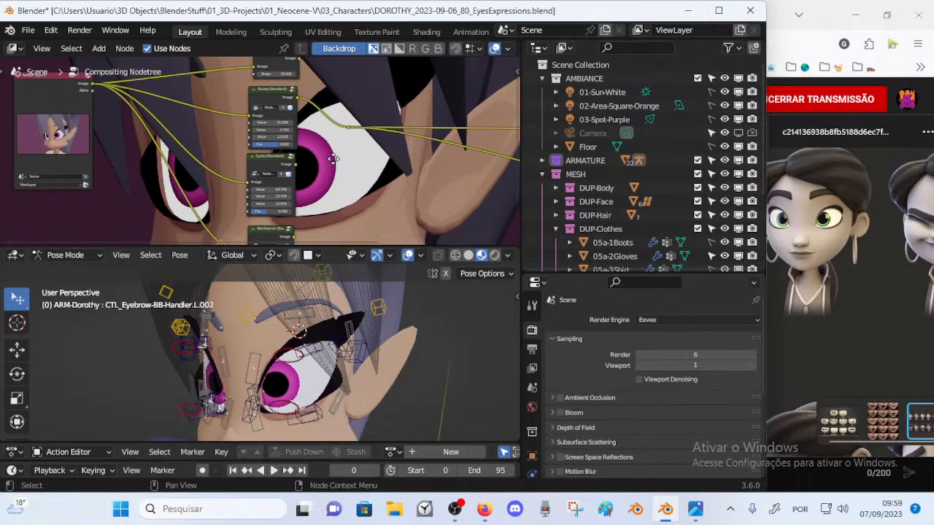
{"action": "scroll", "coordinate": [372, 172], "scroll_direction": "up", "scroll_amount": 3}
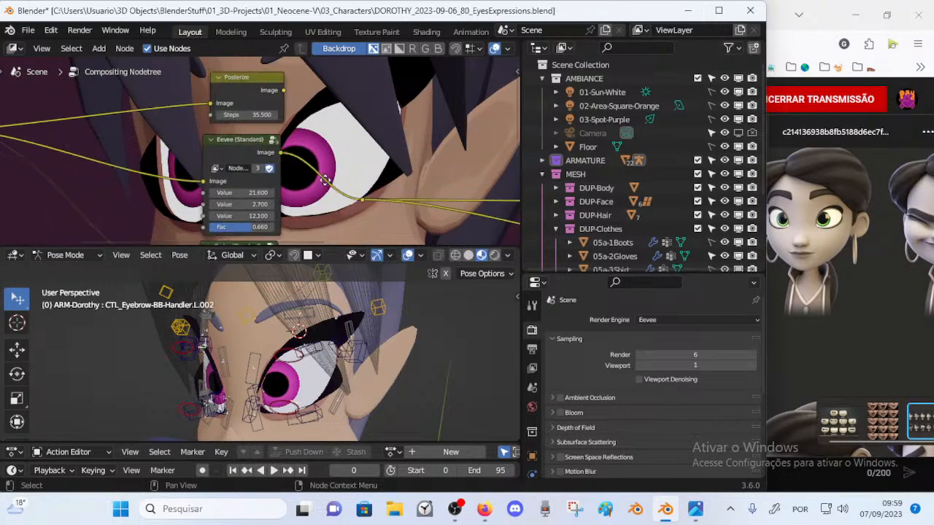
{"action": "scroll", "coordinate": [328, 146], "scroll_direction": "up", "scroll_amount": 2}
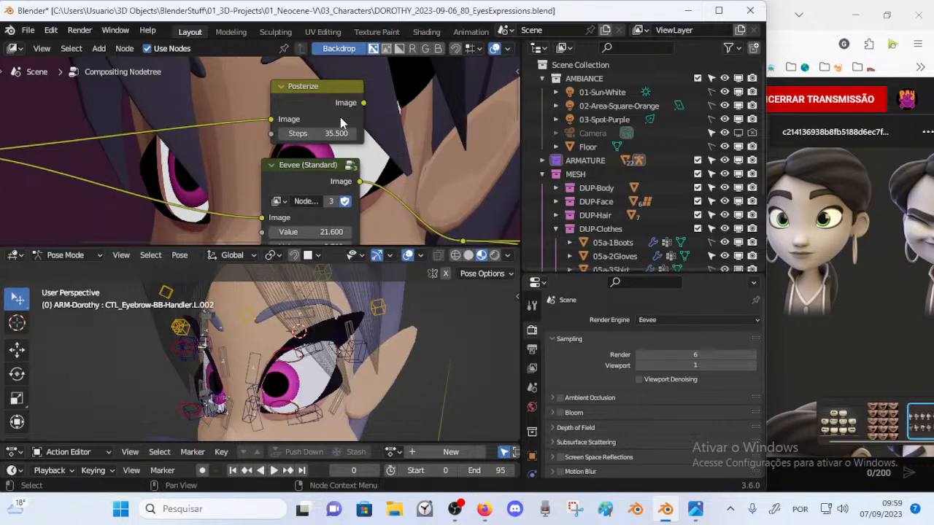
Step: Enlarge the Compositor area downward and bring the whole compositing node tree into view
{"action": "scroll", "coordinate": [353, 142], "scroll_direction": "down", "scroll_amount": 5}
{"action": "scroll", "coordinate": [351, 145], "scroll_direction": "up", "scroll_amount": 2}
{"action": "middle_click_drag", "start_coordinate": [391, 193], "coordinate": [340, 111]}
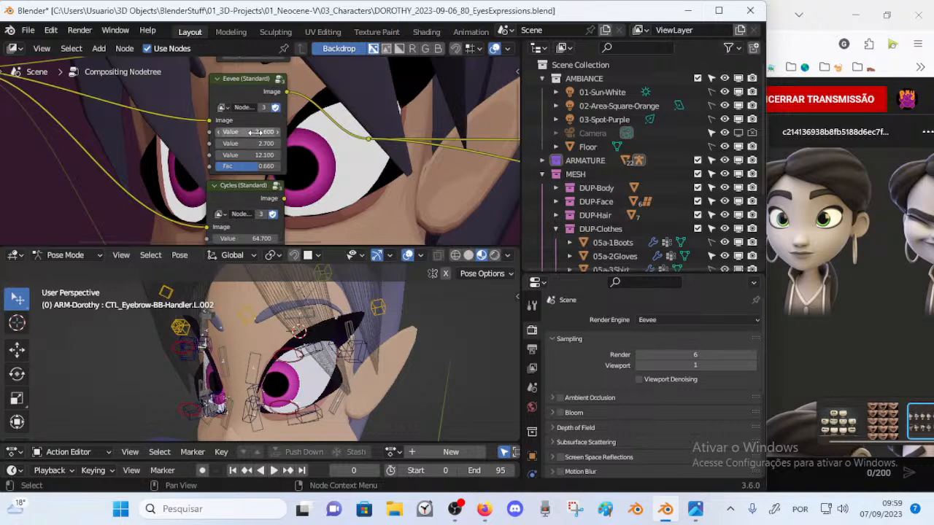
{"action": "scroll", "coordinate": [241, 131], "scroll_direction": "down", "scroll_amount": 3}
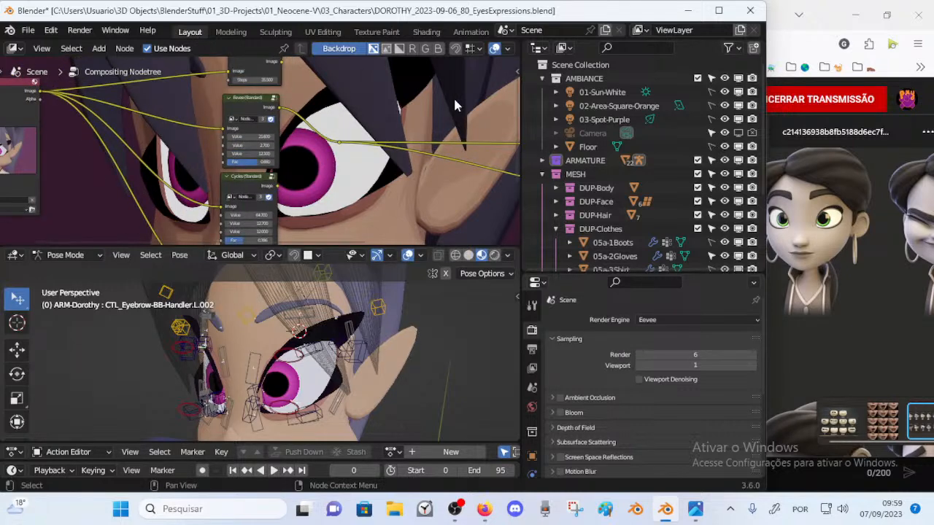
{"action": "left_click_drag", "start_coordinate": [344, 246], "coordinate": [344, 335]}
{"action": "scroll", "coordinate": [339, 191], "scroll_direction": "down", "scroll_amount": 3}
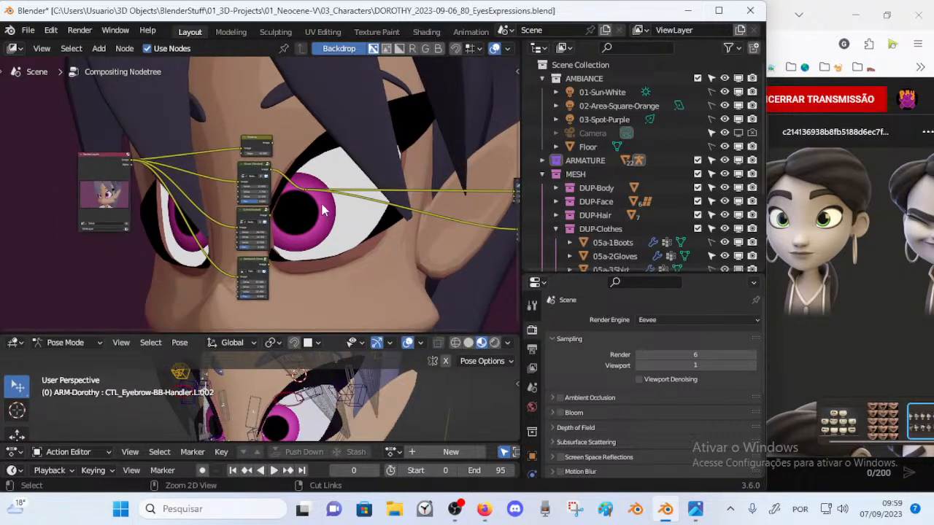
Step: Scale the Compositor's backdrop to a zoom of 0.47 so the whole rendered face fits behind the nodes
{"action": "middle_click_drag", "start_coordinate": [324, 210], "coordinate": [334, 175], "text": "ctrl"}
{"action": "key", "text": "n"}
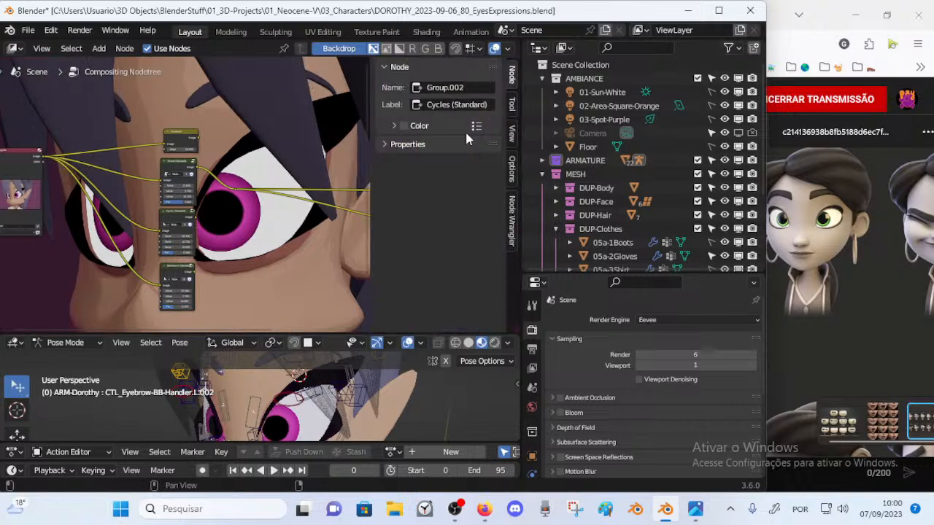
{"action": "left_click", "coordinate": [511, 132]}
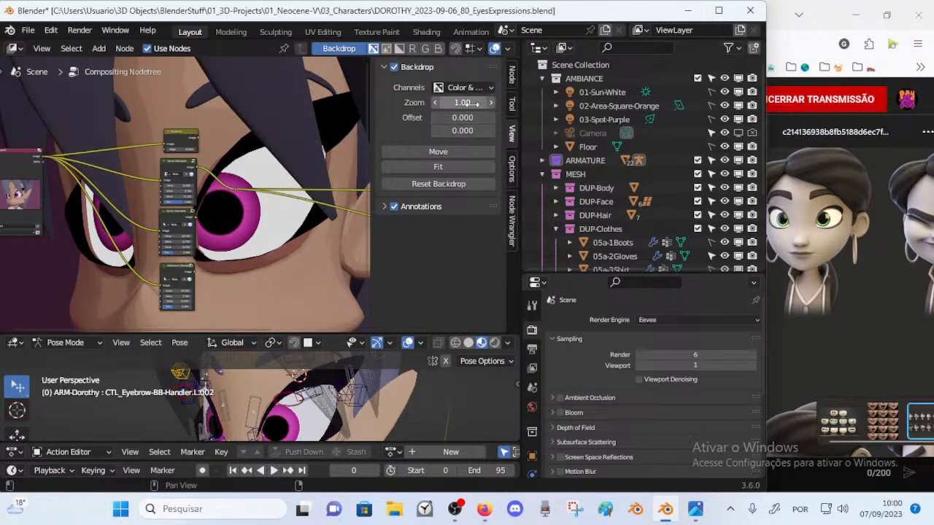
{"action": "left_click_drag", "start_coordinate": [474, 103], "coordinate": [419, 102]}
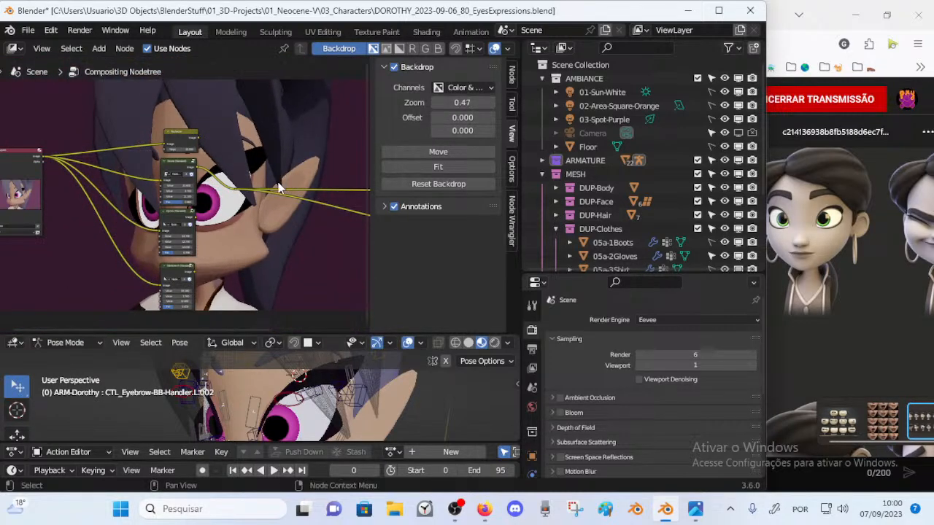
{"action": "middle_click_drag", "start_coordinate": [225, 151], "coordinate": [169, 110]}
{"action": "key", "text": "n"}
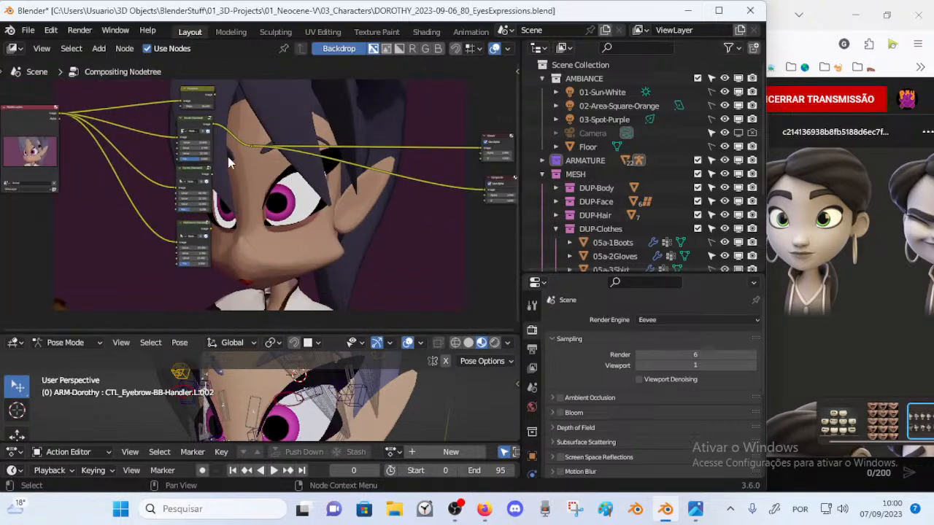
Step: Try the Workbench (Standard) and Posterize outputs in the reroute, comparing them on the backdrop against Eevee (Standard)
{"action": "middle_click_drag", "start_coordinate": [272, 154], "coordinate": [254, 184]}
{"action": "scroll", "coordinate": [219, 174], "scroll_direction": "up", "scroll_amount": 4}
{"action": "left_click", "coordinate": [229, 213], "text": "ctrl+shift"}
{"action": "left_click_drag", "start_coordinate": [210, 272], "coordinate": [260, 153]}
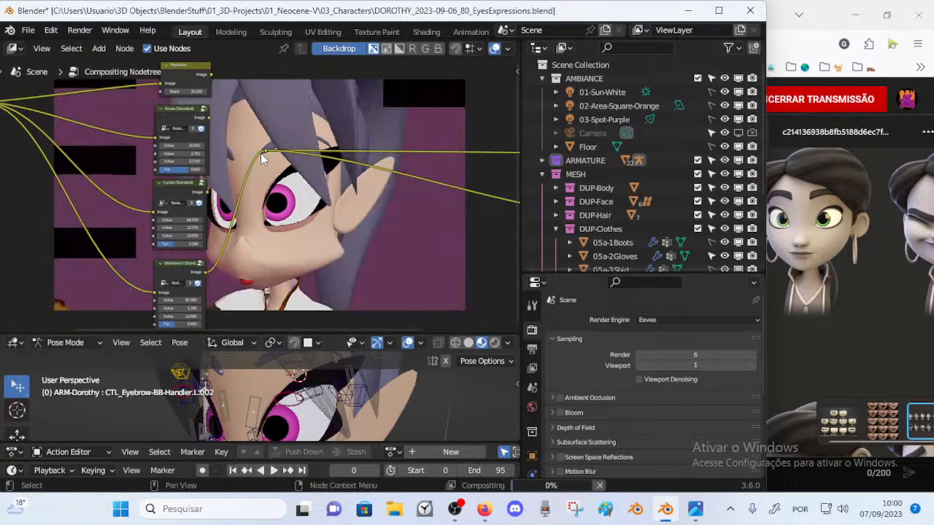
{"action": "middle_click_drag", "start_coordinate": [264, 177], "coordinate": [286, 189]}
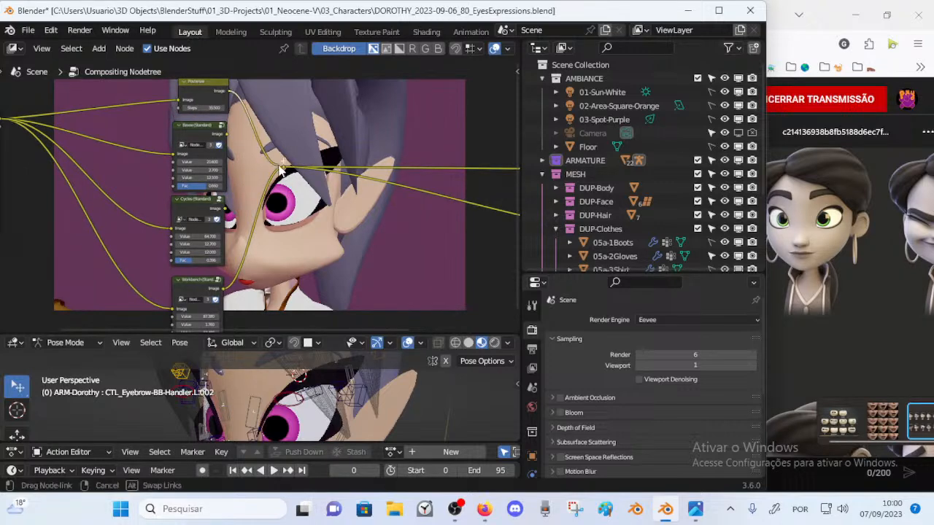
{"action": "middle_click_drag", "start_coordinate": [277, 131], "coordinate": [246, 178]}
{"action": "scroll", "coordinate": [263, 177], "scroll_direction": "up", "scroll_amount": 3}
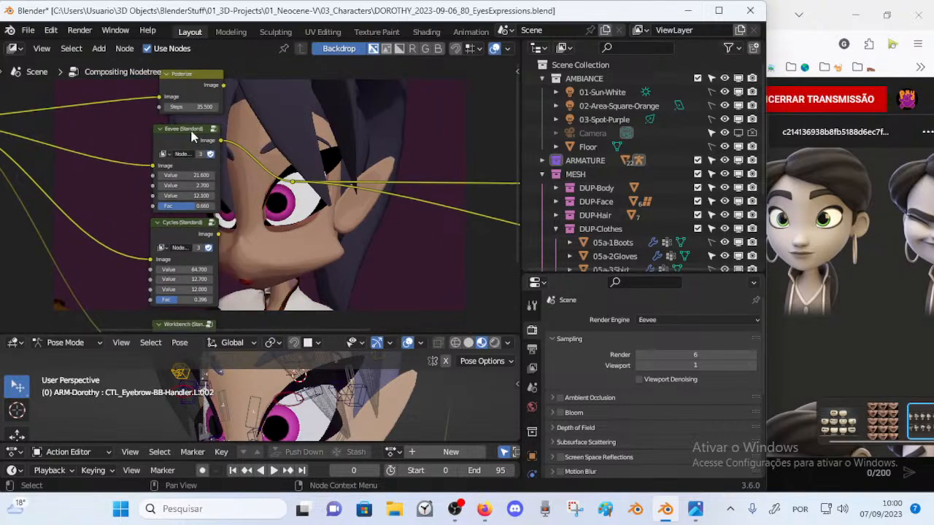
Step: Duplicate the Eevee (Standard) group node and place the copy beside the Posterize node
{"action": "scroll", "coordinate": [215, 133], "scroll_direction": "down", "scroll_amount": 1}
{"action": "middle_click_drag", "start_coordinate": [181, 128], "coordinate": [198, 168]}
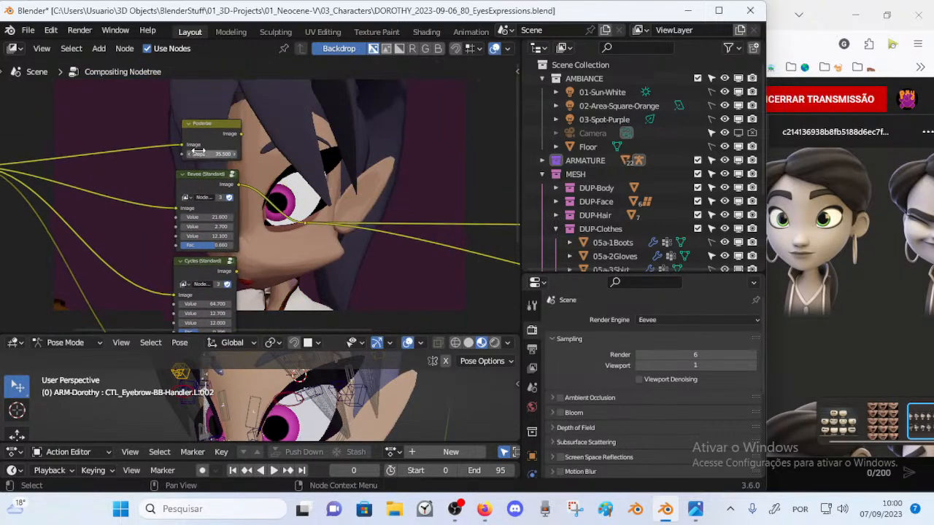
{"action": "scroll", "coordinate": [204, 146], "scroll_direction": "down", "scroll_amount": 1}
{"action": "left_click", "coordinate": [210, 135]}
{"action": "left_click", "coordinate": [212, 181]}
{"action": "key", "text": "shift+d"}
{"action": "left_click", "coordinate": [295, 130]}
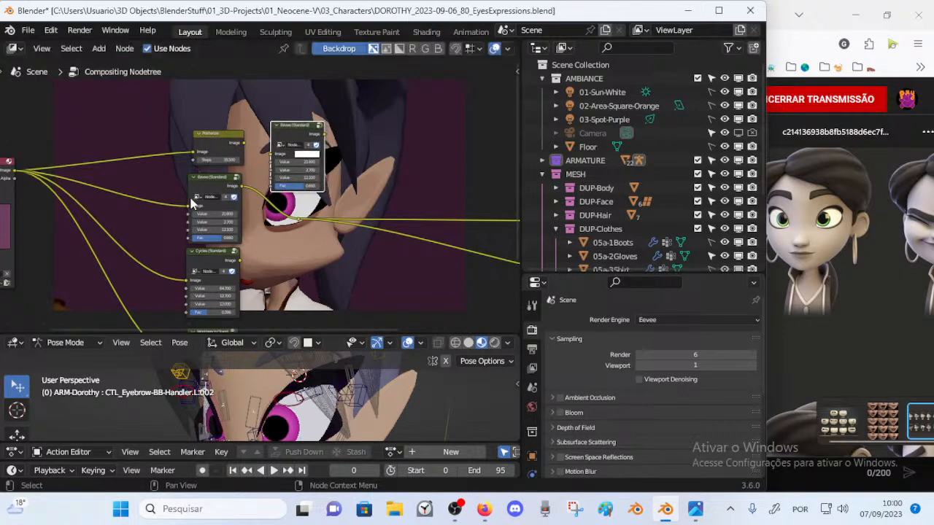
Step: Wire the duplicated Eevee (Standard) node between Render Layers and the reroute, and position it above Posterize
{"action": "left_click_drag", "start_coordinate": [22, 175], "coordinate": [271, 154]}
{"action": "left_click_drag", "start_coordinate": [324, 135], "coordinate": [297, 220]}
{"action": "left_click_drag", "start_coordinate": [280, 120], "coordinate": [215, 80]}
{"action": "scroll", "coordinate": [244, 150], "scroll_direction": "up", "scroll_amount": 1}
Step: Set the duplicated Eevee (Standard) node's values to 51.9, 7.9 and 15, and its Fac to 0.266
{"action": "left_click_drag", "start_coordinate": [208, 118], "coordinate": [223, 149]}
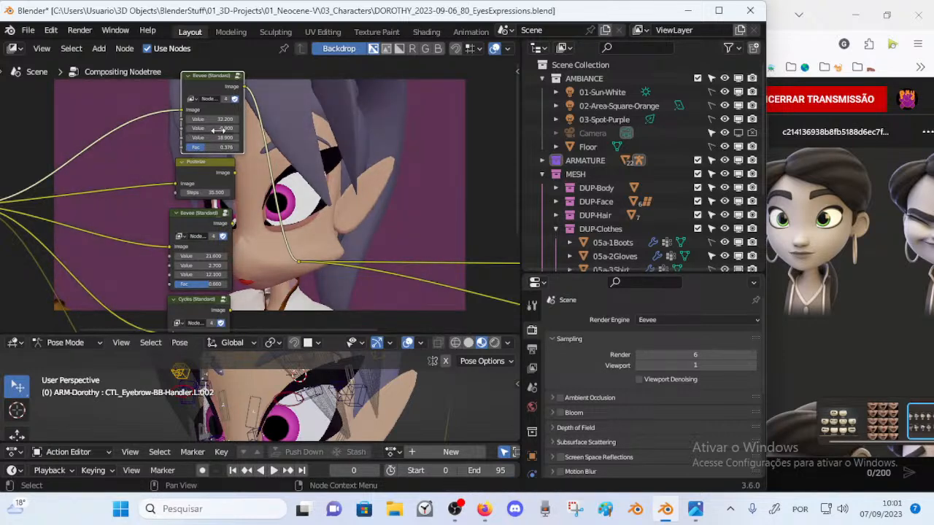
{"action": "mouse_move", "coordinate": [212, 128]}
{"action": "left_mouse_down"}
{"action": "mouse_move", "coordinate": [189, 129]}
{"action": "mouse_move", "coordinate": [230, 138]}
{"action": "mouse_move", "coordinate": [208, 138]}
{"action": "left_mouse_up"}
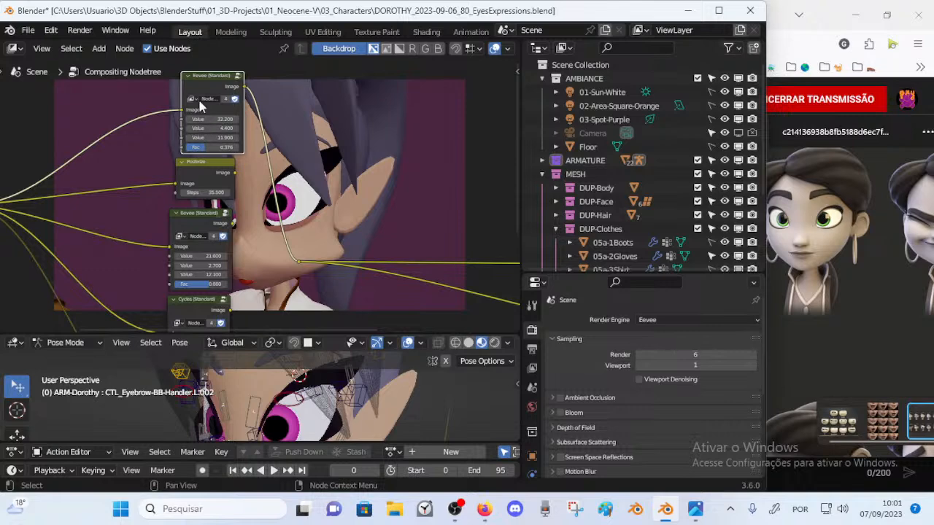
{"action": "middle_click_drag", "start_coordinate": [191, 159], "coordinate": [149, 140]}
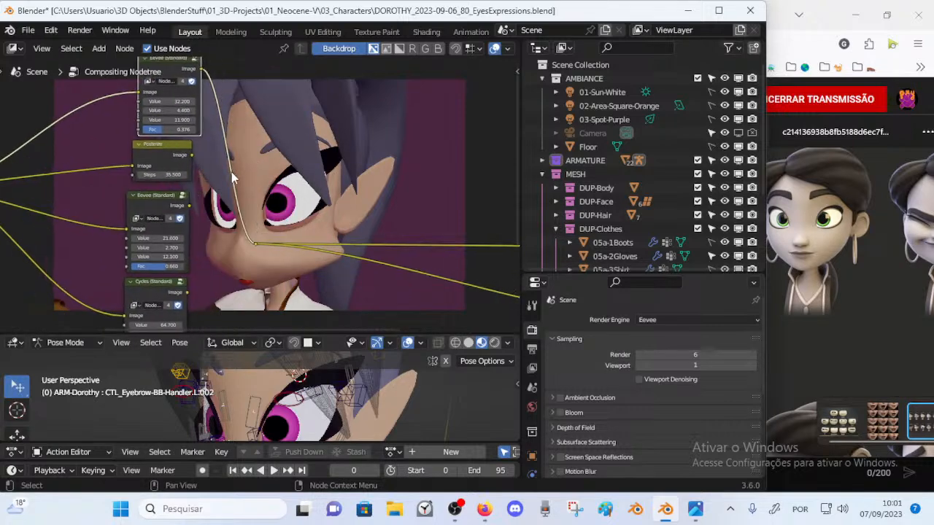
{"action": "left_click_drag", "start_coordinate": [169, 102], "coordinate": [155, 129]}
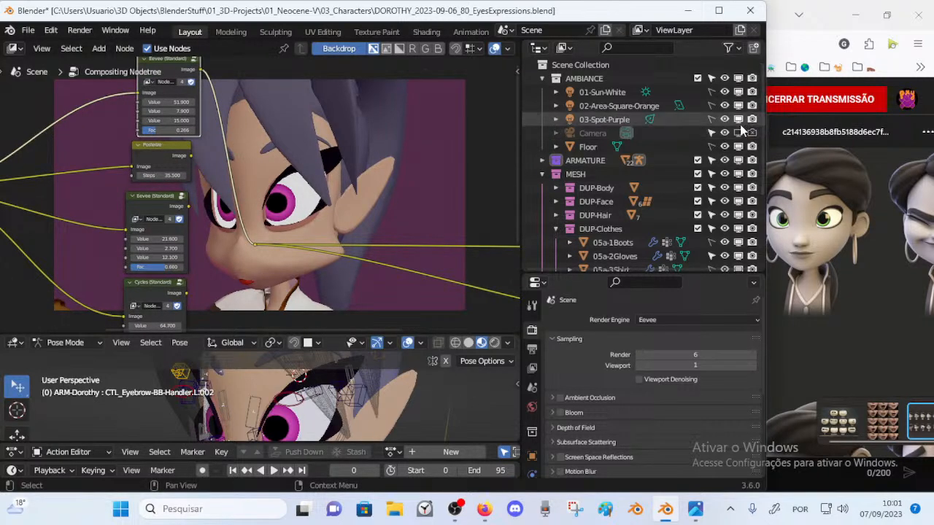
{"action": "scroll", "coordinate": [317, 173], "scroll_direction": "down", "scroll_amount": 2}
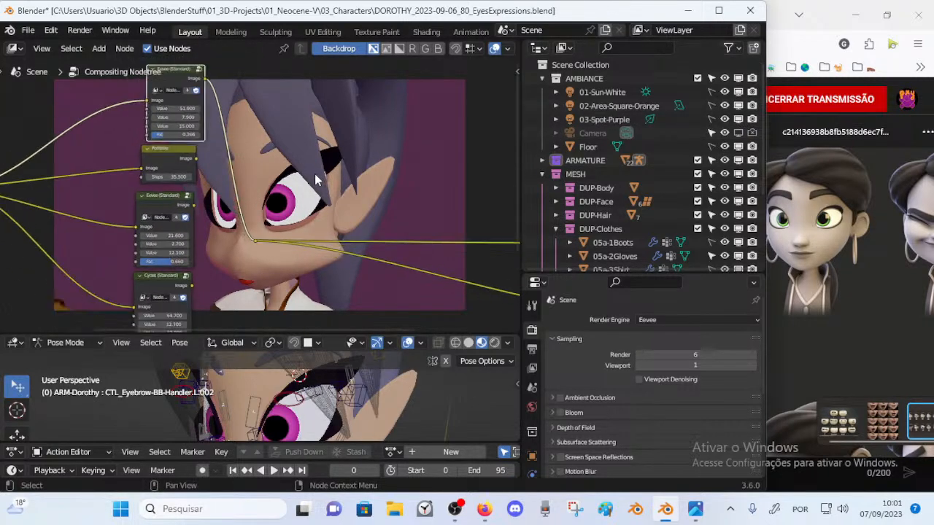
Step: Render the frame, set the duplicated node's first value to 54.3, and render again to compare the face
{"action": "key", "text": "F12"}
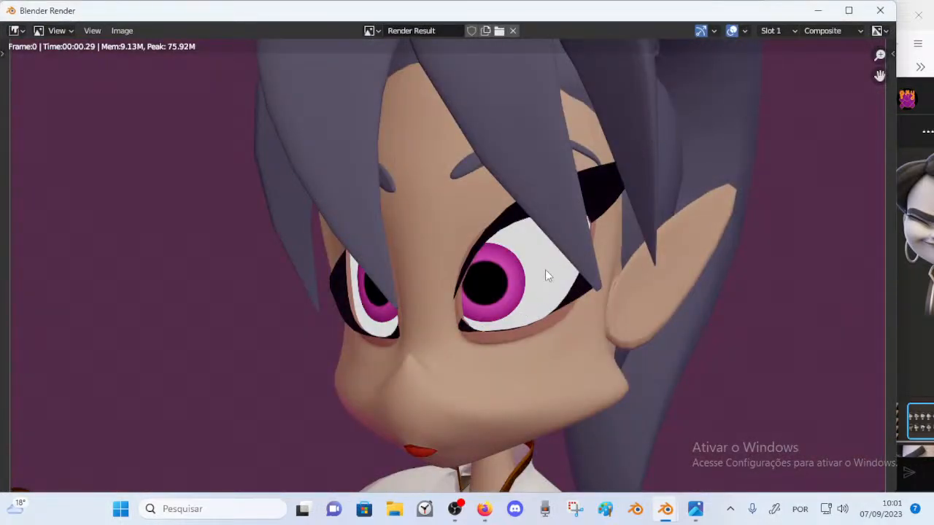
{"action": "left_click", "coordinate": [889, 5]}
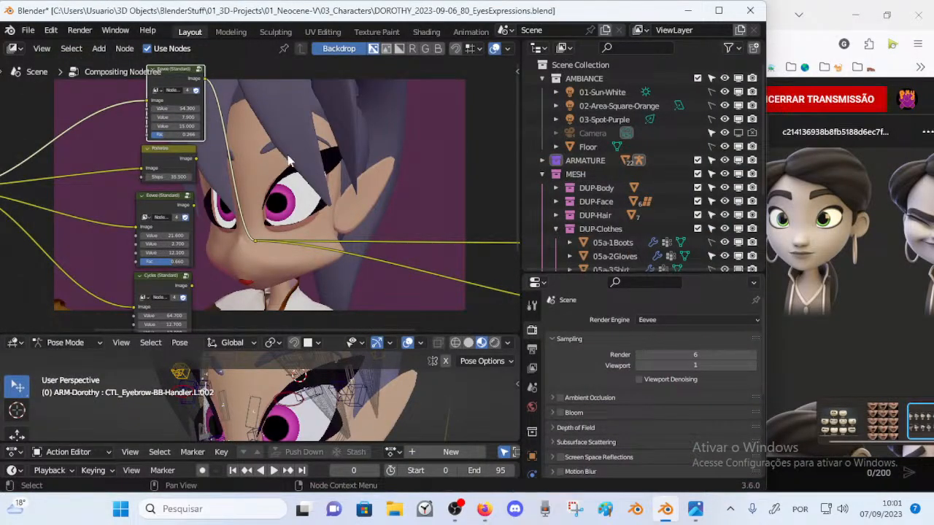
{"action": "key", "text": "F12"}
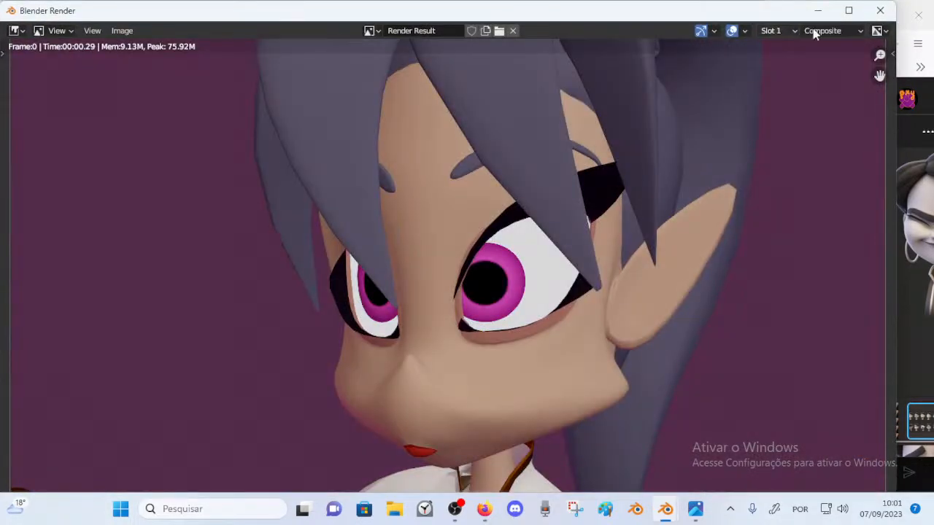
{"action": "left_click", "coordinate": [881, 10]}
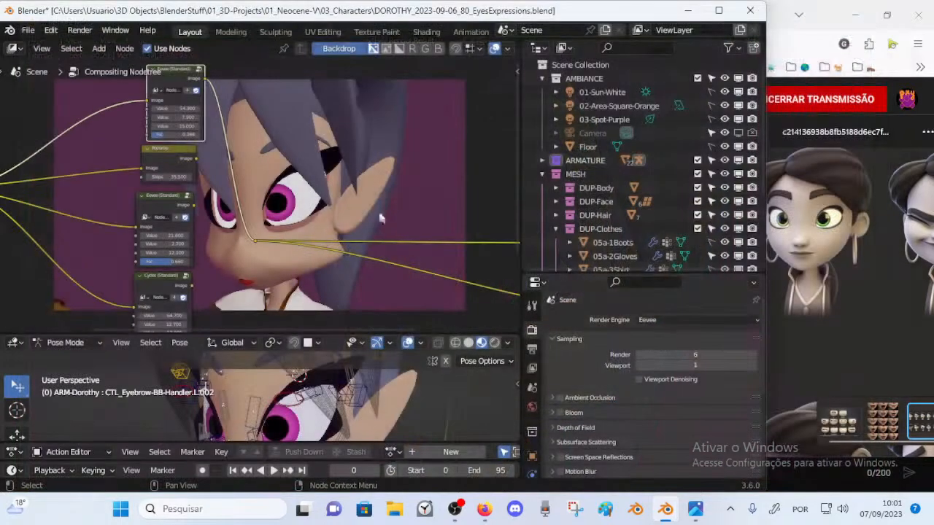
Step: Join the Compositor area into the 3D viewport and save the Blender file
{"action": "right_click", "coordinate": [290, 335]}
{"action": "left_click", "coordinate": [233, 355]}
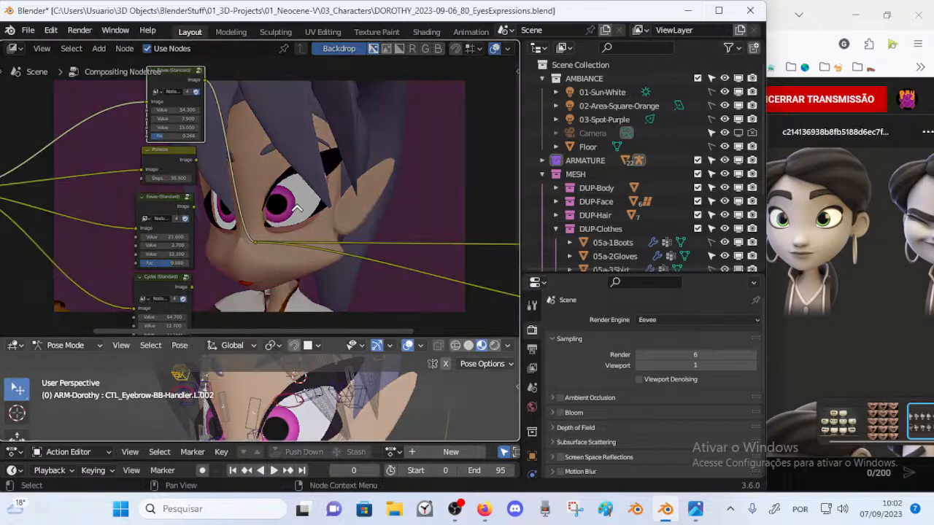
{"action": "left_click", "coordinate": [302, 236]}
{"action": "key", "text": "ctrl+s"}
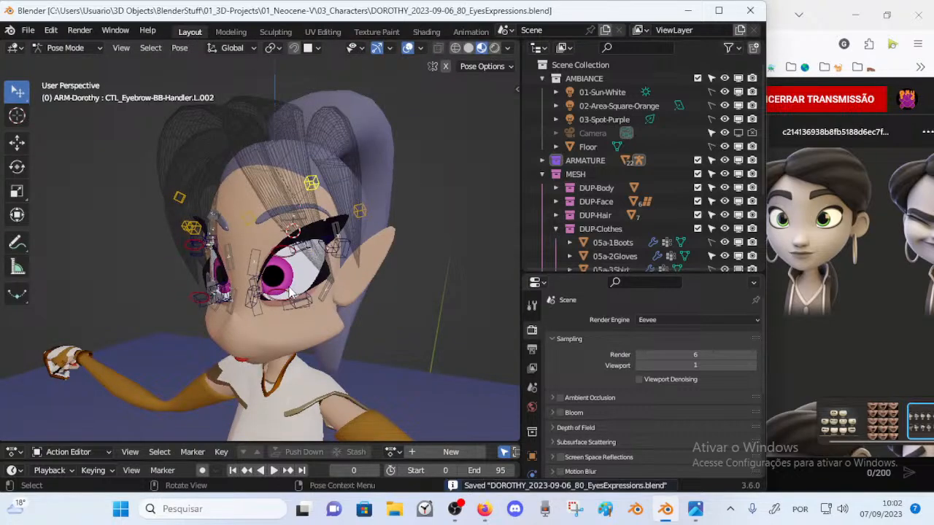
Step: Reframe the camera on Dorothy's face at a three-quarter angle and render the frame
{"action": "key", "text": "KP_0"}
{"action": "mouse_move", "coordinate": [296, 291]}
{"action": "middle_mouse_down"}
{"action": "mouse_move", "coordinate": [331, 288]}
{"action": "mouse_move", "coordinate": [291, 291]}
{"action": "mouse_move", "coordinate": [311, 286]}
{"action": "middle_mouse_up"}
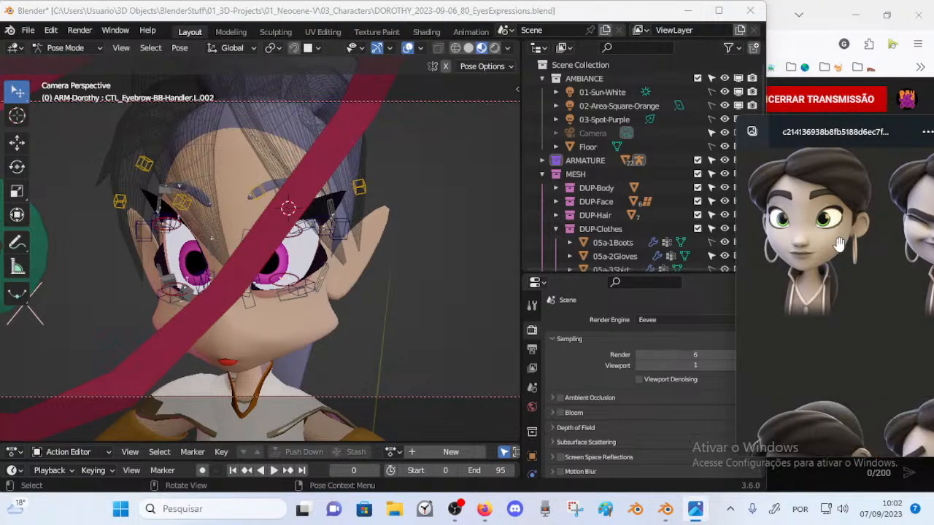
{"action": "middle_click_drag", "start_coordinate": [303, 187], "coordinate": [303, 230]}
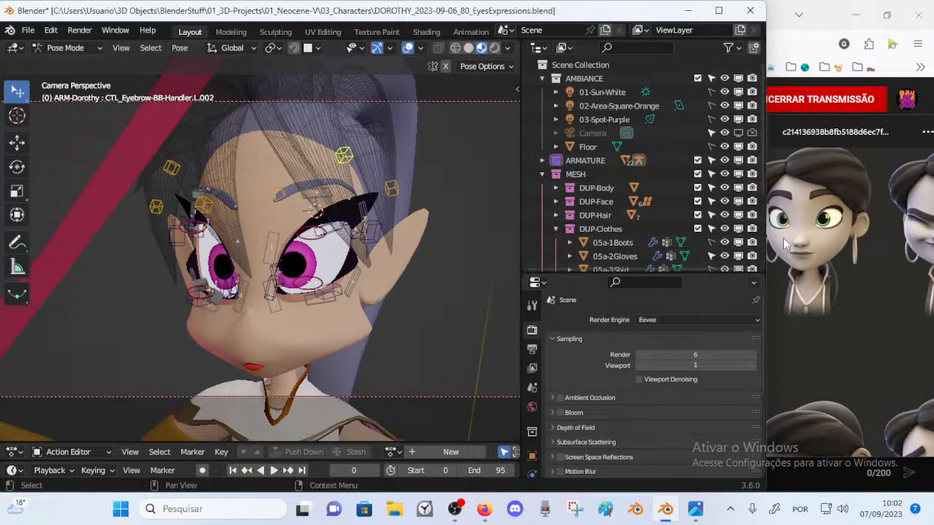
{"action": "key", "text": "F12"}
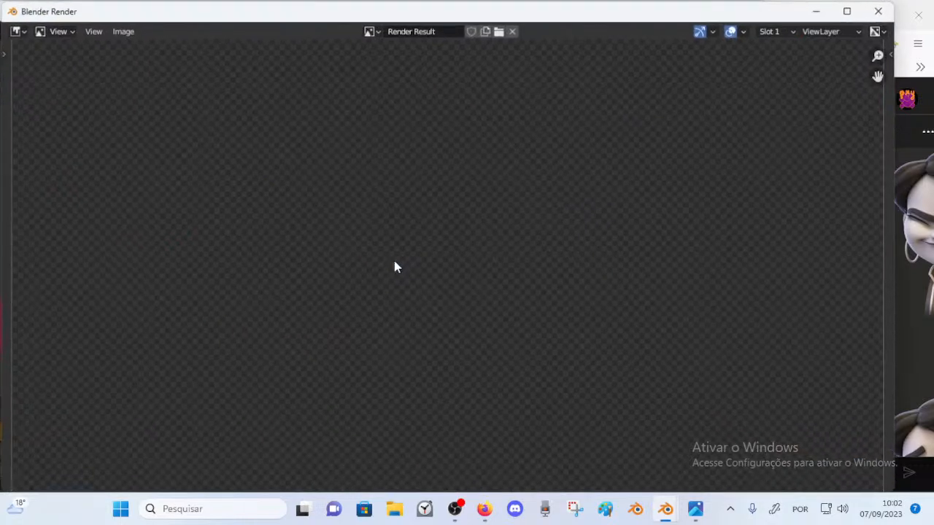
{"action": "scroll", "coordinate": [424, 266], "scroll_direction": "down", "scroll_amount": 3}
{"action": "scroll", "coordinate": [467, 242], "scroll_direction": "up", "scroll_amount": 1}
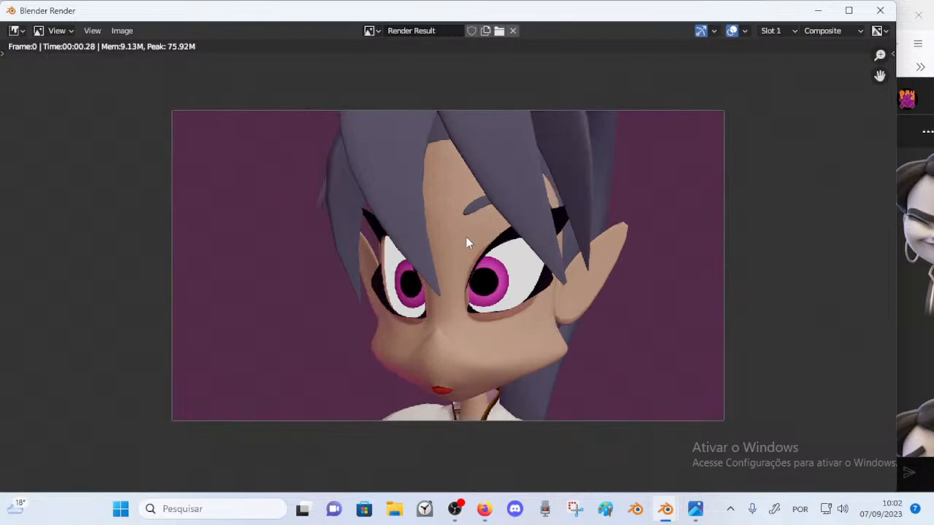
Step: Save the rendered image under the file name 01 and close the render window
{"action": "left_click", "coordinate": [122, 30]}
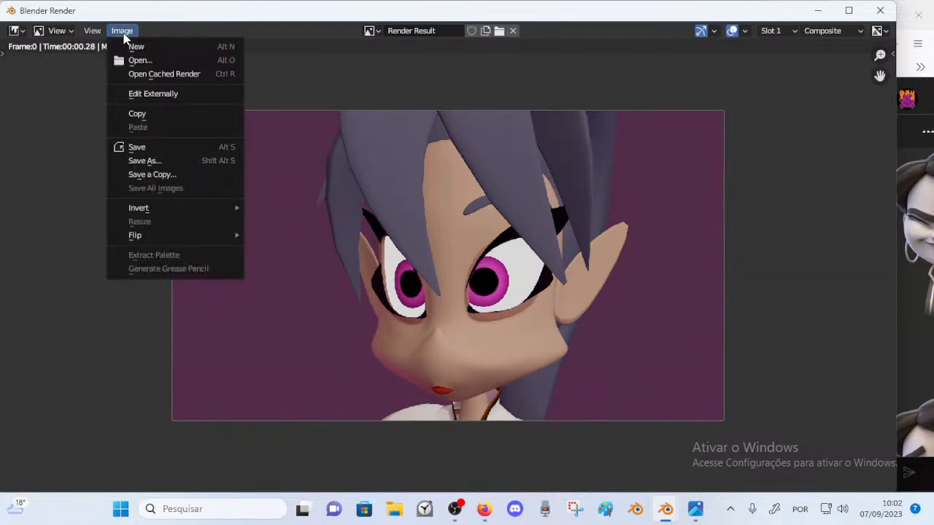
{"action": "left_click", "coordinate": [159, 149]}
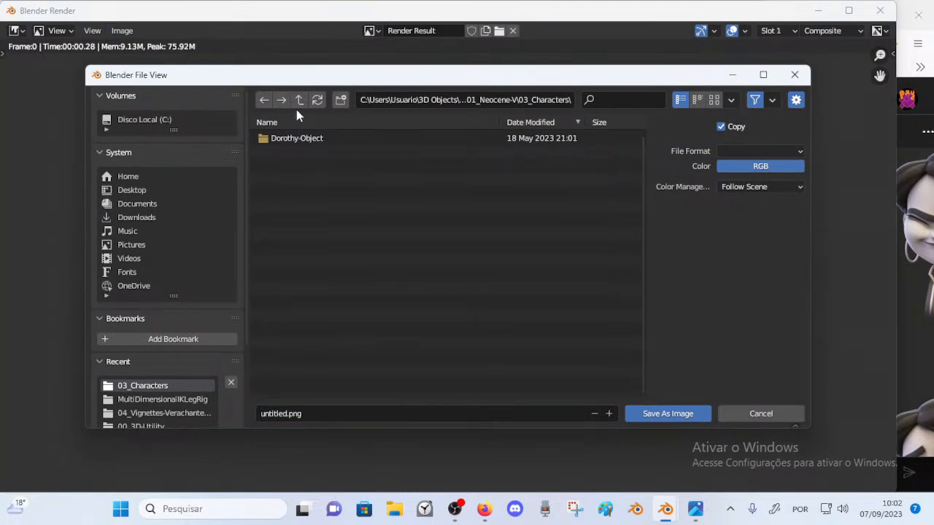
{"action": "left_click", "coordinate": [287, 413]}
{"action": "type", "text": "01"}
{"action": "key", "text": "Return"}
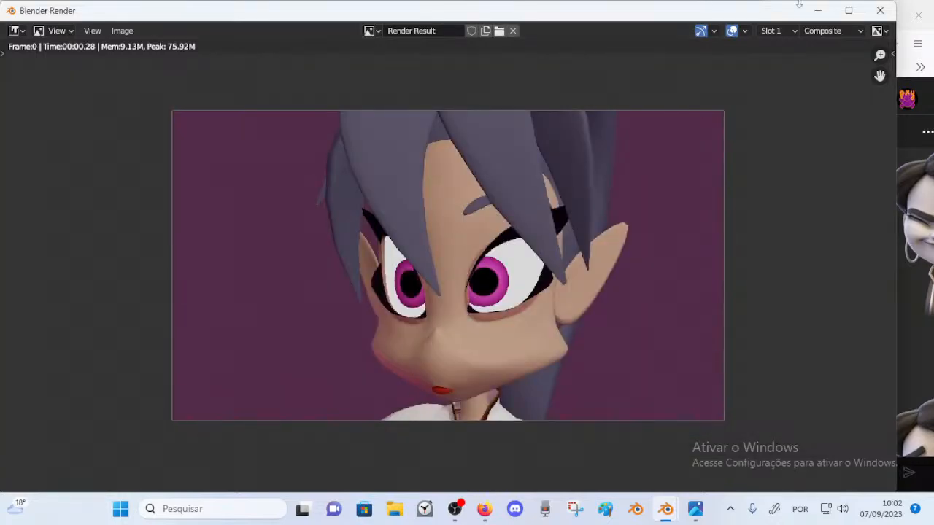
{"action": "left_click", "coordinate": [880, 10]}
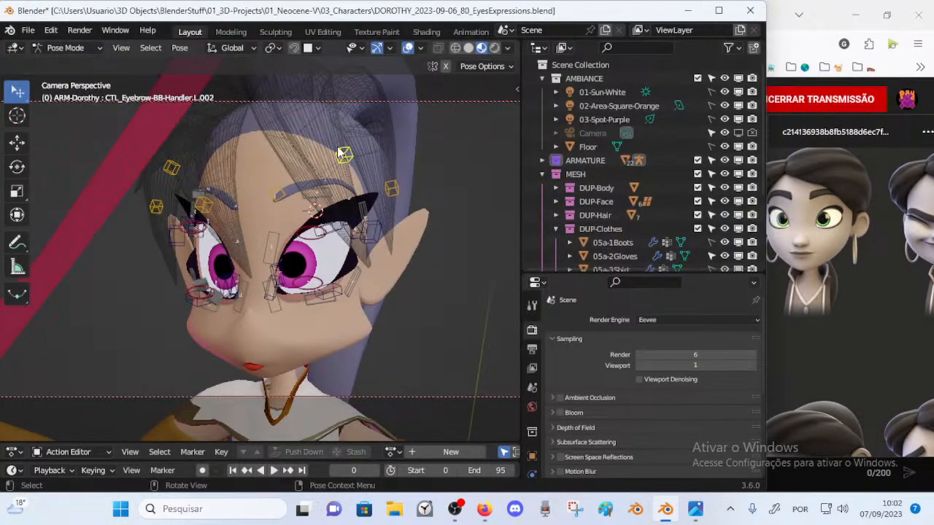
Step: Leave the camera view and frame Dorothy's face closely in user perspective
{"action": "key", "text": "KP_0"}
{"action": "scroll", "coordinate": [337, 146], "scroll_direction": "up", "scroll_amount": 5}
{"action": "middle_click_drag", "start_coordinate": [337, 146], "coordinate": [521, 229]}
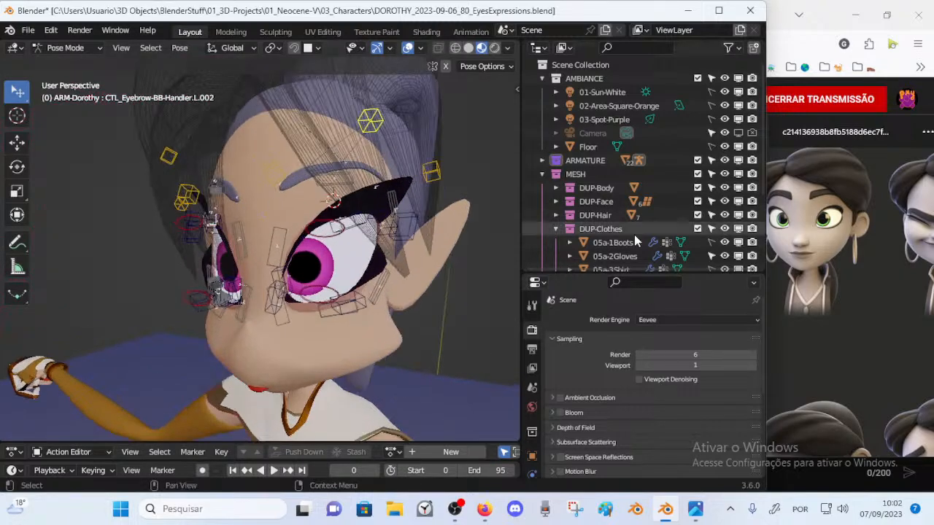
Step: Check the livestream dashboard in YouTube Studio, move the reference image window aside, and return to Blender
{"action": "left_click_drag", "start_coordinate": [798, 146], "coordinate": [374, 106]}
{"action": "left_click", "coordinate": [873, 256]}
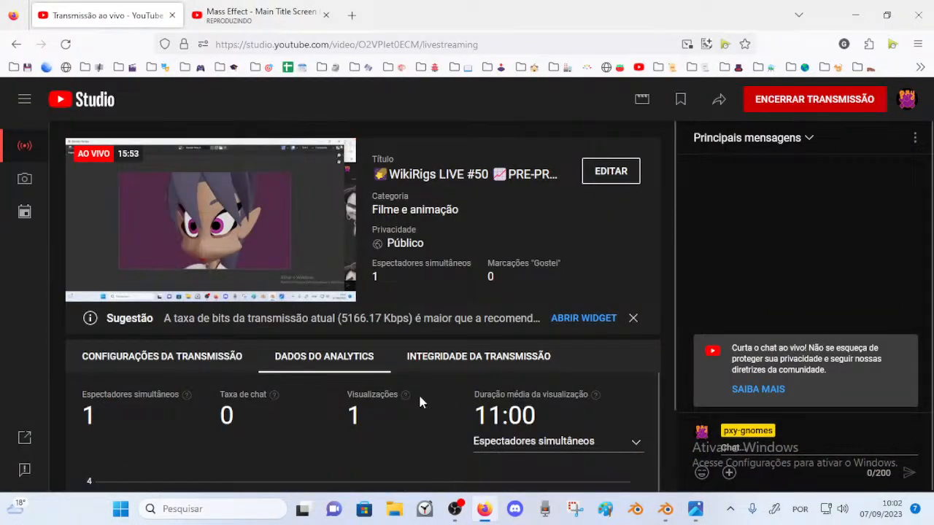
{"action": "left_click", "coordinate": [697, 508]}
{"action": "left_click_drag", "start_coordinate": [460, 103], "coordinate": [856, 166]}
{"action": "left_click", "coordinate": [501, 493]}
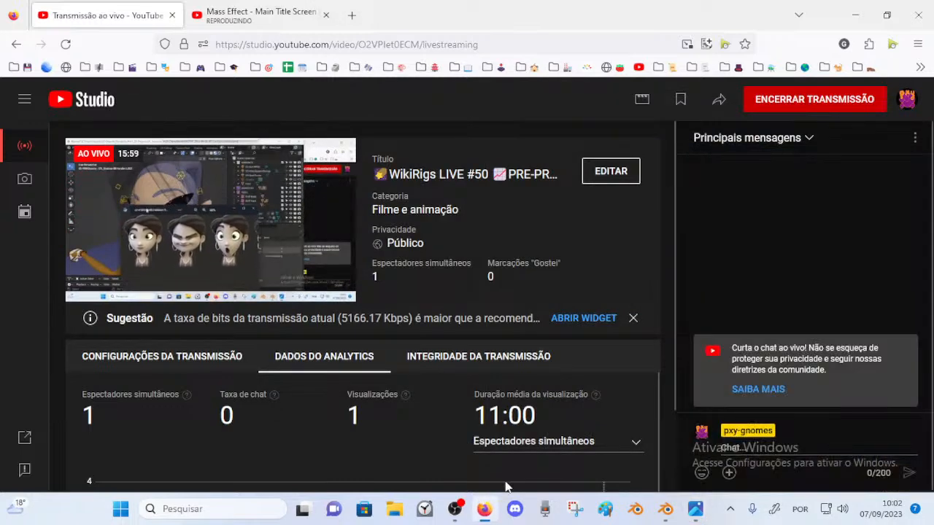
{"action": "left_click", "coordinate": [666, 508]}
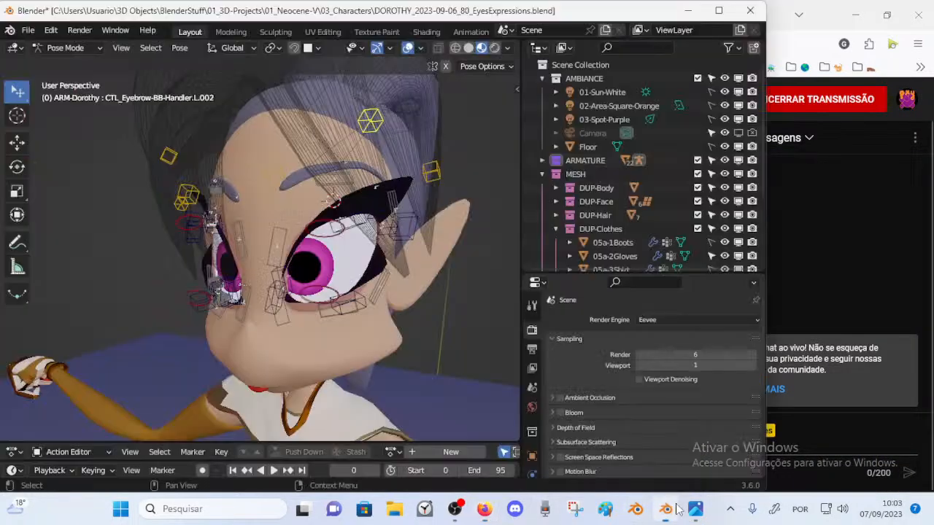
Step: Bring up the facial reference image and shift it so the squinting, grinning face shows beside Blender
{"action": "left_click", "coordinate": [695, 510]}
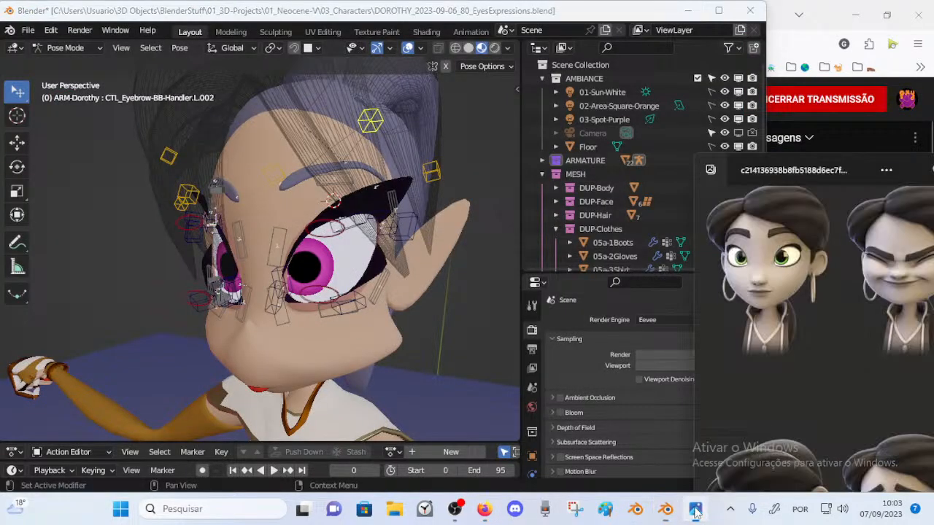
{"action": "left_click_drag", "start_coordinate": [775, 179], "coordinate": [754, 216]}
Step: Raise the lower eye contour controls of both eyes to narrow Dorothy's gaze like the reference
{"action": "middle_click_drag", "start_coordinate": [307, 300], "coordinate": [320, 286]}
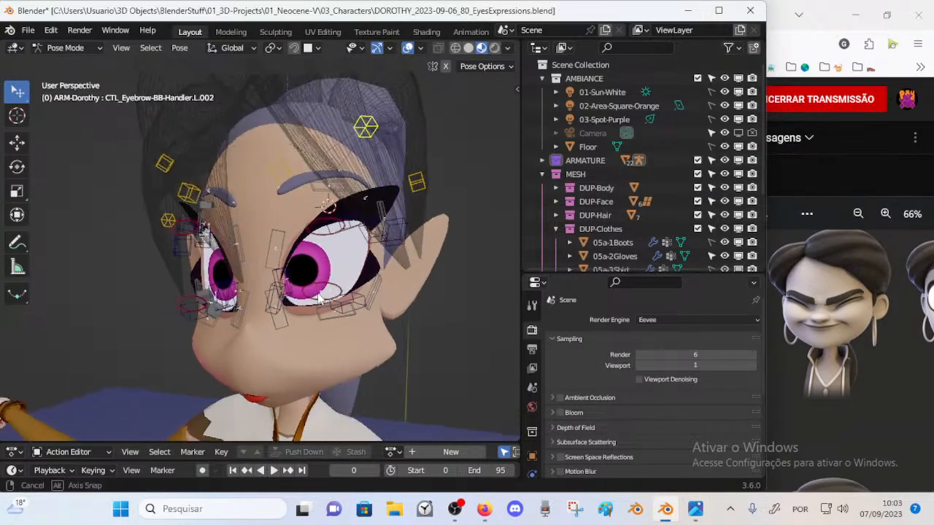
{"action": "left_click", "coordinate": [339, 299]}
{"action": "key", "text": "g"}
{"action": "left_click", "coordinate": [370, 250]}
{"action": "middle_click_drag", "start_coordinate": [256, 299], "coordinate": [284, 293]}
{"action": "left_click", "coordinate": [194, 306]}
{"action": "key", "text": "g"}
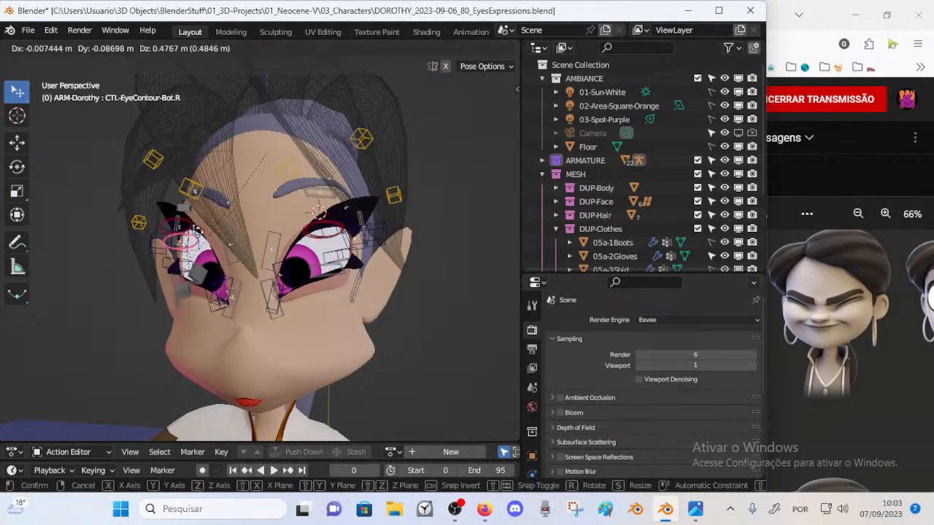
{"action": "left_click", "coordinate": [197, 286]}
{"action": "middle_click_drag", "start_coordinate": [212, 285], "coordinate": [263, 277]}
{"action": "key", "text": "g"}
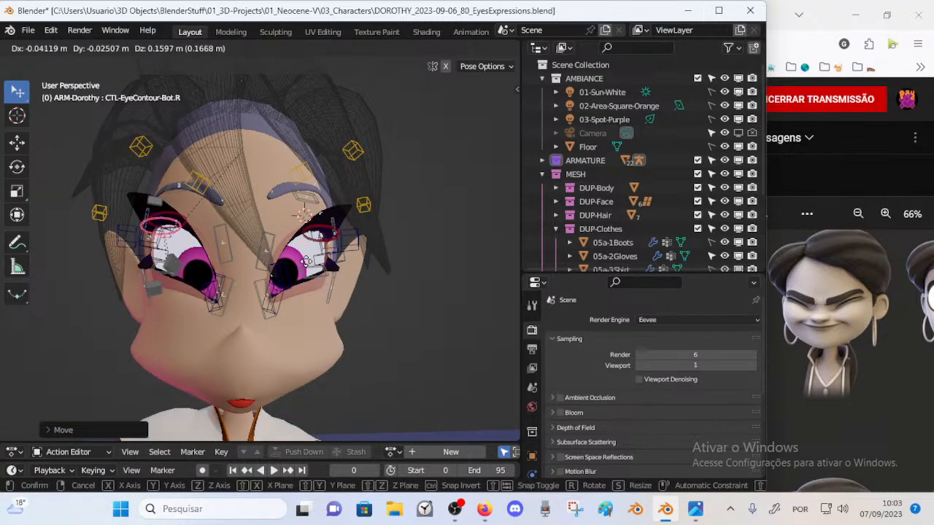
{"action": "left_click", "coordinate": [349, 272]}
Step: Reposition CTL-OrbicularisOculi-BBH.L.006 and CTL_Eyelid-BBH.L.002 to reshape the lids of the left eye
{"action": "mouse_move", "coordinate": [348, 272]}
{"action": "middle_mouse_down"}
{"action": "mouse_move", "coordinate": [323, 289]}
{"action": "mouse_move", "coordinate": [333, 275]}
{"action": "middle_mouse_up"}
{"action": "left_click", "coordinate": [333, 276]}
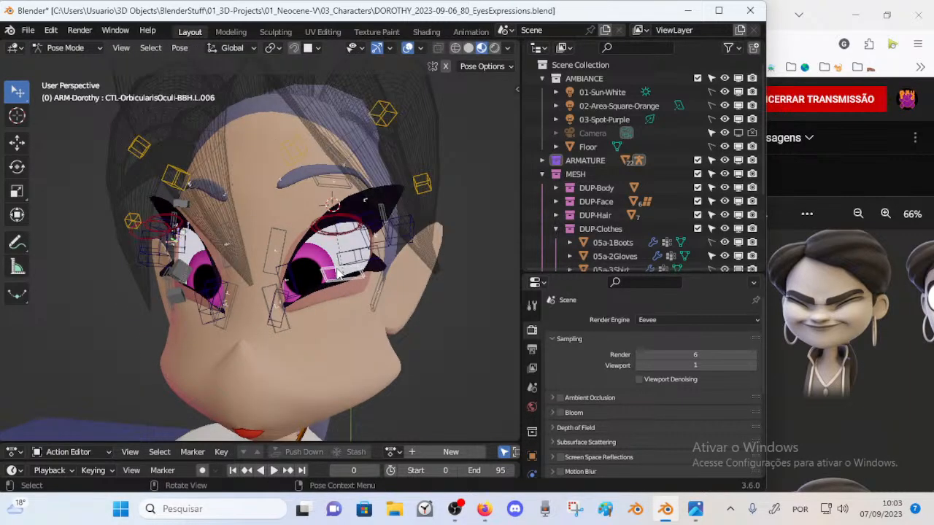
{"action": "key", "text": "g"}
{"action": "left_click", "coordinate": [329, 302]}
{"action": "left_click", "coordinate": [352, 254]}
{"action": "key", "text": "g"}
{"action": "left_click", "coordinate": [323, 274]}
Step: Adjust CTL-OrbicularisOculi-BBH.R.006 under the right eye
{"action": "middle_click_drag", "start_coordinate": [324, 273], "coordinate": [370, 272]}
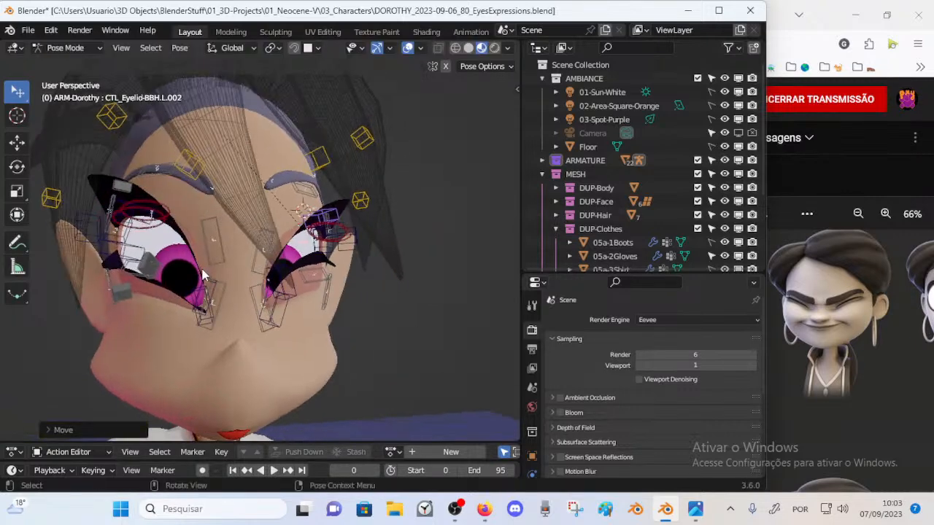
{"action": "left_click", "coordinate": [162, 282]}
{"action": "key", "text": "g"}
{"action": "left_click", "coordinate": [176, 281]}
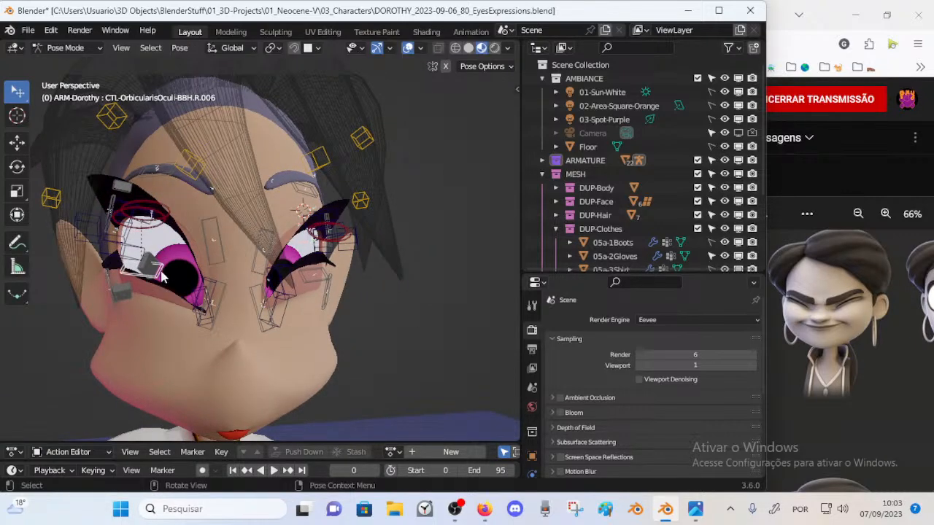
Step: Lower CTL-EyeContour-Top.R until the right eye closes against its raised lower lid
{"action": "middle_click_drag", "start_coordinate": [162, 263], "coordinate": [138, 252]}
{"action": "left_click", "coordinate": [165, 235]}
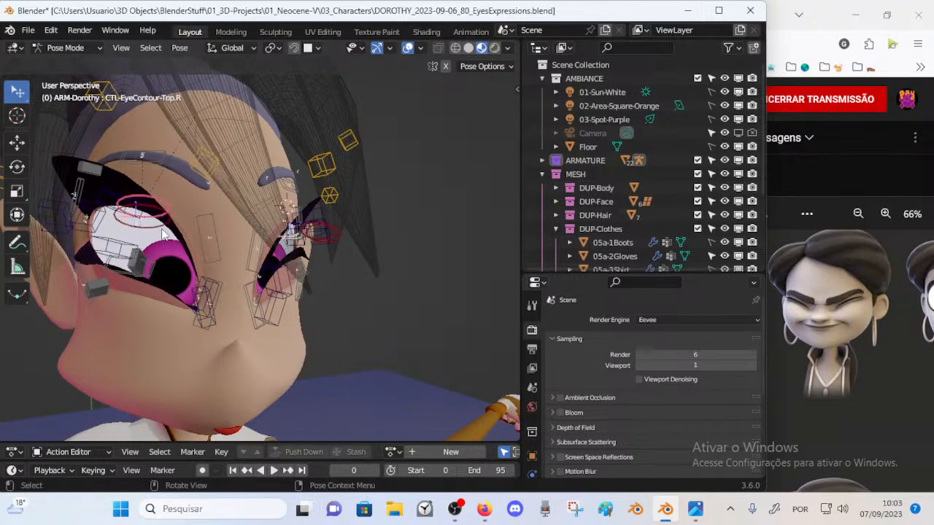
{"action": "key", "text": "g"}
{"action": "left_click", "coordinate": [178, 207]}
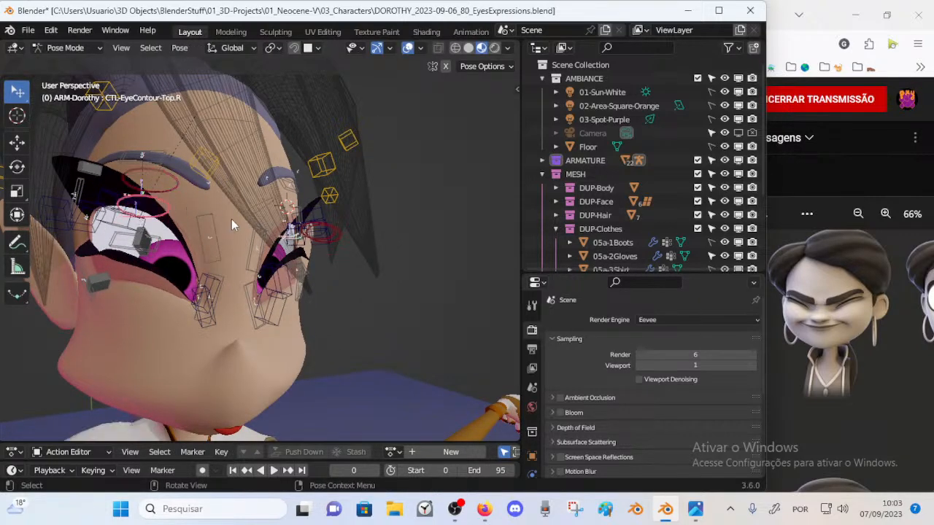
{"action": "key", "text": "g"}
{"action": "left_click", "coordinate": [304, 280]}
Step: Lower CTL-EyeContour-Top.L and fine-tune the contour so the left eye closes into an upward arc
{"action": "middle_click_drag", "start_coordinate": [304, 280], "coordinate": [306, 250]}
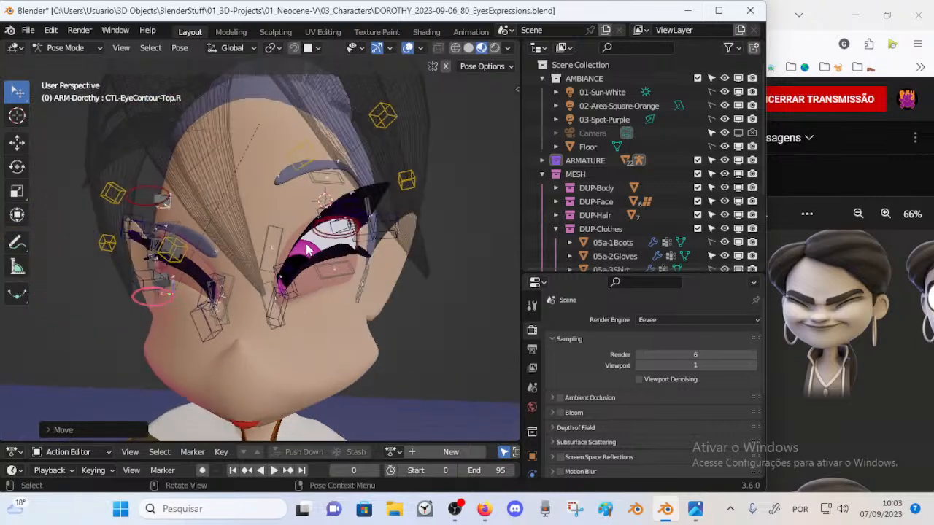
{"action": "left_click", "coordinate": [316, 234]}
{"action": "key", "text": "g"}
{"action": "left_click", "coordinate": [317, 237]}
{"action": "left_click", "coordinate": [317, 237]}
{"action": "key", "text": "g"}
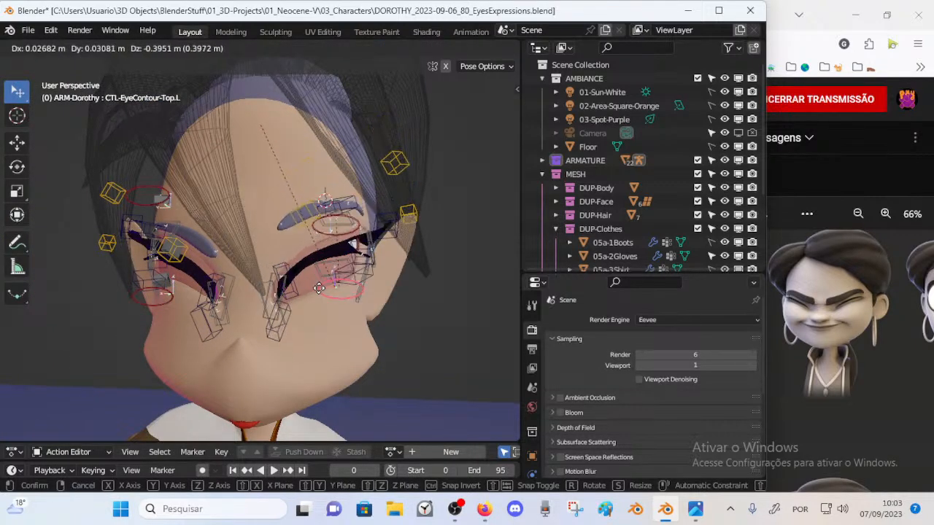
{"action": "left_click", "coordinate": [319, 286]}
{"action": "middle_click_drag", "start_coordinate": [319, 287], "coordinate": [360, 230]}
{"action": "key", "text": "g"}
{"action": "left_click", "coordinate": [342, 255]}
{"action": "key", "text": "g"}
{"action": "left_click", "coordinate": [352, 252]}
Step: Refine the right eye's closed lid line by moving CTL-EyeContour-Bot.R and the neighbouring contour control
{"action": "middle_click_drag", "start_coordinate": [269, 239], "coordinate": [225, 242]}
{"action": "mouse_move", "coordinate": [256, 211]}
{"action": "middle_mouse_down"}
{"action": "mouse_move", "coordinate": [236, 213]}
{"action": "mouse_move", "coordinate": [248, 225]}
{"action": "middle_mouse_up"}
{"action": "left_click", "coordinate": [236, 212]}
{"action": "key", "text": "g"}
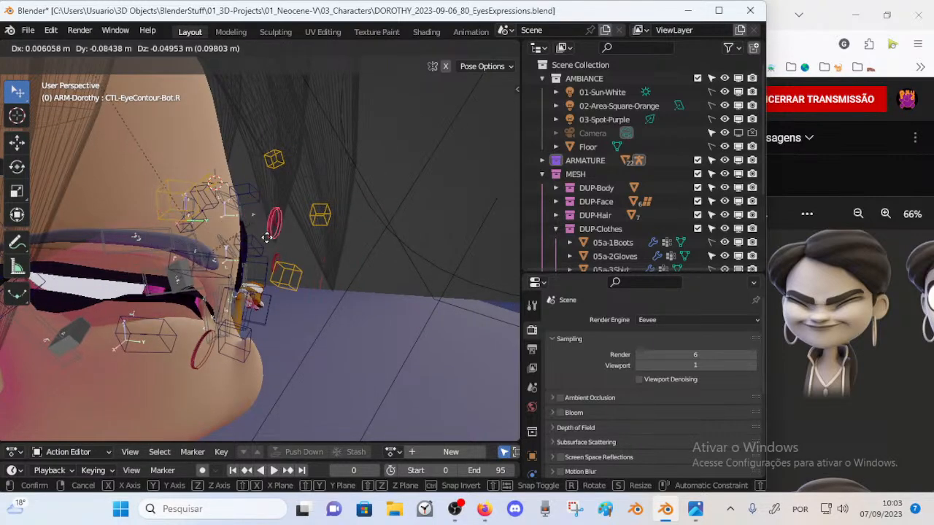
{"action": "left_click", "coordinate": [264, 237]}
{"action": "left_click", "coordinate": [207, 340]}
{"action": "middle_click_drag", "start_coordinate": [208, 340], "coordinate": [389, 259]}
{"action": "key", "text": "g"}
{"action": "left_click", "coordinate": [305, 332]}
{"action": "key", "text": "g"}
{"action": "left_click", "coordinate": [209, 292]}
Step: Move CTL_Eyelid-BBH.L.002 to tighten the closed left eyelid
{"action": "left_click", "coordinate": [355, 218]}
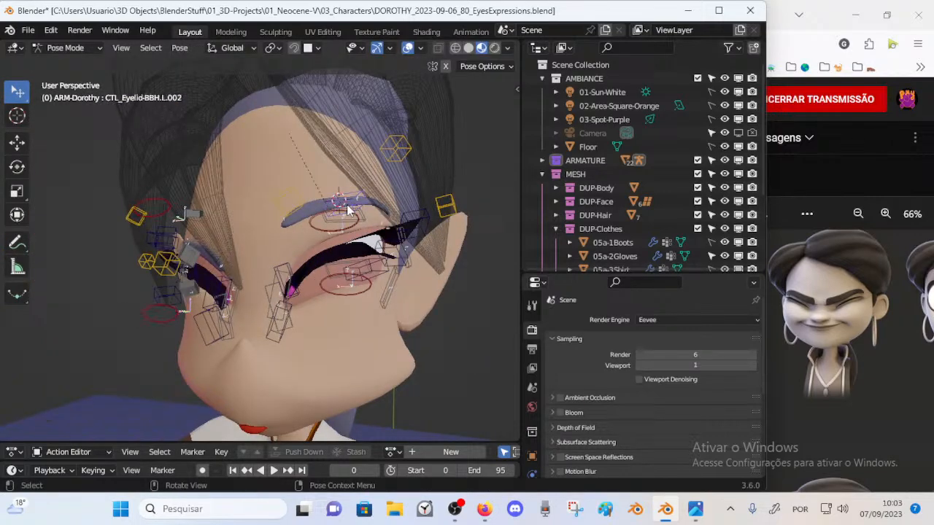
{"action": "middle_click_drag", "start_coordinate": [354, 219], "coordinate": [373, 235]}
{"action": "key", "text": "g"}
{"action": "left_click", "coordinate": [382, 222]}
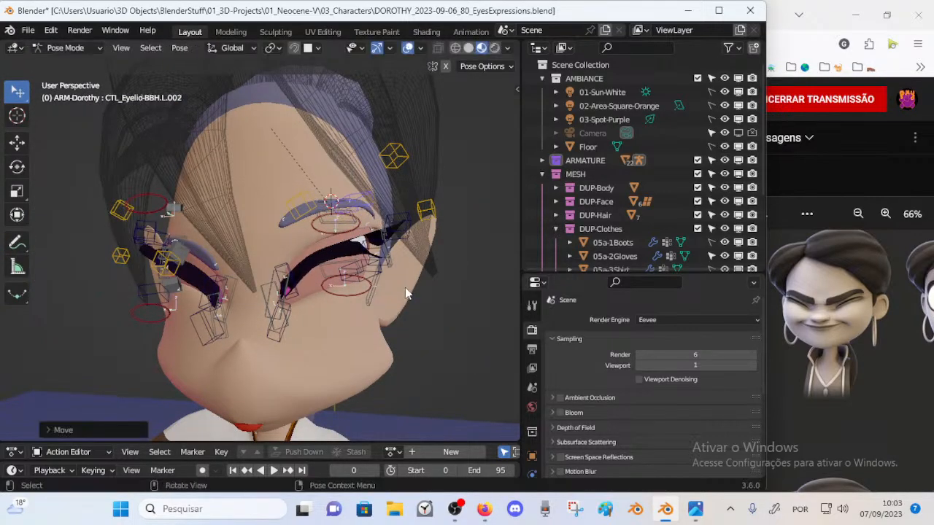
Step: Shift CTL_Eyelid-BBH.L.005 and the outer lid control to reduce the eye-white gap at the left eye's outer corner
{"action": "middle_click_drag", "start_coordinate": [404, 287], "coordinate": [375, 279]}
{"action": "left_click", "coordinate": [384, 278]}
{"action": "key", "text": "g"}
{"action": "left_click", "coordinate": [387, 271]}
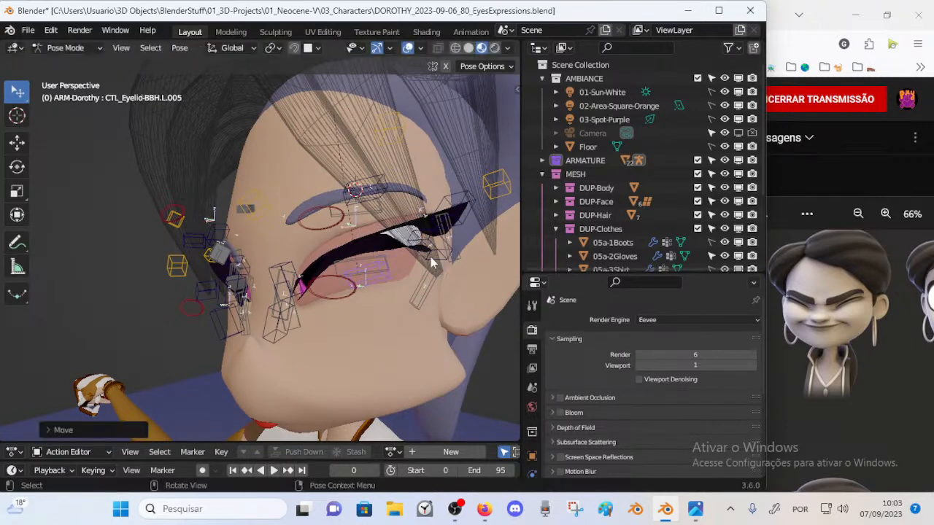
{"action": "left_click", "coordinate": [444, 262]}
{"action": "key", "text": "g"}
{"action": "left_click", "coordinate": [436, 272]}
{"action": "left_click", "coordinate": [389, 274]}
{"action": "key", "text": "g"}
{"action": "left_click", "coordinate": [396, 280]}
Step: Move and rotate CTL_Eyelid-BBH.L.001 so the outer lash of the left eye covers the remaining gap
{"action": "left_click", "coordinate": [461, 201]}
{"action": "key", "text": "g"}
{"action": "left_click", "coordinate": [465, 189]}
{"action": "key", "text": "r"}
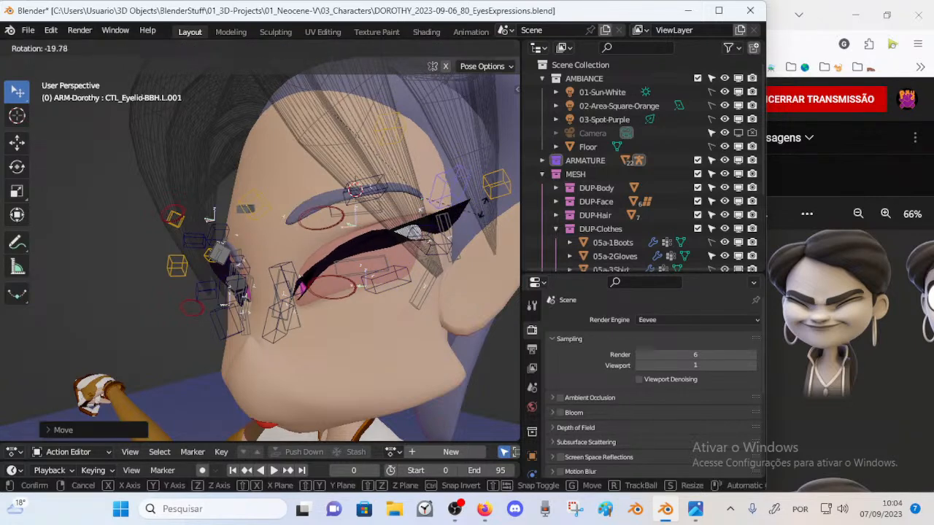
{"action": "left_click", "coordinate": [464, 224]}
{"action": "key", "text": "g"}
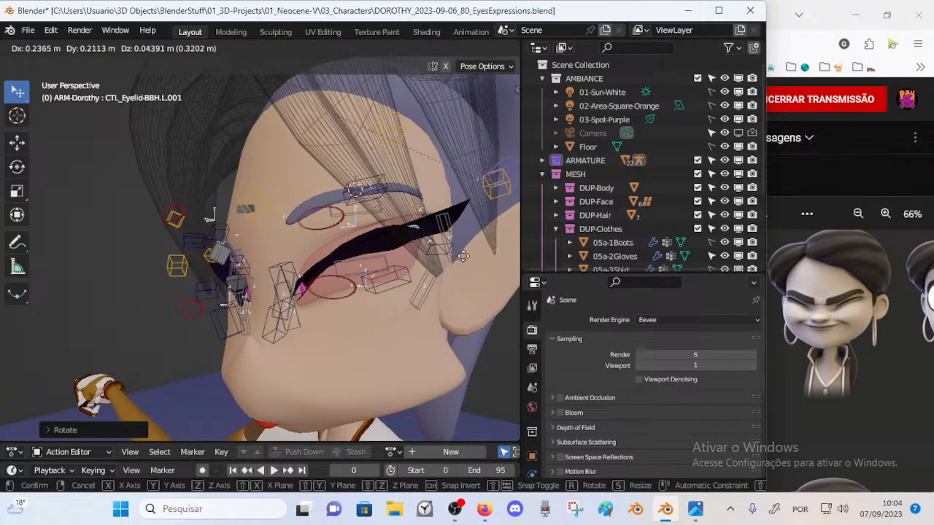
{"action": "left_click", "coordinate": [463, 254]}
{"action": "middle_click_drag", "start_coordinate": [463, 254], "coordinate": [409, 278]}
{"action": "key", "text": "g"}
{"action": "left_click", "coordinate": [410, 273]}
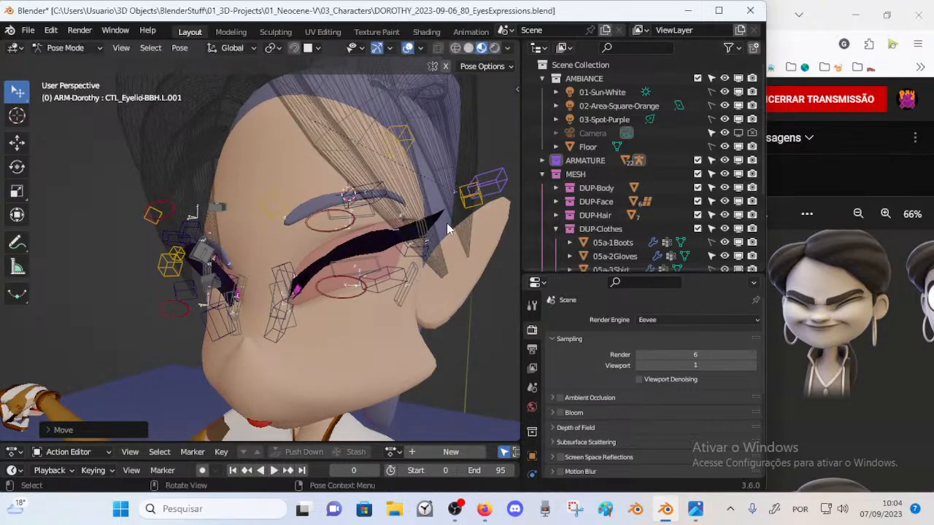
Step: Nudge the left eye's outer corner control and CTL_Eyelid-BBH.L.005 to smooth the lower lid
{"action": "left_click", "coordinate": [425, 255]}
{"action": "key", "text": "g"}
{"action": "left_click", "coordinate": [426, 251]}
{"action": "middle_click_drag", "start_coordinate": [345, 272], "coordinate": [354, 271]}
{"action": "left_click", "coordinate": [350, 289]}
{"action": "left_click", "coordinate": [374, 282]}
{"action": "key", "text": "g"}
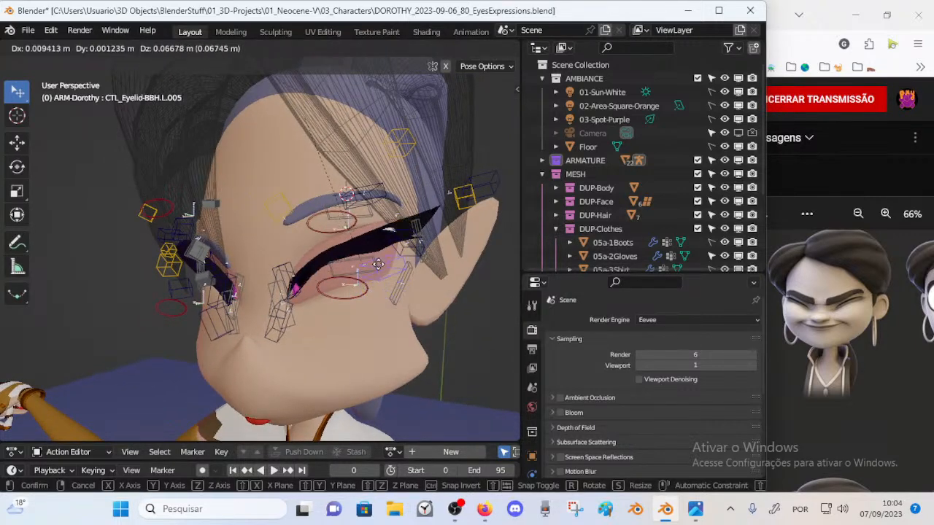
{"action": "left_click", "coordinate": [372, 276]}
{"action": "key", "text": "g"}
{"action": "middle_click_drag", "start_coordinate": [372, 276], "coordinate": [310, 305]}
{"action": "left_click", "coordinate": [371, 277]}
Step: Close the inner corner of the left eye by moving its inner lid controls, including CTL_Eyelid-BBH.L.003
{"action": "left_click", "coordinate": [294, 301]}
{"action": "key", "text": "g"}
{"action": "left_click", "coordinate": [290, 301]}
{"action": "left_click", "coordinate": [295, 298]}
{"action": "key", "text": "g"}
{"action": "left_click", "coordinate": [294, 286]}
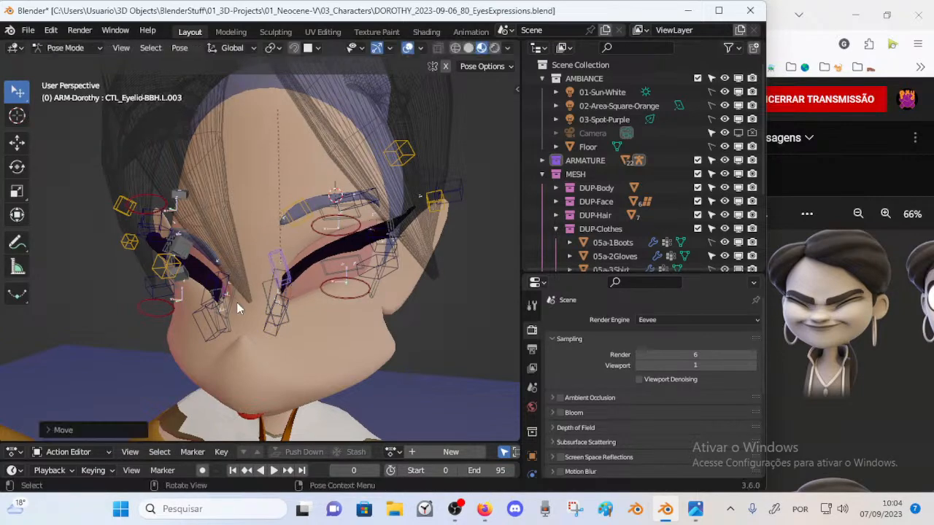
Step: Move CTL_Eyelid-BBH.R.004 to adjust the inner corner of the right eye
{"action": "middle_click_drag", "start_coordinate": [293, 286], "coordinate": [296, 295]}
{"action": "left_click", "coordinate": [197, 325]}
{"action": "key", "text": "g"}
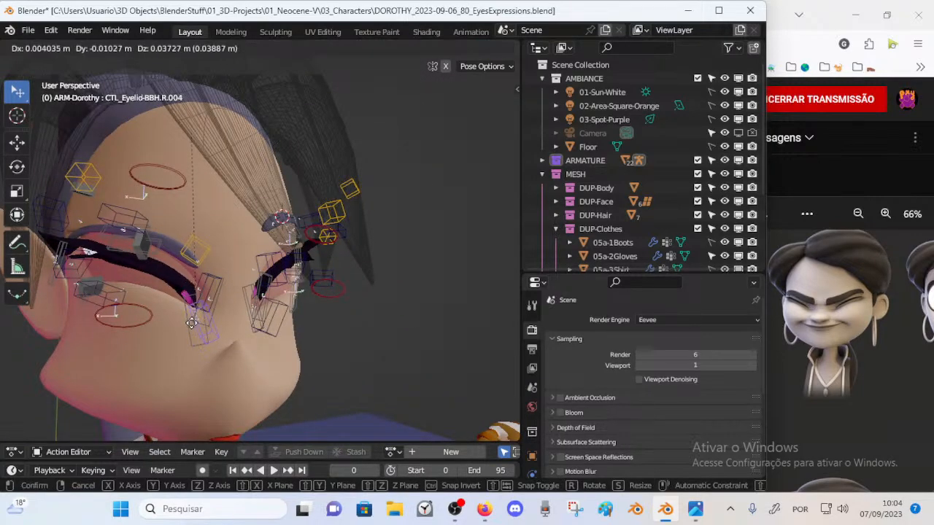
{"action": "left_click", "coordinate": [190, 337]}
Step: Reposition CTL-OrbicularisOculi-BBH.R.005 and the lower lid control beneath the right eye
{"action": "middle_click_drag", "start_coordinate": [190, 337], "coordinate": [192, 282]}
{"action": "left_click", "coordinate": [153, 265]}
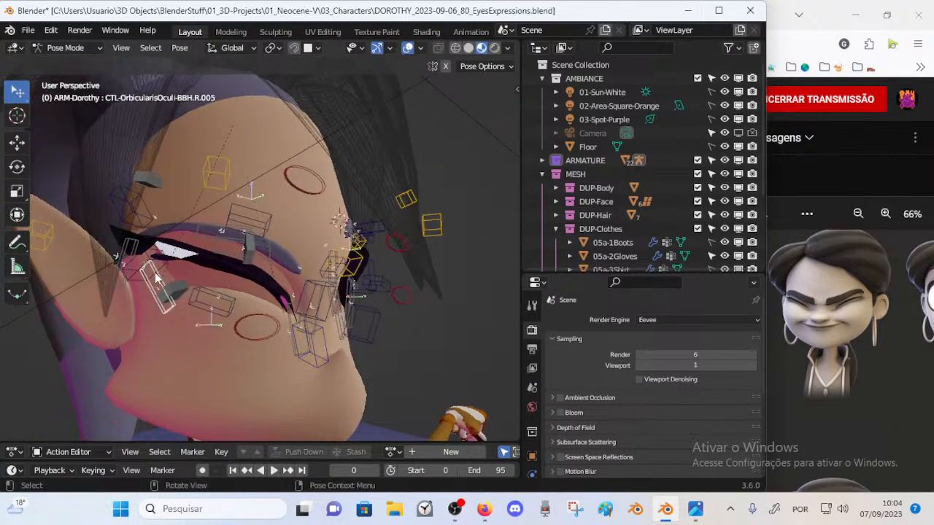
{"action": "key", "text": "g"}
{"action": "left_click", "coordinate": [148, 277]}
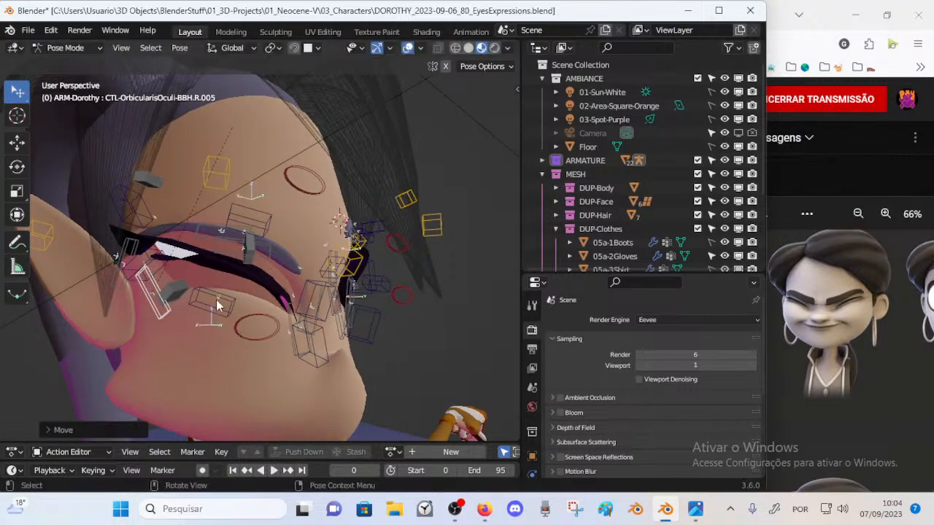
{"action": "left_click", "coordinate": [216, 307]}
{"action": "key", "text": "g"}
{"action": "left_click", "coordinate": [212, 313]}
{"action": "middle_click_drag", "start_coordinate": [248, 289], "coordinate": [182, 292]}
{"action": "key", "text": "g"}
{"action": "left_click", "coordinate": [209, 296]}
Step: Move CTL_Eyelid-BBH.R.006 and CTL_Eyelid-BBH.R.005 to close the outer gap of the right eye
{"action": "left_click", "coordinate": [159, 282]}
{"action": "left_click", "coordinate": [151, 266]}
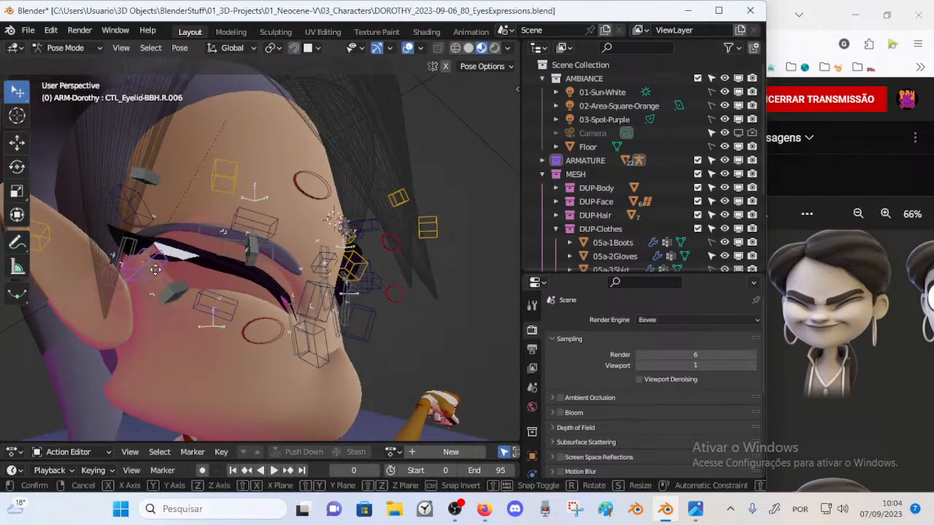
{"action": "key", "text": "g"}
{"action": "left_click", "coordinate": [151, 278]}
{"action": "middle_click_drag", "start_coordinate": [231, 281], "coordinate": [217, 294]}
{"action": "left_click", "coordinate": [205, 296]}
{"action": "key", "text": "g"}
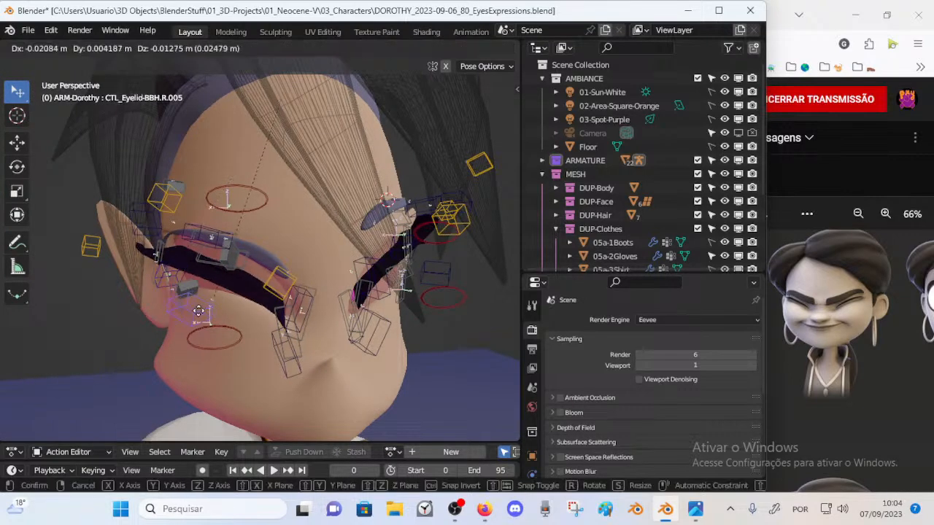
{"action": "left_click", "coordinate": [200, 299]}
Step: Move CTL_Eyelid-BBH.R.002 to cover the eye white under the right upper lid
{"action": "middle_click_drag", "start_coordinate": [199, 299], "coordinate": [237, 280]}
{"action": "left_click", "coordinate": [238, 233]}
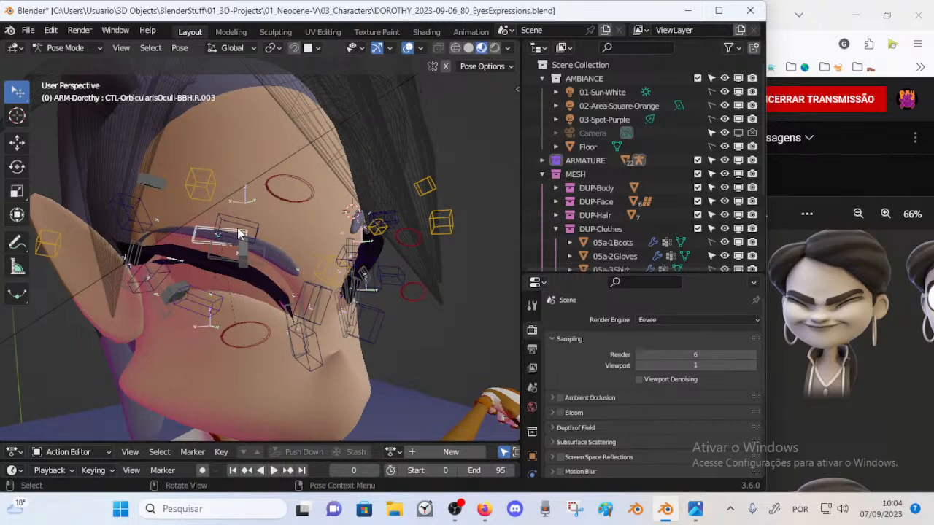
{"action": "key", "text": "g"}
{"action": "left_click", "coordinate": [182, 262]}
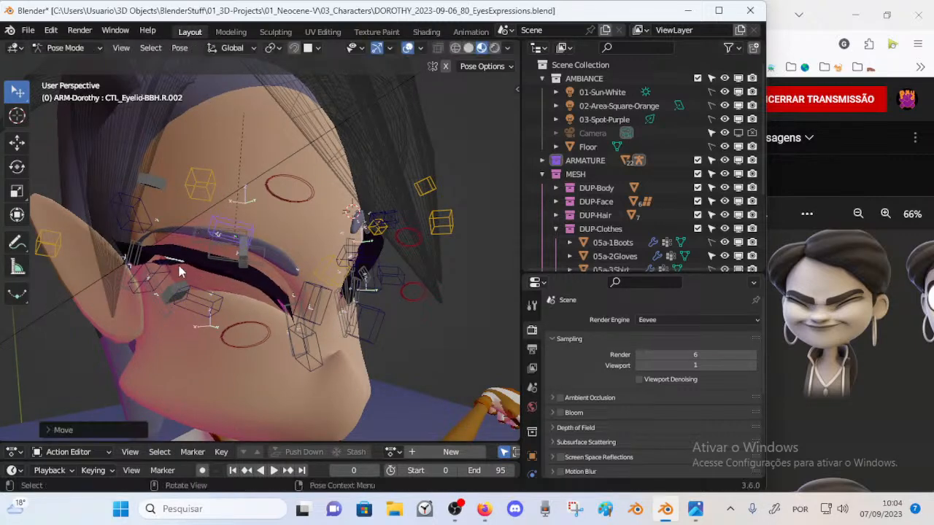
Step: Fine-tune CTL-EyeContour-Top.R and CTL-EyeContour-Bot.R to settle the closed shape of the right eye
{"action": "left_click", "coordinate": [228, 339]}
{"action": "key", "text": "g"}
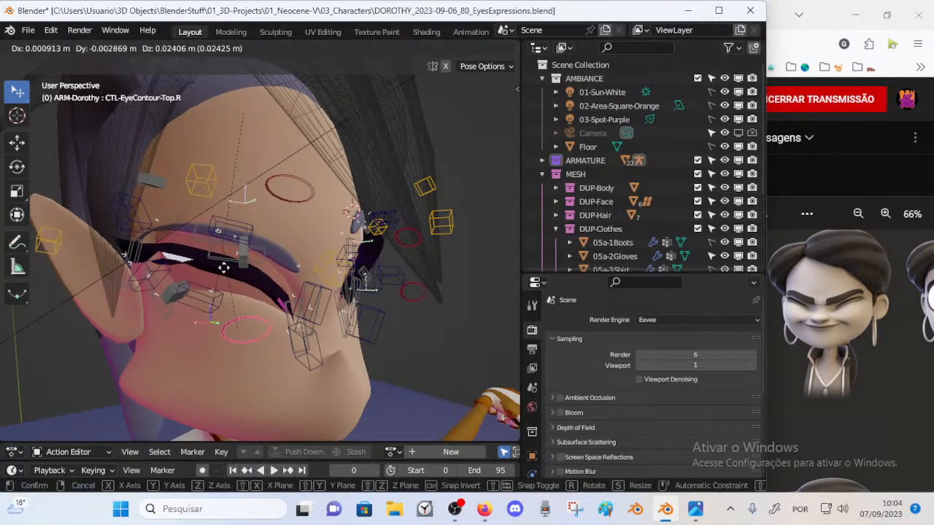
{"action": "left_click", "coordinate": [225, 327]}
{"action": "middle_click_drag", "start_coordinate": [190, 315], "coordinate": [219, 307]}
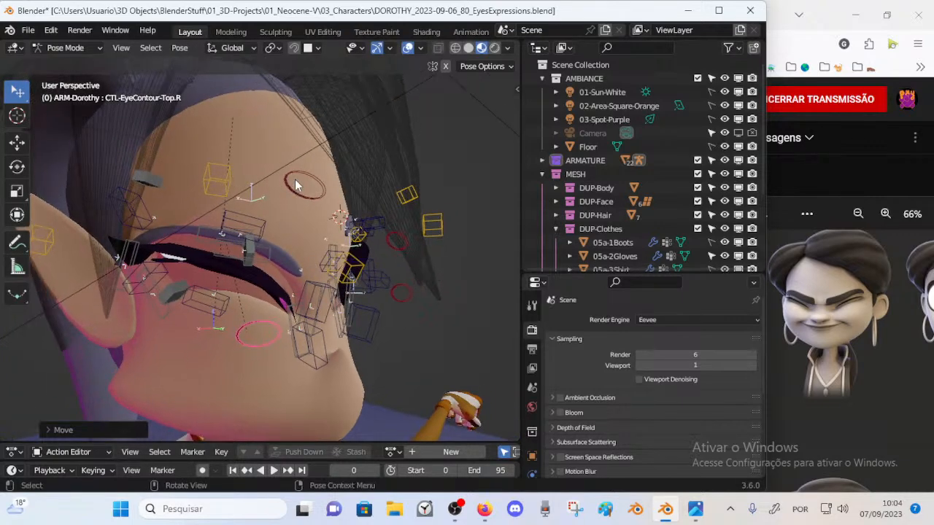
{"action": "left_click", "coordinate": [284, 182]}
{"action": "key", "text": "g"}
{"action": "left_click", "coordinate": [199, 133]}
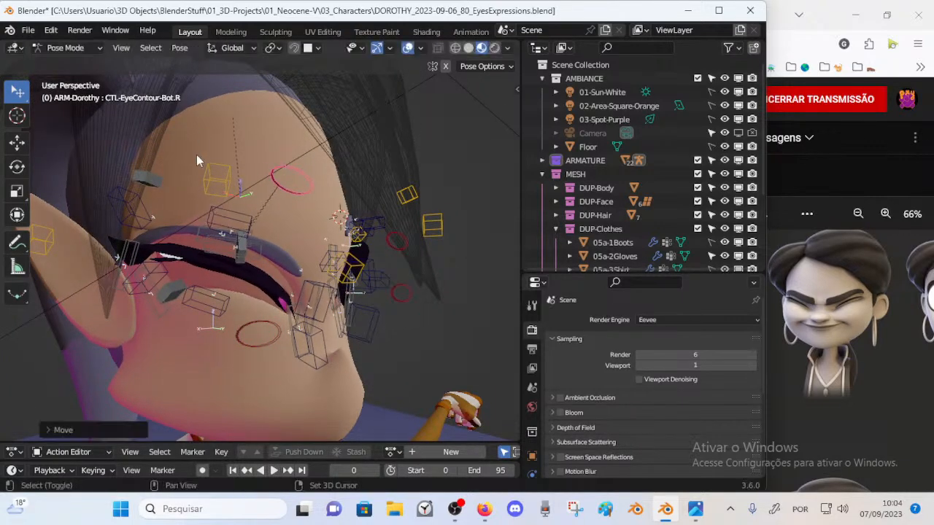
Step: Adjust the left eye's outer lid controls, including CTL_Eyelid-BBH.L.001 and CTL_Eyelid-BBH.L.006
{"action": "middle_click_drag", "start_coordinate": [220, 209], "coordinate": [398, 211]}
{"action": "left_click", "coordinate": [315, 364]}
{"action": "key", "text": "g"}
{"action": "left_click", "coordinate": [321, 378]}
{"action": "left_click", "coordinate": [405, 206]}
{"action": "key", "text": "g"}
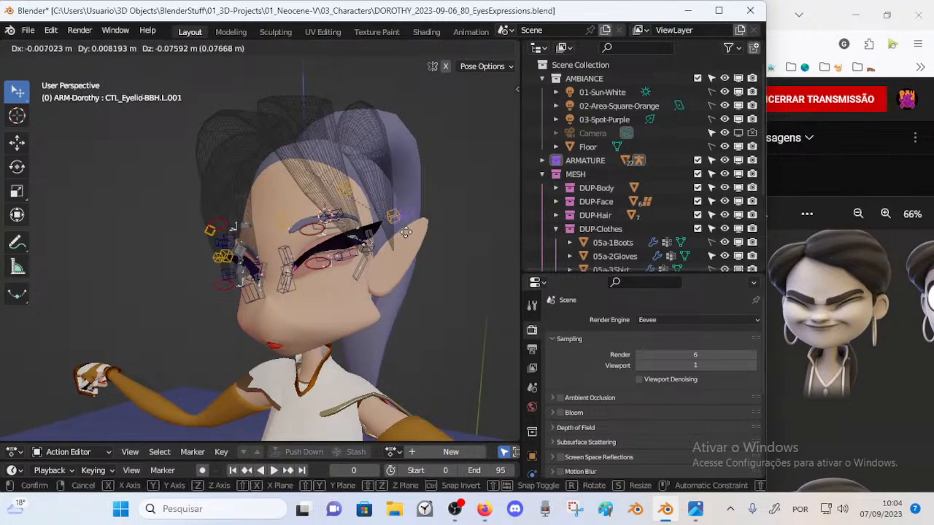
{"action": "left_click", "coordinate": [415, 145]}
{"action": "left_click", "coordinate": [362, 252]}
{"action": "key", "text": "g"}
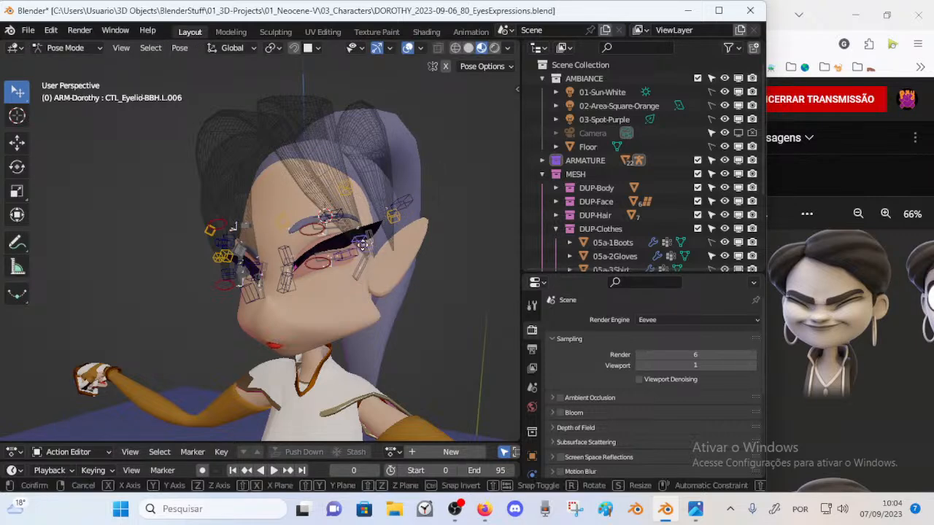
{"action": "left_click", "coordinate": [363, 286]}
Step: Move and rotate CTL_Eyebrow-BB-Handler.L.001 to shape the inner end of the left eyebrow
{"action": "middle_click_drag", "start_coordinate": [363, 286], "coordinate": [314, 221]}
{"action": "left_click", "coordinate": [328, 240]}
{"action": "key", "text": "g"}
{"action": "left_click", "coordinate": [307, 222]}
{"action": "key", "text": "r"}
{"action": "left_click", "coordinate": [375, 281]}
{"action": "key", "text": "g"}
{"action": "left_click", "coordinate": [372, 278]}
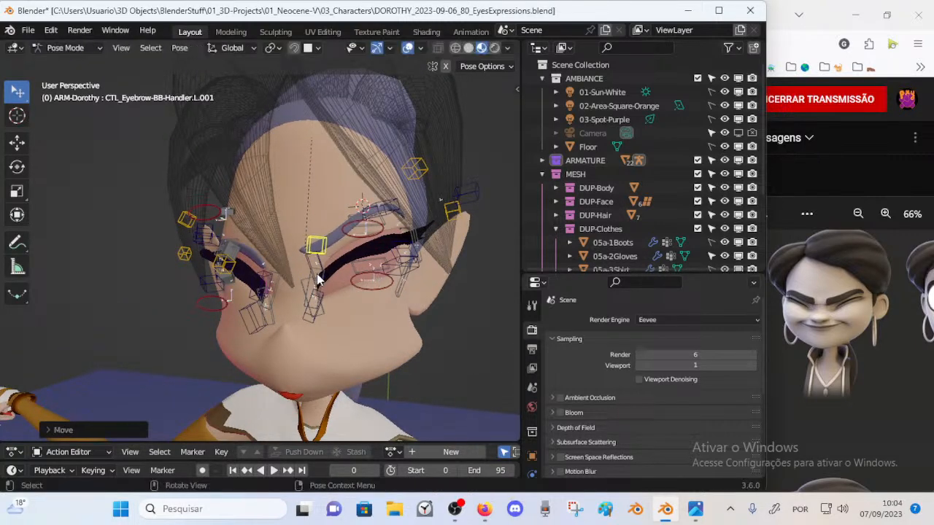
Step: Fine-tune CTL_Eyebrow-BB-Handler.L.001 so the left eyebrow's inner end sits low beside the nose bridge
{"action": "key", "text": "g"}
{"action": "left_click", "coordinate": [357, 248]}
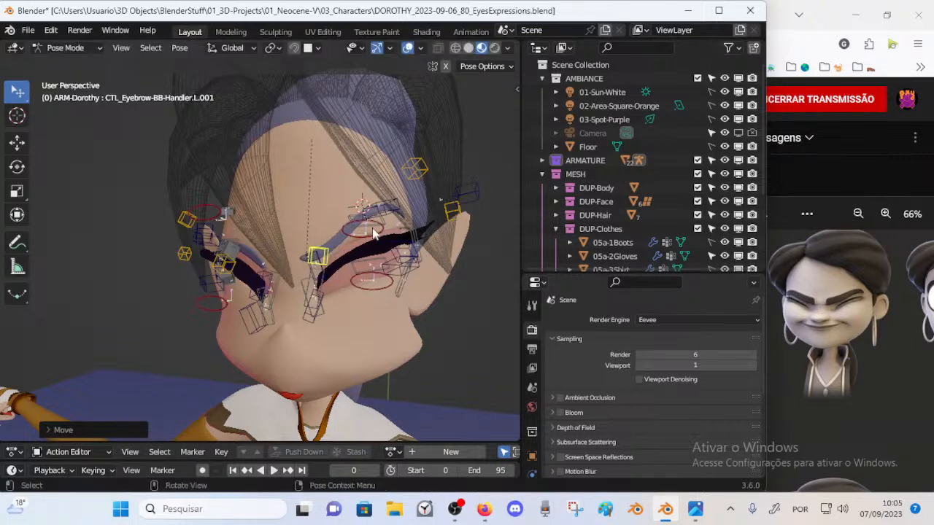
{"action": "middle_click_drag", "start_coordinate": [326, 269], "coordinate": [317, 246]}
{"action": "key", "text": "g"}
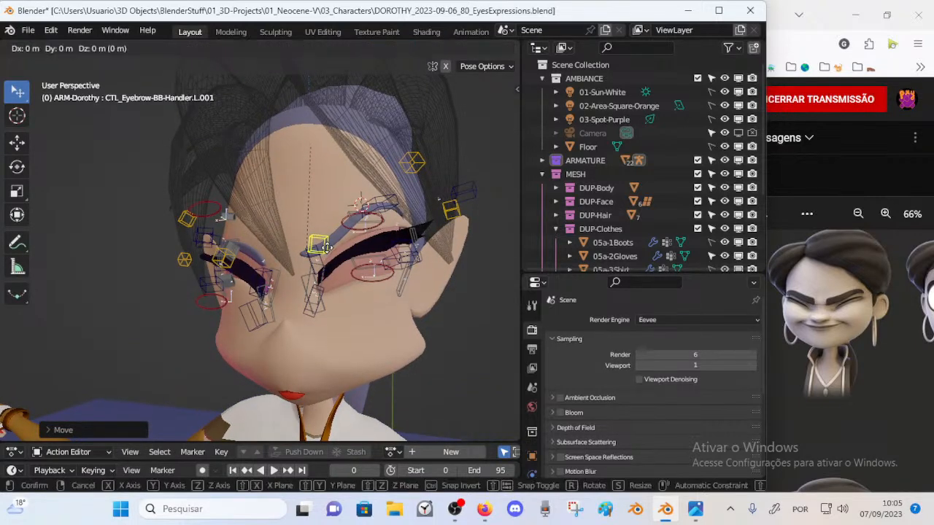
{"action": "left_click", "coordinate": [328, 250]}
Step: Move CTL-EyeContour-Bot.L down slightly to tighten the contour above the left eye
{"action": "left_click", "coordinate": [348, 224]}
{"action": "key", "text": "g"}
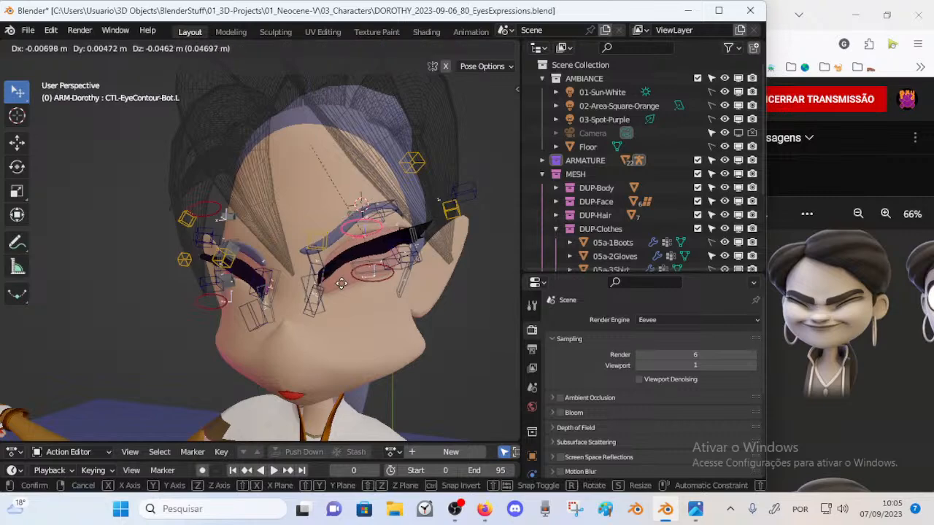
{"action": "left_click", "coordinate": [353, 258]}
{"action": "middle_click_drag", "start_coordinate": [373, 269], "coordinate": [359, 277]}
Step: Reposition CTL-OrbicularisOculi-BBH.L.006 to shape the skin fold over the closed left eye
{"action": "middle_click_drag", "start_coordinate": [341, 309], "coordinate": [241, 299], "text": "shift"}
{"action": "left_click", "coordinate": [353, 291]}
{"action": "key", "text": "g"}
{"action": "left_click", "coordinate": [376, 288]}
{"action": "key", "text": "g"}
{"action": "left_click", "coordinate": [305, 286]}
{"action": "middle_click_drag", "start_coordinate": [304, 286], "coordinate": [418, 264]}
{"action": "scroll", "coordinate": [403, 275], "scroll_direction": "up", "scroll_amount": 1}
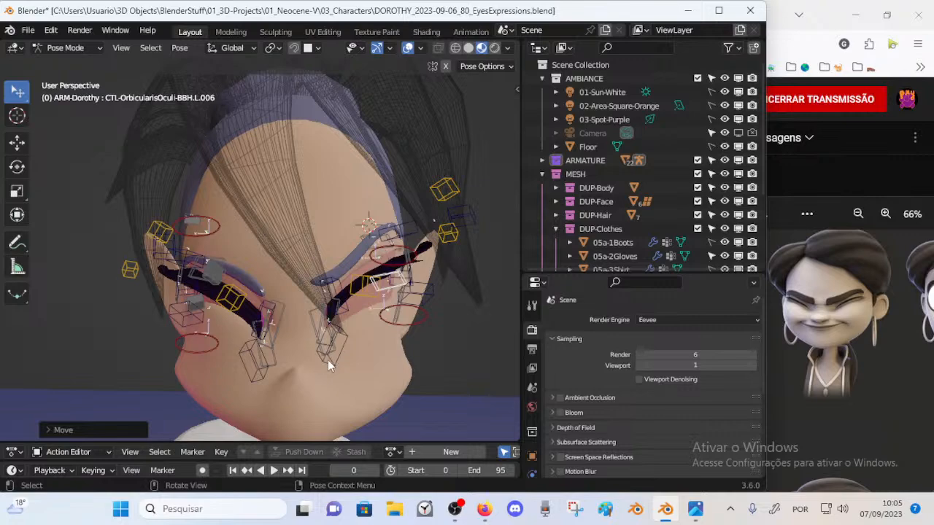
{"action": "mouse_move", "coordinate": [339, 360]}
{"action": "middle_mouse_down"}
{"action": "mouse_move", "coordinate": [348, 336]}
{"action": "mouse_move", "coordinate": [343, 357]}
{"action": "middle_mouse_up"}
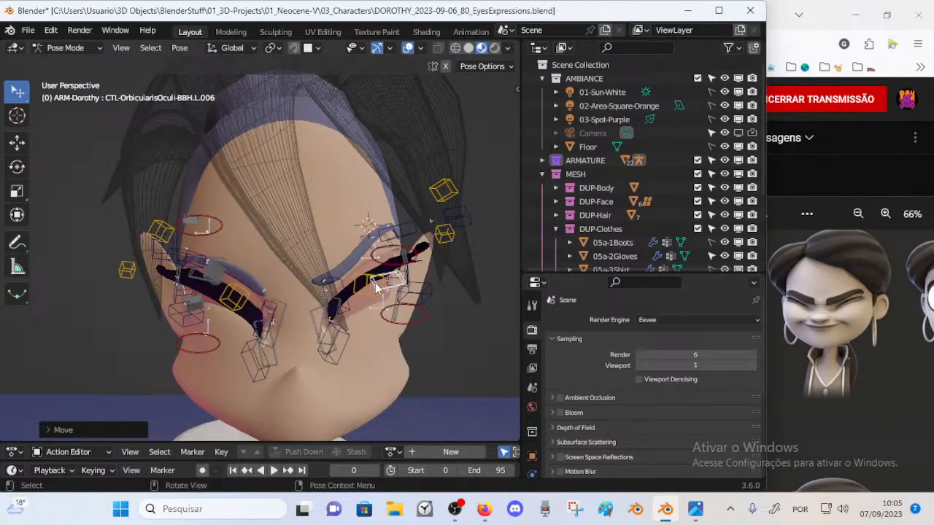
{"action": "scroll", "coordinate": [400, 281], "scroll_direction": "up", "scroll_amount": 2}
Step: Move and rotate CTL-OrbicularisOculi-BBH.L.003 to adjust the skin around the left eye
{"action": "left_click", "coordinate": [429, 244]}
{"action": "middle_click_drag", "start_coordinate": [428, 244], "coordinate": [373, 263]}
{"action": "key", "text": "g"}
{"action": "left_click", "coordinate": [517, 261]}
{"action": "key", "text": "r"}
{"action": "left_click", "coordinate": [458, 239]}
{"action": "middle_click_drag", "start_coordinate": [458, 246], "coordinate": [377, 221]}
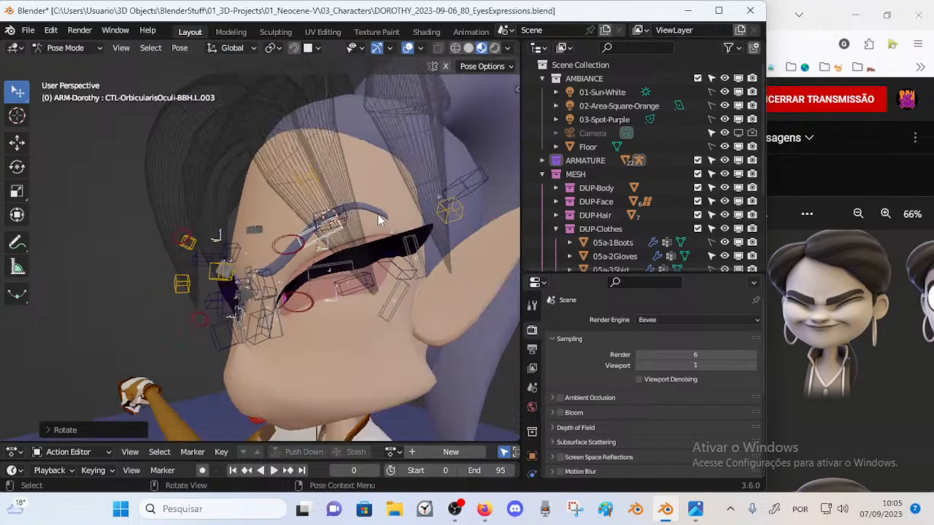
Step: Move CTL_Eyebrow-BB-Handler.L.002 to reshape the middle of the left eyebrow's arch
{"action": "left_click", "coordinate": [318, 181]}
{"action": "key", "text": "g"}
{"action": "left_click", "coordinate": [387, 183]}
{"action": "key", "text": "g"}
{"action": "left_click", "coordinate": [327, 219]}
{"action": "scroll", "coordinate": [312, 274], "scroll_direction": "up", "scroll_amount": 3}
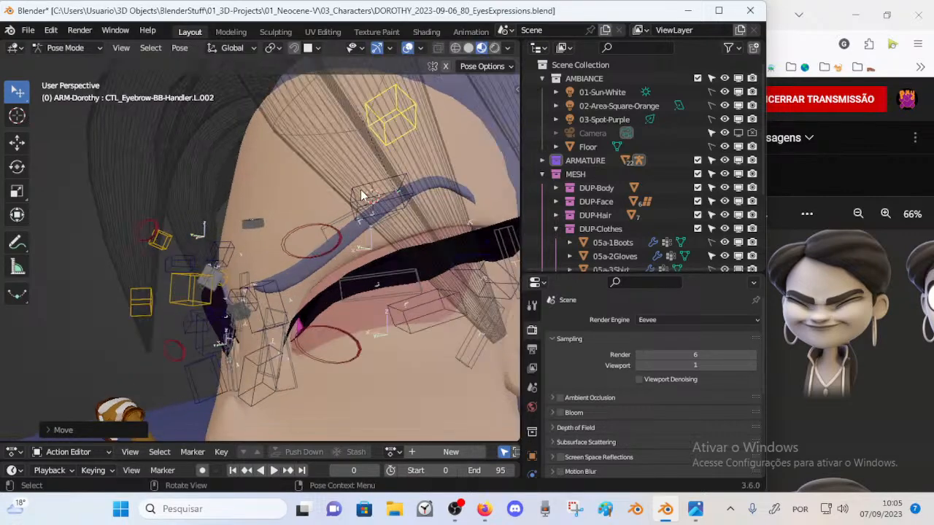
{"action": "key", "text": "g"}
{"action": "left_click", "coordinate": [332, 235]}
Step: Move CTL_Eyebrow-BB-Handler.L.001 slightly down to refine the curve of the left eyebrow's inner end
{"action": "middle_click_drag", "start_coordinate": [299, 289], "coordinate": [292, 279]}
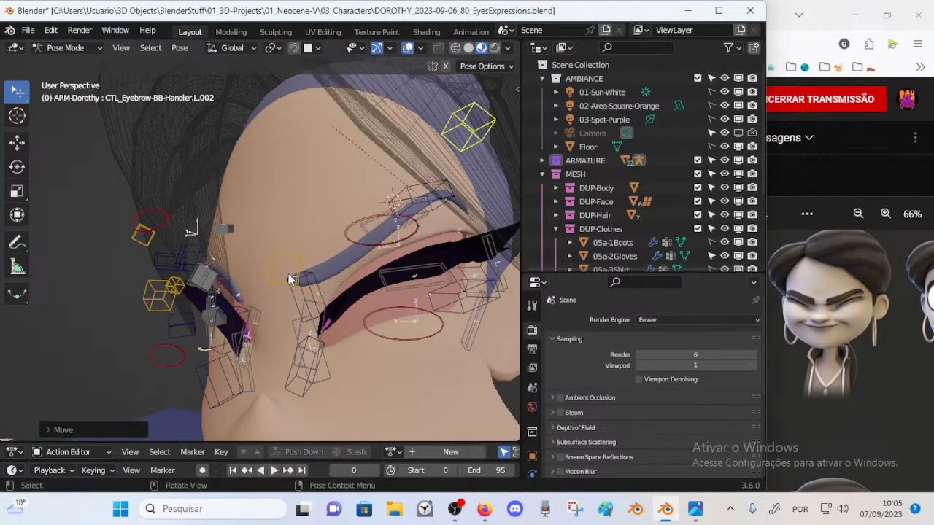
{"action": "left_click", "coordinate": [287, 272]}
{"action": "key", "text": "g"}
{"action": "key", "text": "Escape"}
{"action": "left_click", "coordinate": [286, 271]}
{"action": "key", "text": "g"}
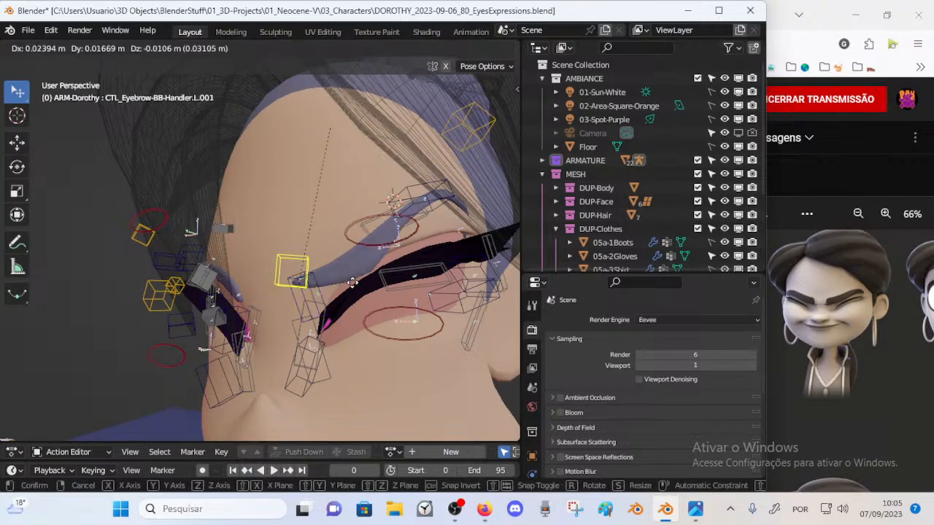
{"action": "left_click", "coordinate": [334, 287]}
{"action": "scroll", "coordinate": [334, 287], "scroll_direction": "up", "scroll_amount": 3}
{"action": "key", "text": "g"}
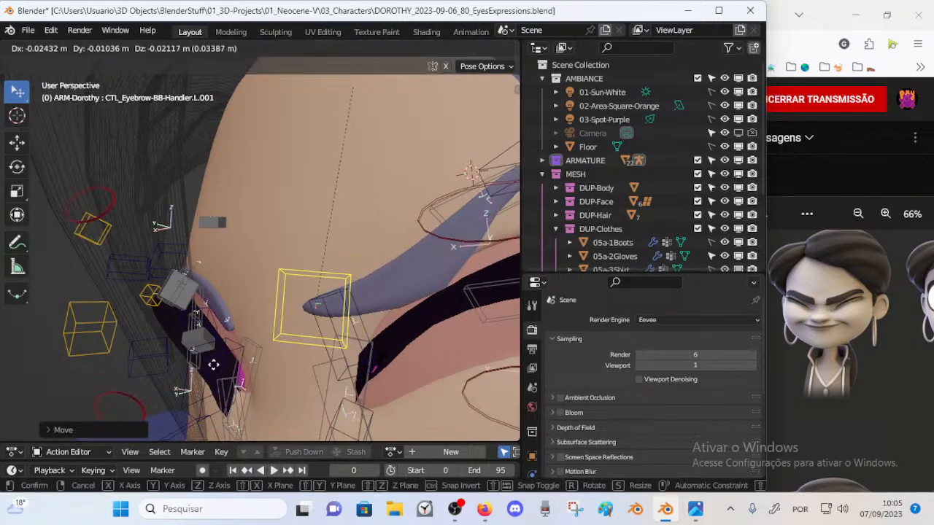
{"action": "left_click", "coordinate": [223, 298]}
Step: Move and rotate CTL_Eyebrow-BB-Handler.L.003 to curve the outer end of the left eyebrow
{"action": "scroll", "coordinate": [352, 292], "scroll_direction": "down", "scroll_amount": 4}
{"action": "middle_click_drag", "start_coordinate": [352, 292], "coordinate": [397, 254]}
{"action": "left_click", "coordinate": [446, 234]}
{"action": "key", "text": "g"}
{"action": "left_click", "coordinate": [475, 234]}
{"action": "key", "text": "g"}
{"action": "left_click", "coordinate": [377, 189]}
{"action": "key", "text": "r"}
{"action": "left_click", "coordinate": [417, 268]}
{"action": "key", "text": "g"}
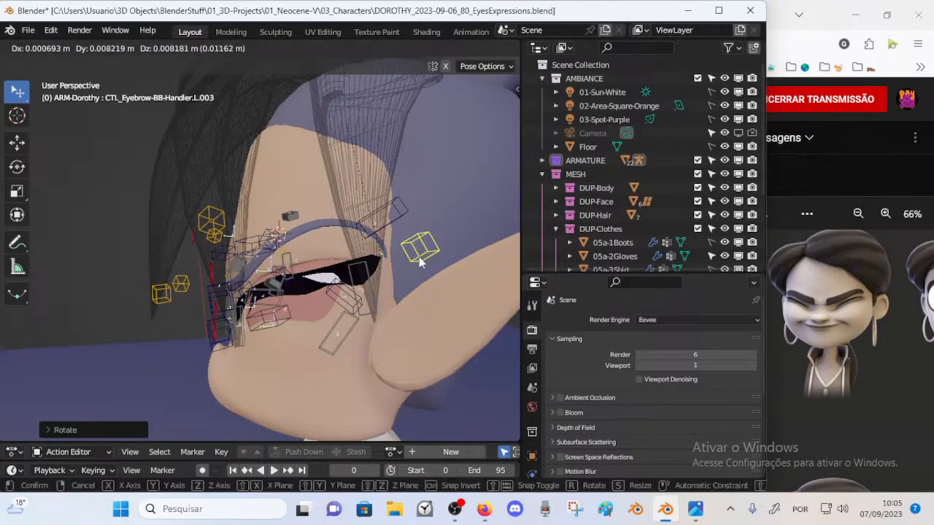
{"action": "left_click", "coordinate": [416, 250]}
Step: Readjust CTL_Eyebrow-BB-Handler.L.002 to smooth the left eyebrow's arch into its outer end
{"action": "middle_click_drag", "start_coordinate": [417, 250], "coordinate": [351, 256]}
{"action": "left_click", "coordinate": [323, 212]}
{"action": "key", "text": "g"}
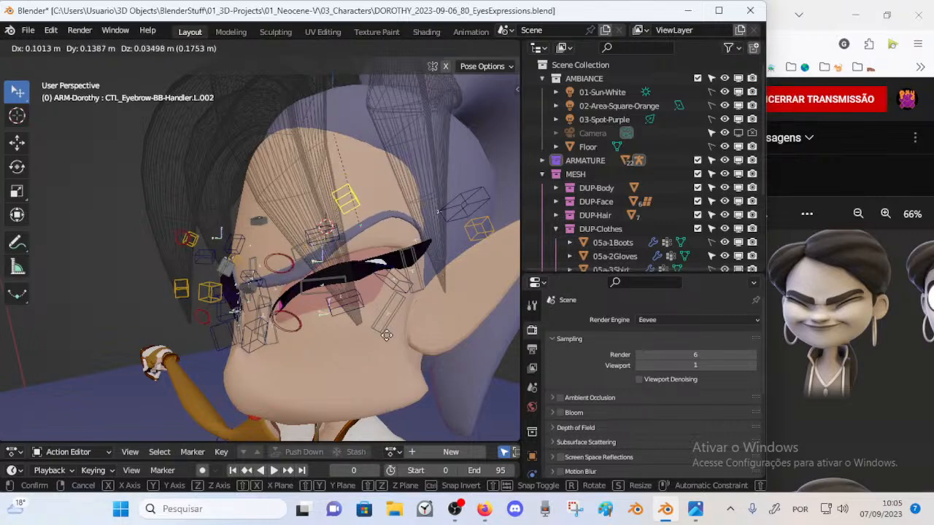
{"action": "left_click", "coordinate": [357, 198]}
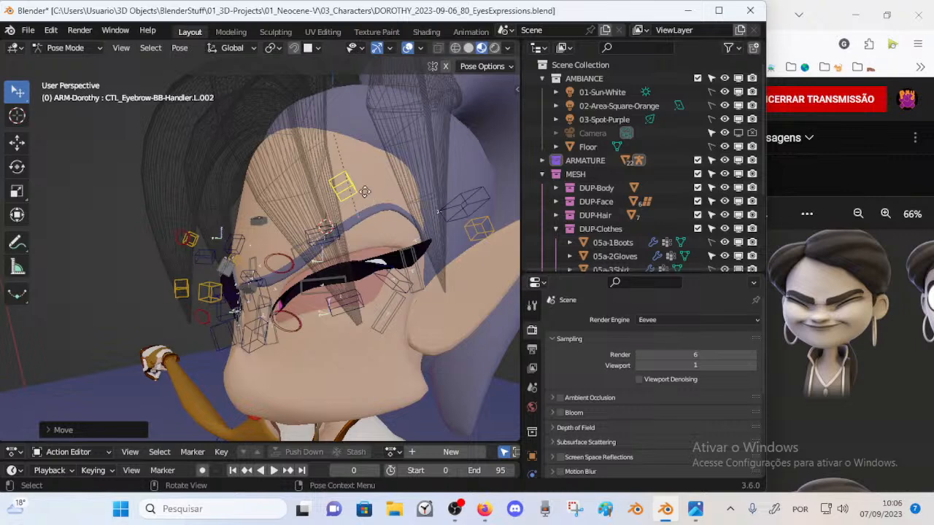
{"action": "key", "text": "g"}
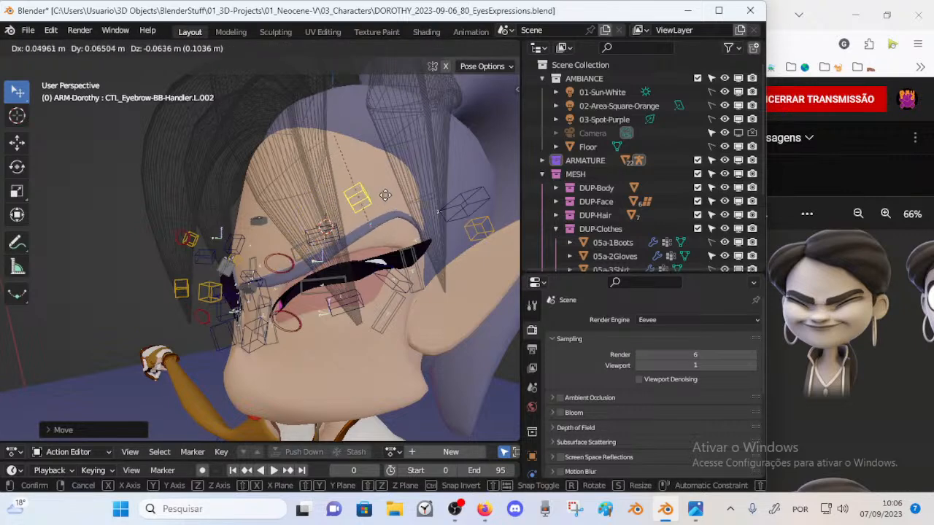
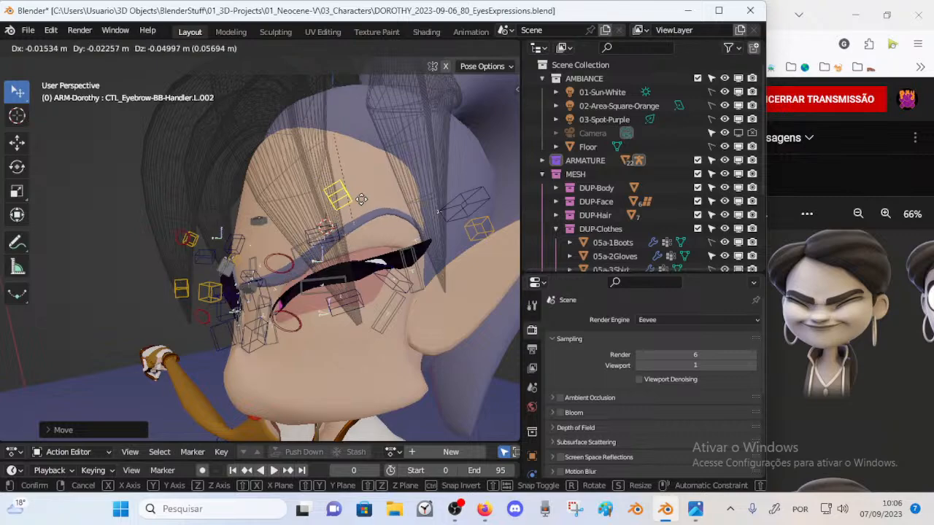
{"action": "middle_click_drag", "start_coordinate": [364, 232], "coordinate": [294, 262]}
{"action": "left_click", "coordinate": [361, 248]}
Step: Move and rotate CTL_Eyebrow-BB-Handler.R.001 to pull the right eyebrow's inner end down toward the nose
{"action": "left_click", "coordinate": [267, 274]}
{"action": "key", "text": "g"}
{"action": "left_click", "coordinate": [275, 289]}
{"action": "scroll", "coordinate": [276, 290], "scroll_direction": "up", "scroll_amount": 2}
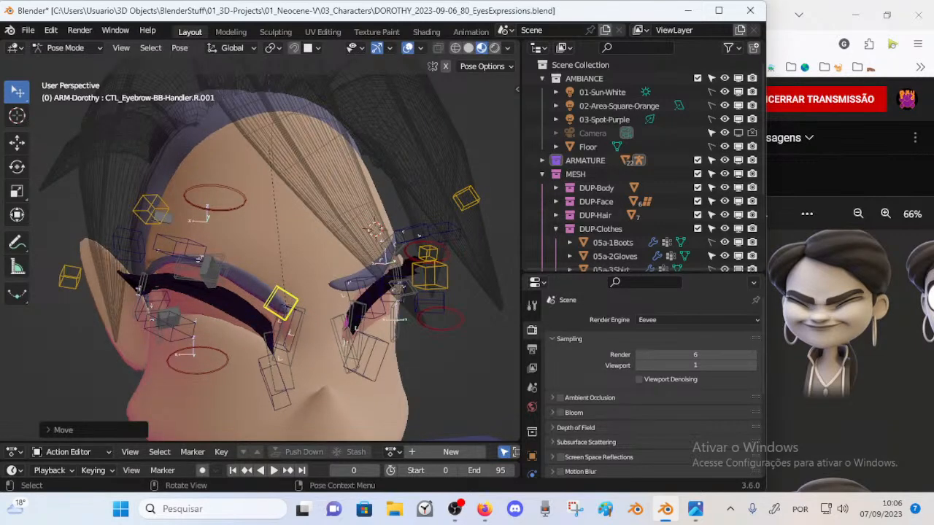
{"action": "key", "text": "r"}
{"action": "left_click", "coordinate": [328, 307]}
{"action": "key", "text": "g"}
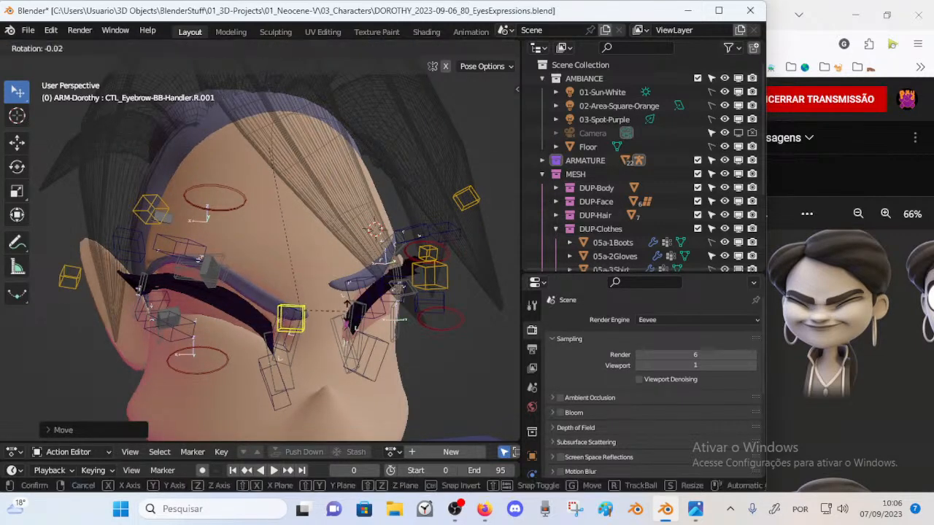
{"action": "left_click", "coordinate": [217, 288]}
{"action": "middle_click_drag", "start_coordinate": [217, 289], "coordinate": [215, 259]}
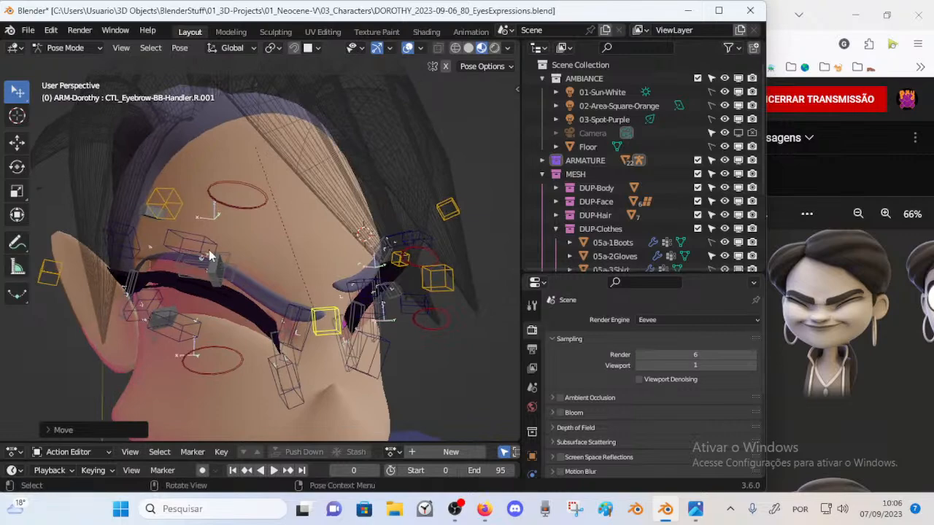
Step: Move CTL_Eyebrow-BB-Handler.R.002 slightly, and move and rotate CTL_Eyebrow-BB-Handler.R.003 to shape the right eyebrow's outer half
{"action": "left_click", "coordinate": [176, 213]}
{"action": "key", "text": "g"}
{"action": "left_click", "coordinate": [194, 213]}
{"action": "left_click", "coordinate": [43, 274]}
{"action": "middle_click_drag", "start_coordinate": [44, 274], "coordinate": [100, 299]}
{"action": "key", "text": "g"}
{"action": "left_click", "coordinate": [135, 258]}
{"action": "middle_click_drag", "start_coordinate": [134, 258], "coordinate": [188, 243]}
{"action": "key", "text": "g"}
{"action": "left_click", "coordinate": [182, 232]}
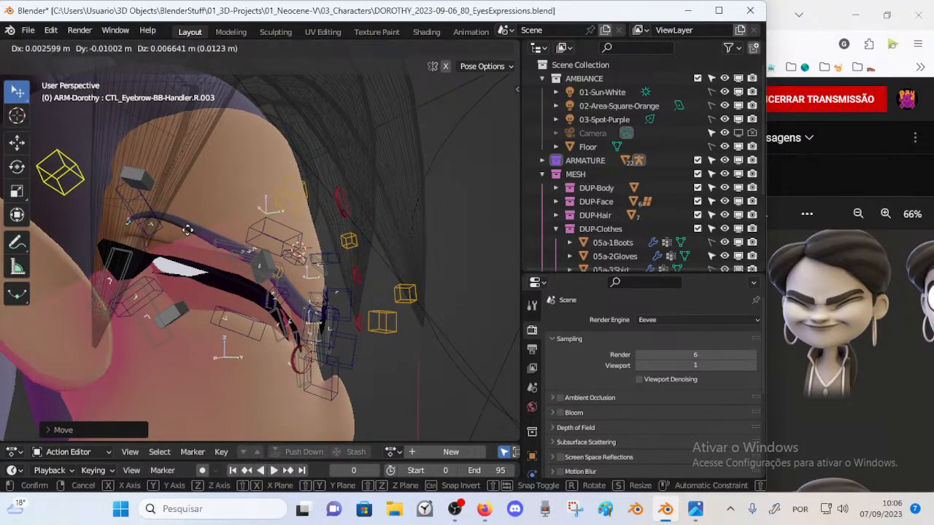
{"action": "mouse_move", "coordinate": [248, 235]}
{"action": "middle_mouse_down"}
{"action": "mouse_move", "coordinate": [223, 243]}
{"action": "mouse_move", "coordinate": [264, 240]}
{"action": "middle_mouse_up"}
{"action": "key", "text": "r"}
{"action": "left_click", "coordinate": [238, 224]}
Step: Move CTL_Eyebrow-BB-Handler.R.002 to reshape the middle of the right eyebrow's arch
{"action": "left_click", "coordinate": [247, 211]}
{"action": "key", "text": "g"}
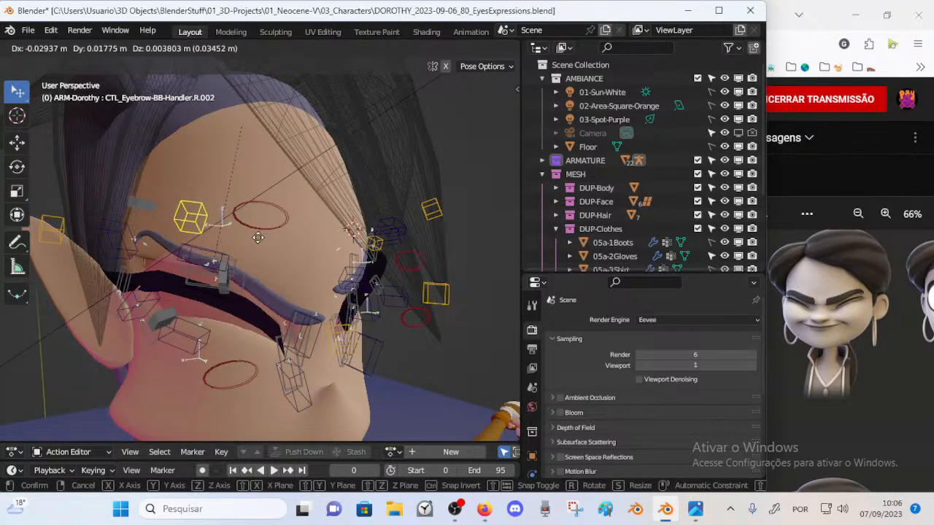
{"action": "left_click", "coordinate": [249, 242]}
{"action": "key", "text": "g"}
{"action": "middle_click_drag", "start_coordinate": [318, 291], "coordinate": [241, 284]}
{"action": "left_click", "coordinate": [339, 299]}
Step: Rotate and reposition CTL_Eyebrow-BB-Handler.R.001 to change the bend of the right eyebrow's inner end
{"action": "left_click", "coordinate": [242, 339]}
{"action": "middle_click_drag", "start_coordinate": [243, 339], "coordinate": [310, 315]}
{"action": "key", "text": "r"}
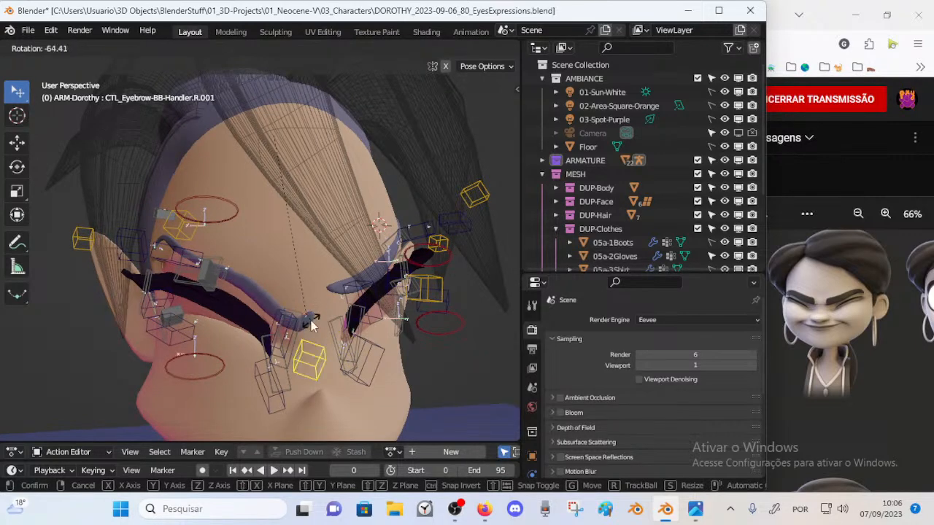
{"action": "left_click", "coordinate": [311, 325]}
{"action": "key", "text": "g"}
{"action": "left_click", "coordinate": [299, 295]}
Step: Refine the rotation and position of CTL_Eyebrow-BB-Handler.R.001 to smooth the right eyebrow's inner tip
{"action": "middle_click_drag", "start_coordinate": [298, 301], "coordinate": [318, 297]}
{"action": "key", "text": "r"}
{"action": "left_click", "coordinate": [275, 335]}
{"action": "key", "text": "g"}
{"action": "left_click", "coordinate": [283, 313]}
{"action": "key", "text": "r"}
{"action": "left_click", "coordinate": [317, 287]}
{"action": "key", "text": "g"}
{"action": "left_click", "coordinate": [241, 296]}
Step: Nudge CTL_Eyebrow-BB-Handler.R.002 and CTL_Eyebrow-BB-Handler.R.003 to even out the right eyebrow's outer curve
{"action": "middle_click_drag", "start_coordinate": [221, 249], "coordinate": [226, 232]}
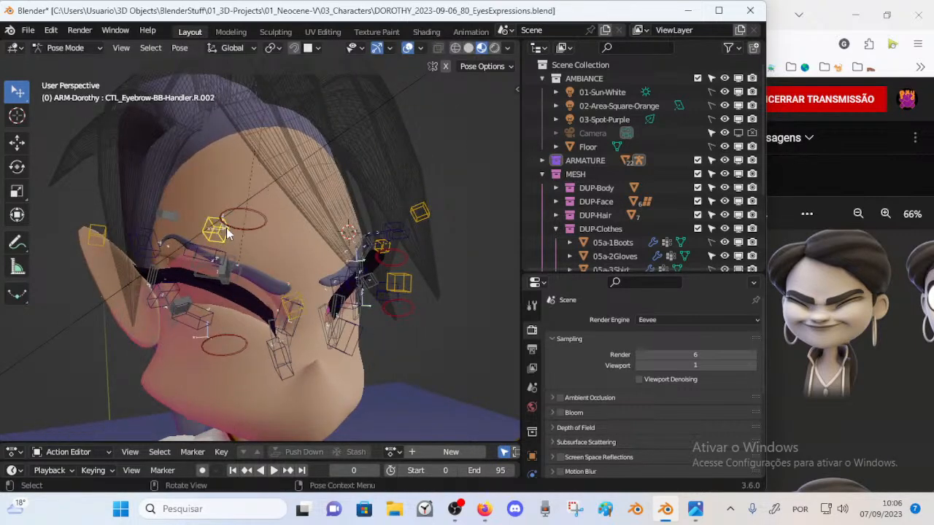
{"action": "key", "text": "g"}
{"action": "left_click", "coordinate": [230, 230]}
{"action": "key", "text": "g"}
{"action": "left_click", "coordinate": [140, 246]}
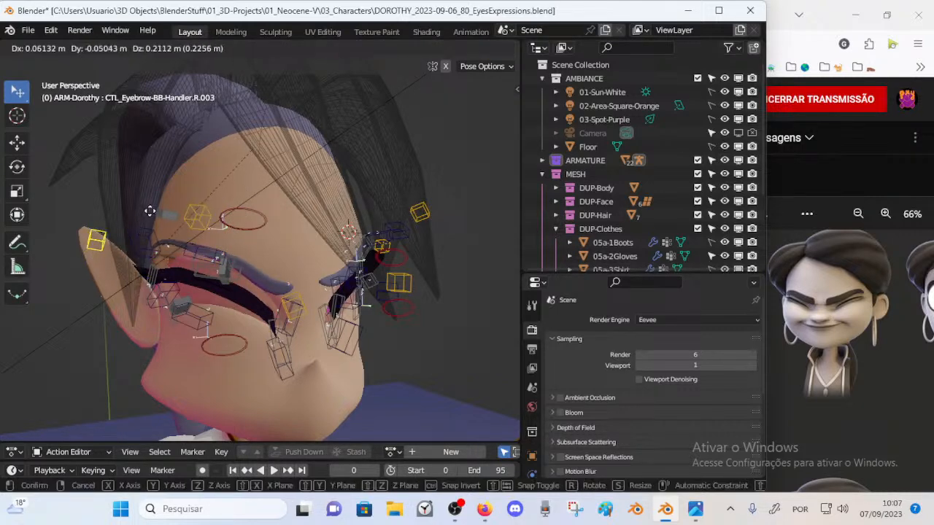
{"action": "left_click", "coordinate": [155, 215]}
Step: Adjust CTL-EyeContour-Bot.R and CTL-OrbicularisOculi-BBH.R.006 to shape the skin between the right eyebrow and eyelid
{"action": "left_click", "coordinate": [251, 222]}
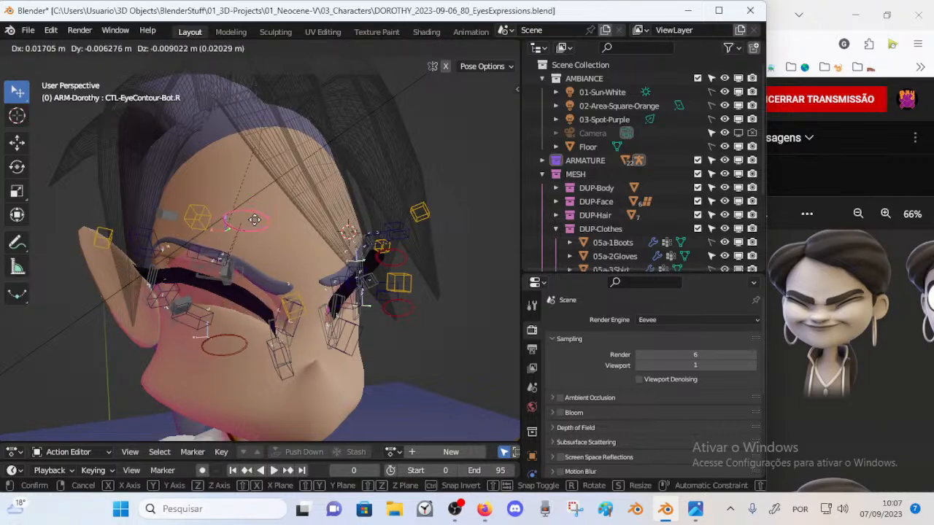
{"action": "key", "text": "g"}
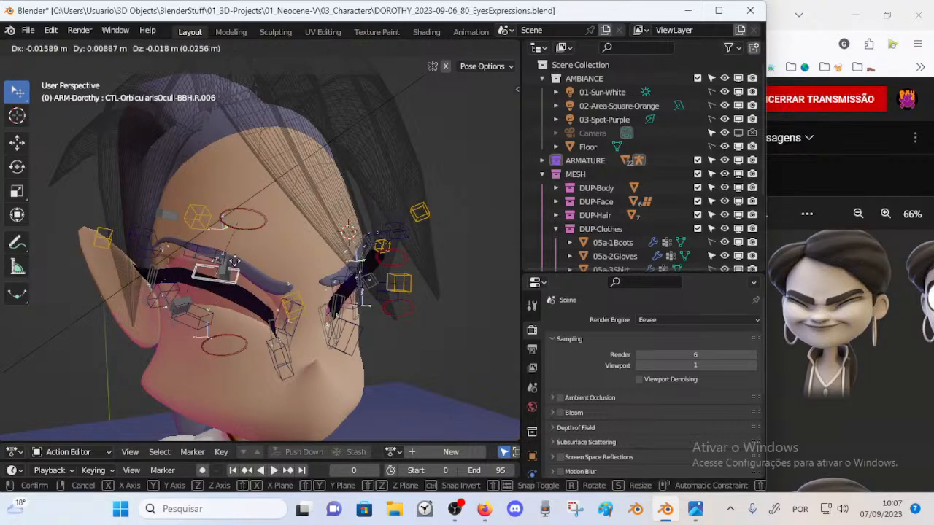
{"action": "left_click", "coordinate": [232, 265]}
{"action": "middle_click_drag", "start_coordinate": [243, 280], "coordinate": [272, 298]}
{"action": "key", "text": "g"}
{"action": "left_click", "coordinate": [198, 264]}
{"action": "scroll", "coordinate": [272, 298], "scroll_direction": "down", "scroll_amount": 2}
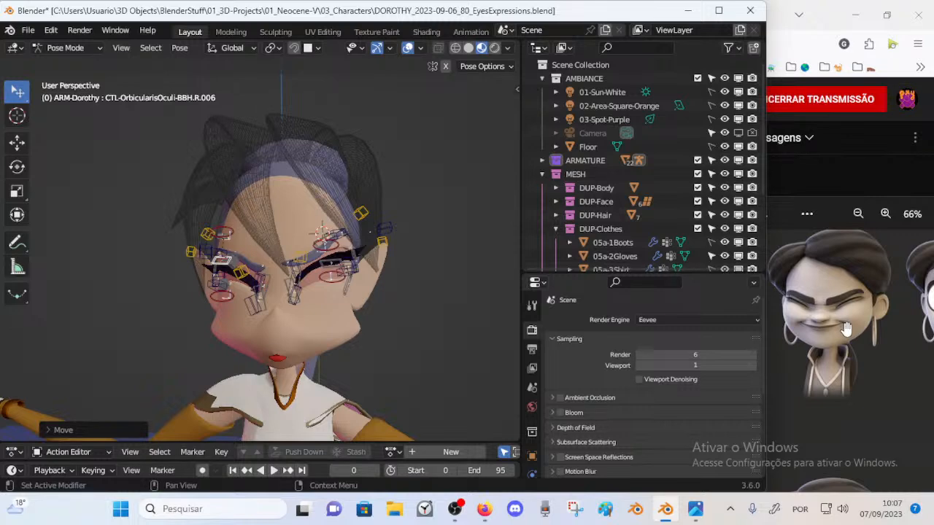
Step: Fine-tune CTL-EyeContour-Bot.L and CTL-EyeContour-Top.L around the closed left eye
{"action": "scroll", "coordinate": [264, 298], "scroll_direction": "up", "scroll_amount": 4}
{"action": "middle_click_drag", "start_coordinate": [266, 298], "coordinate": [340, 284]}
{"action": "scroll", "coordinate": [288, 302], "scroll_direction": "down", "scroll_amount": 2}
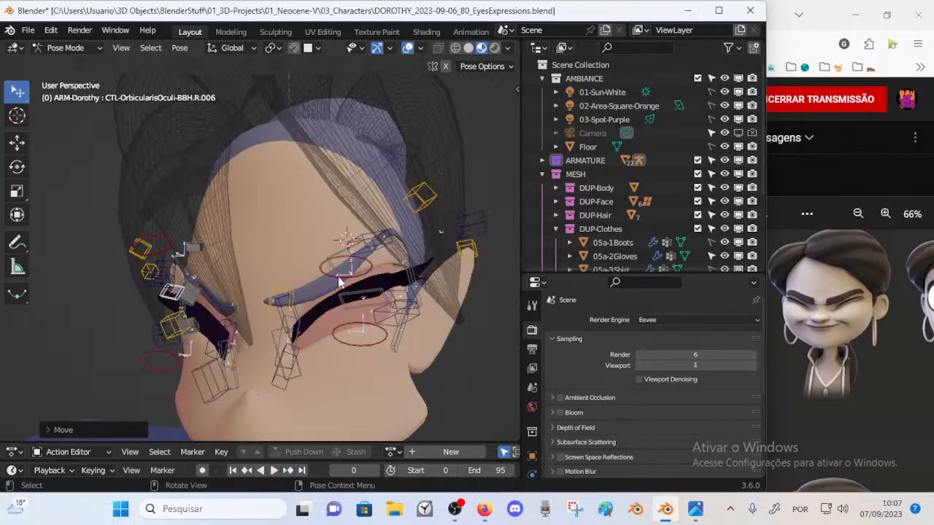
{"action": "left_click", "coordinate": [340, 284]}
{"action": "key", "text": "g"}
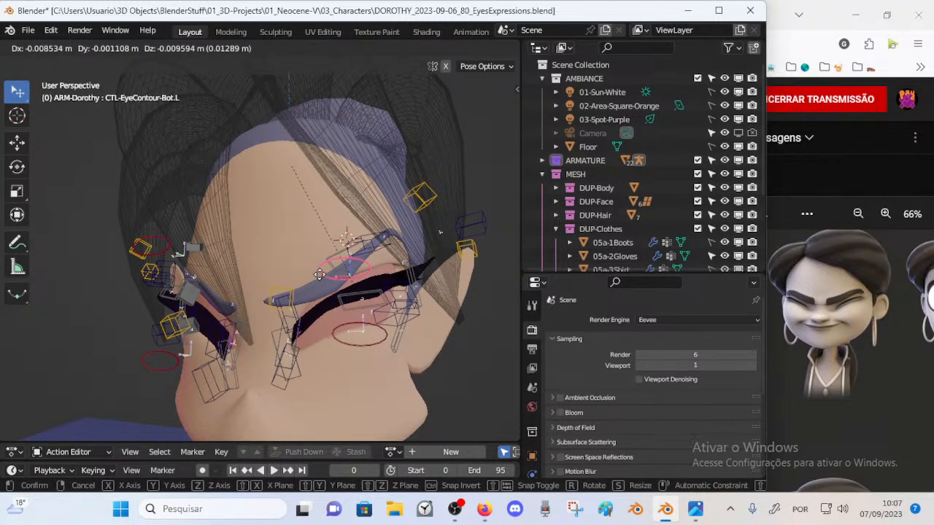
{"action": "left_click", "coordinate": [319, 280]}
{"action": "left_click", "coordinate": [345, 336]}
{"action": "key", "text": "g"}
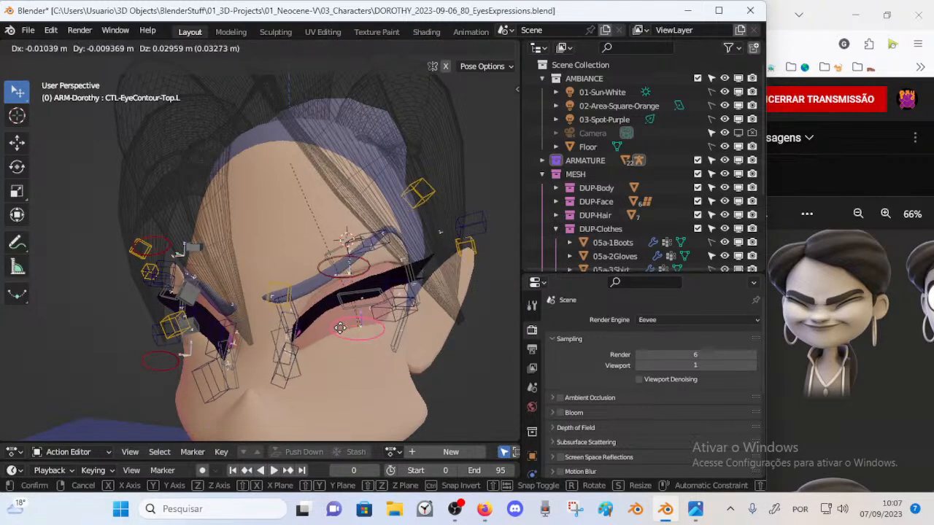
{"action": "left_click", "coordinate": [341, 344]}
Step: Move CTL_Eyebrow-BB-Handler.R.002 to adjust the arch of the right eyebrow
{"action": "middle_click_drag", "start_coordinate": [340, 344], "coordinate": [275, 309]}
{"action": "left_click", "coordinate": [180, 238]}
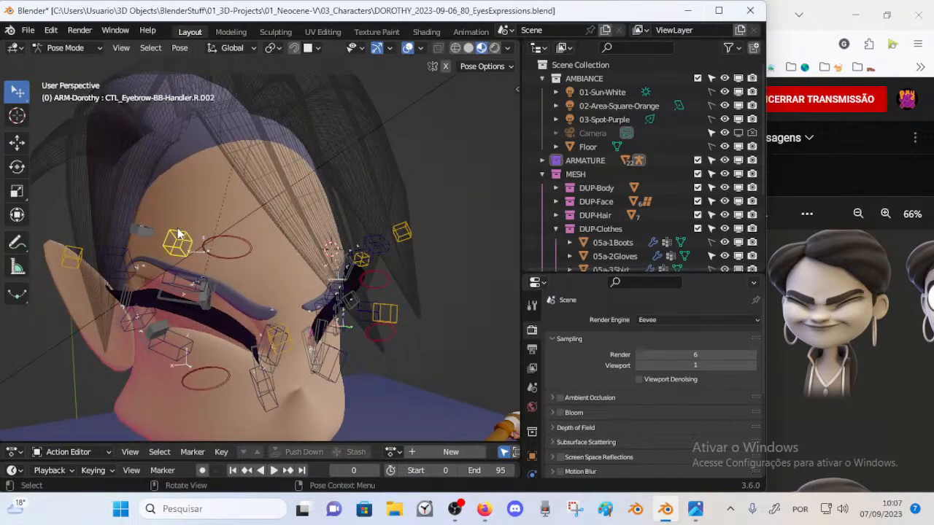
{"action": "middle_click_drag", "start_coordinate": [180, 238], "coordinate": [202, 238]}
{"action": "key", "text": "g"}
{"action": "left_click", "coordinate": [211, 233]}
Step: Move CTL_Eyebrow-BB-Handler.R.001 up to straighten the inner end of the right eyebrow
{"action": "left_click", "coordinate": [294, 337]}
{"action": "mouse_move", "coordinate": [295, 336]}
{"action": "middle_mouse_down"}
{"action": "mouse_move", "coordinate": [265, 295]}
{"action": "mouse_move", "coordinate": [134, 318]}
{"action": "mouse_move", "coordinate": [272, 309]}
{"action": "middle_mouse_up"}
{"action": "key", "text": "g"}
{"action": "left_click", "coordinate": [270, 298]}
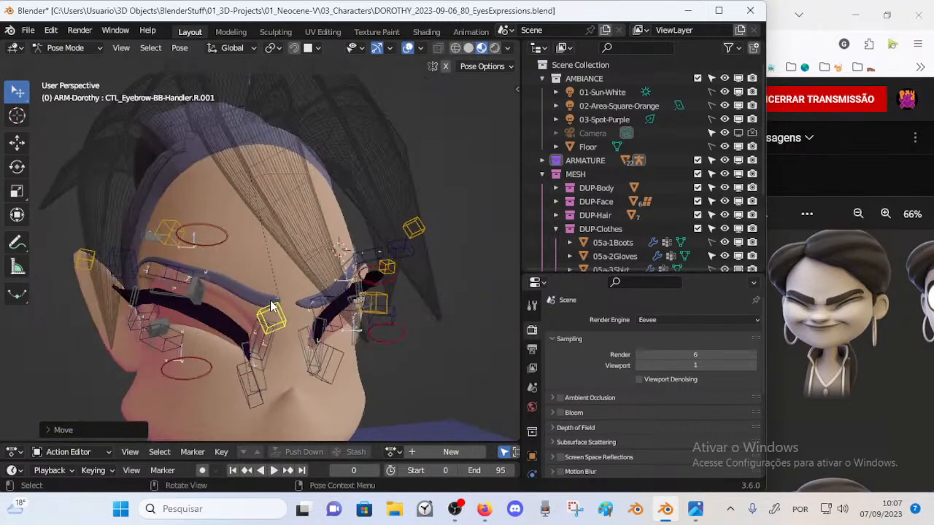
{"action": "key", "text": "g"}
{"action": "left_click", "coordinate": [271, 289]}
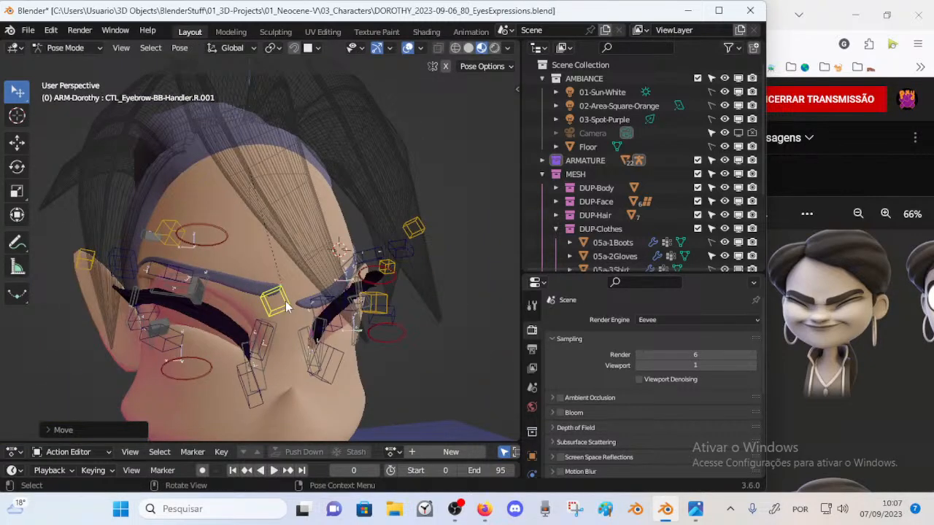
Step: Move CTL_Eyebrow-BB-Handler.R.002 to reshape the arch of the right eyebrow
{"action": "left_click", "coordinate": [180, 236]}
{"action": "middle_click_drag", "start_coordinate": [182, 235], "coordinate": [221, 234]}
{"action": "key", "text": "g"}
{"action": "left_click", "coordinate": [250, 259]}
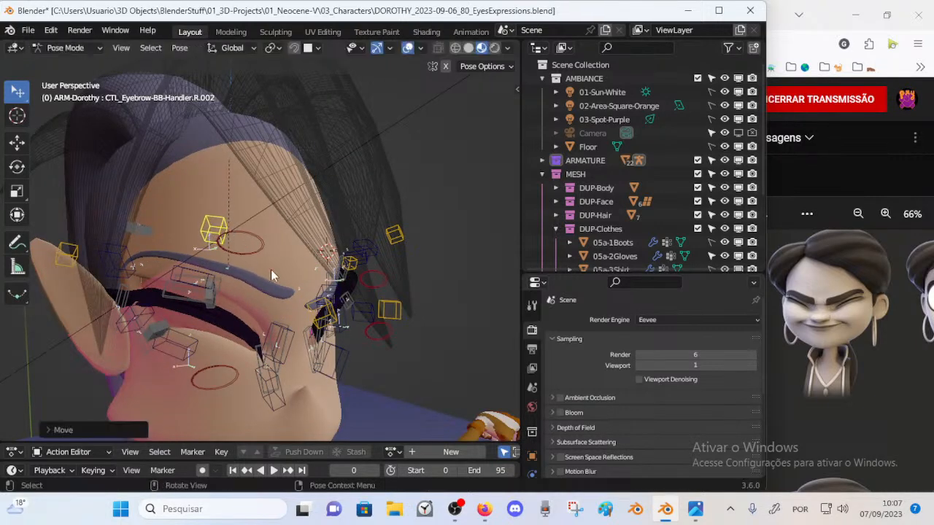
Step: Lower and slightly rotate CTL_Eyebrow-BB-Handler.R.001 to bend the inner end of the right eyebrow downward
{"action": "left_click", "coordinate": [307, 321]}
{"action": "key", "text": "g"}
{"action": "left_click", "coordinate": [290, 333]}
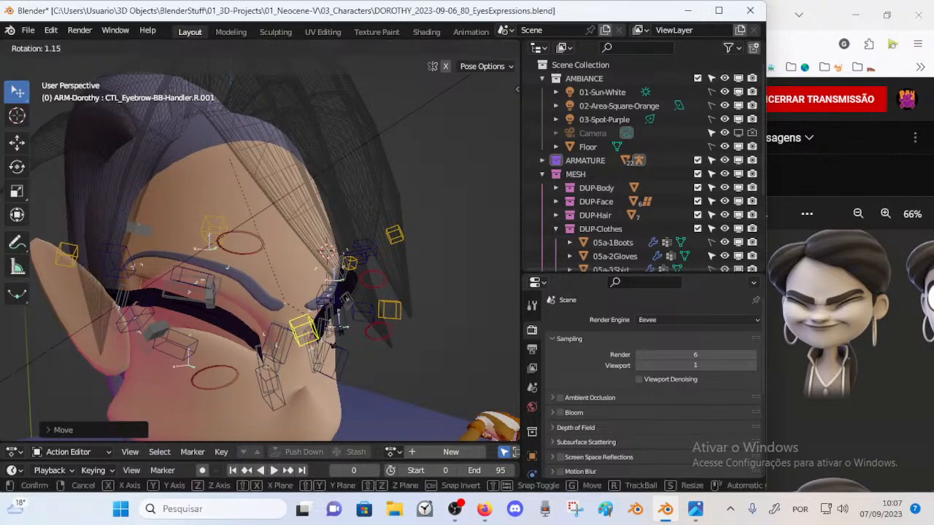
{"action": "key", "text": "r"}
{"action": "left_click", "coordinate": [306, 335]}
{"action": "key", "text": "g"}
{"action": "left_click", "coordinate": [307, 337]}
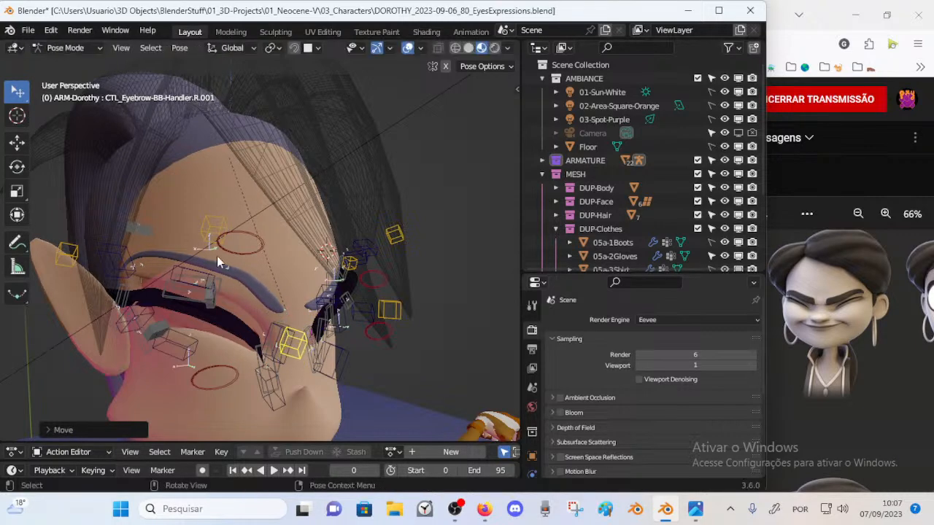
Step: Reposition CTL_Eyebrow-BB-Handler.R.002 and rotate CTL_Eyebrow-BB-Handler.R.001 to balance the right eyebrow's curve
{"action": "left_click", "coordinate": [206, 227]}
{"action": "key", "text": "g"}
{"action": "left_click", "coordinate": [196, 238]}
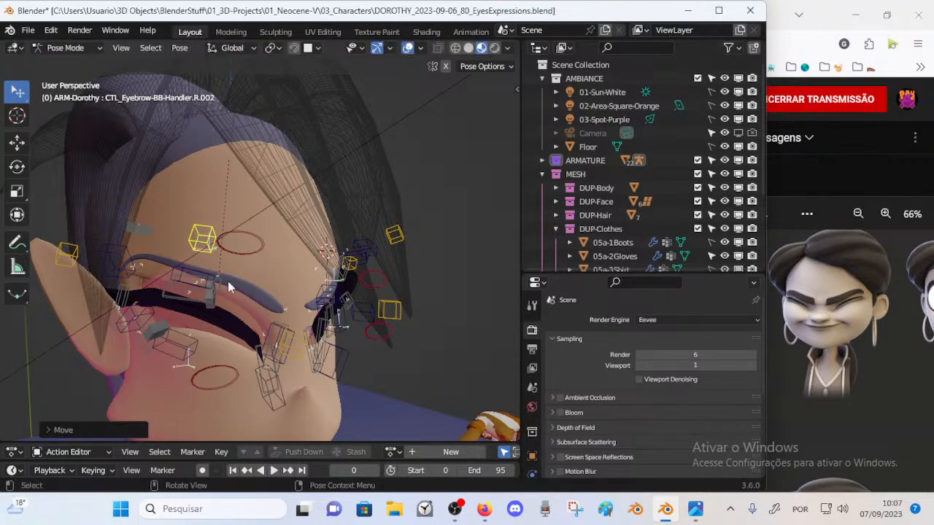
{"action": "left_click", "coordinate": [294, 348]}
{"action": "key", "text": "g"}
{"action": "left_click", "coordinate": [296, 352]}
{"action": "key", "text": "r"}
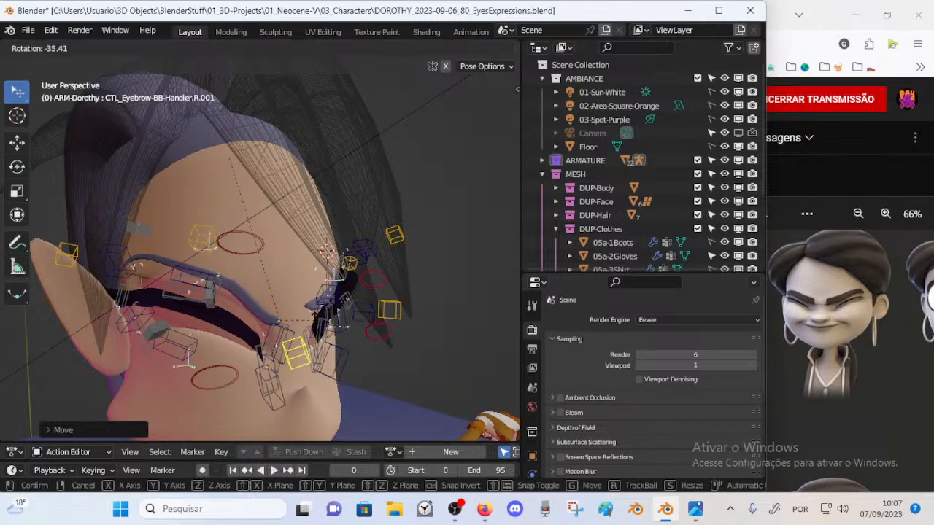
{"action": "left_click", "coordinate": [342, 325]}
{"action": "left_click", "coordinate": [202, 244]}
{"action": "key", "text": "g"}
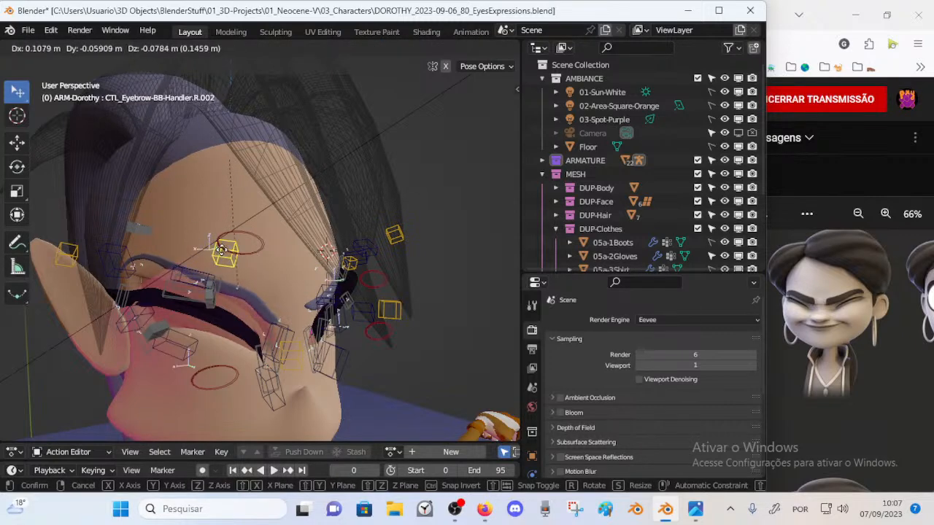
{"action": "left_click", "coordinate": [233, 251]}
Step: Rotate CTL_Eyebrow-BB-Handler.R.001 and raise it to flatten the inner tip of the right eyebrow
{"action": "left_click", "coordinate": [295, 352]}
{"action": "key", "text": "r"}
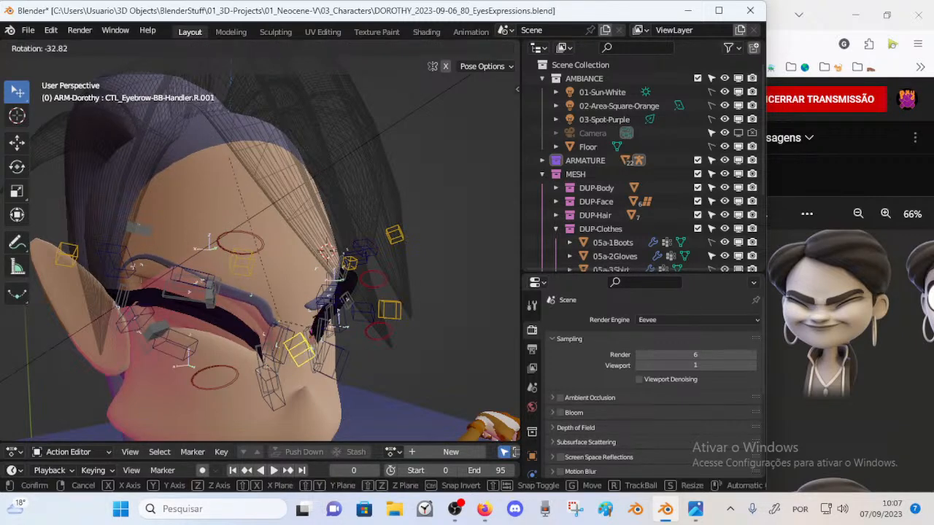
{"action": "left_click", "coordinate": [315, 326]}
{"action": "key", "text": "g"}
{"action": "left_click", "coordinate": [310, 295]}
{"action": "key", "text": "g"}
{"action": "left_click", "coordinate": [301, 315]}
{"action": "left_click", "coordinate": [292, 317]}
{"action": "key", "text": "g"}
{"action": "left_click", "coordinate": [300, 312]}
{"action": "key", "text": "r"}
{"action": "left_click", "coordinate": [329, 321]}
{"action": "key", "text": "g"}
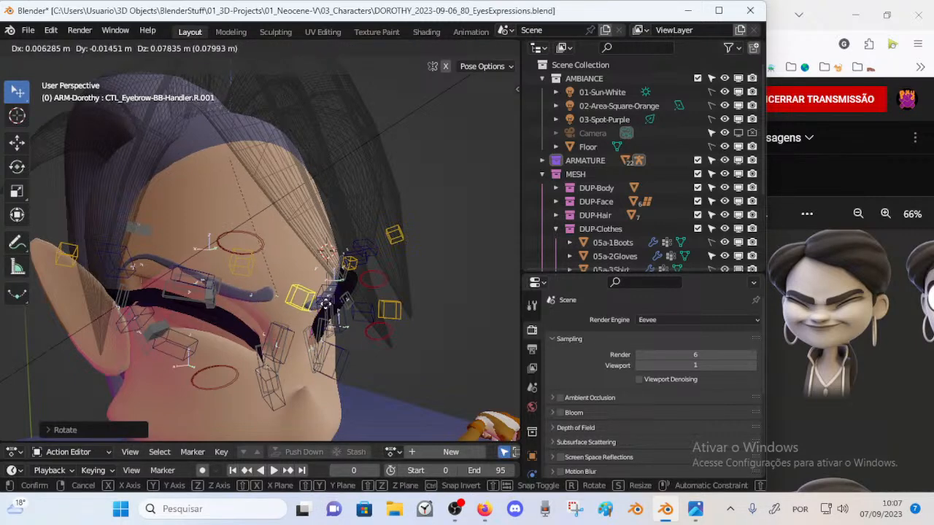
{"action": "left_click", "coordinate": [321, 302]}
Step: Shift both CTL_Eyebrow-BB-Handler.R.001 and R.002 slightly outward to refine the right eyebrow's line
{"action": "middle_click_drag", "start_coordinate": [314, 299], "coordinate": [280, 278]}
{"action": "key", "text": "g"}
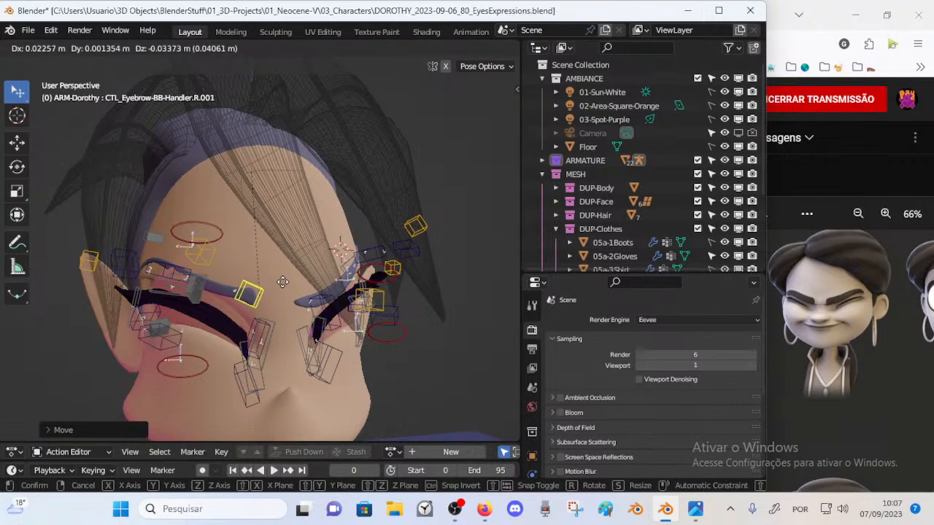
{"action": "left_click", "coordinate": [231, 286]}
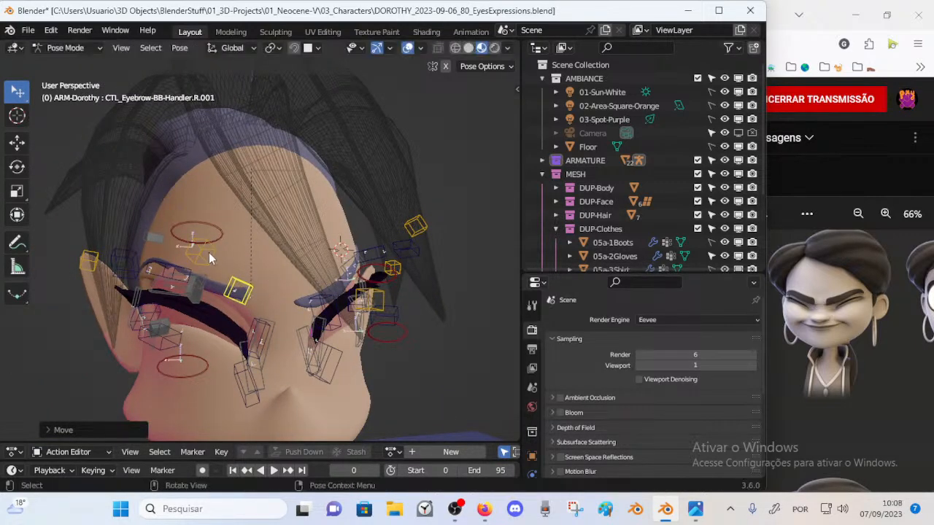
{"action": "left_click", "coordinate": [210, 254]}
{"action": "key", "text": "g"}
{"action": "left_click", "coordinate": [204, 251]}
{"action": "mouse_move", "coordinate": [298, 289]}
{"action": "middle_mouse_down"}
{"action": "mouse_move", "coordinate": [205, 280]}
{"action": "mouse_move", "coordinate": [269, 286]}
{"action": "mouse_move", "coordinate": [295, 300]}
{"action": "middle_mouse_up"}
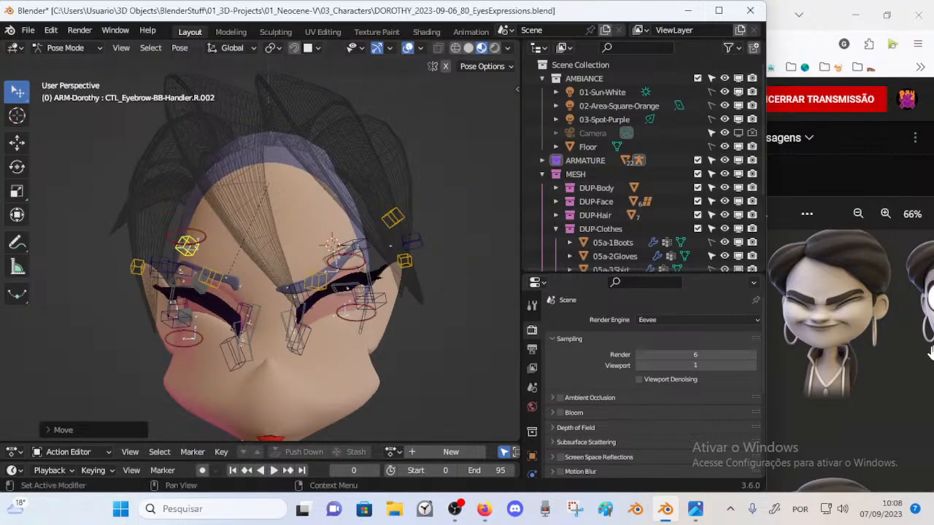
Step: Nudge CTL-OrbicularisOculi-BBH.L.006 along the closed left eyelid toward the nose
{"action": "scroll", "coordinate": [361, 319], "scroll_direction": "up", "scroll_amount": 4}
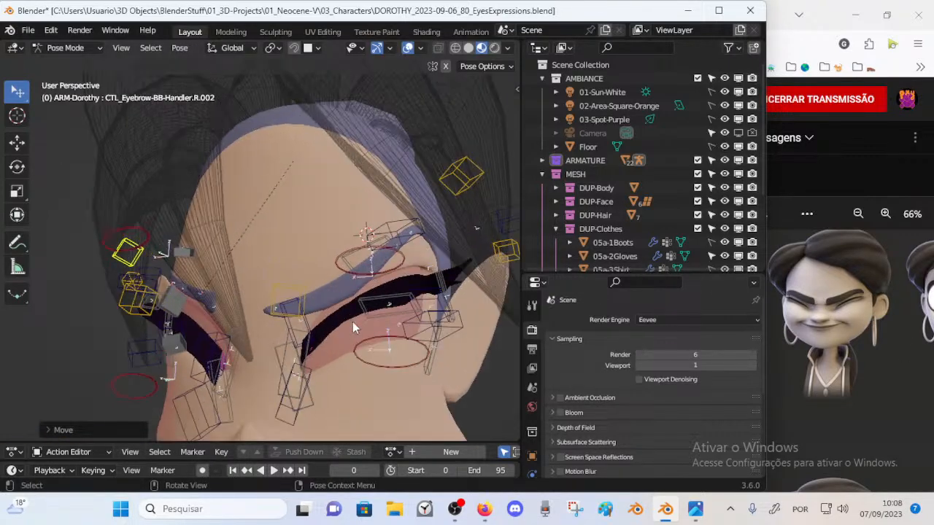
{"action": "left_click", "coordinate": [382, 309]}
{"action": "left_click", "coordinate": [385, 340]}
{"action": "key", "text": "g"}
{"action": "right_click", "coordinate": [388, 322]}
{"action": "left_click_drag", "start_coordinate": [389, 314], "coordinate": [376, 314]}
Step: Move CTL-OrbicularisOculi-BBH.L.001 and L.002 up to shape the skin at the left eye's inner corner
{"action": "left_click", "coordinate": [311, 404]}
{"action": "left_click", "coordinate": [313, 401]}
{"action": "key", "text": "g"}
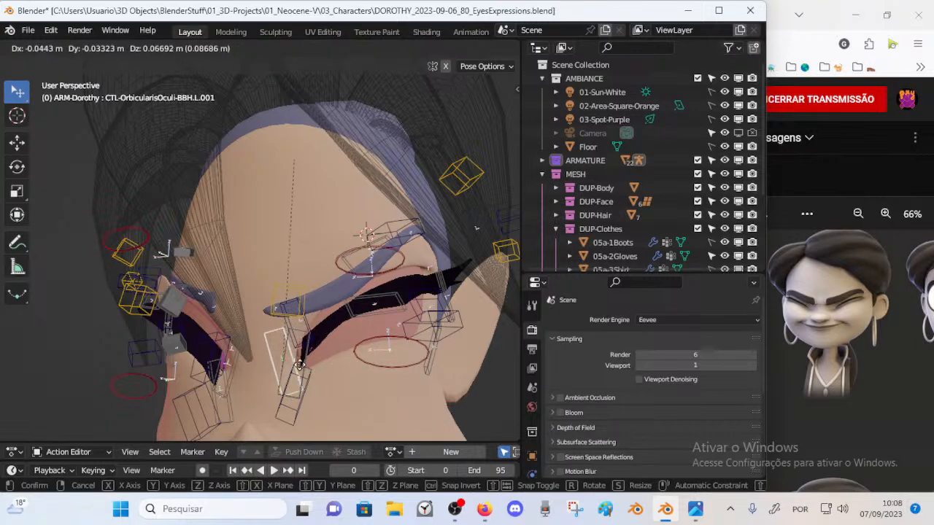
{"action": "left_click", "coordinate": [301, 361]}
{"action": "left_click", "coordinate": [280, 394]}
{"action": "key", "text": "g"}
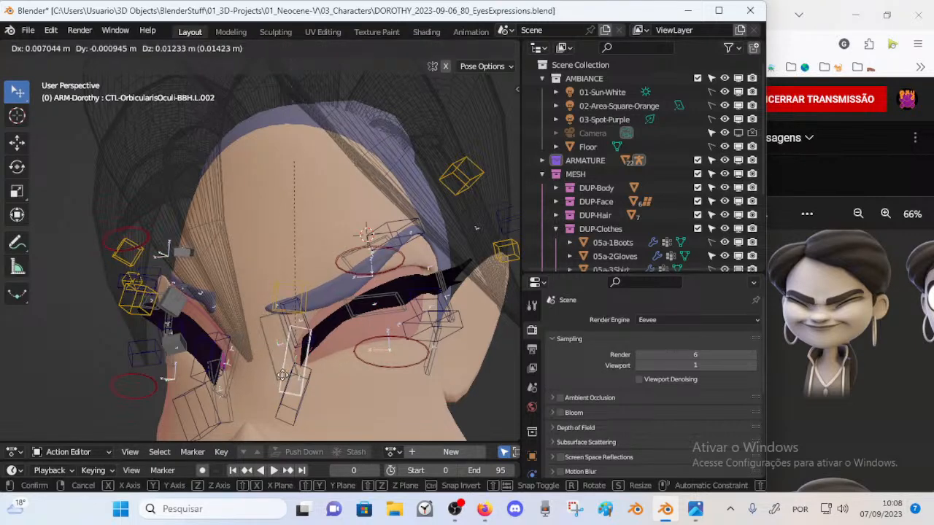
{"action": "left_click", "coordinate": [283, 349]}
{"action": "middle_click_drag", "start_coordinate": [283, 348], "coordinate": [269, 304]}
{"action": "left_click", "coordinate": [198, 296]}
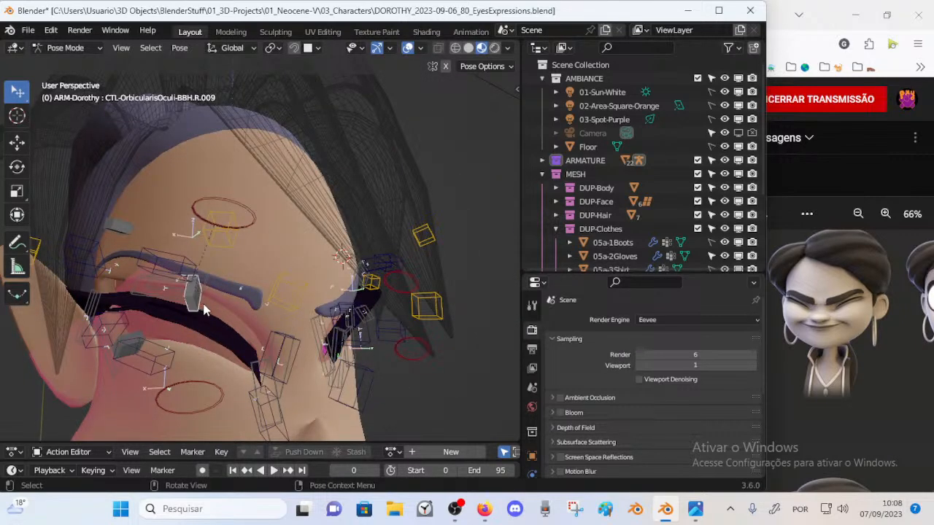
{"action": "key", "text": "g"}
{"action": "right_click", "coordinate": [243, 302]}
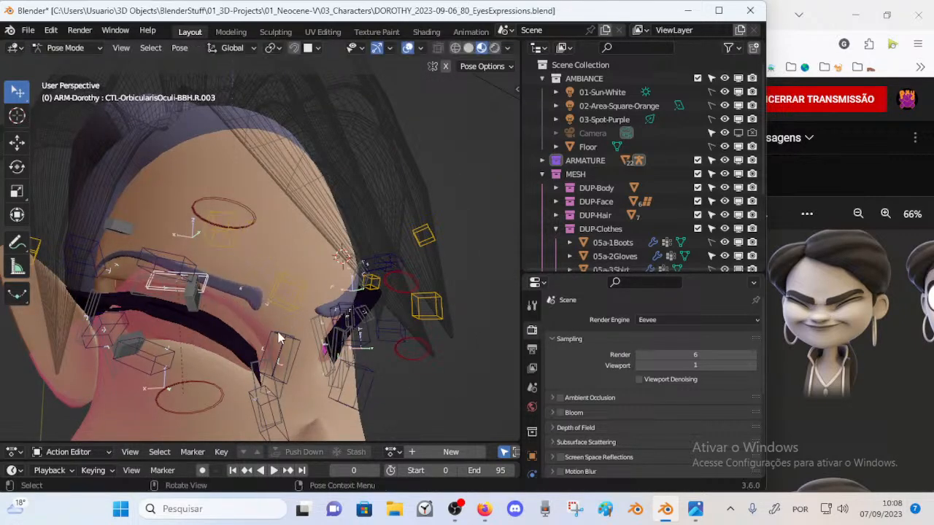
Step: Move CTL-OrbicularisOculi-BBH.R.001 toward the nose bridge to shape the skin at the right eye's inner corner
{"action": "left_click", "coordinate": [276, 357]}
{"action": "key", "text": "g"}
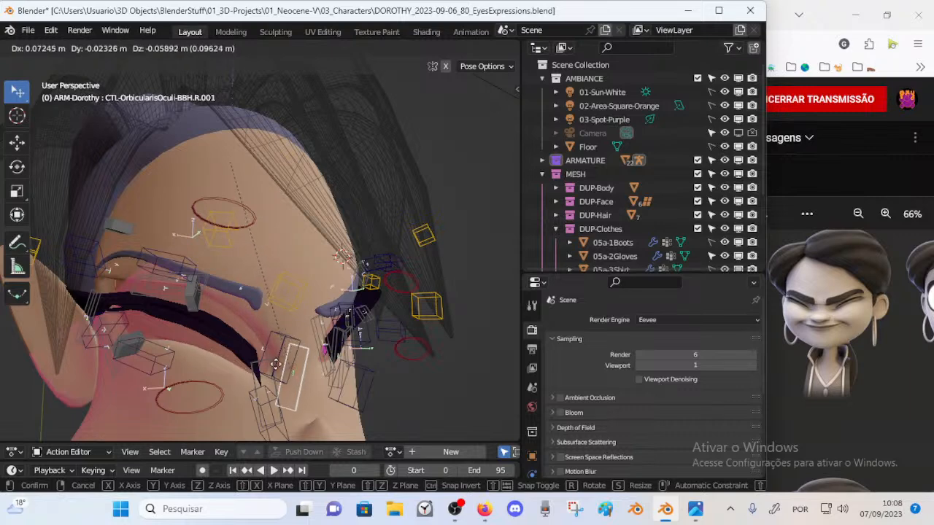
{"action": "left_click", "coordinate": [280, 356]}
{"action": "middle_click_drag", "start_coordinate": [280, 356], "coordinate": [272, 337]}
{"action": "left_click", "coordinate": [293, 353]}
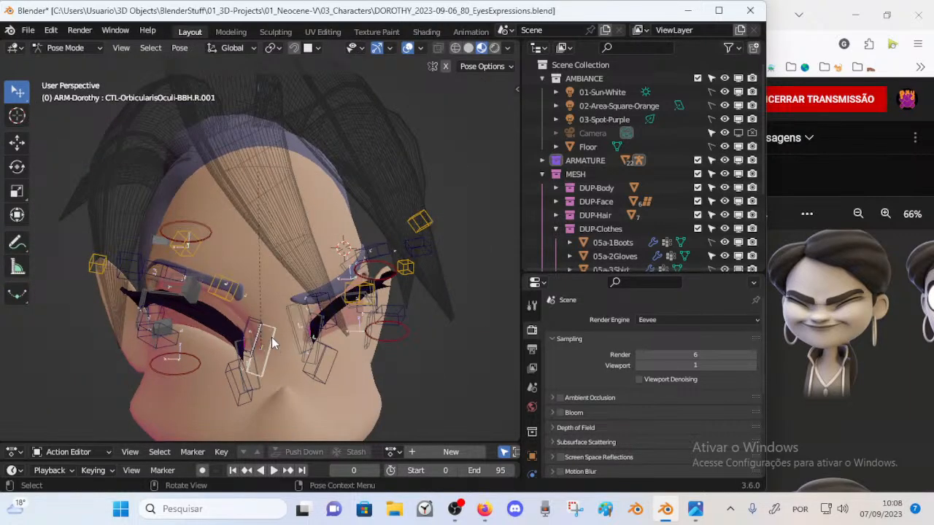
{"action": "key", "text": "g"}
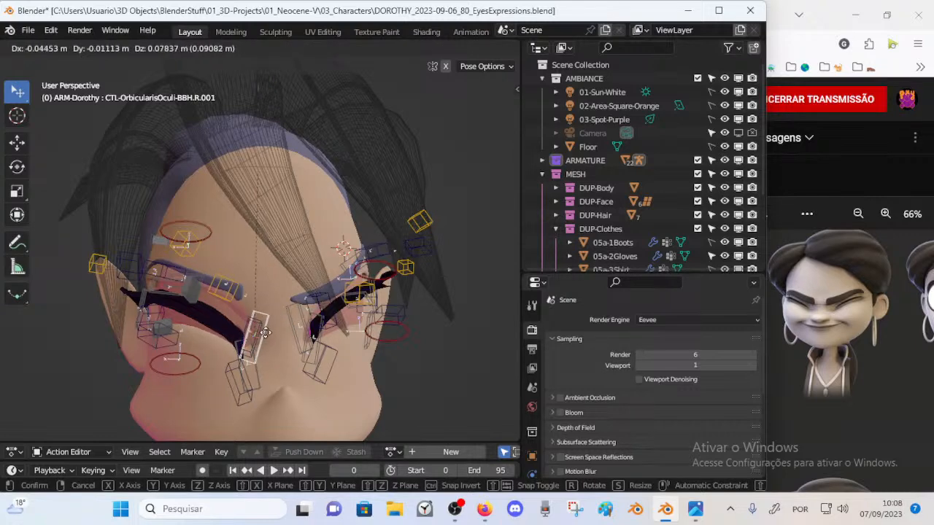
{"action": "left_click", "coordinate": [280, 343]}
Step: Fine-tune CTL-OrbicularisOculi-BBH.L.001 and L.002 between the nose bridge and the left eye
{"action": "left_click", "coordinate": [303, 338]}
{"action": "key", "text": "g"}
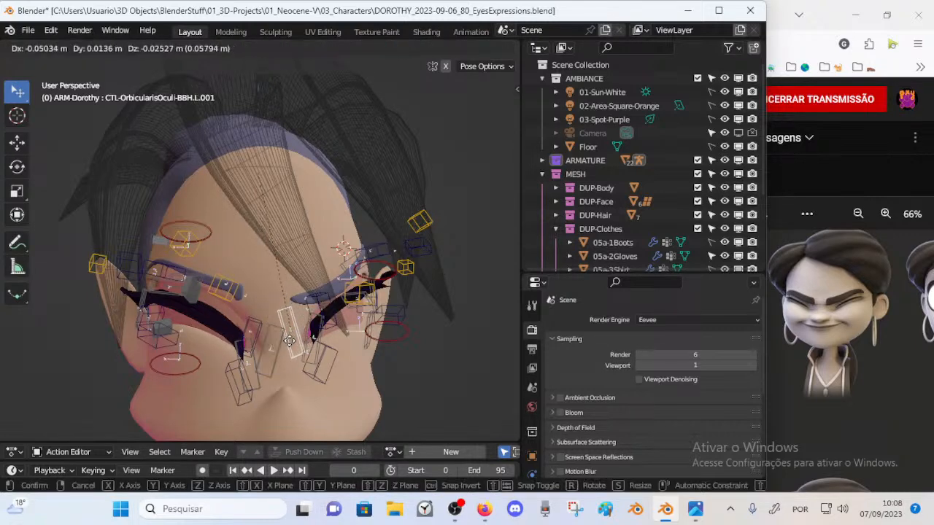
{"action": "left_click", "coordinate": [310, 346]}
{"action": "middle_click_drag", "start_coordinate": [310, 347], "coordinate": [285, 349]}
{"action": "left_click", "coordinate": [292, 348]}
{"action": "key", "text": "g"}
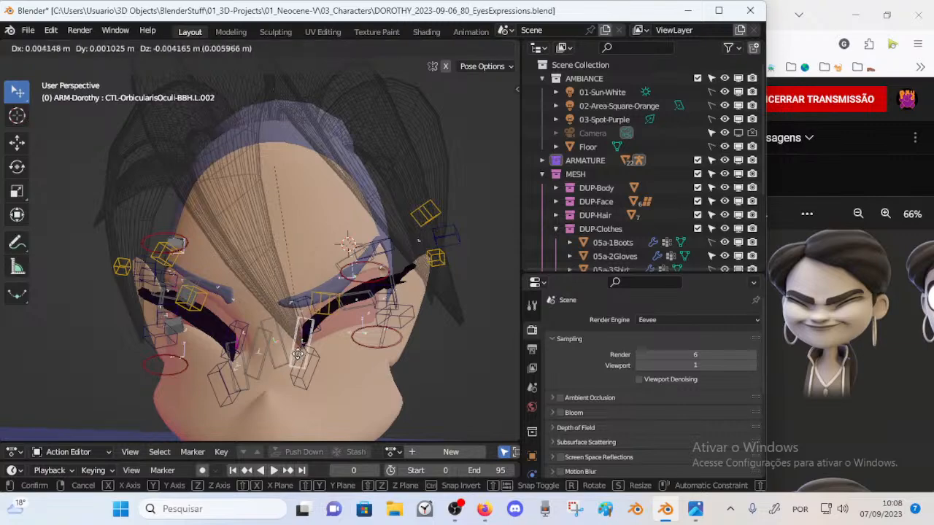
{"action": "left_click", "coordinate": [295, 351]}
{"action": "mouse_move", "coordinate": [291, 323]}
{"action": "middle_mouse_down"}
{"action": "mouse_move", "coordinate": [328, 323]}
{"action": "mouse_move", "coordinate": [292, 325]}
{"action": "middle_mouse_up"}
{"action": "left_click", "coordinate": [262, 343]}
{"action": "key", "text": "g"}
{"action": "right_click", "coordinate": [267, 319]}
Step: Nudge CTL-OrbicularisOculi-BBH.R.003 to adjust the skin between the right eyelid and eyebrow
{"action": "middle_click_drag", "start_coordinate": [187, 312], "coordinate": [224, 308]}
{"action": "left_click", "coordinate": [214, 292]}
{"action": "key", "text": "g"}
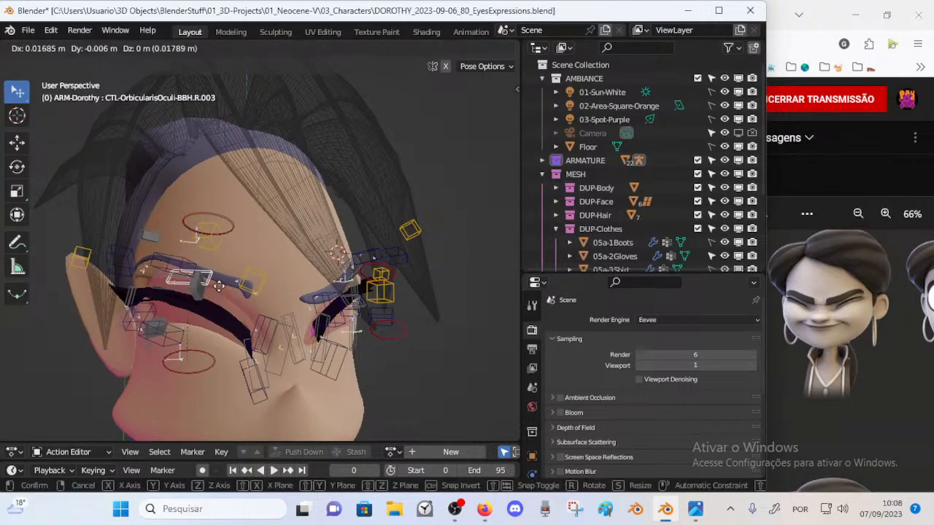
{"action": "left_click", "coordinate": [221, 292]}
Step: Move CTL_Eyebrow-BB-Handler.R.001 toward the nose and rotate it to extend the right eyebrow's inner end
{"action": "left_click", "coordinate": [251, 285]}
{"action": "key", "text": "g"}
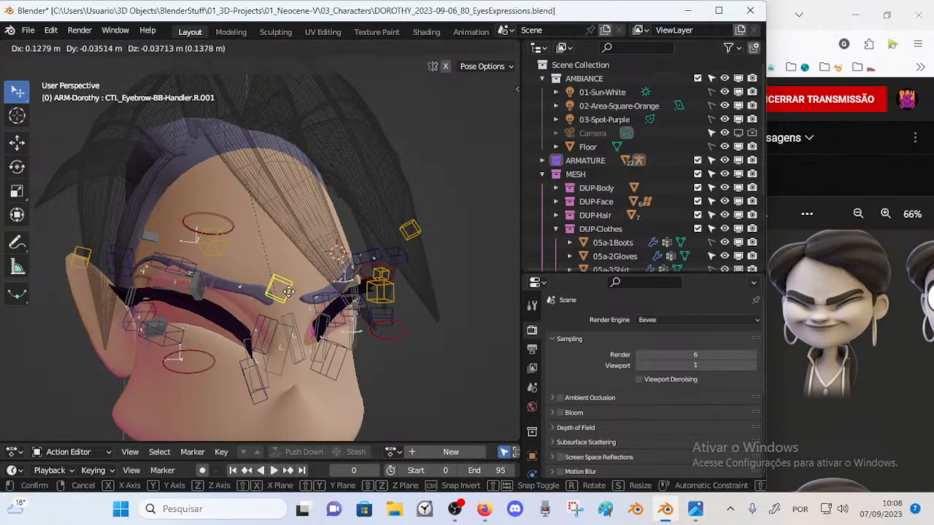
{"action": "left_click", "coordinate": [283, 291]}
{"action": "middle_click_drag", "start_coordinate": [361, 310], "coordinate": [304, 321]}
{"action": "key", "text": "r"}
{"action": "left_click", "coordinate": [322, 264]}
{"action": "key", "text": "g"}
{"action": "left_click", "coordinate": [308, 264]}
Step: Rotate CTL_Eyebrow-BB-Handler.R.001 again and reposition it to refine the inner tip of the right eyebrow
{"action": "middle_click_drag", "start_coordinate": [308, 264], "coordinate": [324, 274]}
{"action": "key", "text": "r"}
{"action": "left_click", "coordinate": [326, 255]}
{"action": "left_click", "coordinate": [326, 295]}
{"action": "key", "text": "g"}
{"action": "left_click", "coordinate": [329, 288]}
{"action": "middle_click_drag", "start_coordinate": [234, 297], "coordinate": [240, 302]}
{"action": "left_click", "coordinate": [245, 307]}
{"action": "key", "text": "g"}
{"action": "left_click", "coordinate": [241, 303]}
Step: Fine-tune the position of CTL_Eyebrow-BB-Handler.R.002 to smooth the right eyebrow's arch
{"action": "left_click", "coordinate": [188, 245]}
{"action": "key", "text": "g"}
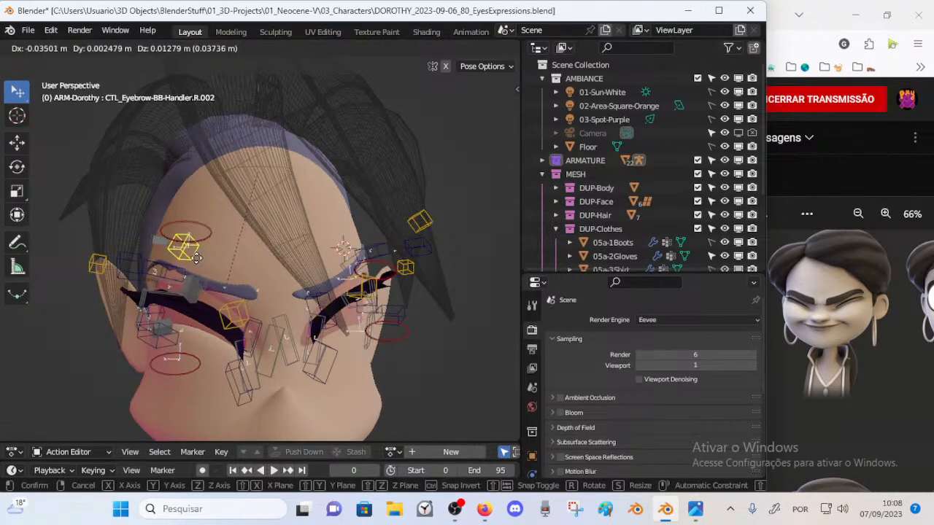
{"action": "left_click", "coordinate": [197, 257]}
{"action": "key", "text": "g"}
{"action": "left_click", "coordinate": [206, 266]}
Step: Compare the eyebrows from the front and shift CTL_Eyebrow-BB-Handler.R.001 down and outward
{"action": "middle_click_drag", "start_coordinate": [339, 305], "coordinate": [287, 393]}
{"action": "key", "text": "KP_1"}
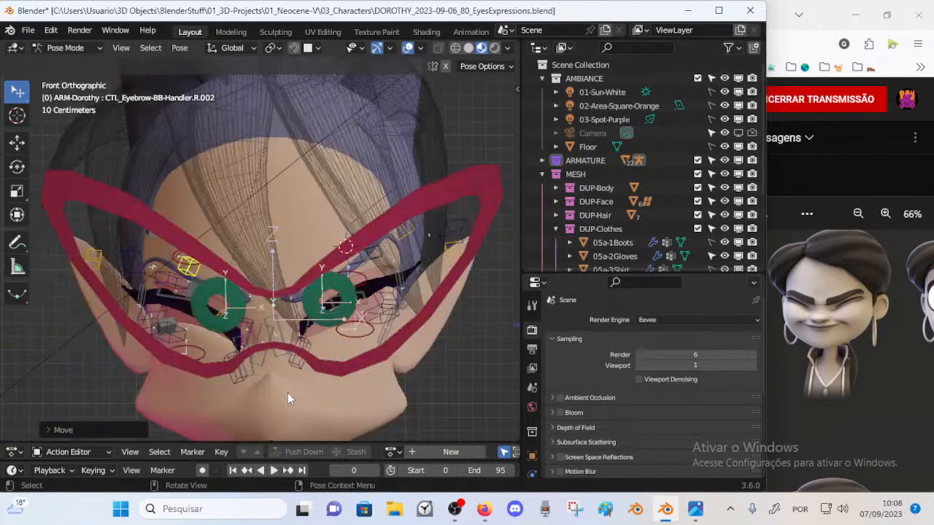
{"action": "middle_click_drag", "start_coordinate": [314, 270], "coordinate": [325, 295]}
{"action": "middle_click_drag", "start_coordinate": [234, 363], "coordinate": [239, 320]}
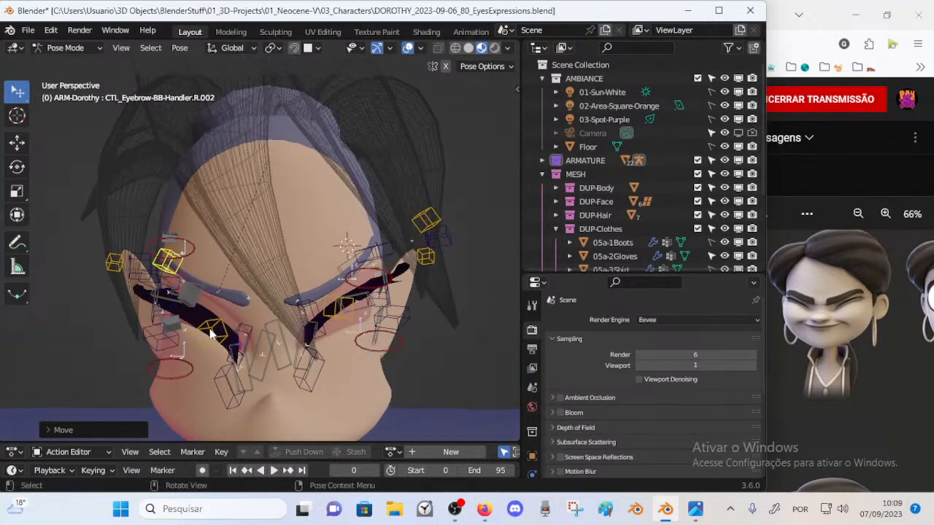
{"action": "left_click", "coordinate": [199, 330]}
{"action": "key", "text": "g"}
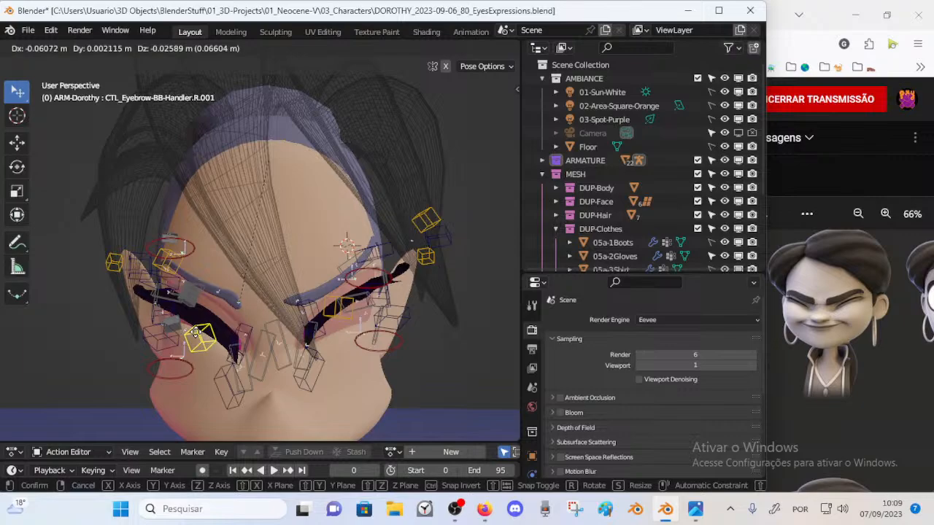
{"action": "left_click", "coordinate": [201, 328]}
Step: Move CTL_Eyelid-BBH.L.003 and CTL_Eyelid-BBH.L.004 to reshape the inner corner of the left eyelid
{"action": "middle_click_drag", "start_coordinate": [323, 296], "coordinate": [277, 312]}
{"action": "scroll", "coordinate": [260, 268], "scroll_direction": "down", "scroll_amount": 3}
{"action": "scroll", "coordinate": [316, 290], "scroll_direction": "up", "scroll_amount": 3}
{"action": "left_click", "coordinate": [277, 314]}
{"action": "key", "text": "g"}
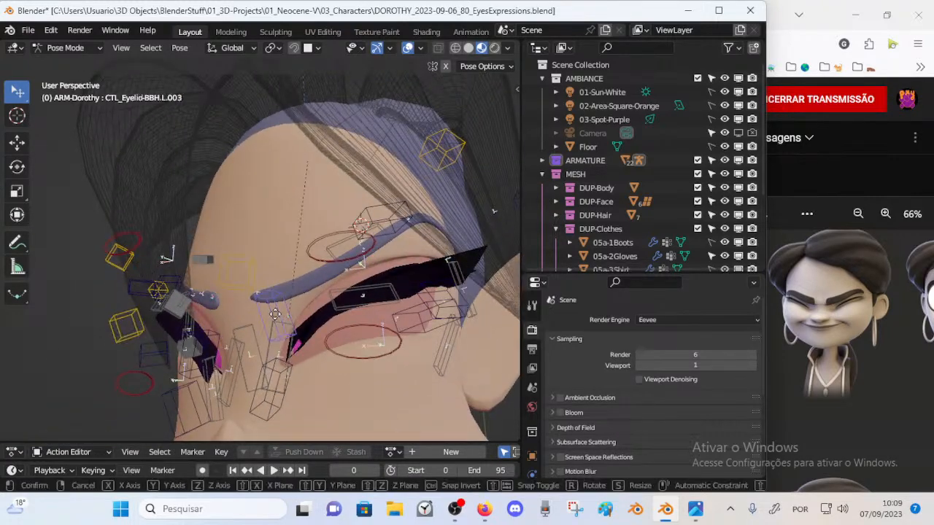
{"action": "left_click", "coordinate": [269, 350]}
{"action": "left_click", "coordinate": [279, 388]}
{"action": "key", "text": "g"}
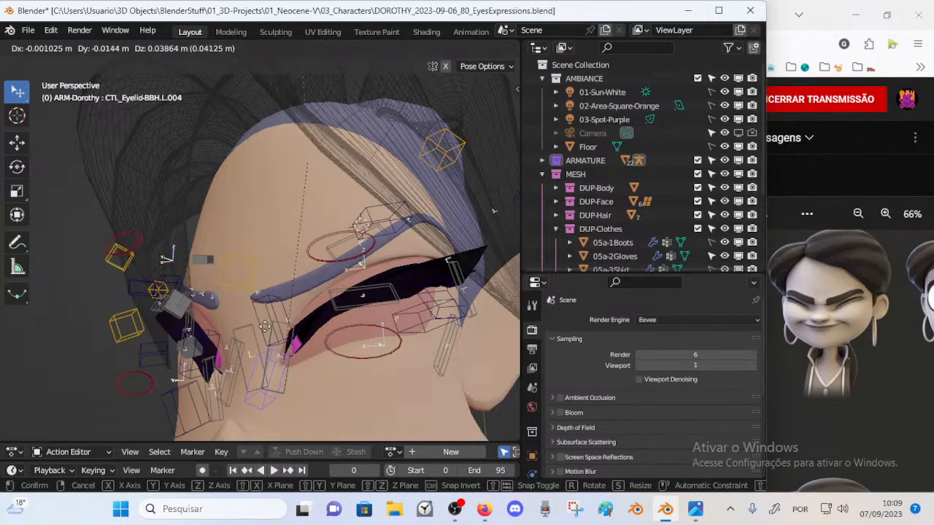
{"action": "left_click", "coordinate": [301, 118]}
Step: Raise CTL-OrbicularisOculi-BBH.L.005 to lift the skin below the left eye's outer corner
{"action": "middle_click_drag", "start_coordinate": [259, 207], "coordinate": [328, 369]}
{"action": "left_click", "coordinate": [361, 361]}
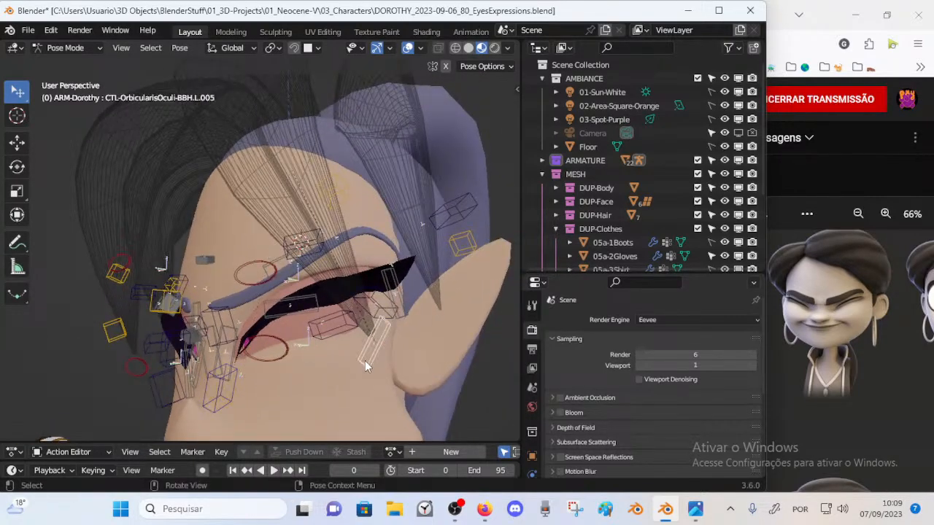
{"action": "key", "text": "g"}
{"action": "left_click", "coordinate": [415, 180]}
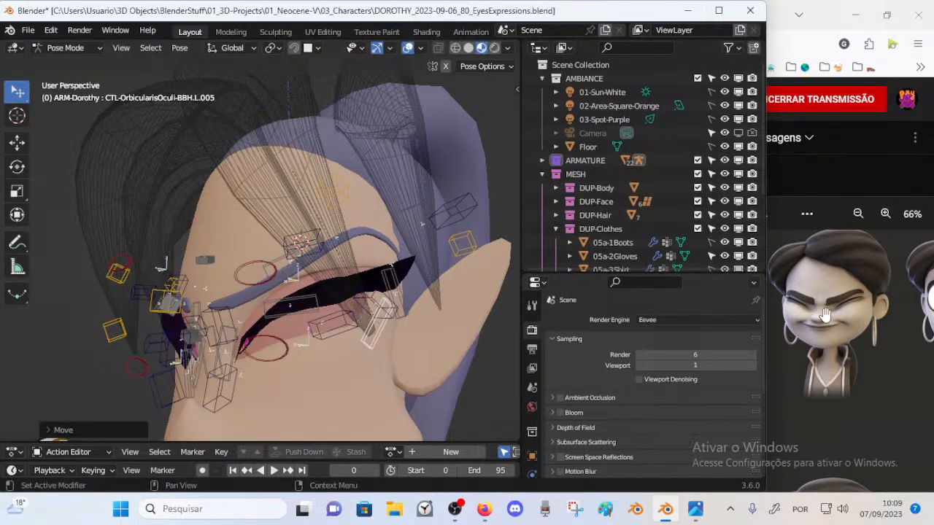
{"action": "middle_click_drag", "start_coordinate": [329, 327], "coordinate": [314, 362]}
{"action": "key", "text": "g"}
{"action": "left_click", "coordinate": [252, 329]}
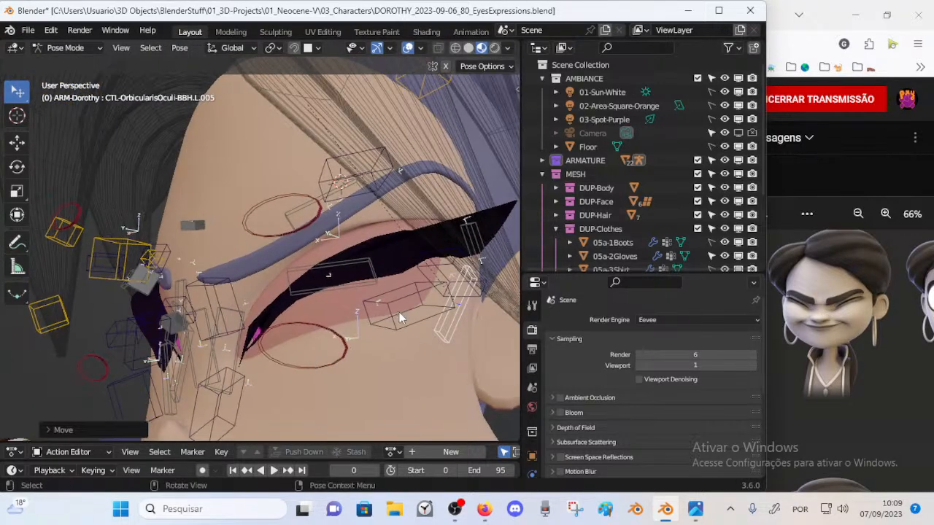
Step: Adjust the position of CTL-OrbicularisOculi-BBH.L.006 to shape the skin over the closed left eye
{"action": "left_click", "coordinate": [350, 286]}
{"action": "mouse_move", "coordinate": [350, 286]}
{"action": "middle_mouse_down"}
{"action": "mouse_move", "coordinate": [283, 329]}
{"action": "mouse_move", "coordinate": [391, 334]}
{"action": "mouse_move", "coordinate": [356, 340]}
{"action": "mouse_move", "coordinate": [386, 327]}
{"action": "mouse_move", "coordinate": [260, 364]}
{"action": "mouse_move", "coordinate": [229, 362]}
{"action": "mouse_move", "coordinate": [219, 341]}
{"action": "mouse_move", "coordinate": [335, 326]}
{"action": "mouse_move", "coordinate": [338, 316]}
{"action": "mouse_move", "coordinate": [349, 338]}
{"action": "mouse_move", "coordinate": [343, 291]}
{"action": "middle_mouse_up"}
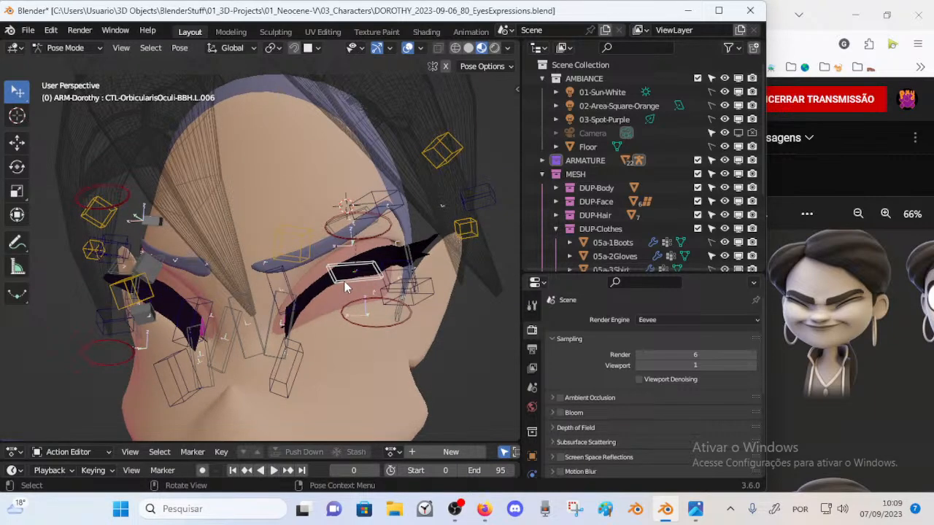
{"action": "key", "text": "g"}
{"action": "left_click", "coordinate": [353, 326]}
{"action": "middle_click_drag", "start_coordinate": [353, 325], "coordinate": [301, 273]}
{"action": "key", "text": "g"}
{"action": "left_click", "coordinate": [419, 286]}
{"action": "key", "text": "g"}
{"action": "left_click", "coordinate": [313, 318]}
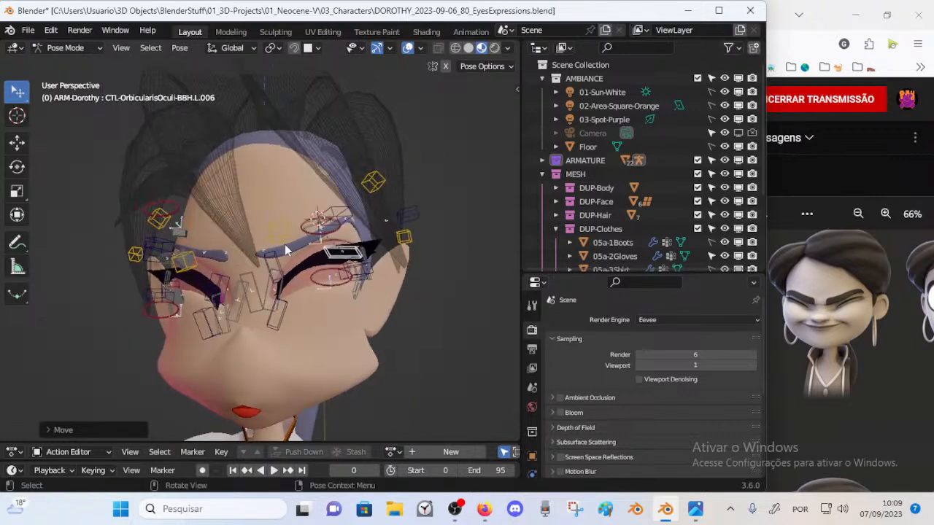
Step: Move the left eye's upper and lower contour controls down together by about 0.17 m
{"action": "left_click", "coordinate": [323, 235]}
{"action": "left_click", "coordinate": [327, 280], "text": "shift"}
{"action": "key", "text": "g"}
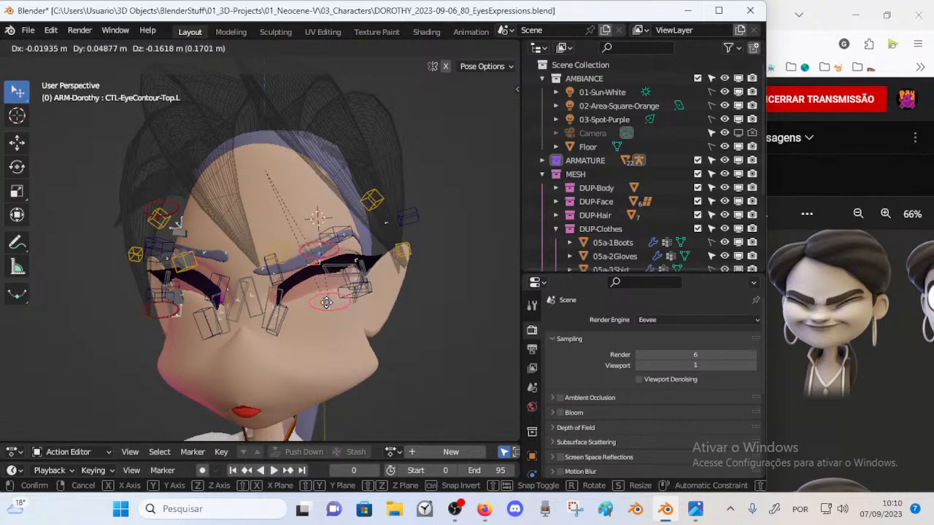
{"action": "left_click", "coordinate": [326, 303]}
Step: Reposition the orbicularis control CTL-OrbicularisOculi-BBH.L.006 at the left eye
{"action": "middle_click_drag", "start_coordinate": [277, 316], "coordinate": [302, 313]}
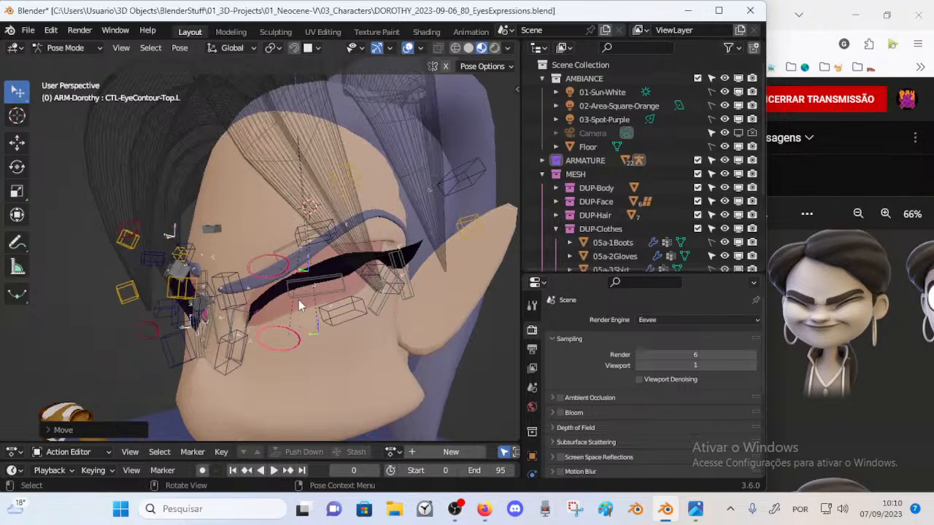
{"action": "left_click", "coordinate": [298, 301]}
{"action": "key", "text": "g"}
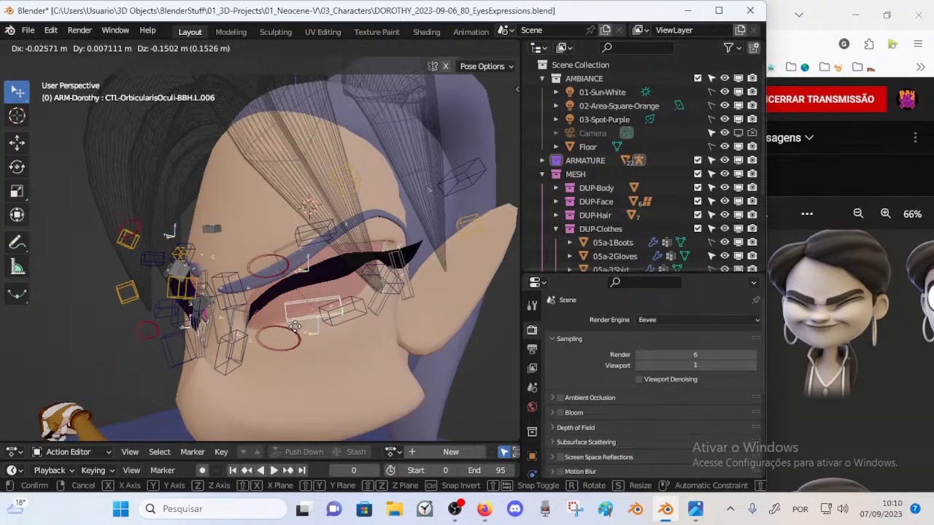
{"action": "left_click", "coordinate": [296, 284]}
Step: Fine-tune the positions of the left eye's lower and upper contour controls to shape the squint
{"action": "mouse_move", "coordinate": [281, 342]}
{"action": "left_mouse_down"}
{"action": "mouse_move", "coordinate": [284, 360]}
{"action": "mouse_move", "coordinate": [282, 336]}
{"action": "left_mouse_up"}
{"action": "left_click", "coordinate": [275, 258]}
{"action": "mouse_move", "coordinate": [276, 259]}
{"action": "left_mouse_down"}
{"action": "mouse_move", "coordinate": [277, 310]}
{"action": "mouse_move", "coordinate": [276, 258]}
{"action": "left_mouse_up"}
{"action": "middle_click_drag", "start_coordinate": [277, 292], "coordinate": [317, 290]}
{"action": "left_click_drag", "start_coordinate": [307, 254], "coordinate": [309, 255]}
Step: Try to move the right eyebrow's inner handler control
{"action": "mouse_move", "coordinate": [318, 318]}
{"action": "middle_mouse_down"}
{"action": "mouse_move", "coordinate": [279, 337]}
{"action": "mouse_move", "coordinate": [224, 339]}
{"action": "mouse_move", "coordinate": [304, 335]}
{"action": "mouse_move", "coordinate": [310, 320]}
{"action": "middle_mouse_up"}
{"action": "middle_click_drag", "start_coordinate": [336, 319], "coordinate": [306, 315]}
{"action": "middle_click_drag", "start_coordinate": [327, 263], "coordinate": [228, 288]}
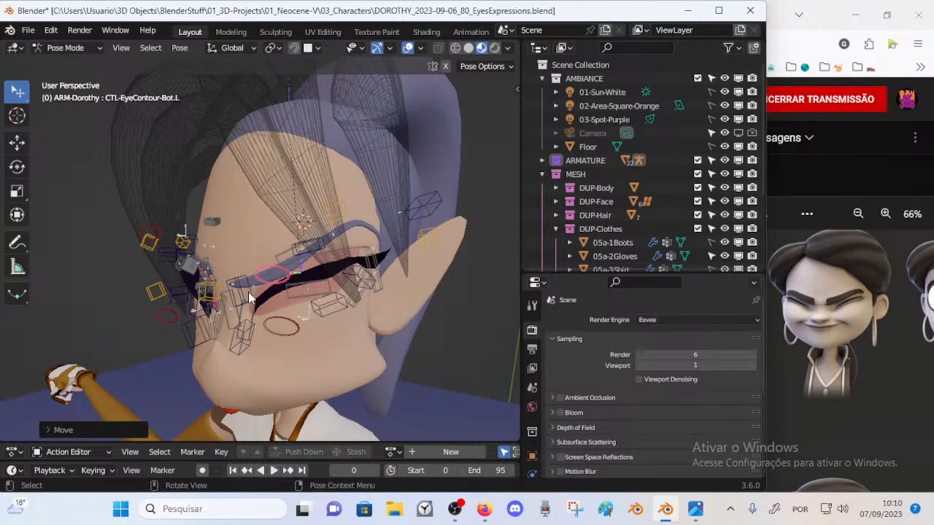
{"action": "middle_click_drag", "start_coordinate": [232, 326], "coordinate": [230, 252]}
{"action": "left_click", "coordinate": [232, 251]}
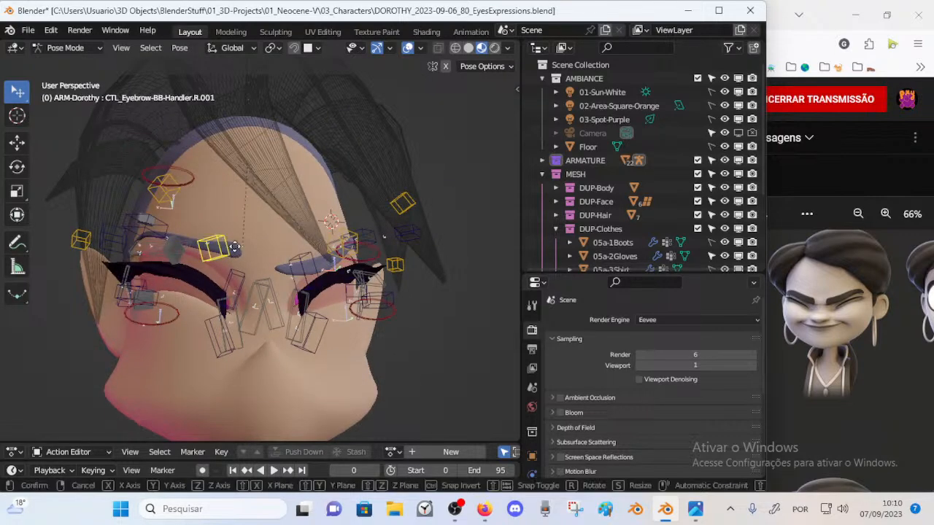
{"action": "key", "text": "ctrl+z"}
Step: Move and rotate the handler controls of the right eyebrow to angle the brow
{"action": "left_click", "coordinate": [154, 197]}
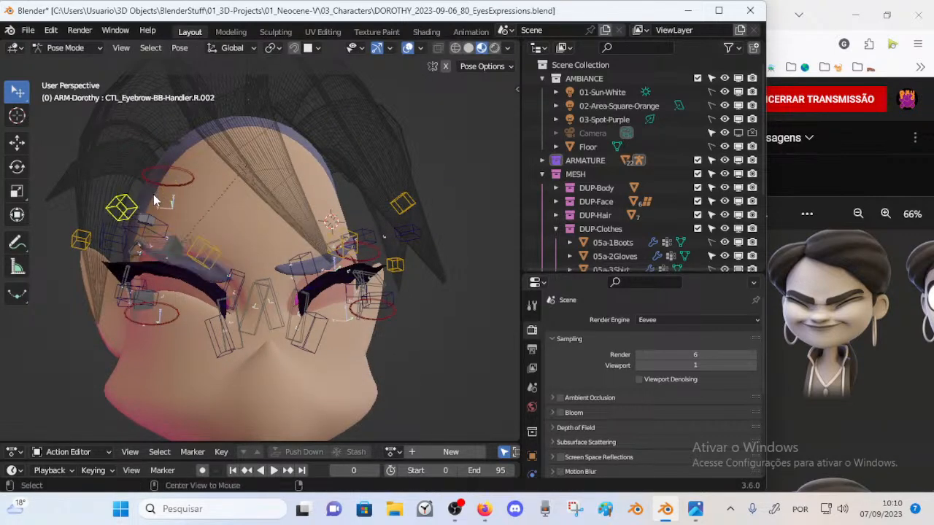
{"action": "key", "text": "g"}
{"action": "left_click", "coordinate": [237, 252]}
{"action": "key", "text": "r"}
{"action": "left_click", "coordinate": [271, 240]}
{"action": "key", "text": "g"}
{"action": "left_click", "coordinate": [275, 233]}
Step: Move the right eyebrow's middle handler by about 0.13 m and raise its outer handler by about 0.15 m
{"action": "middle_click_drag", "start_coordinate": [217, 251], "coordinate": [255, 260]}
{"action": "left_click", "coordinate": [149, 202]}
{"action": "key", "text": "g"}
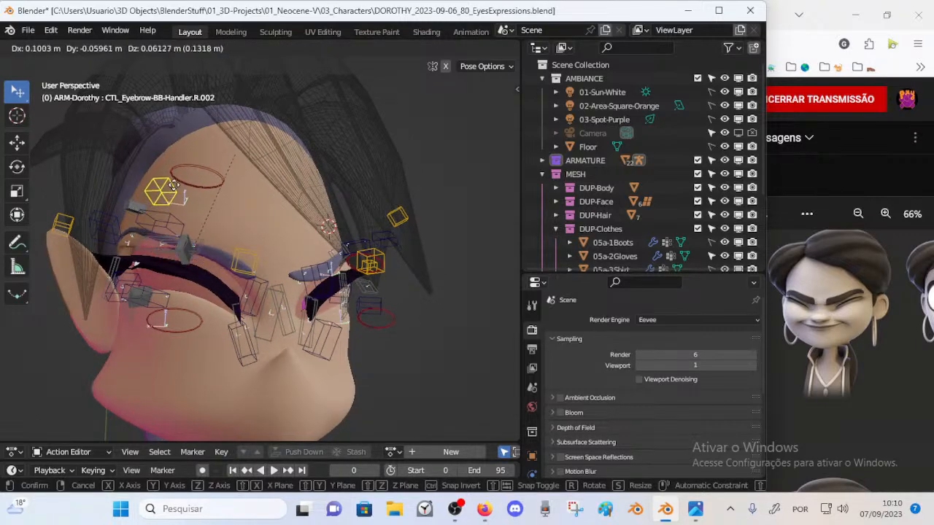
{"action": "left_click", "coordinate": [176, 184]}
{"action": "left_click", "coordinate": [70, 225]}
{"action": "middle_click_drag", "start_coordinate": [71, 227], "coordinate": [170, 250]}
{"action": "key", "text": "g"}
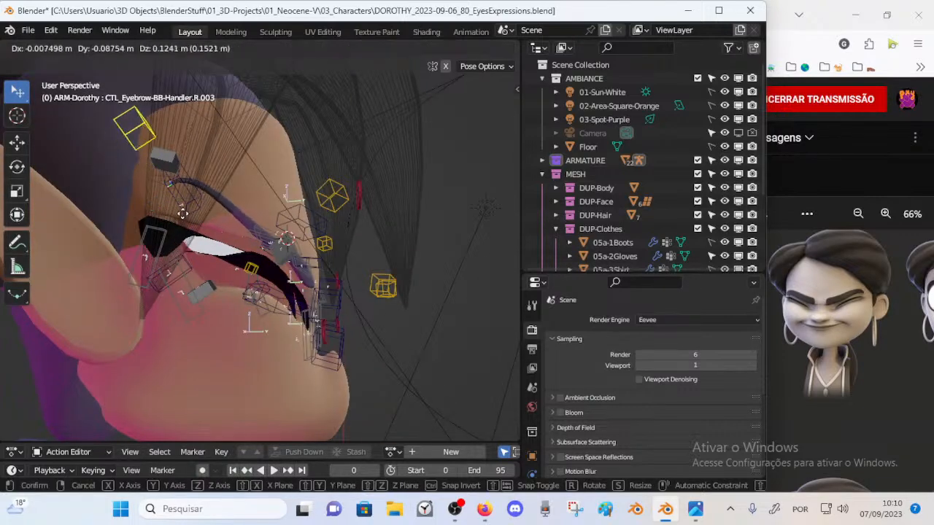
{"action": "left_click", "coordinate": [176, 214]}
Step: Raise the right eyebrow's middle handler control by about 0.06 m to refine the arch
{"action": "middle_click_drag", "start_coordinate": [385, 210], "coordinate": [236, 211]}
{"action": "left_click", "coordinate": [189, 221]}
{"action": "key", "text": "g"}
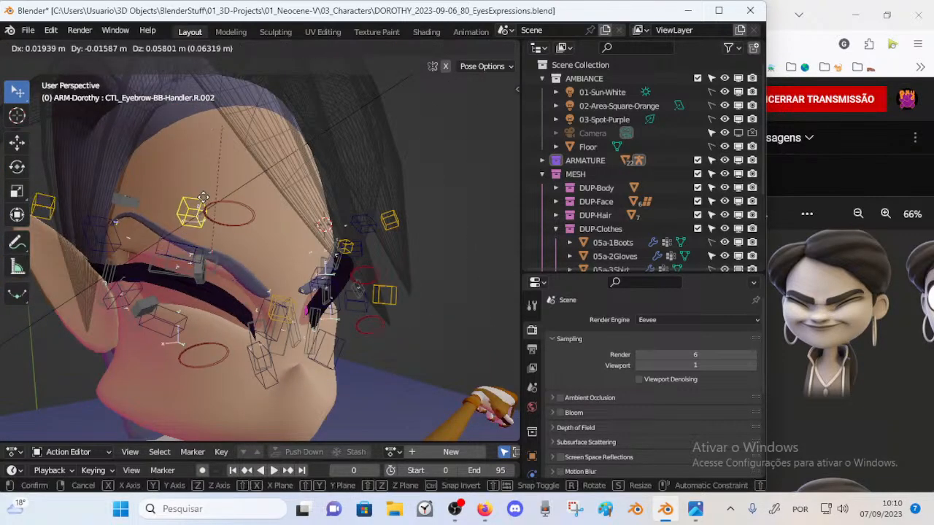
{"action": "left_click", "coordinate": [198, 195]}
{"action": "middle_click_drag", "start_coordinate": [360, 267], "coordinate": [279, 264]}
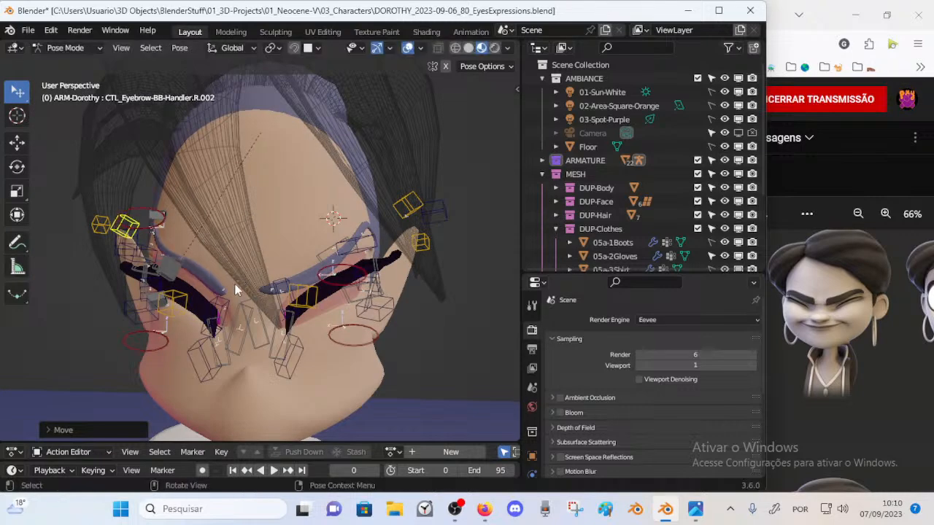
Step: Adjust the rotation and position of the right eyebrow's inner handler to lower the brow toward the nose
{"action": "left_click", "coordinate": [179, 302]}
{"action": "middle_click_drag", "start_coordinate": [194, 310], "coordinate": [234, 295]}
{"action": "key", "text": "r"}
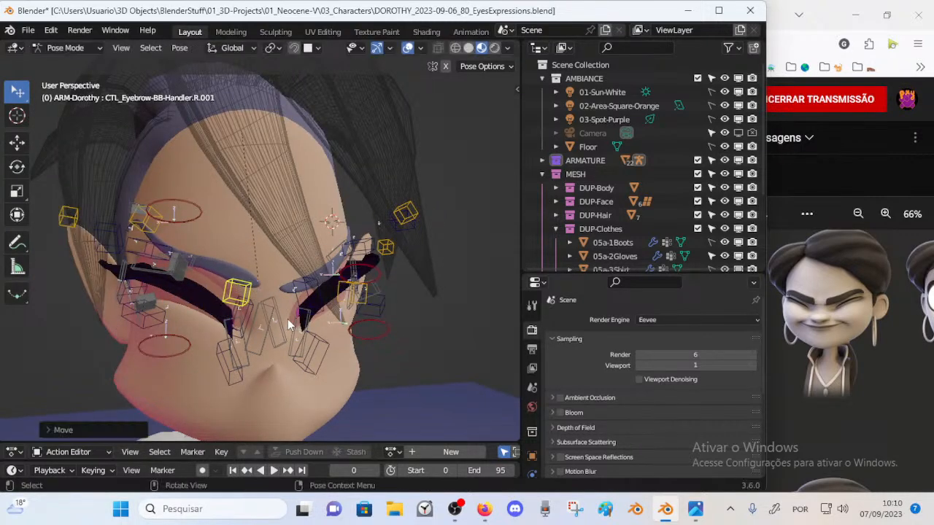
{"action": "key", "text": "g"}
{"action": "left_click", "coordinate": [280, 274]}
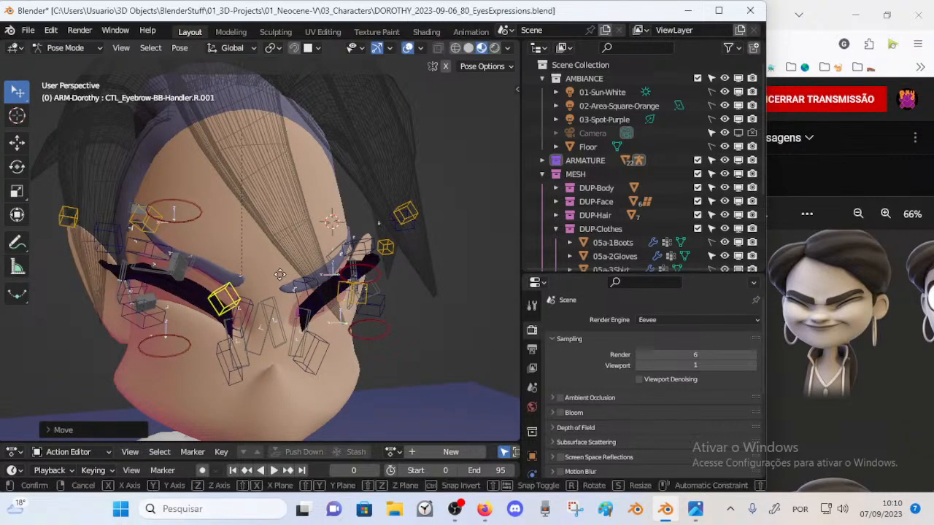
{"action": "scroll", "coordinate": [275, 278], "scroll_direction": "down", "scroll_amount": 2}
{"action": "middle_click_drag", "start_coordinate": [275, 278], "coordinate": [267, 277]}
{"action": "key", "text": "g"}
{"action": "left_click", "coordinate": [257, 282]}
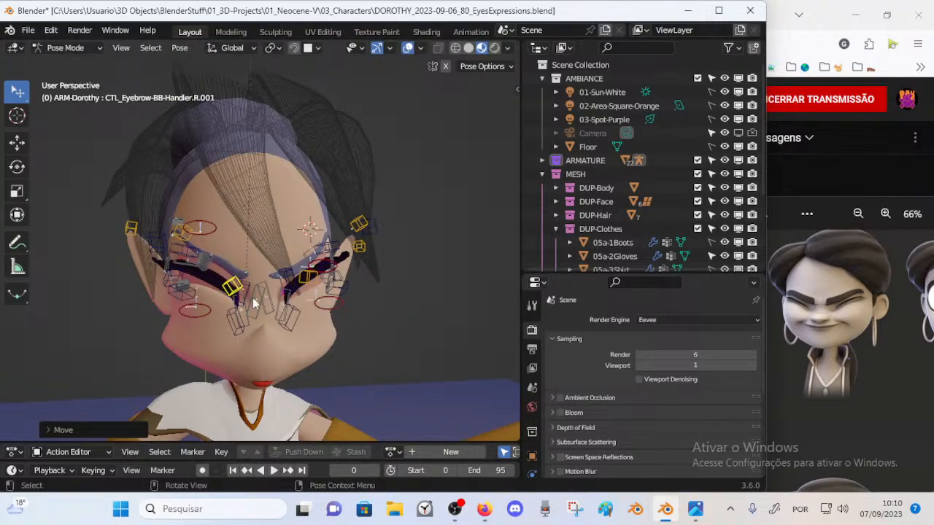
Step: Examine the squinting face from several angles and in a test render of the current frame
{"action": "middle_click_drag", "start_coordinate": [273, 366], "coordinate": [262, 308]}
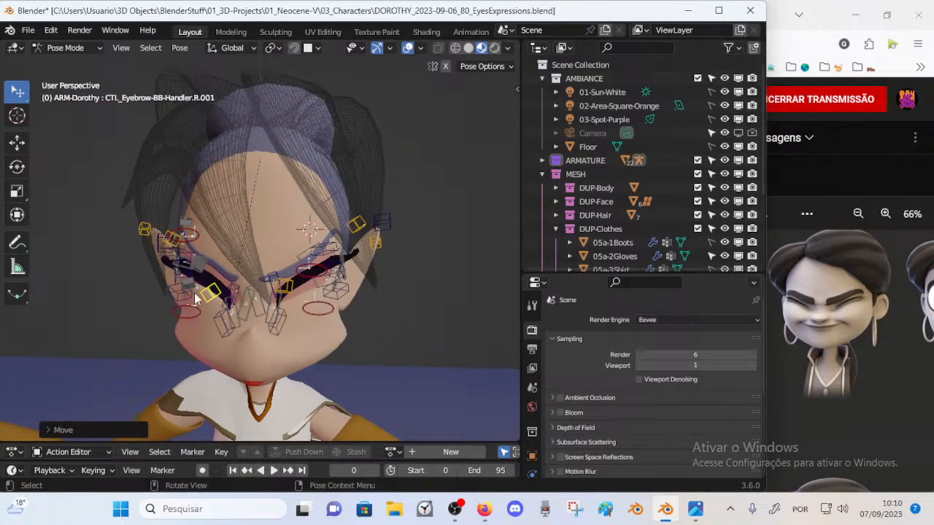
{"action": "middle_click_drag", "start_coordinate": [341, 309], "coordinate": [265, 391]}
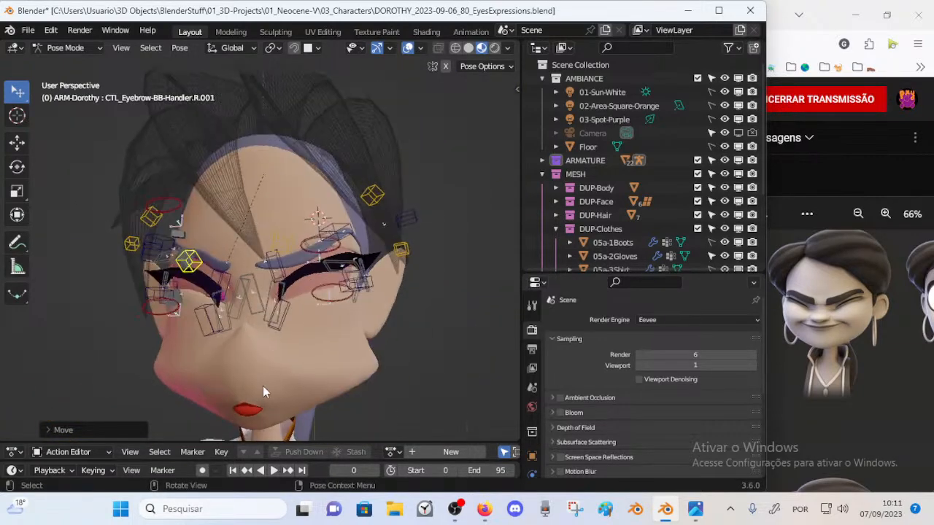
{"action": "middle_click_drag", "start_coordinate": [282, 276], "coordinate": [247, 355]}
{"action": "middle_click_drag", "start_coordinate": [363, 309], "coordinate": [312, 302]}
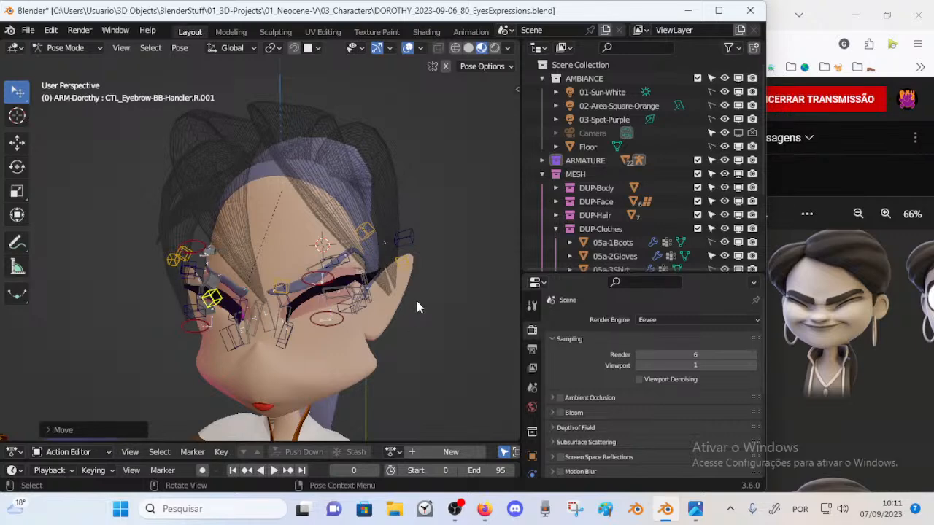
{"action": "key", "text": "F12"}
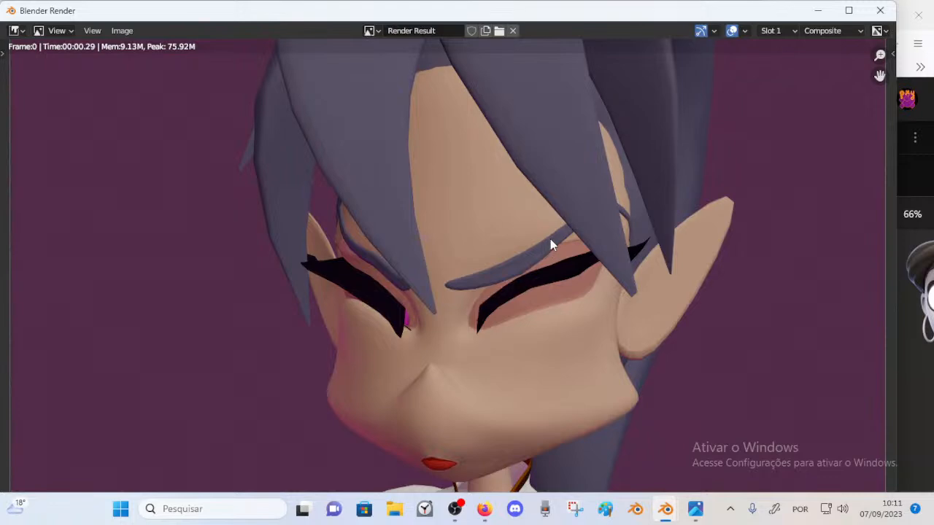
{"action": "left_click", "coordinate": [881, 11]}
Step: Reposition the left eyelid's inner handler controls CTL_Eyelid-BBH.L.003 and CTL_Eyelid-BBH.L.004 near the nose
{"action": "middle_click_drag", "start_coordinate": [313, 268], "coordinate": [289, 315]}
{"action": "left_click", "coordinate": [284, 312], "text": "shift"}
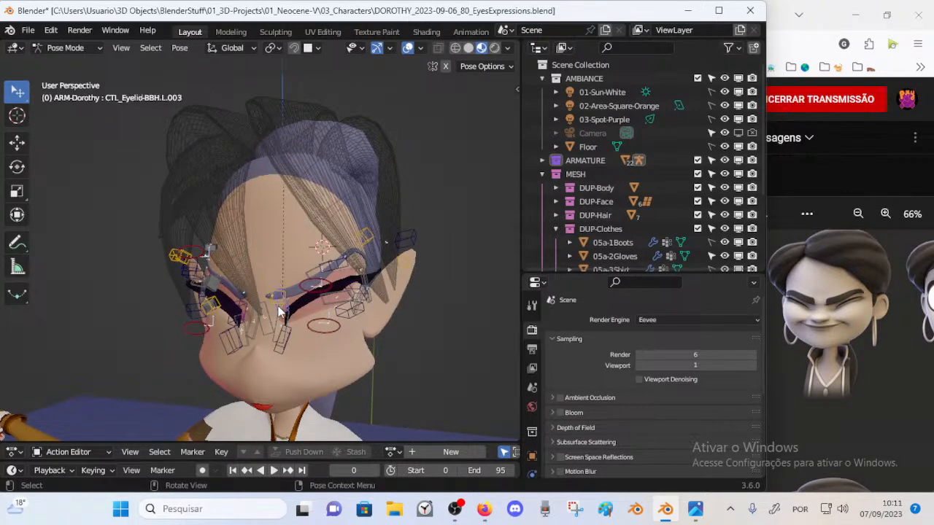
{"action": "scroll", "coordinate": [284, 318], "scroll_direction": "up", "scroll_amount": 1}
{"action": "key", "text": "g"}
{"action": "left_click", "coordinate": [283, 319]}
{"action": "left_click", "coordinate": [283, 375]}
{"action": "key", "text": "g"}
{"action": "left_click", "coordinate": [283, 357]}
Step: Render the squinting expression and save the image as 02.png in the 03_Characters folder
{"action": "key", "text": "F12"}
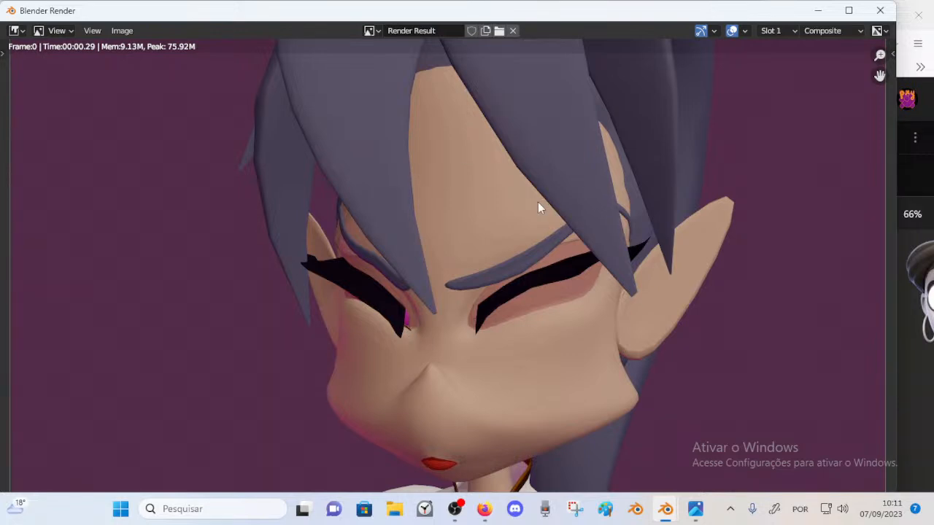
{"action": "scroll", "coordinate": [486, 224], "scroll_direction": "down", "scroll_amount": 2}
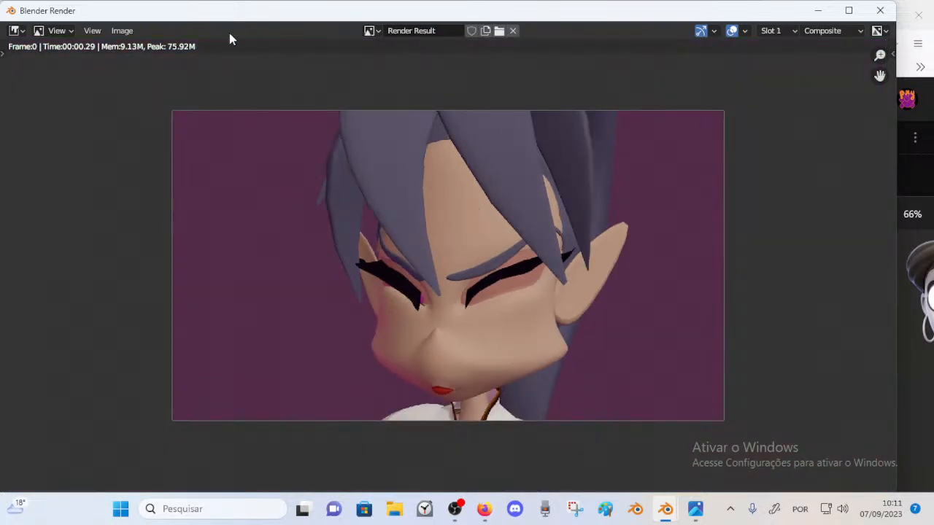
{"action": "left_click", "coordinate": [121, 31]}
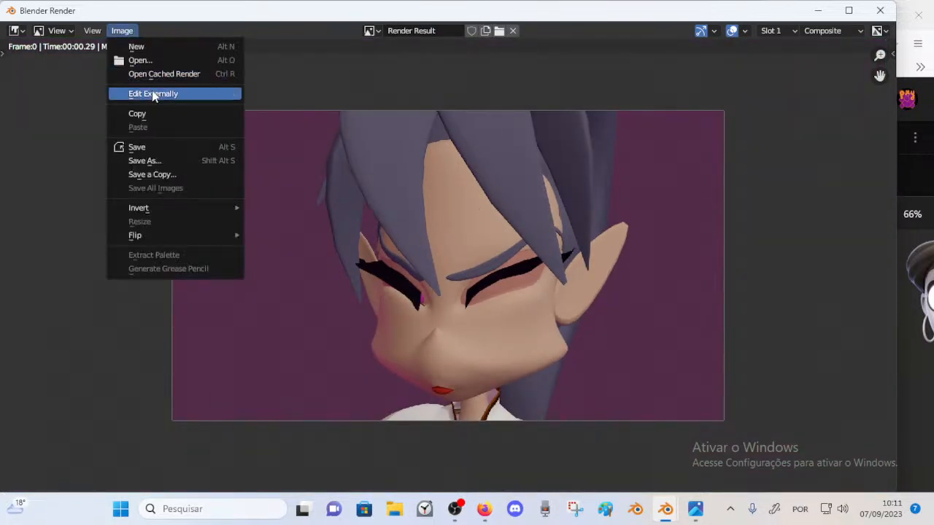
{"action": "left_click", "coordinate": [160, 162]}
{"action": "left_click", "coordinate": [305, 153]}
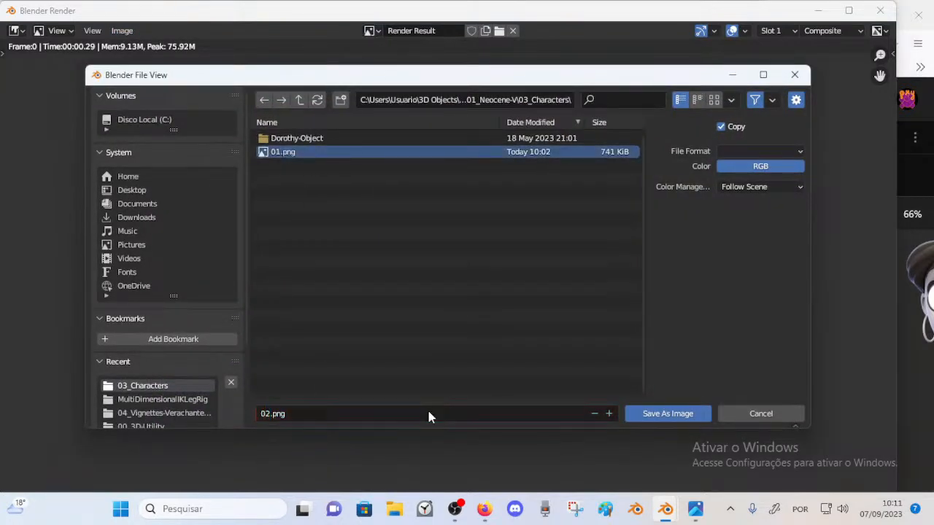
{"action": "key", "text": "Return"}
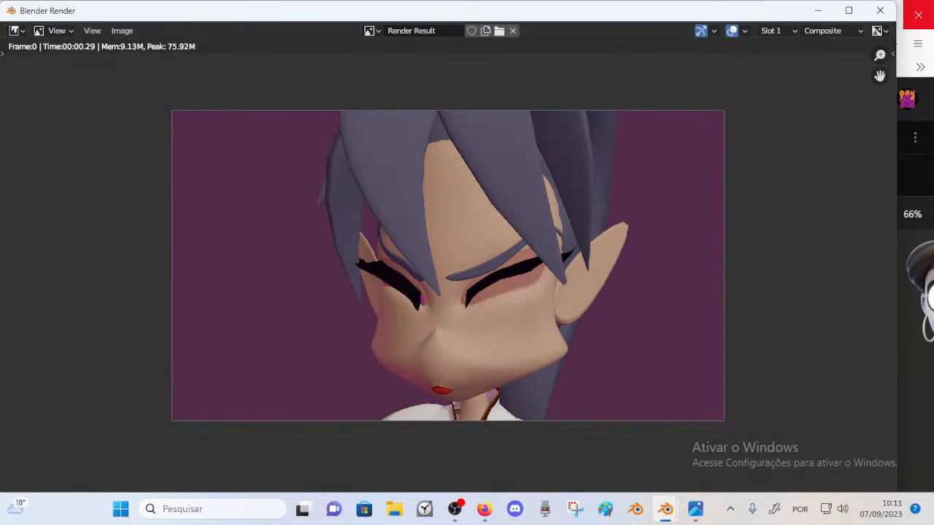
{"action": "left_click", "coordinate": [880, 10]}
Step: Show the surprised, open-mouthed face of the expression reference sheet enlarged and shift the image viewer window
{"action": "middle_click_drag", "start_coordinate": [353, 253], "coordinate": [484, 290]}
{"action": "left_click", "coordinate": [841, 306]}
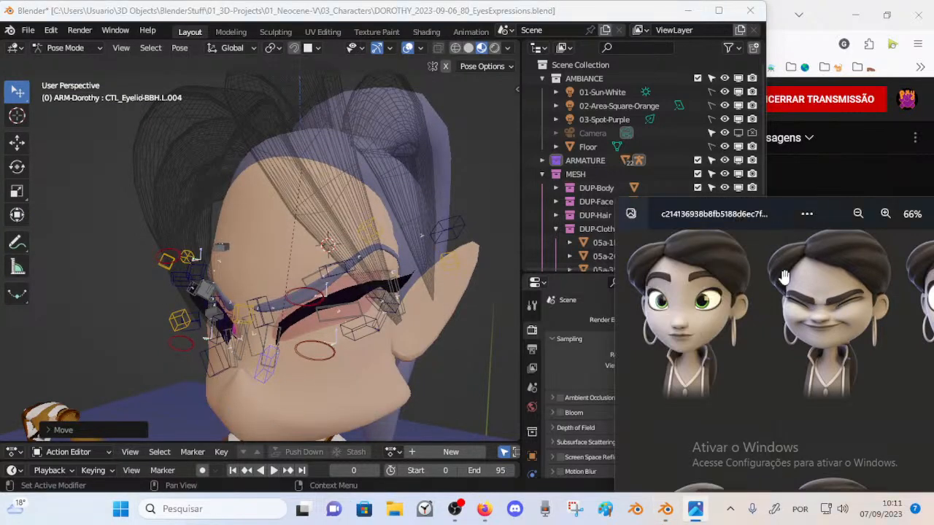
{"action": "left_click_drag", "start_coordinate": [821, 312], "coordinate": [645, 321]}
{"action": "key", "text": "Left"}
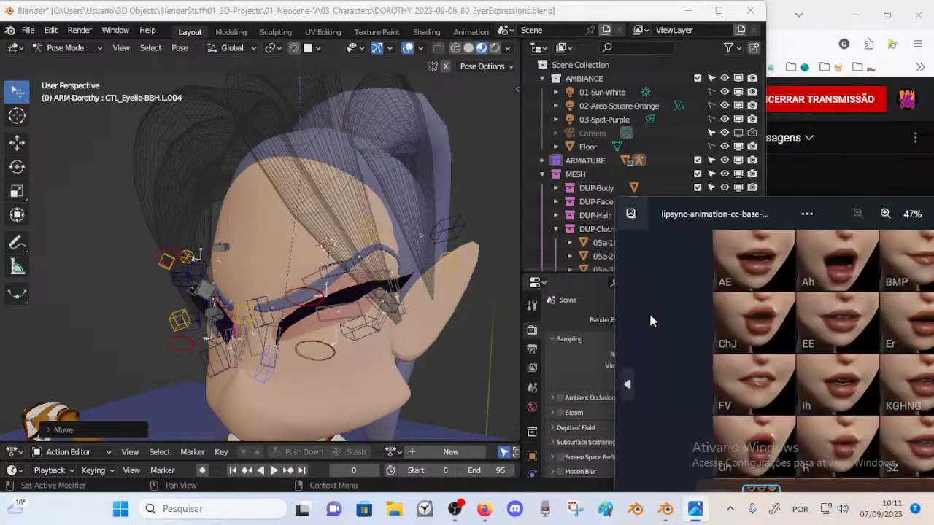
{"action": "key", "text": "Right"}
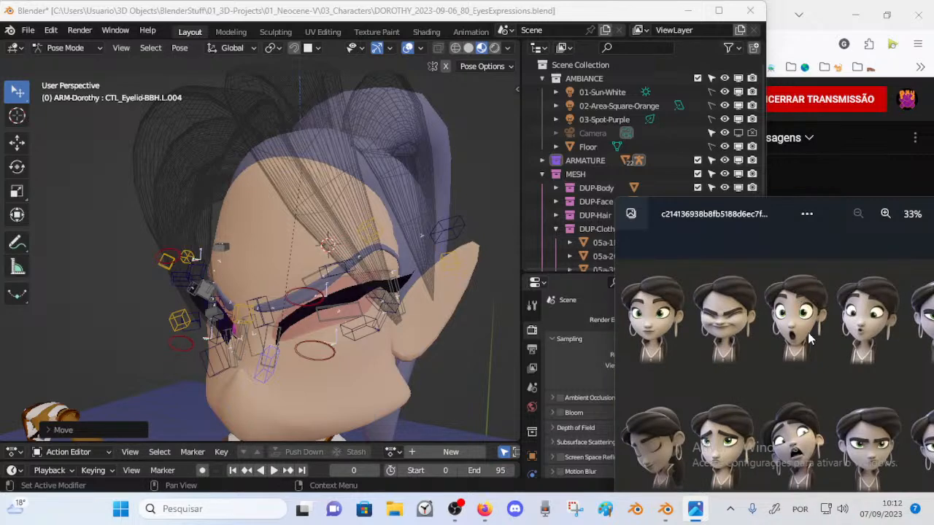
{"action": "scroll", "coordinate": [807, 337], "scroll_direction": "up", "scroll_amount": 4}
{"action": "left_click_drag", "start_coordinate": [790, 323], "coordinate": [761, 370]}
{"action": "left_click_drag", "start_coordinate": [732, 215], "coordinate": [761, 244]}
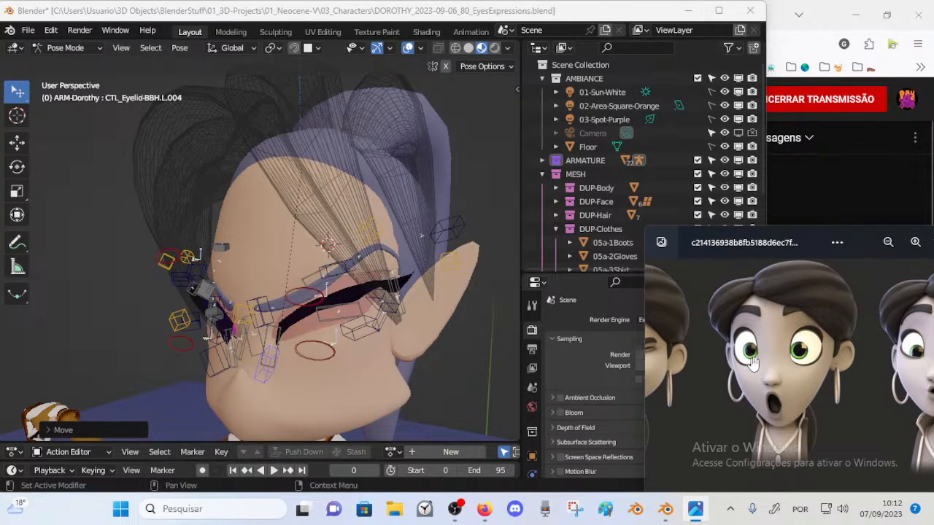
{"action": "left_click", "coordinate": [811, 162]}
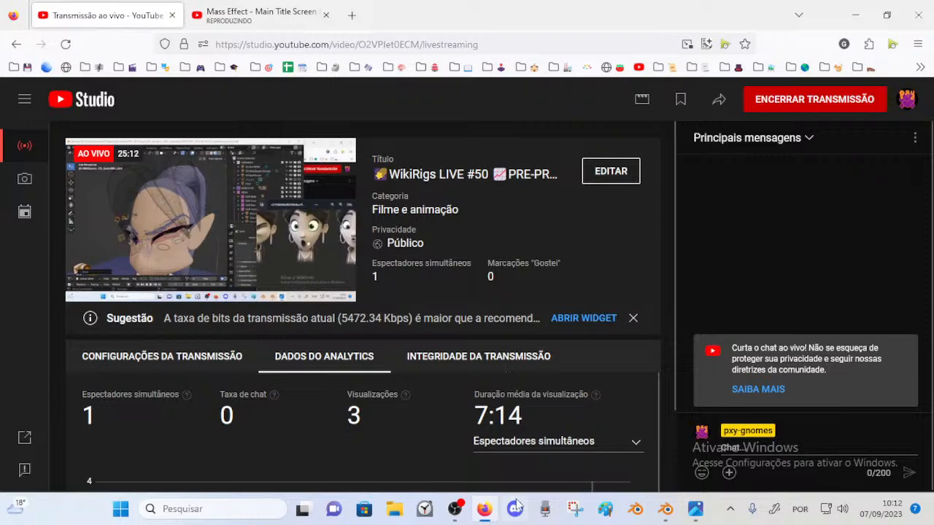
{"action": "left_click", "coordinate": [694, 508]}
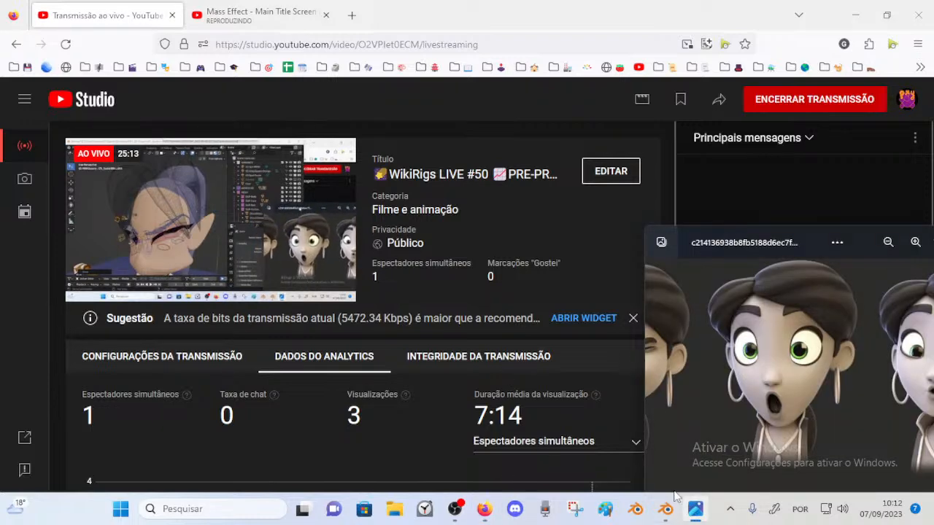
{"action": "left_click", "coordinate": [482, 508]}
{"action": "left_click", "coordinate": [664, 509]}
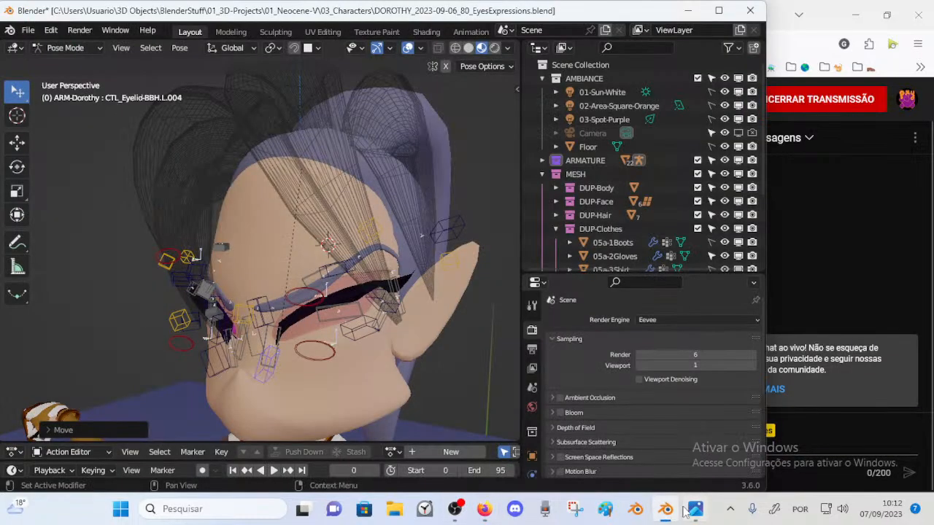
{"action": "left_click", "coordinate": [694, 509]}
Step: Reset the location of all facial controls and move the left eye's upper contour control down
{"action": "middle_click_drag", "start_coordinate": [335, 266], "coordinate": [283, 290]}
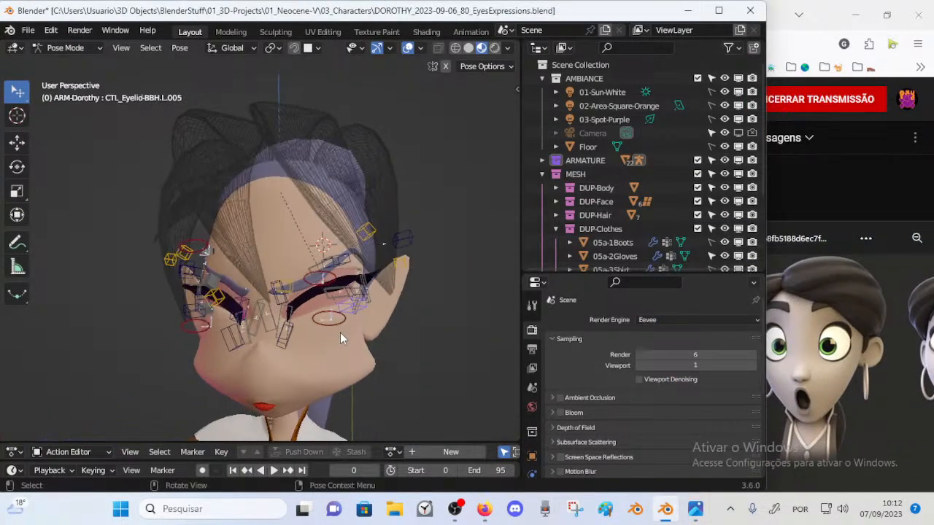
{"action": "key", "text": "a"}
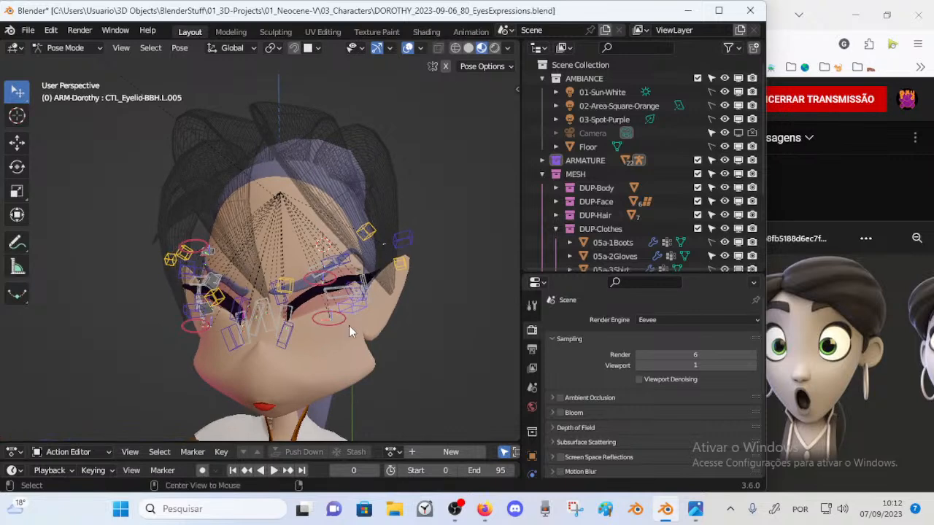
{"action": "key", "text": "alt+g"}
{"action": "middle_click_drag", "start_coordinate": [339, 320], "coordinate": [326, 265]}
{"action": "left_click_drag", "start_coordinate": [310, 232], "coordinate": [304, 309]}
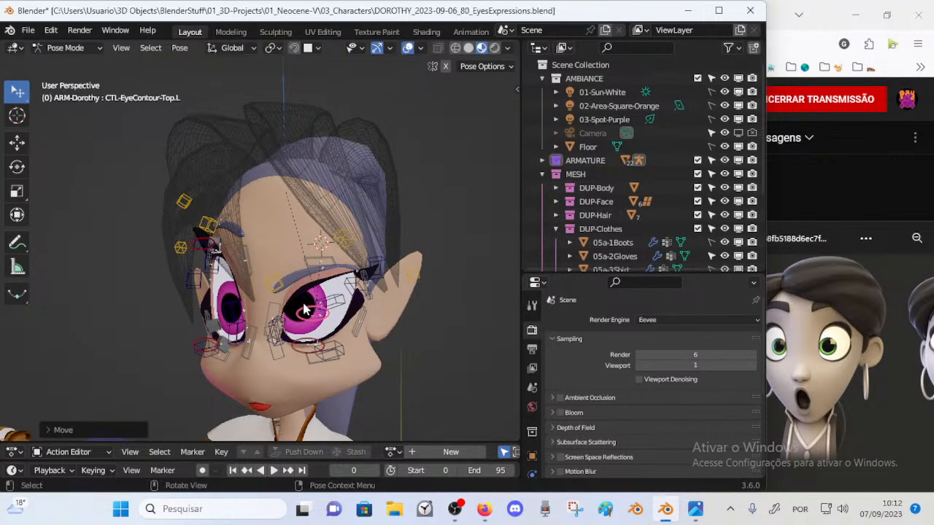
Step: Cycle through the reference images back to the character expression sheet
{"action": "left_click", "coordinate": [774, 318]}
{"action": "key", "text": "Right"}
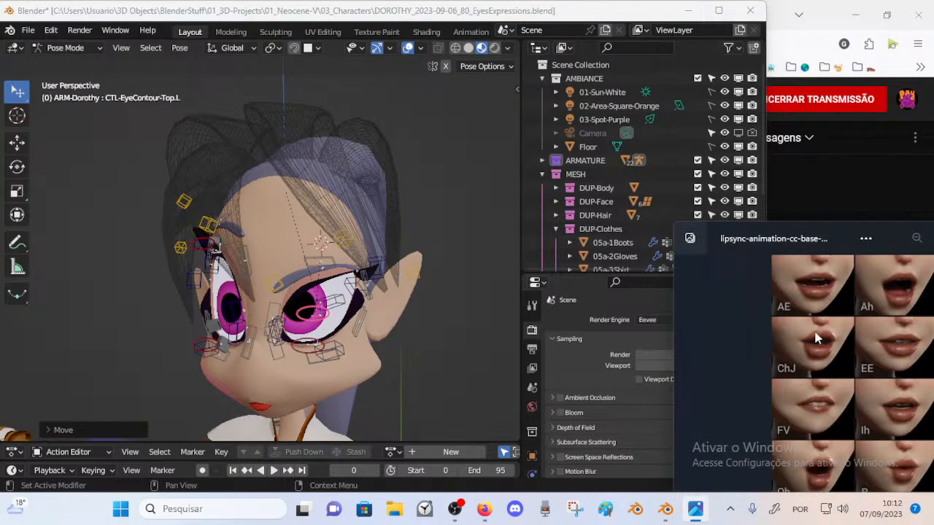
{"action": "key", "text": "Right"}
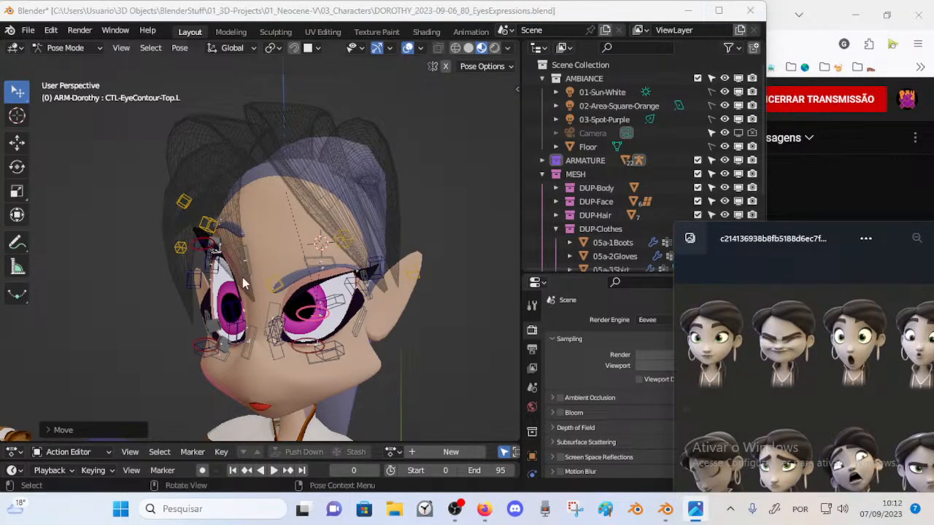
Step: Try squinting the left eye with its orbicularis oculi and contour controls, and reset the location of all facial controls
{"action": "middle_click_drag", "start_coordinate": [232, 286], "coordinate": [257, 272]}
{"action": "left_click_drag", "start_coordinate": [322, 252], "coordinate": [320, 268]}
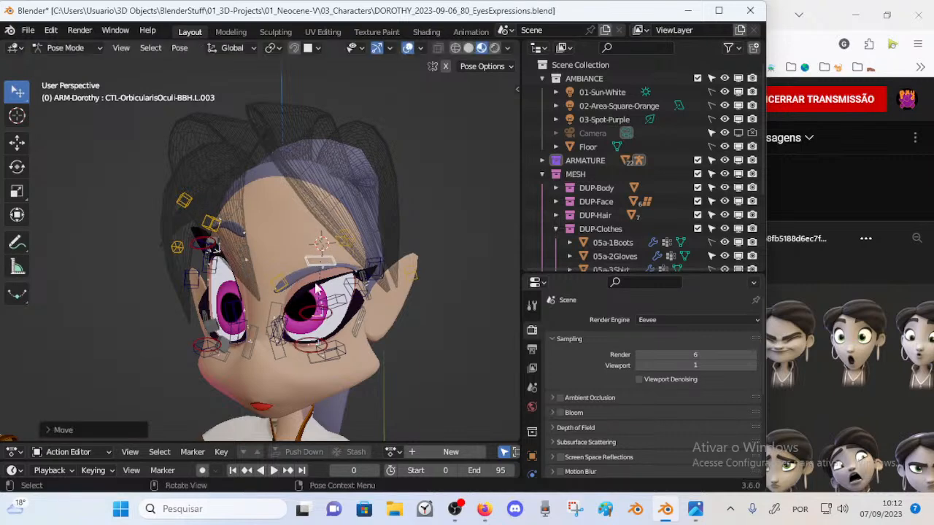
{"action": "left_click_drag", "start_coordinate": [315, 313], "coordinate": [315, 329]}
{"action": "mouse_move", "coordinate": [300, 354]}
{"action": "left_mouse_down"}
{"action": "mouse_move", "coordinate": [299, 266]}
{"action": "mouse_move", "coordinate": [295, 312]}
{"action": "mouse_move", "coordinate": [308, 346]}
{"action": "left_mouse_up"}
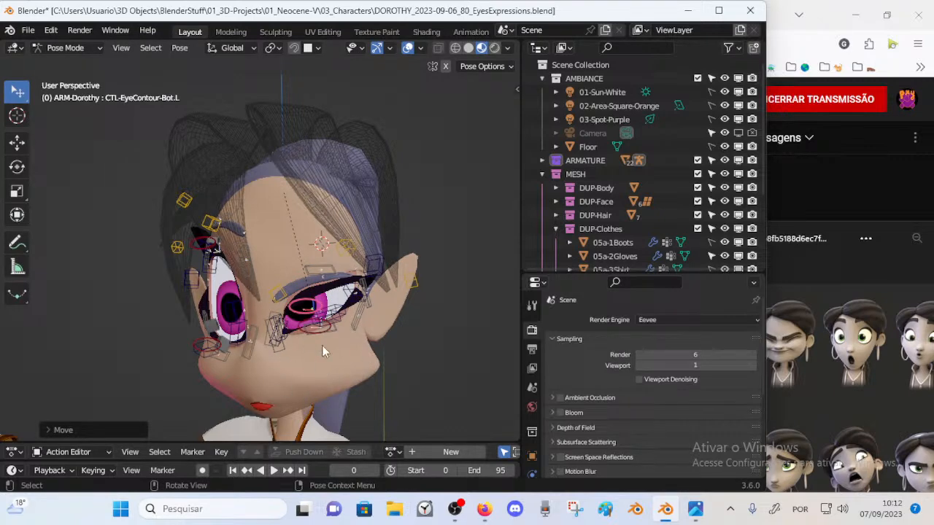
{"action": "key", "text": "a"}
{"action": "key", "text": "alt+g"}
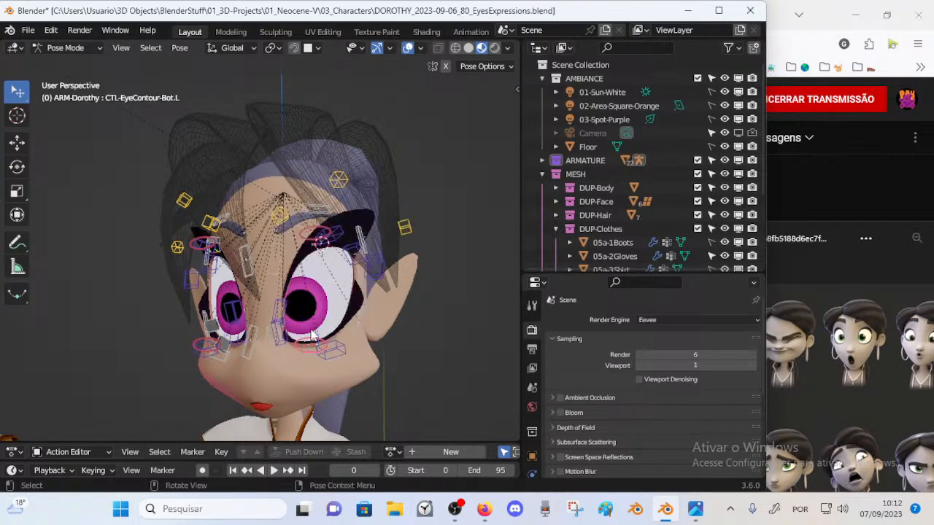
Step: Try different heights for the left eye's upper contour control and clear the location of every facial control
{"action": "left_click_drag", "start_coordinate": [319, 240], "coordinate": [295, 263]}
{"action": "left_click", "coordinate": [317, 264]}
{"action": "left_click_drag", "start_coordinate": [312, 293], "coordinate": [321, 245]}
{"action": "left_click_drag", "start_coordinate": [306, 322], "coordinate": [317, 264]}
{"action": "key", "text": "a"}
{"action": "key", "text": "alt+g"}
Step: Enlarge the surprised, open-mouthed face on the reference sheet and reposition the image viewer beside the viewport
{"action": "left_click", "coordinate": [808, 250]}
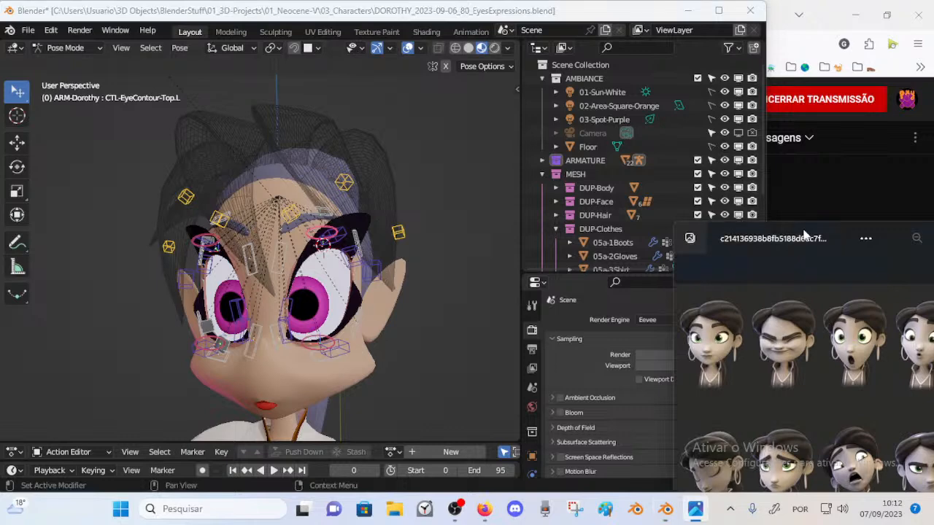
{"action": "left_click_drag", "start_coordinate": [797, 244], "coordinate": [772, 232]}
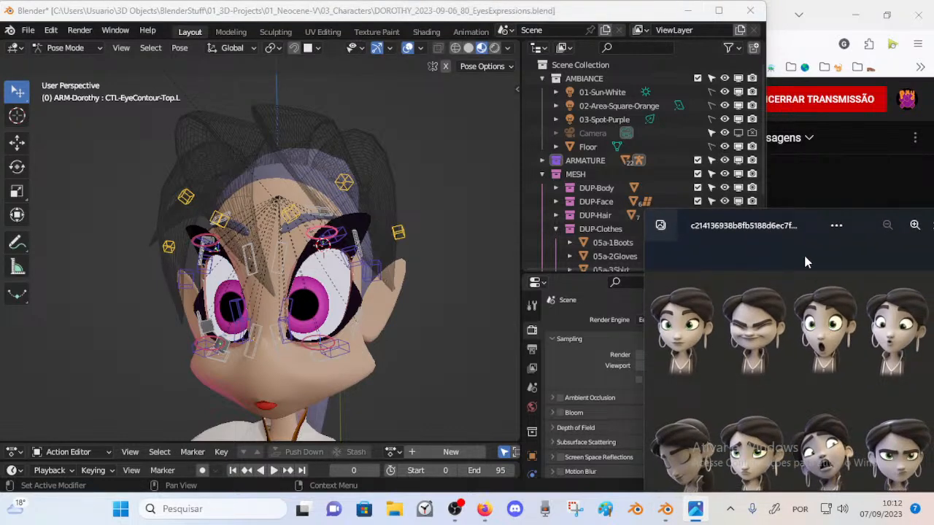
{"action": "scroll", "coordinate": [802, 240], "scroll_direction": "up", "scroll_amount": 3}
{"action": "left_click_drag", "start_coordinate": [790, 226], "coordinate": [790, 188]}
Step: Raise the left eye's upper contour control and move its lower contour control down to open the eye wide
{"action": "middle_click_drag", "start_coordinate": [386, 292], "coordinate": [347, 291]}
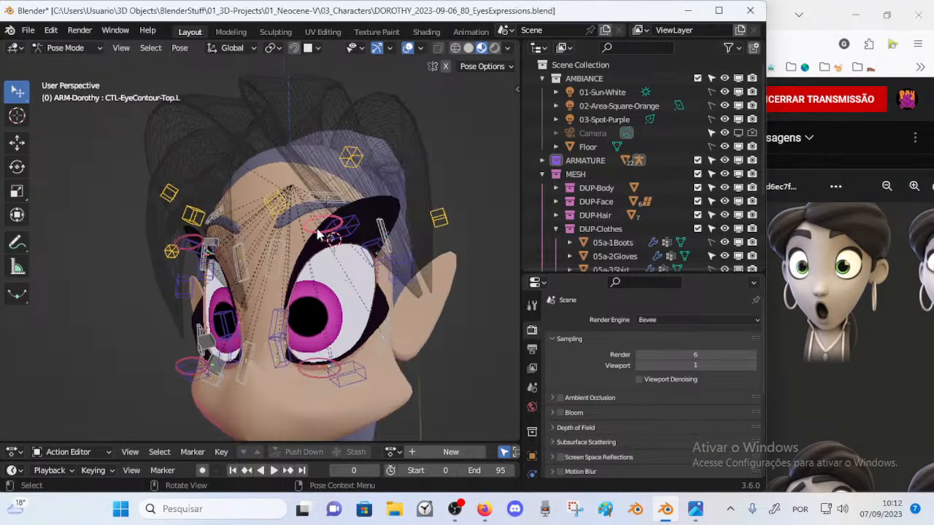
{"action": "key", "text": "g"}
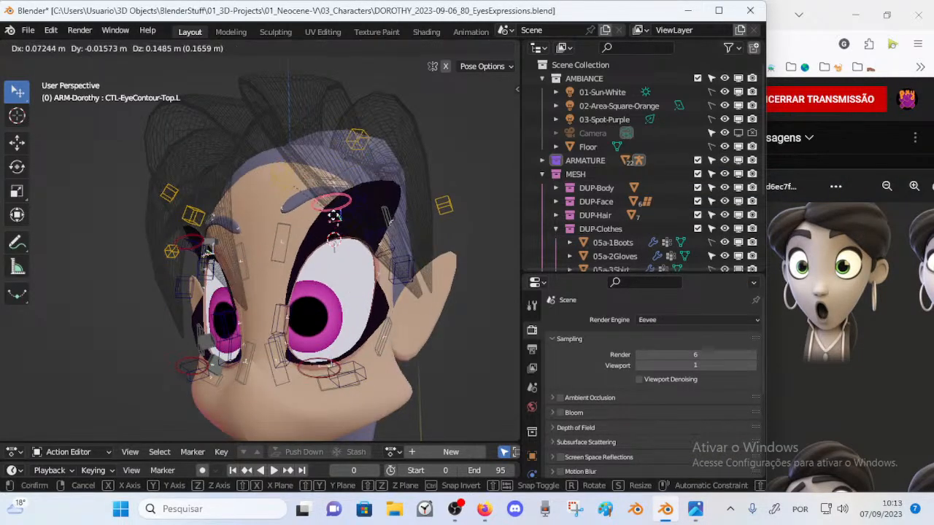
{"action": "left_click", "coordinate": [331, 232]}
{"action": "left_click", "coordinate": [310, 369]}
{"action": "middle_click_drag", "start_coordinate": [310, 368], "coordinate": [342, 368]}
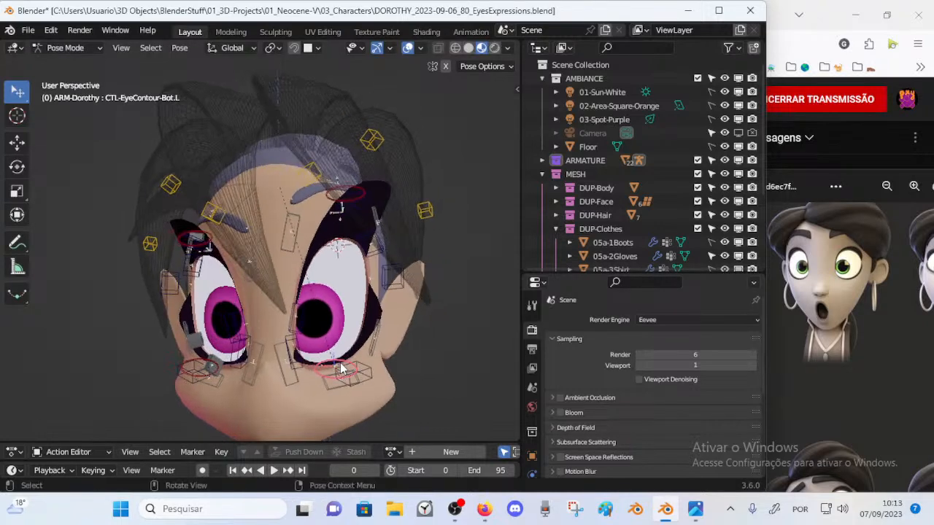
{"action": "key", "text": "g"}
{"action": "left_click", "coordinate": [303, 350]}
Step: Reposition the left eyelid handles at the inner corner, lower outer lid and outer corner
{"action": "left_click", "coordinate": [295, 329]}
{"action": "key", "text": "g"}
{"action": "left_click", "coordinate": [294, 330]}
{"action": "left_click", "coordinate": [375, 371]}
{"action": "key", "text": "g"}
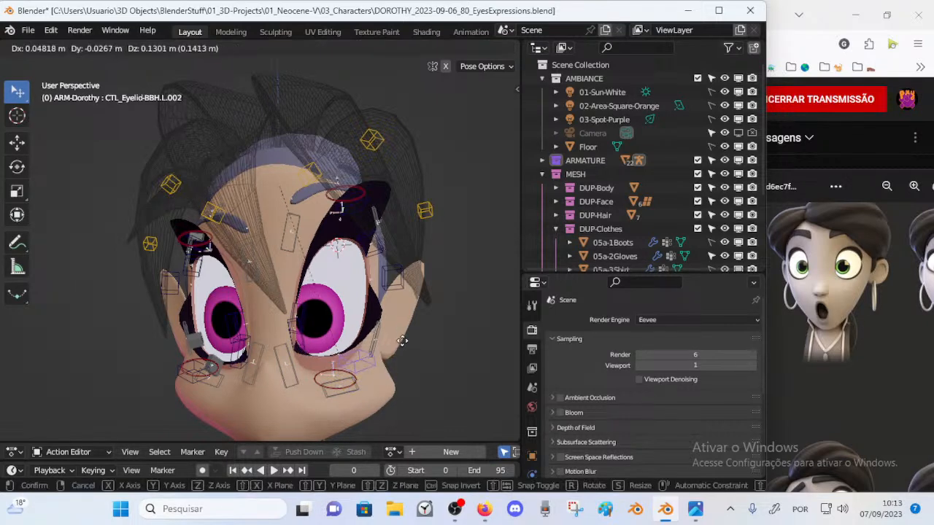
{"action": "left_click", "coordinate": [384, 332]}
{"action": "middle_click_drag", "start_coordinate": [384, 336], "coordinate": [423, 284]}
{"action": "left_click", "coordinate": [417, 274]}
{"action": "key", "text": "g"}
{"action": "left_click", "coordinate": [412, 279]}
Step: Bring the left eye's upper and lower contour controls closer together and fine-tune the lower one
{"action": "left_click", "coordinate": [336, 374]}
{"action": "key", "text": "g"}
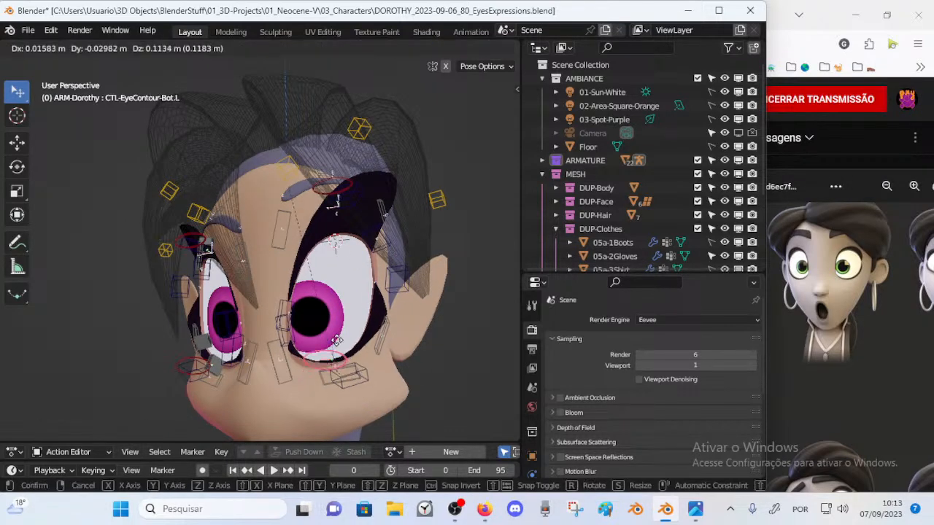
{"action": "left_click", "coordinate": [335, 340]}
{"action": "left_click", "coordinate": [333, 196]}
{"action": "key", "text": "g"}
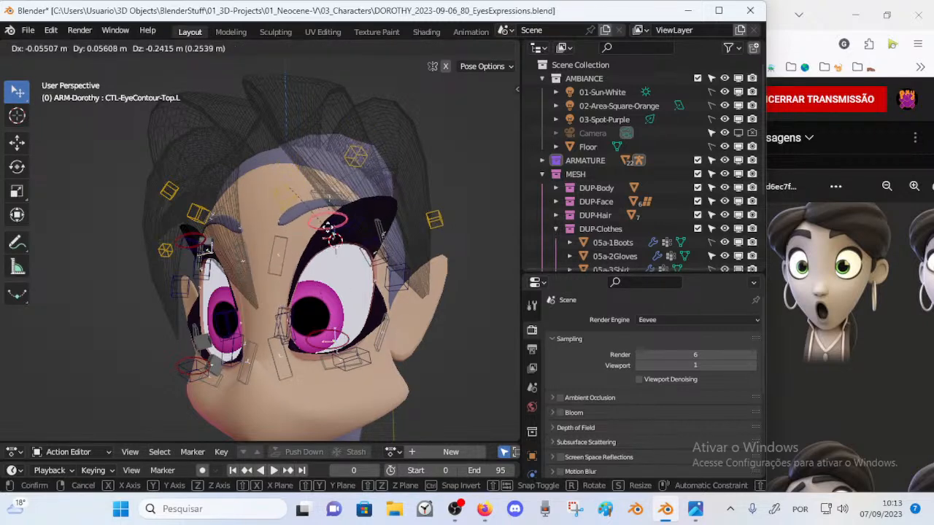
{"action": "left_click", "coordinate": [321, 251]}
{"action": "middle_click_drag", "start_coordinate": [379, 310], "coordinate": [328, 285]}
{"action": "left_click", "coordinate": [312, 335]}
{"action": "key", "text": "g"}
{"action": "left_click", "coordinate": [315, 327]}
Step: Reposition the left eye's upper outer eyelid handle and the neighbouring control at the outer corner
{"action": "left_click", "coordinate": [394, 266]}
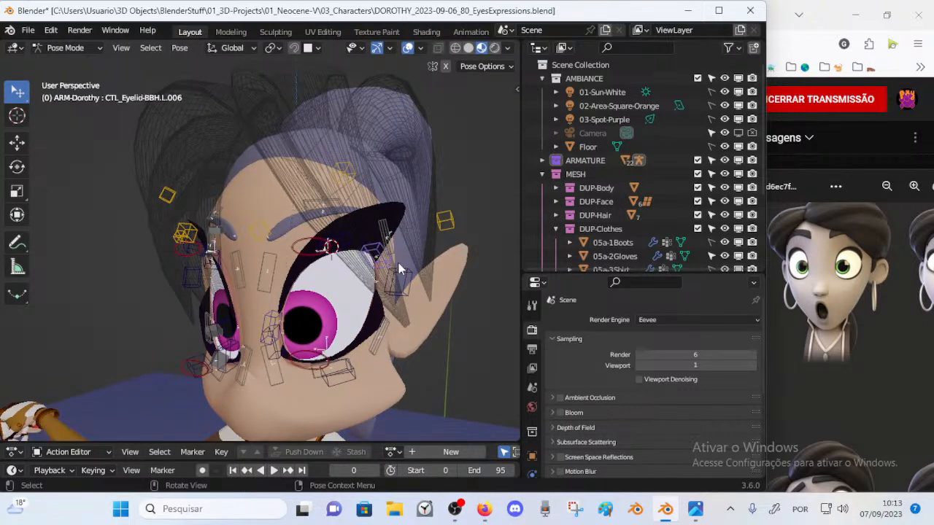
{"action": "key", "text": "g"}
{"action": "left_click", "coordinate": [389, 277]}
{"action": "left_click", "coordinate": [396, 287]}
{"action": "key", "text": "g"}
{"action": "left_click", "coordinate": [336, 339]}
Step: Adjust the left eye's lower contour control in two moves to shape the lower lid
{"action": "left_click", "coordinate": [313, 359]}
{"action": "key", "text": "g"}
{"action": "left_click", "coordinate": [318, 352]}
{"action": "middle_click_drag", "start_coordinate": [317, 351], "coordinate": [344, 333]}
{"action": "key", "text": "g"}
{"action": "left_click", "coordinate": [347, 339]}
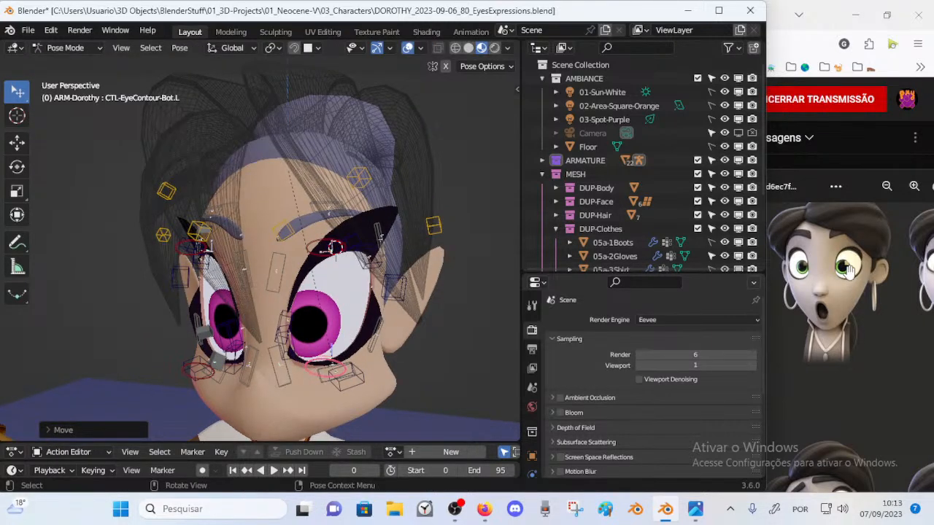
Step: Raise the left eye's upper contour control to widen the eye as in the surprised reference face
{"action": "left_click", "coordinate": [315, 257]}
{"action": "key", "text": "g"}
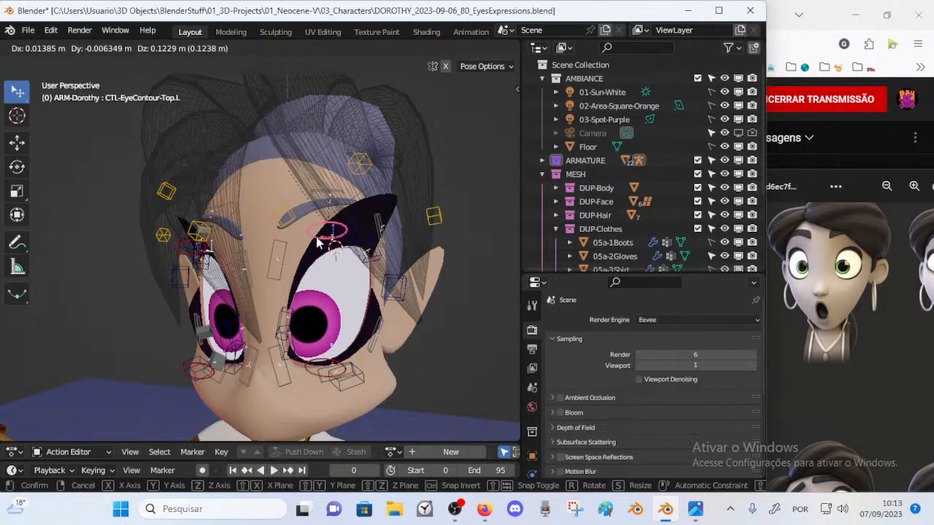
{"action": "left_click", "coordinate": [321, 241]}
{"action": "mouse_move", "coordinate": [321, 241]}
{"action": "middle_mouse_down"}
{"action": "mouse_move", "coordinate": [332, 249]}
{"action": "mouse_move", "coordinate": [310, 238]}
{"action": "middle_mouse_up"}
{"action": "key", "text": "g"}
{"action": "left_click", "coordinate": [313, 229]}
Step: Fine-tune the left eye's lower contour control and the eyelid handle at its inner corner
{"action": "left_click", "coordinate": [319, 330]}
{"action": "key", "text": "g"}
{"action": "left_click", "coordinate": [324, 336]}
{"action": "middle_click_drag", "start_coordinate": [324, 335], "coordinate": [435, 329]}
{"action": "left_click", "coordinate": [297, 332]}
{"action": "key", "text": "g"}
{"action": "left_click", "coordinate": [297, 332]}
Step: Move the left eye's outer eyelid handles to round out the outer edge of the eye opening
{"action": "left_click", "coordinate": [392, 289]}
{"action": "key", "text": "g"}
{"action": "left_click", "coordinate": [384, 272]}
{"action": "middle_click_drag", "start_coordinate": [379, 237], "coordinate": [363, 294]}
{"action": "left_click", "coordinate": [359, 268]}
{"action": "key", "text": "g"}
{"action": "left_click", "coordinate": [374, 280]}
Step: Reposition the left eye's inner eyelid handle to round the inner corner
{"action": "left_click", "coordinate": [272, 259]}
{"action": "middle_click_drag", "start_coordinate": [272, 259], "coordinate": [299, 280]}
{"action": "key", "text": "g"}
{"action": "left_click", "coordinate": [268, 342]}
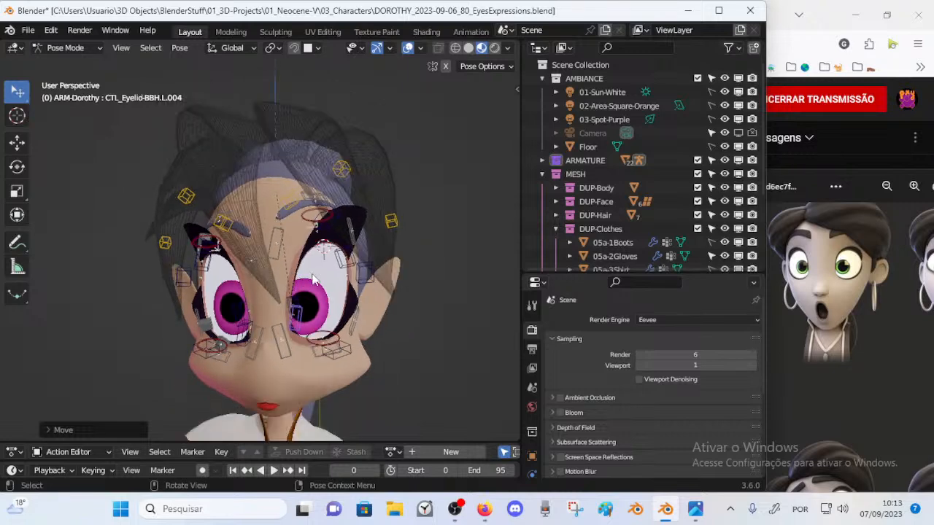
Step: Turn on X-axis mirroring for the pose and nudge the left eyelid handles to mirror them to the right eye
{"action": "key", "text": "n"}
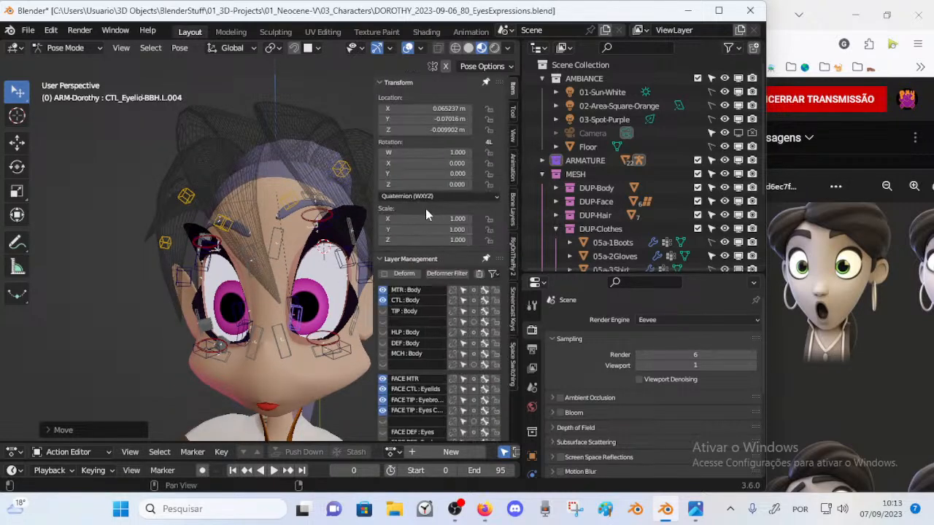
{"action": "key", "text": "n"}
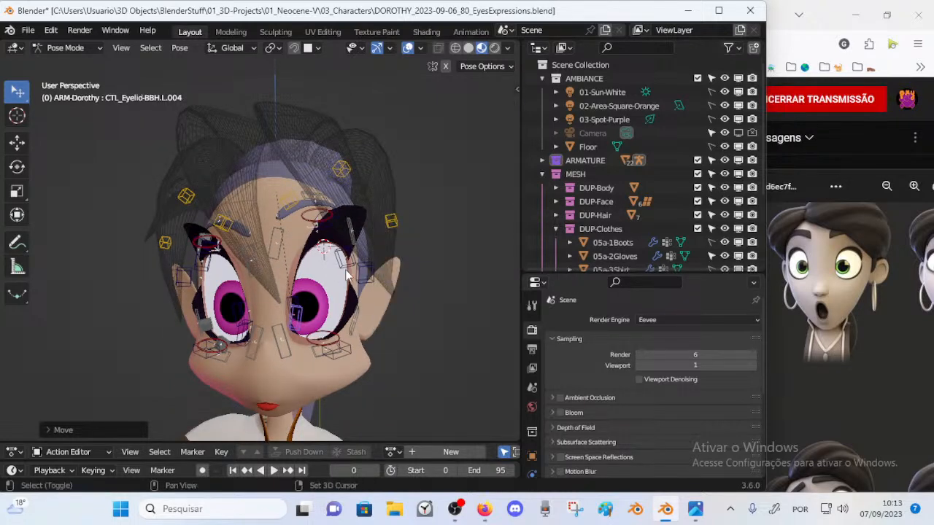
{"action": "key", "text": "ctrl+shift+z"}
{"action": "key", "text": "g"}
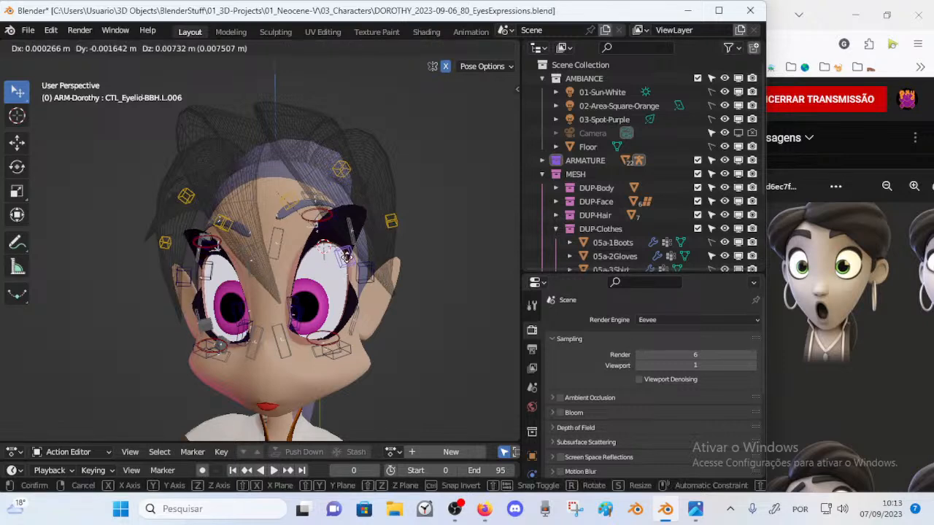
{"action": "left_click", "coordinate": [347, 257]}
{"action": "middle_click_drag", "start_coordinate": [344, 281], "coordinate": [362, 280]}
{"action": "left_click", "coordinate": [336, 351]}
{"action": "scroll", "coordinate": [321, 353], "scroll_direction": "up", "scroll_amount": 2}
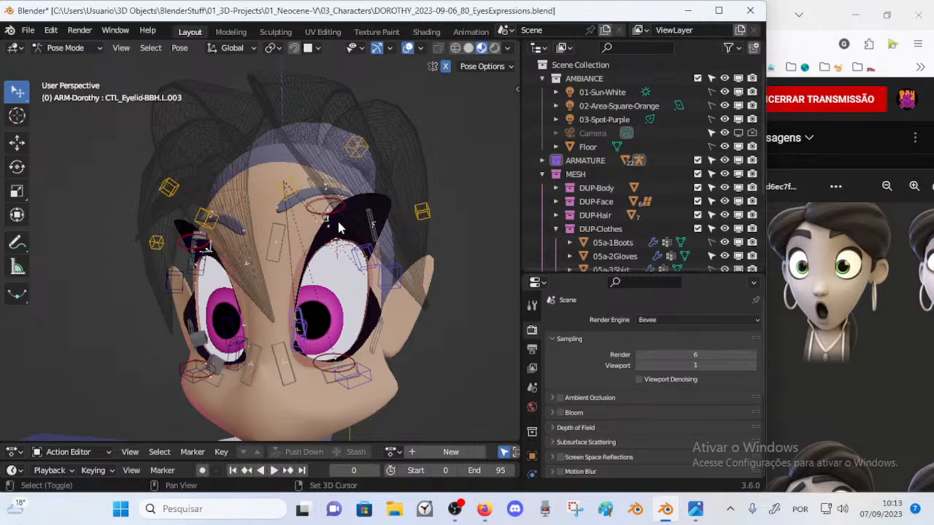
{"action": "key", "text": "g"}
{"action": "left_click", "coordinate": [333, 291]}
Step: Nudge the left eye's lower and upper contour controls to mirror their pose onto the right eye
{"action": "middle_click_drag", "start_coordinate": [293, 307], "coordinate": [334, 350]}
{"action": "left_click", "coordinate": [330, 358]}
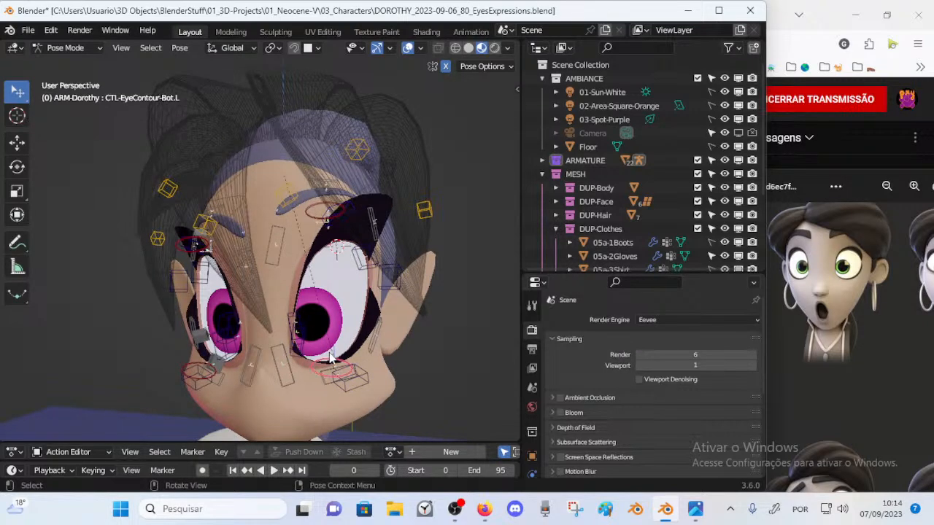
{"action": "key", "text": "g"}
{"action": "left_click", "coordinate": [333, 358]}
{"action": "left_click", "coordinate": [321, 217]}
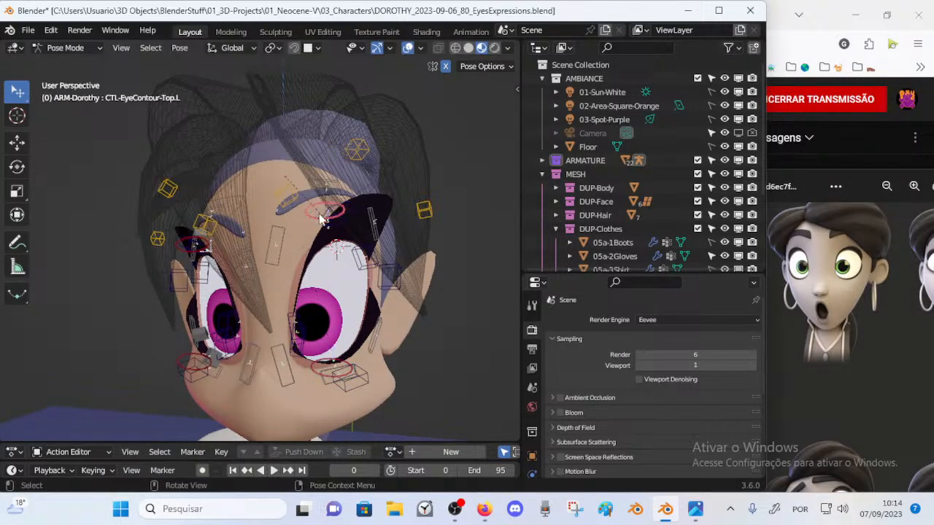
{"action": "key", "text": "g"}
{"action": "left_click", "coordinate": [320, 217]}
Step: Move the master eye-tracking control upward to raise the gaze
{"action": "middle_click_drag", "start_coordinate": [278, 252], "coordinate": [258, 253]}
{"action": "scroll", "coordinate": [246, 285], "scroll_direction": "up", "scroll_amount": 3}
{"action": "middle_click_drag", "start_coordinate": [246, 285], "coordinate": [262, 309]}
{"action": "scroll", "coordinate": [300, 308], "scroll_direction": "down", "scroll_amount": 5}
{"action": "left_click", "coordinate": [184, 275]}
{"action": "middle_click_drag", "start_coordinate": [184, 274], "coordinate": [222, 285]}
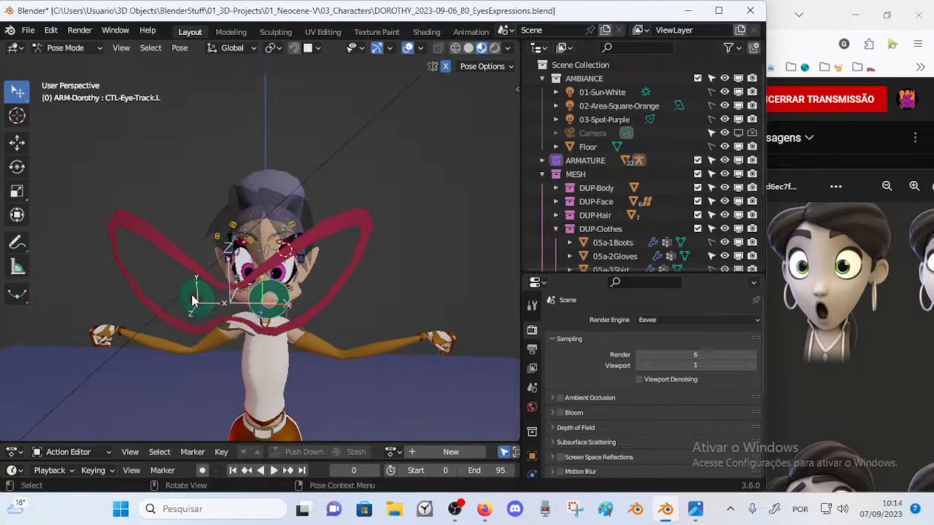
{"action": "left_click", "coordinate": [234, 292]}
{"action": "key", "text": "g"}
{"action": "left_click", "coordinate": [262, 285]}
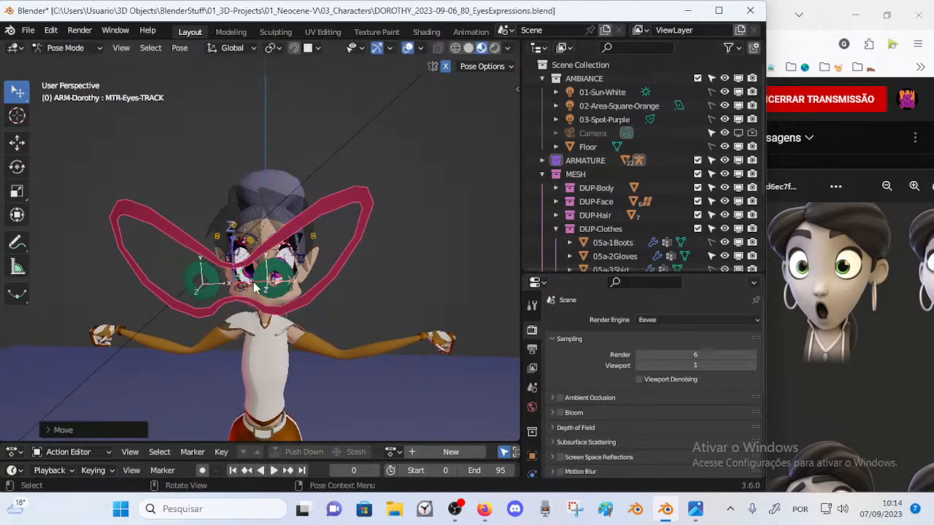
Step: Scale down the right eye-track control with mirroring on to shrink the irises of both eyes
{"action": "scroll", "coordinate": [263, 285], "scroll_direction": "up", "scroll_amount": 2}
{"action": "left_click", "coordinate": [198, 293]}
{"action": "key", "text": "s"}
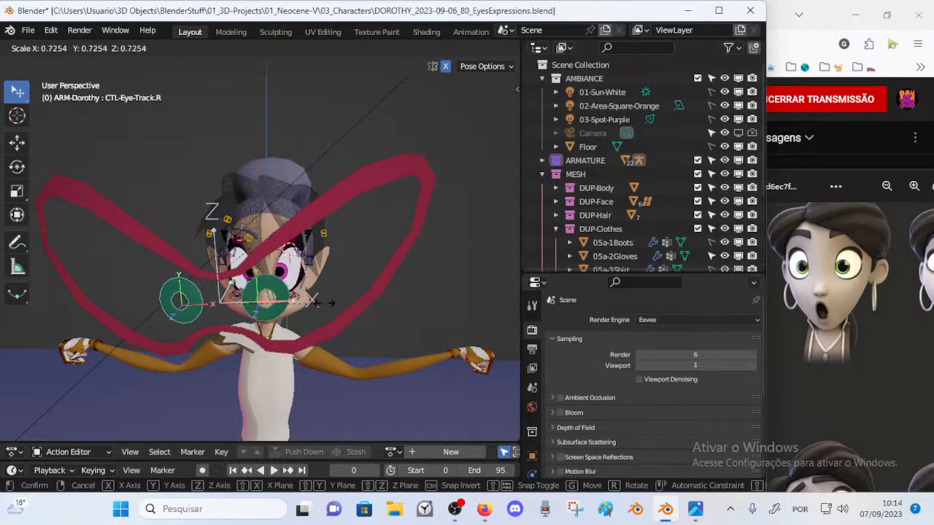
{"action": "left_click", "coordinate": [328, 305]}
{"action": "middle_click_drag", "start_coordinate": [327, 304], "coordinate": [285, 256]}
{"action": "left_click", "coordinate": [309, 308]}
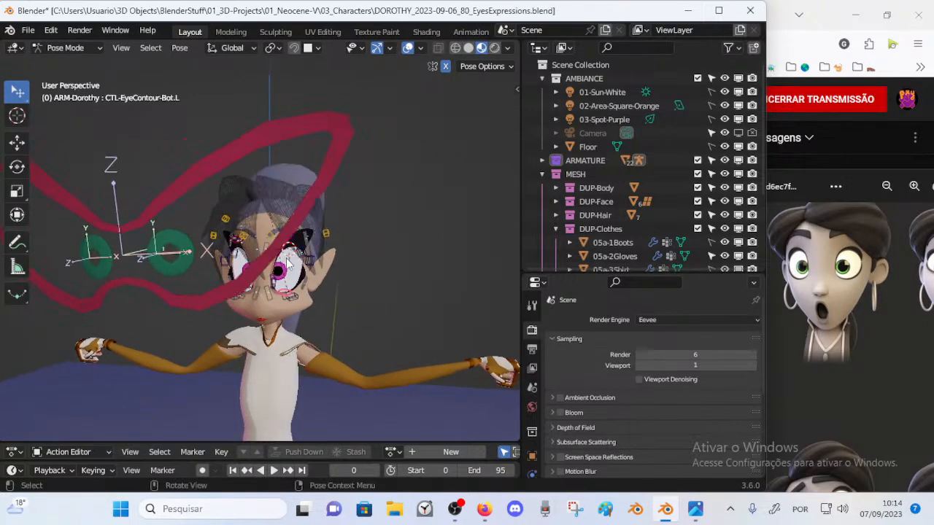
{"action": "key", "text": "g"}
{"action": "right_click", "coordinate": [277, 269]}
Step: Move the left and right eye-track controls with mirroring on to adjust the direction of both eyes
{"action": "left_click", "coordinate": [190, 249]}
{"action": "key", "text": "g"}
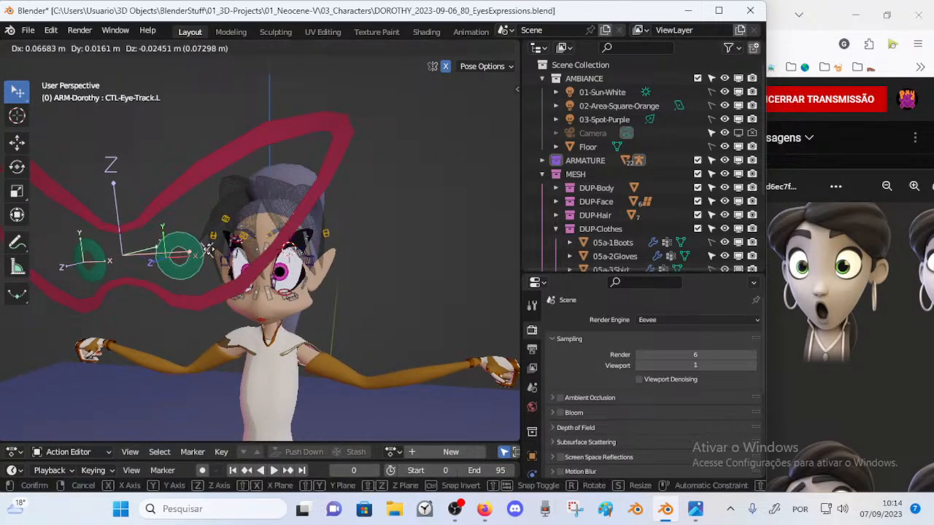
{"action": "left_click", "coordinate": [210, 256]}
{"action": "middle_click_drag", "start_coordinate": [210, 256], "coordinate": [227, 272]}
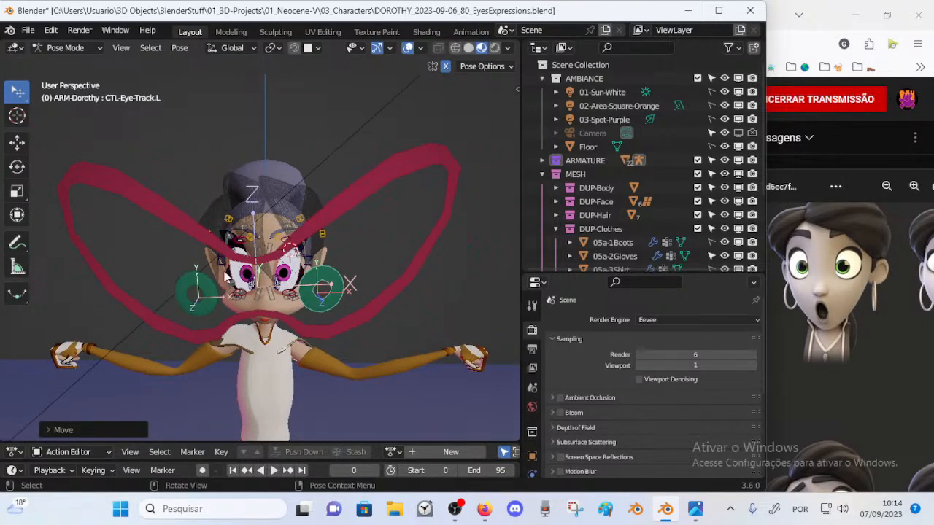
{"action": "left_click", "coordinate": [202, 283]}
{"action": "key", "text": "g"}
{"action": "left_click", "coordinate": [208, 277]}
{"action": "key", "text": "g"}
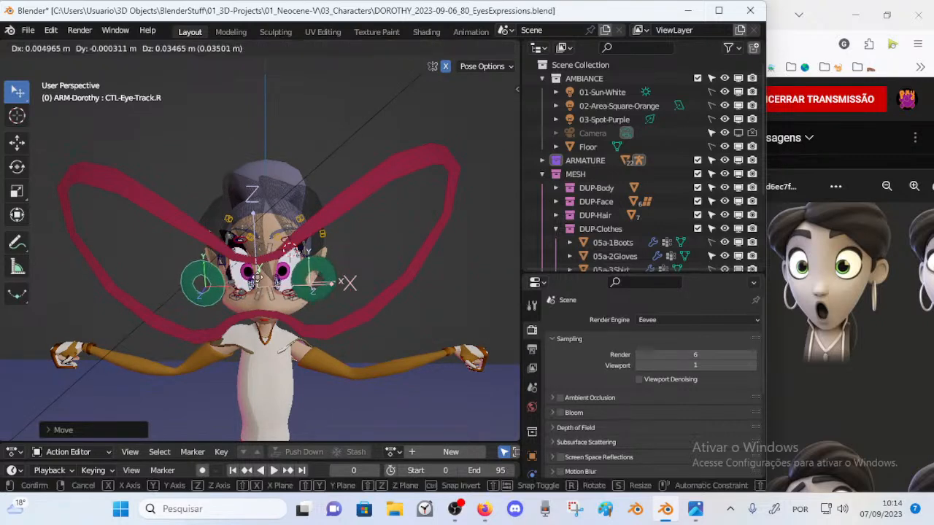
{"action": "left_click", "coordinate": [321, 281]}
{"action": "left_click", "coordinate": [316, 283]}
{"action": "key", "text": "g"}
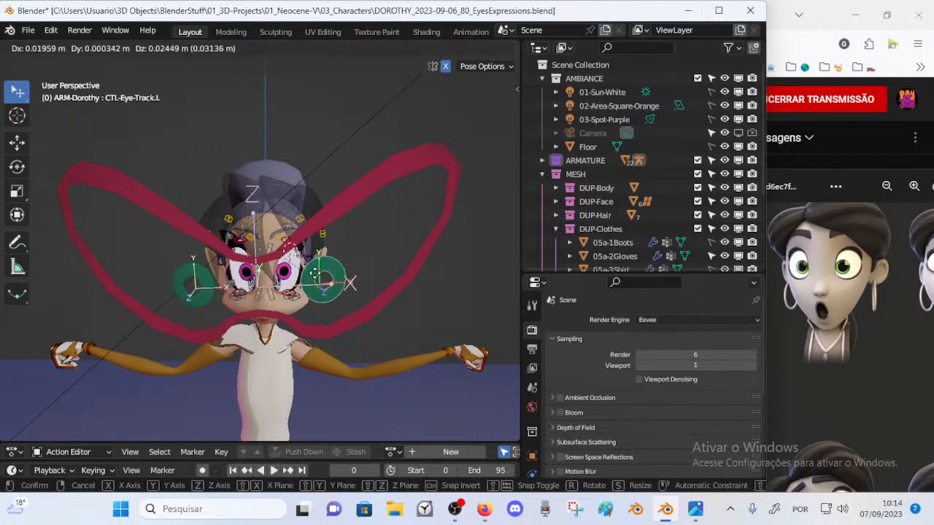
{"action": "left_click", "coordinate": [313, 281]}
Step: Fine-tune the left eye-track control's position until both mirrored pupils look straight ahead as in the reference
{"action": "middle_click_drag", "start_coordinate": [312, 281], "coordinate": [270, 280]}
{"action": "key", "text": "g"}
{"action": "left_click", "coordinate": [252, 289]}
{"action": "key", "text": "g"}
{"action": "left_click", "coordinate": [286, 284]}
{"action": "key", "text": "g"}
{"action": "left_click", "coordinate": [281, 282]}
{"action": "key", "text": "g"}
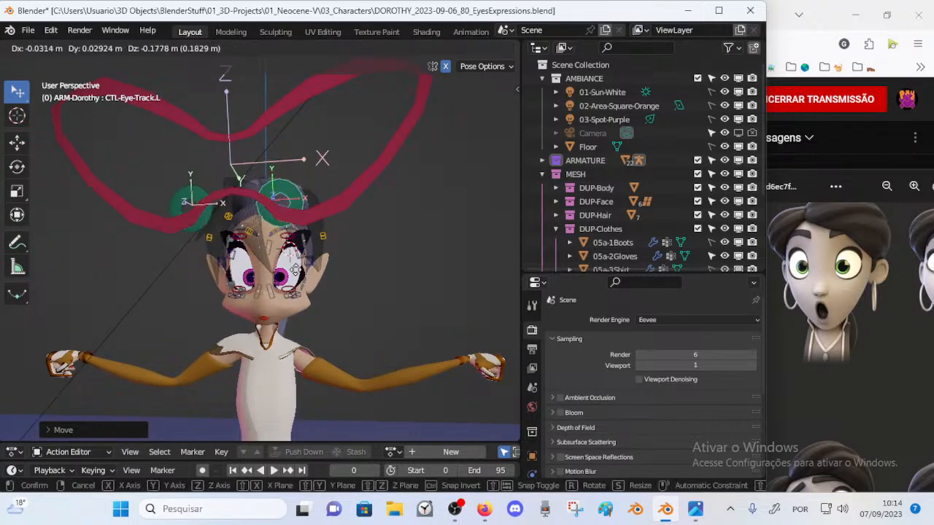
{"action": "left_click", "coordinate": [292, 274]}
{"action": "key", "text": "g"}
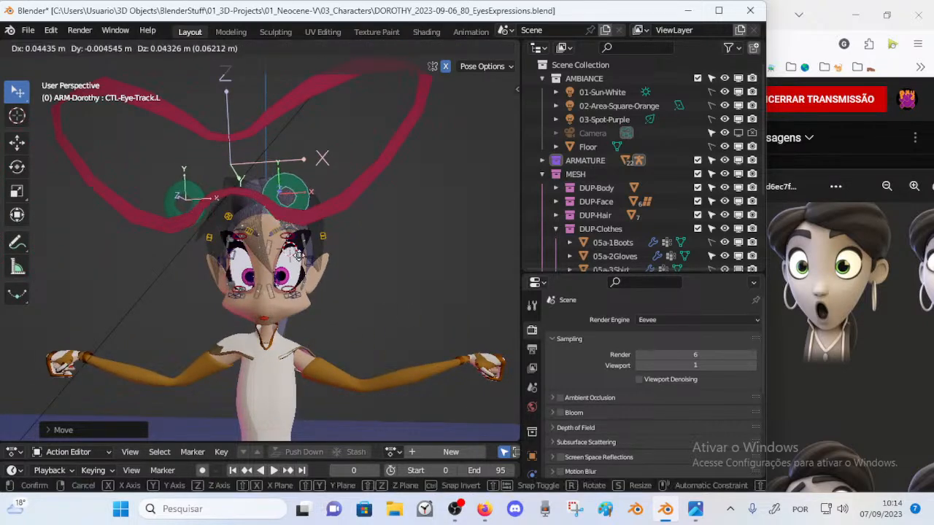
{"action": "left_click", "coordinate": [300, 259]}
{"action": "middle_click_drag", "start_coordinate": [300, 260], "coordinate": [270, 278]}
{"action": "key", "text": "g"}
{"action": "left_click", "coordinate": [295, 261]}
{"action": "scroll", "coordinate": [306, 267], "scroll_direction": "up", "scroll_amount": 4}
{"action": "scroll", "coordinate": [270, 273], "scroll_direction": "down", "scroll_amount": 4}
{"action": "key", "text": "g"}
{"action": "left_click", "coordinate": [272, 274]}
{"action": "scroll", "coordinate": [281, 237], "scroll_direction": "up", "scroll_amount": 8}
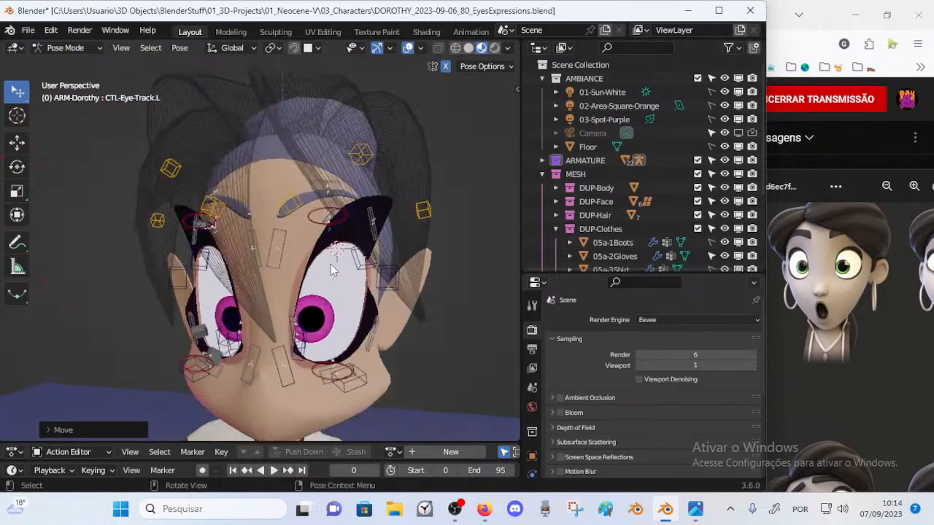
Step: Move the left eyebrow's middle and inner handlers with mirroring on to raise and curve both brows
{"action": "scroll", "coordinate": [284, 225], "scroll_direction": "down", "scroll_amount": 4}
{"action": "left_click", "coordinate": [281, 221]}
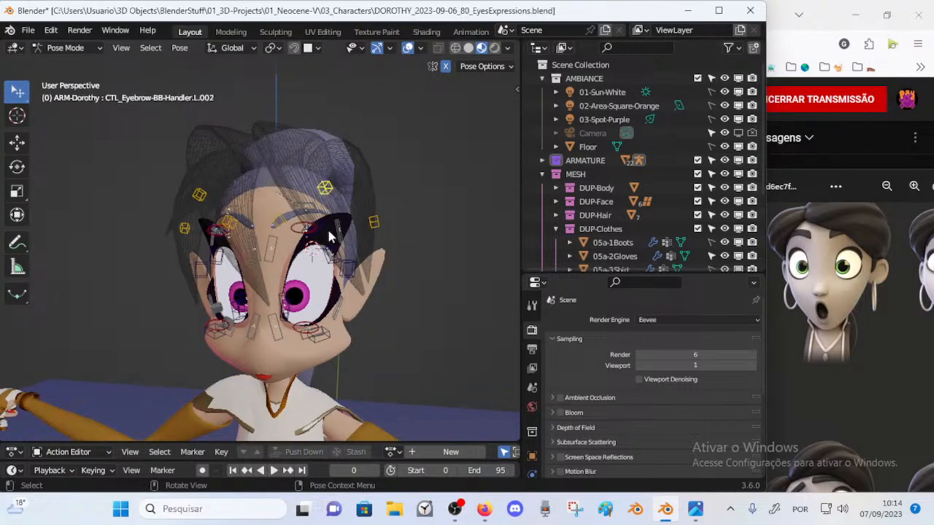
{"action": "scroll", "coordinate": [327, 237], "scroll_direction": "up", "scroll_amount": 1}
{"action": "key", "text": "g"}
{"action": "left_click", "coordinate": [337, 220]}
{"action": "left_click", "coordinate": [286, 217]}
{"action": "key", "text": "g"}
{"action": "left_click", "coordinate": [296, 211]}
Step: Rotate and reposition the left eyebrow handlers with mirroring on to adjust the slant of both brows
{"action": "key", "text": "r"}
{"action": "left_click", "coordinate": [339, 223]}
{"action": "key", "text": "g"}
{"action": "left_click", "coordinate": [341, 207]}
{"action": "key", "text": "r"}
{"action": "left_click", "coordinate": [351, 209]}
Step: Fine-tune the outer and inner left eyebrow handlers with mirroring on to refine the arch of both brows
{"action": "left_click", "coordinate": [396, 216]}
{"action": "mouse_move", "coordinate": [422, 228]}
{"action": "middle_mouse_down"}
{"action": "mouse_move", "coordinate": [462, 222]}
{"action": "mouse_move", "coordinate": [411, 231]}
{"action": "mouse_move", "coordinate": [407, 218]}
{"action": "middle_mouse_up"}
{"action": "key", "text": "g"}
{"action": "left_click", "coordinate": [387, 225]}
{"action": "middle_click_drag", "start_coordinate": [331, 252], "coordinate": [298, 197]}
{"action": "left_click", "coordinate": [291, 194]}
{"action": "key", "text": "g"}
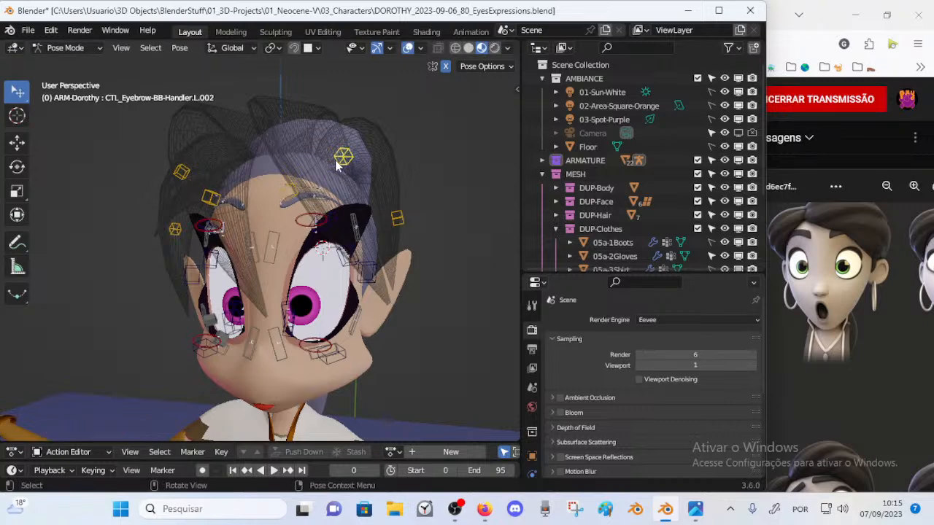
{"action": "left_click", "coordinate": [295, 195]}
{"action": "left_click", "coordinate": [400, 222]}
{"action": "middle_click_drag", "start_coordinate": [410, 218], "coordinate": [359, 229]}
{"action": "key", "text": "g"}
{"action": "left_click", "coordinate": [383, 233]}
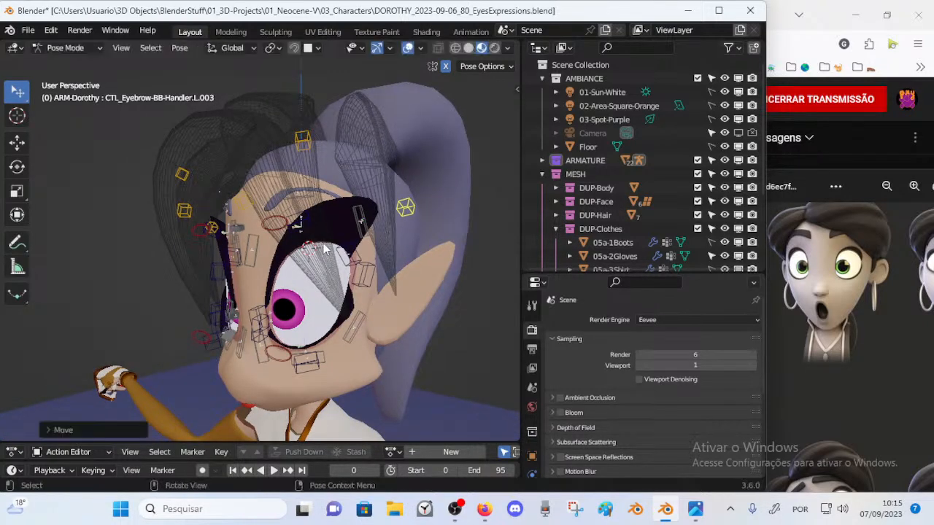
{"action": "middle_click_drag", "start_coordinate": [291, 290], "coordinate": [325, 338]}
{"action": "left_click", "coordinate": [312, 340]}
{"action": "key", "text": "g"}
{"action": "right_click", "coordinate": [313, 340]}
{"action": "left_click", "coordinate": [279, 346]}
{"action": "key", "text": "g"}
{"action": "right_click", "coordinate": [283, 341]}
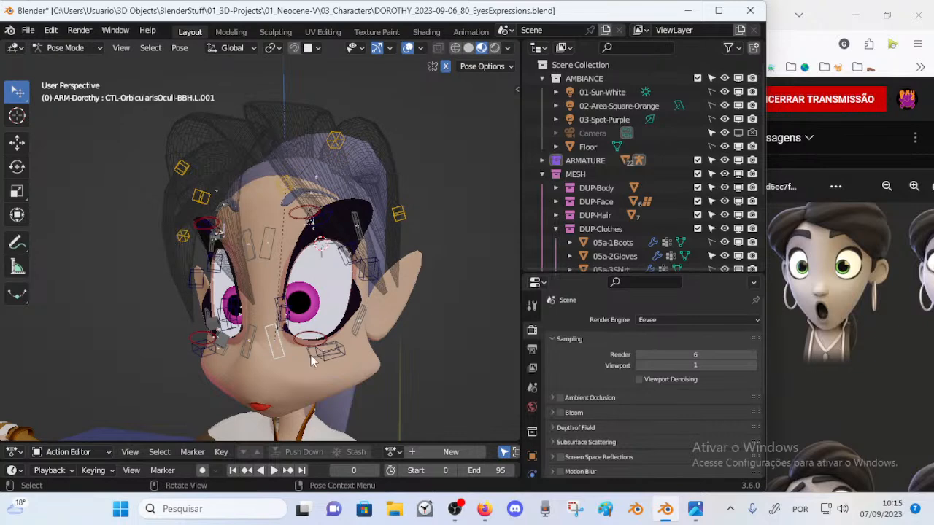
Step: Nudge the left eye's lower and upper contour controls with mirroring on to refine the outline of both eyes
{"action": "left_click", "coordinate": [311, 345]}
{"action": "key", "text": "g"}
{"action": "left_click", "coordinate": [312, 343]}
{"action": "left_click", "coordinate": [312, 209]}
{"action": "key", "text": "g"}
{"action": "left_click", "coordinate": [311, 209]}
Step: Render the face to check the expression, and close the result
{"action": "middle_click_drag", "start_coordinate": [308, 208], "coordinate": [357, 286]}
{"action": "middle_click_drag", "start_coordinate": [370, 337], "coordinate": [421, 296]}
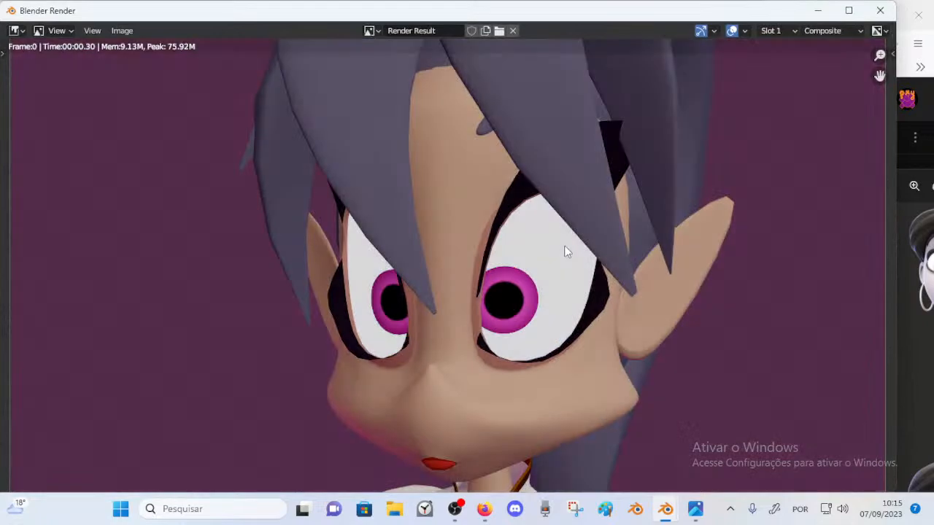
{"action": "left_click", "coordinate": [879, 10]}
Step: Hide the 05a-6Spoulders object and render the character from the camera view
{"action": "key", "text": "KP_0"}
{"action": "scroll", "coordinate": [263, 262], "scroll_direction": "down", "scroll_amount": 2}
{"action": "middle_click_drag", "start_coordinate": [263, 262], "coordinate": [282, 284]}
{"action": "scroll", "coordinate": [267, 267], "scroll_direction": "up", "scroll_amount": 1}
{"action": "key", "text": "Tab"}
{"action": "key", "text": "Tab"}
{"action": "scroll", "coordinate": [759, 216], "scroll_direction": "down", "scroll_amount": 4}
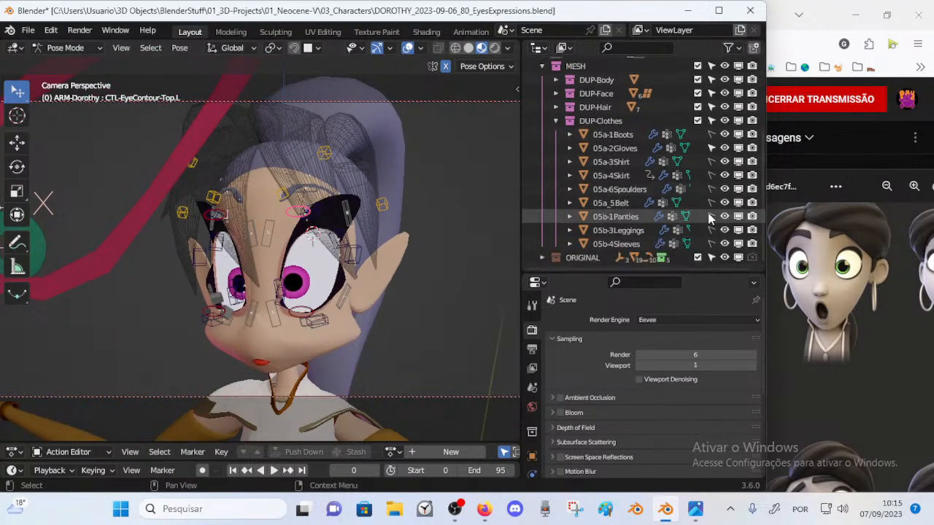
{"action": "left_click", "coordinate": [738, 189]}
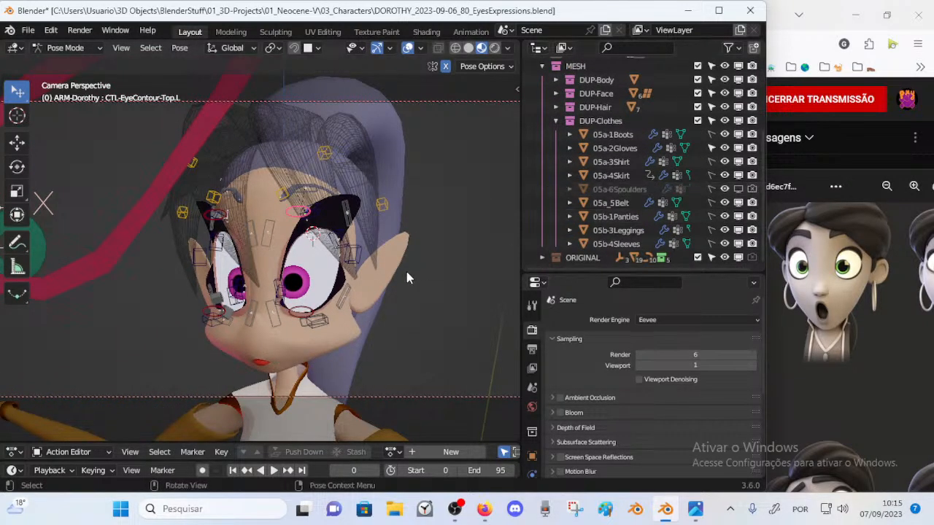
{"action": "key", "text": "F12"}
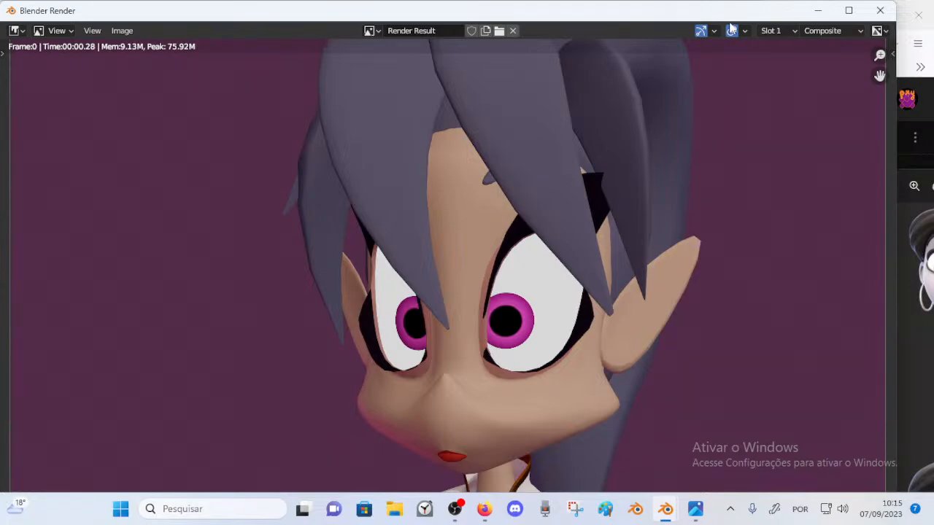
{"action": "left_click", "coordinate": [877, 12]}
Step: Render the head from two other camera angles to compare how the eyes and brows read
{"action": "middle_click_drag", "start_coordinate": [411, 182], "coordinate": [387, 193]}
{"action": "mouse_move", "coordinate": [314, 205]}
{"action": "middle_mouse_down"}
{"action": "mouse_move", "coordinate": [262, 214]}
{"action": "mouse_move", "coordinate": [332, 212]}
{"action": "mouse_move", "coordinate": [298, 209]}
{"action": "mouse_move", "coordinate": [302, 216]}
{"action": "middle_mouse_up"}
{"action": "key", "text": "F12"}
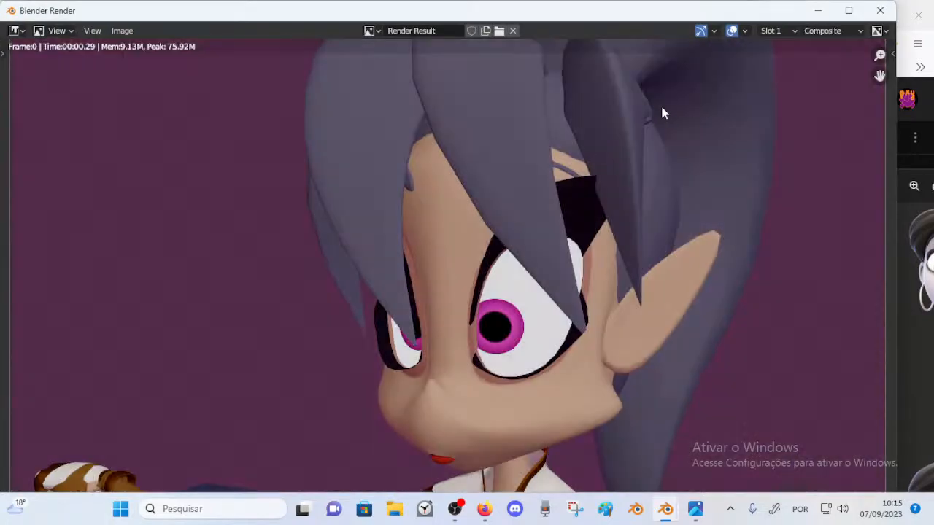
{"action": "left_click", "coordinate": [881, 11]}
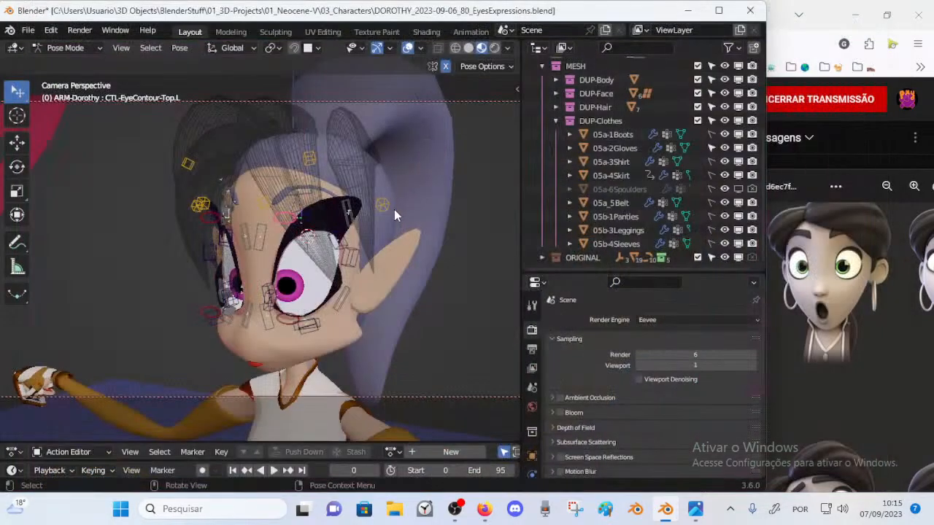
{"action": "middle_click_drag", "start_coordinate": [394, 209], "coordinate": [418, 201]}
{"action": "key", "text": "F12"}
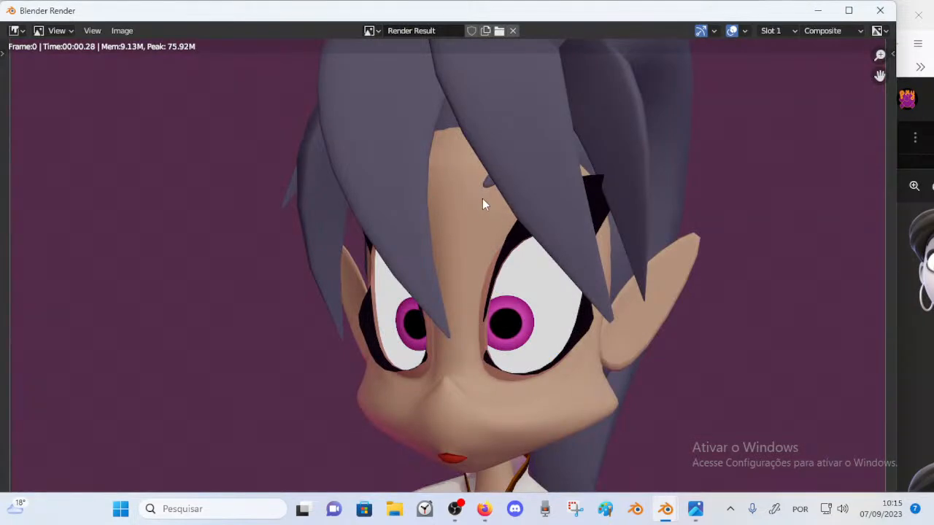
{"action": "left_click", "coordinate": [880, 11]}
Step: Move the left eyelid handler CTL_Eyelid-BBH.L.003 at the inner corner with mirroring on to reshape both eyelids
{"action": "middle_click_drag", "start_coordinate": [379, 240], "coordinate": [295, 302]}
{"action": "key", "text": "g"}
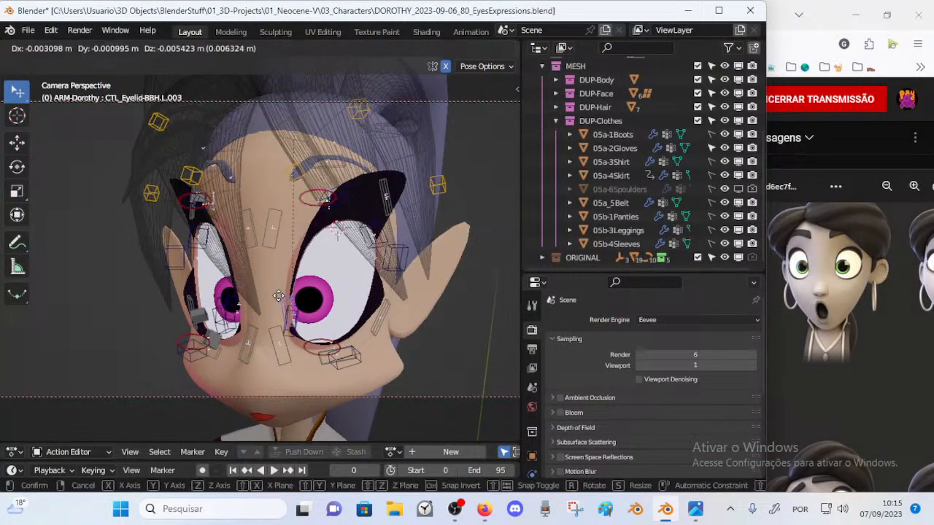
{"action": "left_click", "coordinate": [259, 294]}
{"action": "scroll", "coordinate": [296, 305], "scroll_direction": "up", "scroll_amount": 1}
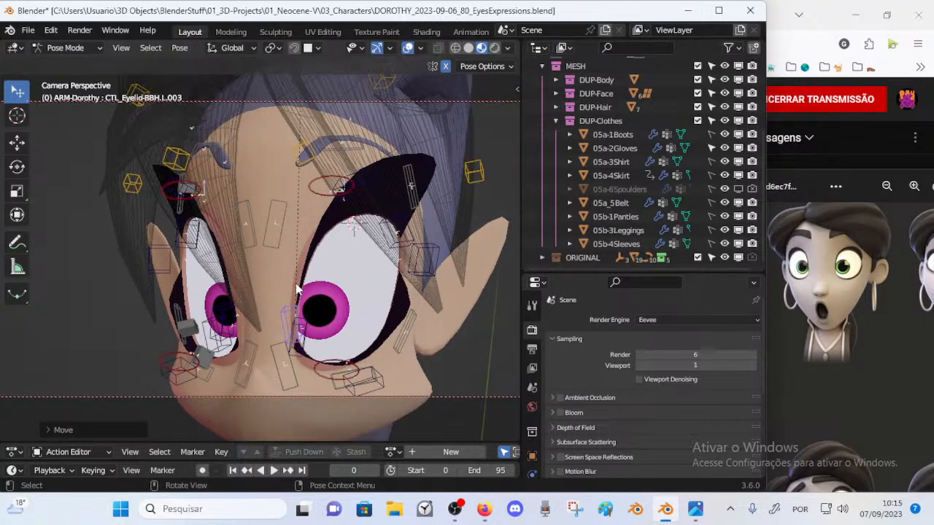
{"action": "middle_click_drag", "start_coordinate": [237, 317], "coordinate": [253, 283]}
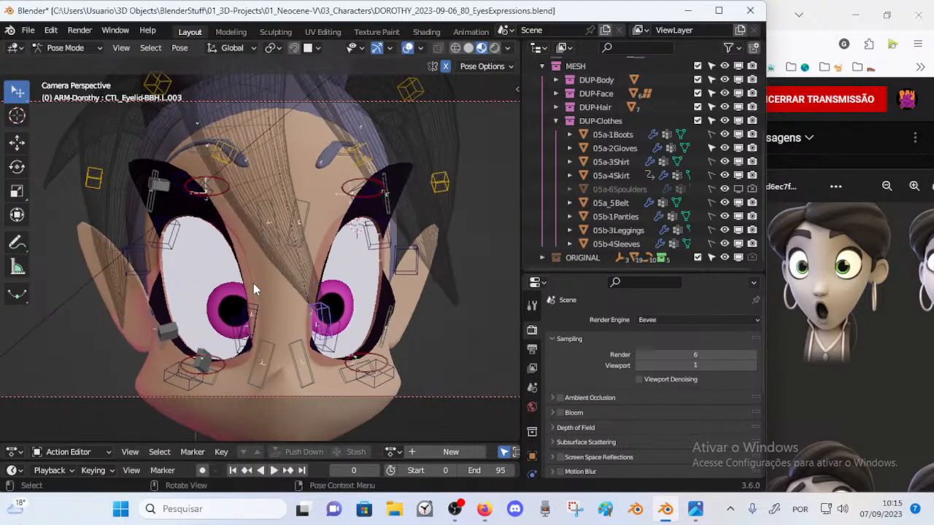
{"action": "left_click", "coordinate": [253, 316]}
{"action": "key", "text": "g"}
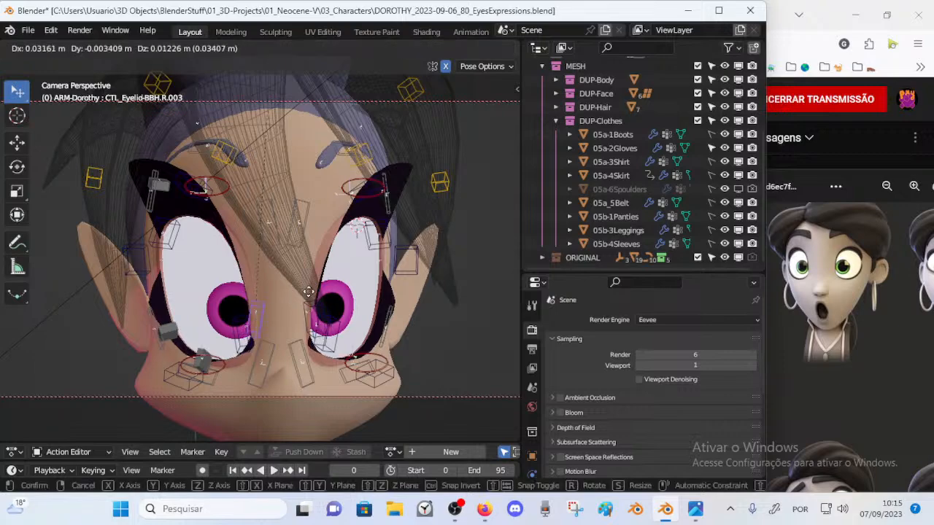
{"action": "right_click", "coordinate": [314, 321]}
Step: Move the right eyelid handler CTL_Eyelid-BBH.R.004 near the inner corner with mirroring on, and undo the last two changes
{"action": "left_click", "coordinate": [235, 328]}
{"action": "key", "text": "g"}
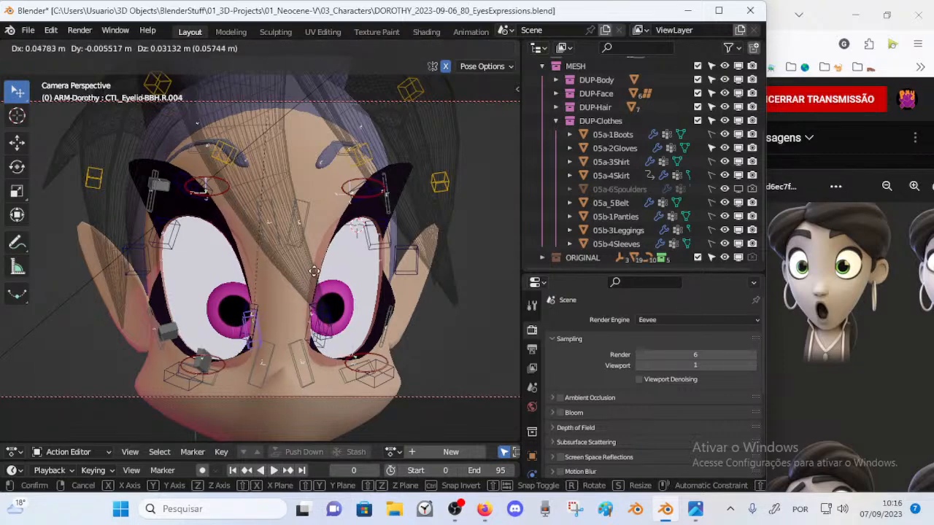
{"action": "left_click", "coordinate": [303, 281]}
{"action": "middle_click_drag", "start_coordinate": [303, 281], "coordinate": [281, 269]}
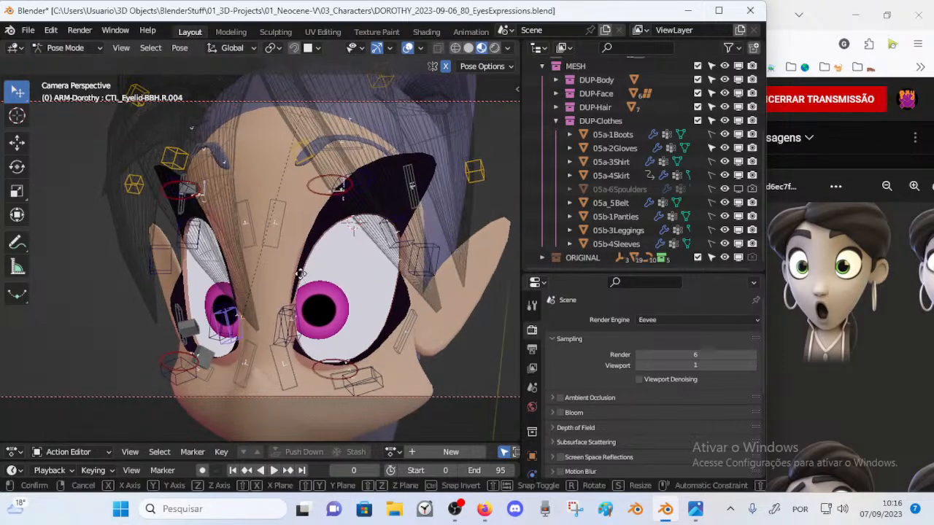
{"action": "key", "text": "ctrl+z"}
{"action": "key", "text": "ctrl+z"}
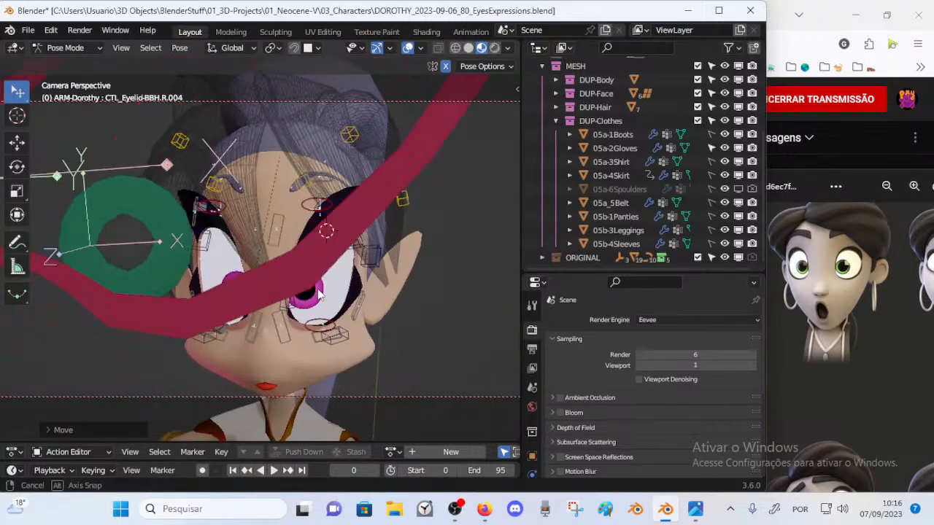
Step: Render the face from the current camera angle and inspect the whole frame
{"action": "key", "text": "F12"}
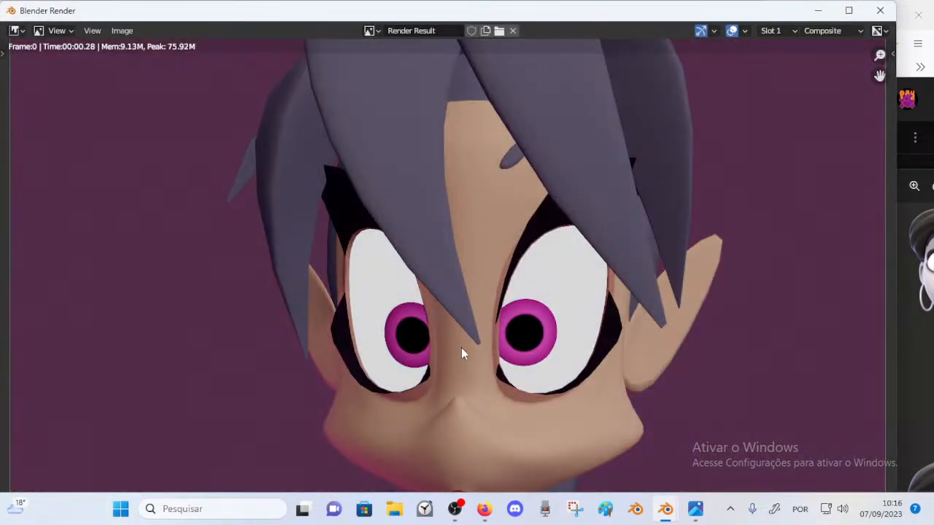
{"action": "scroll", "coordinate": [528, 295], "scroll_direction": "down", "scroll_amount": 1}
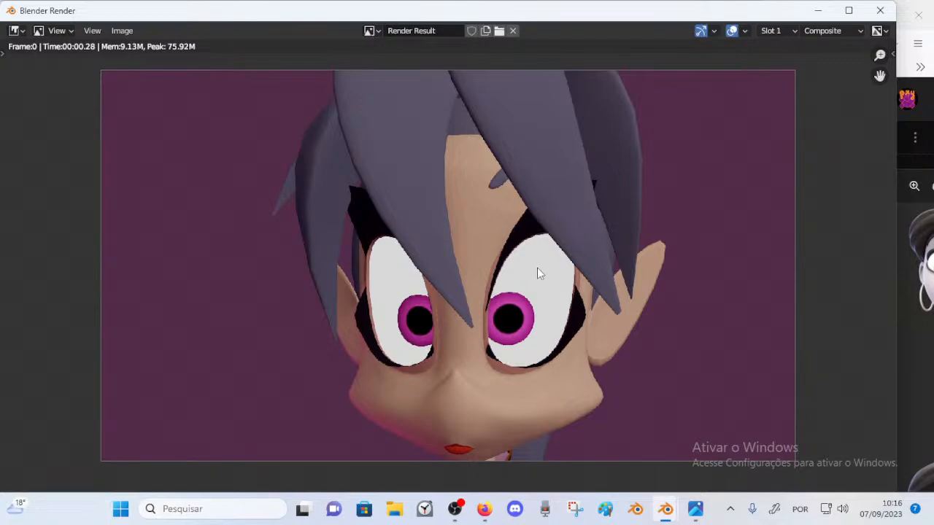
{"action": "scroll", "coordinate": [537, 267], "scroll_direction": "up", "scroll_amount": 1}
{"action": "key", "text": "Escape"}
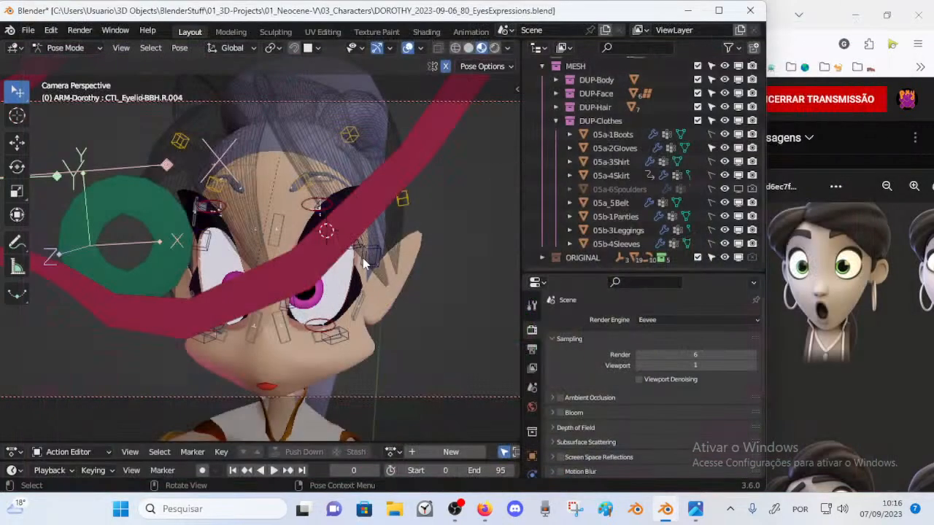
Step: Step back and forth through the recent changes, checking with a render, to settle on the camera angle
{"action": "key", "text": "ctrl+z"}
{"action": "key", "text": "ctrl+z"}
{"action": "key", "text": "ctrl+z"}
{"action": "key", "text": "ctrl+z"}
{"action": "key", "text": "ctrl+z"}
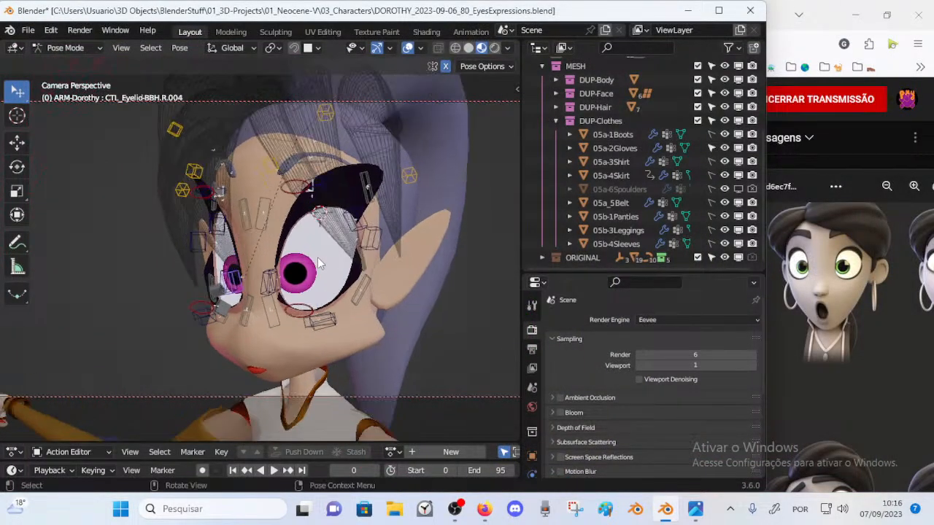
{"action": "key", "text": "ctrl+shift+z"}
{"action": "key", "text": "ctrl+shift+z"}
{"action": "key", "text": "ctrl+shift+z"}
{"action": "key", "text": "ctrl+shift+z"}
{"action": "key", "text": "ctrl+z"}
{"action": "key", "text": "F12"}
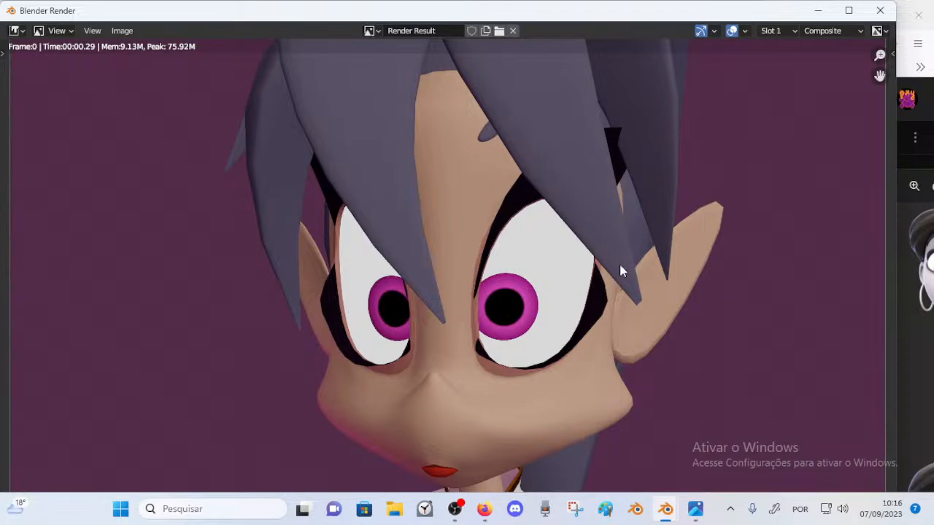
{"action": "left_click", "coordinate": [880, 11]}
{"action": "key", "text": "ctrl+shift+z"}
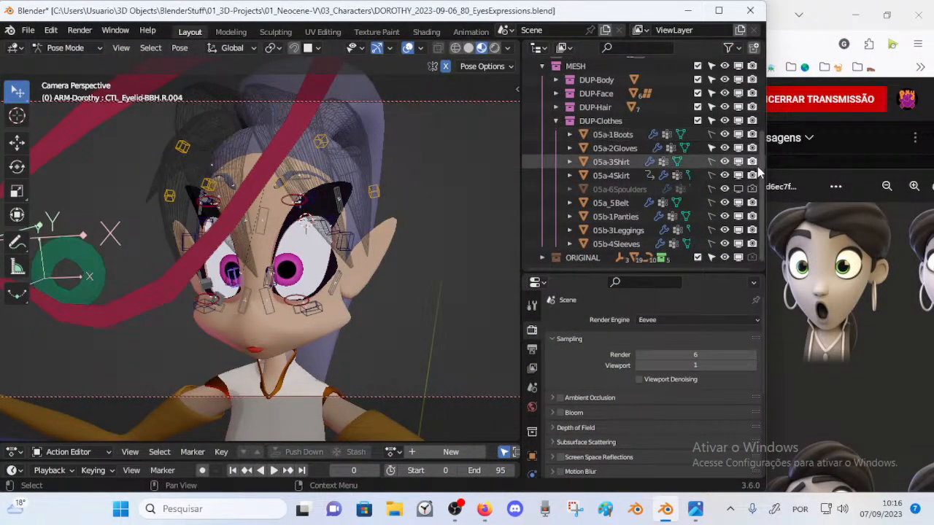
Step: Exclude the DUP-Hair collection from rendering and render the face without hair
{"action": "left_click", "coordinate": [711, 148]}
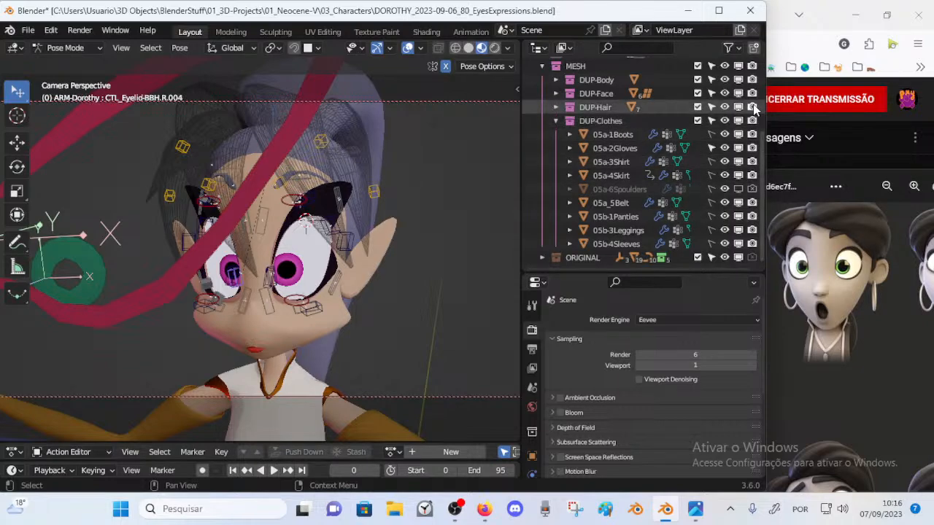
{"action": "key", "text": "F12"}
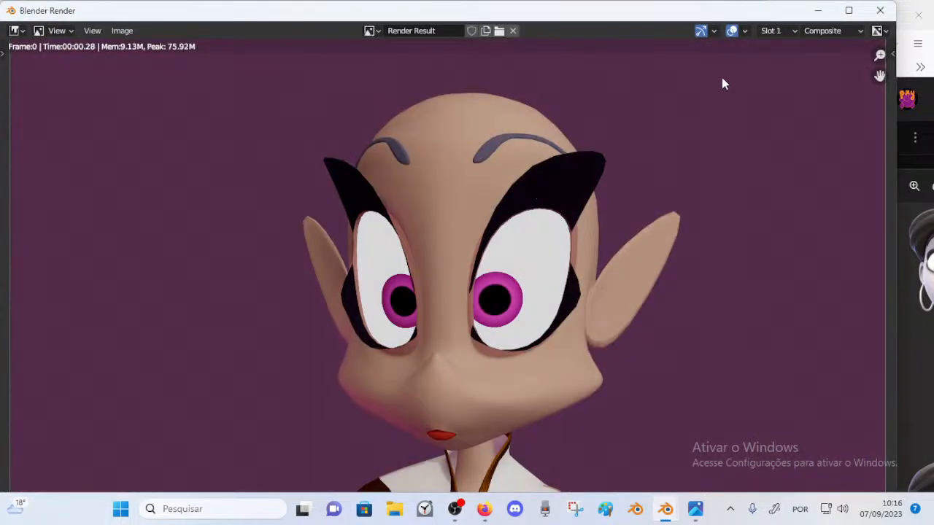
{"action": "left_click", "coordinate": [880, 10]}
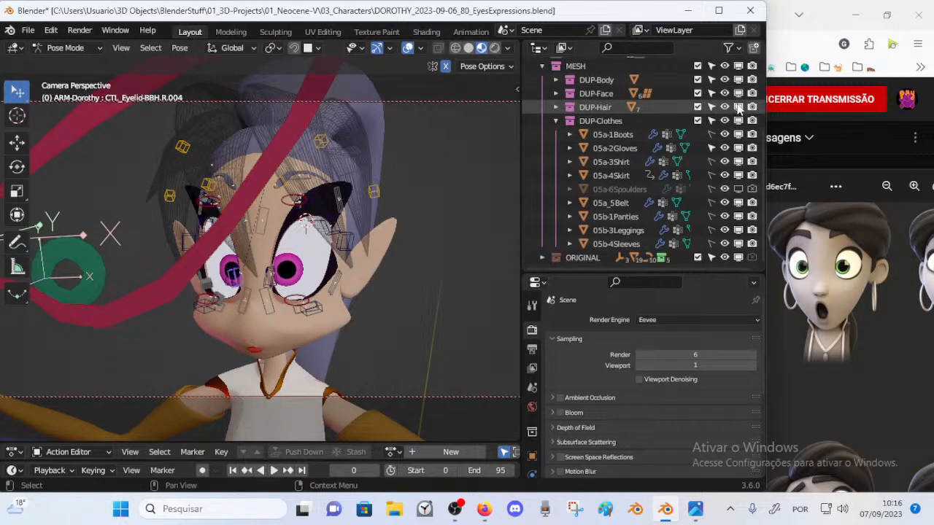
Step: Expand the DUP-Hair collection and toggle the viewport visibility of its pieces to identify the strands covering the brows
{"action": "left_click", "coordinate": [556, 107]}
{"action": "left_click", "coordinate": [738, 134]}
{"action": "left_click", "coordinate": [738, 134]}
{"action": "left_click", "coordinate": [738, 148]}
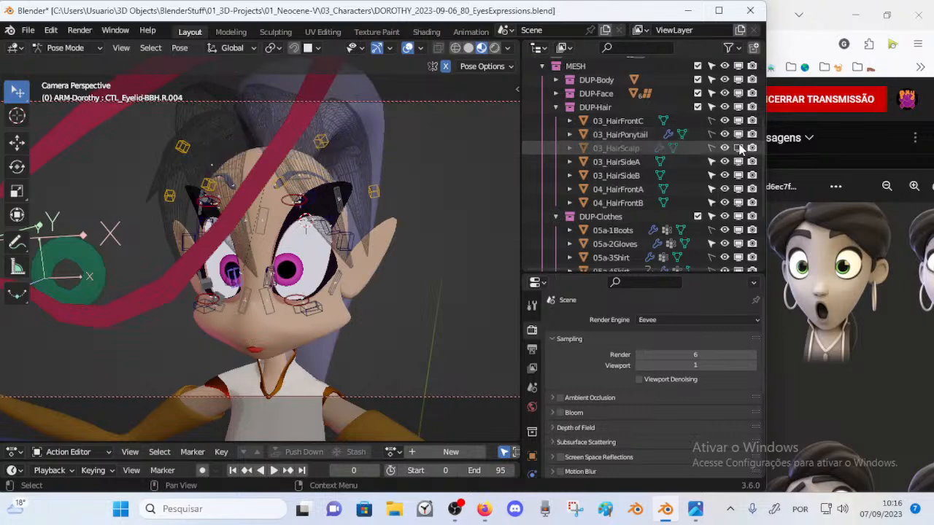
{"action": "left_click", "coordinate": [738, 148]}
{"action": "left_click", "coordinate": [738, 161]}
{"action": "left_click", "coordinate": [738, 161]}
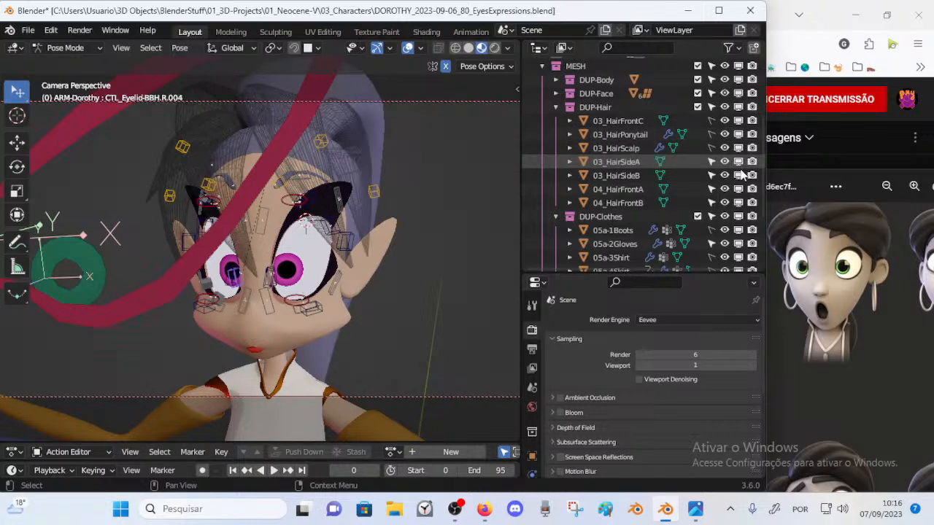
{"action": "left_click", "coordinate": [738, 189]}
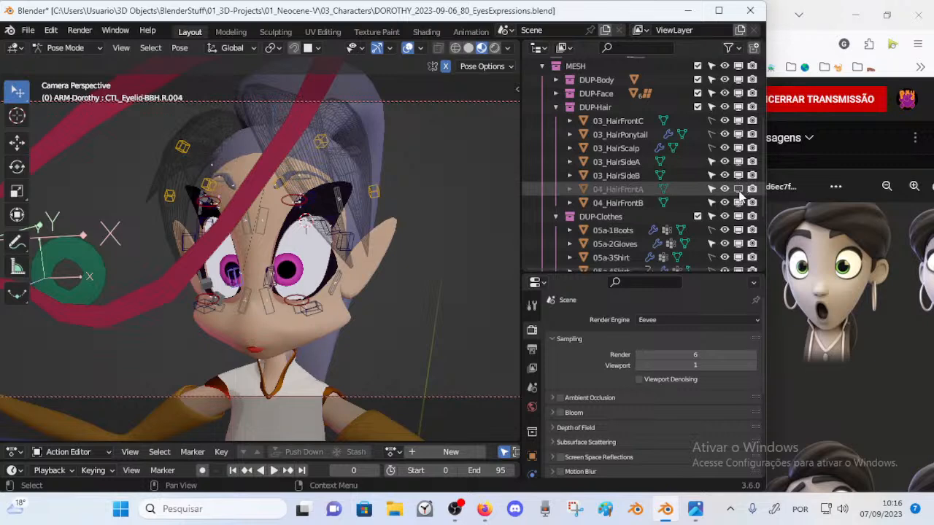
{"action": "left_click", "coordinate": [739, 191]}
{"action": "left_click", "coordinate": [739, 190]}
{"action": "left_click", "coordinate": [738, 202]}
{"action": "left_click", "coordinate": [738, 203]}
{"action": "left_click", "coordinate": [738, 203]}
{"action": "left_click", "coordinate": [738, 189]}
Step: Render the face with and without the 04_HairFrontB strand to compare how visible the eyebrow is
{"action": "key", "text": "F12"}
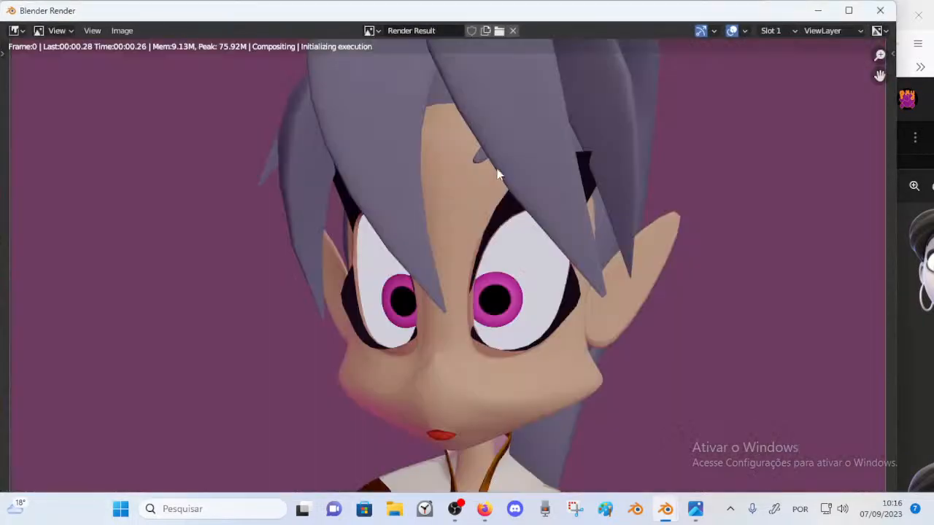
{"action": "left_click", "coordinate": [879, 10]}
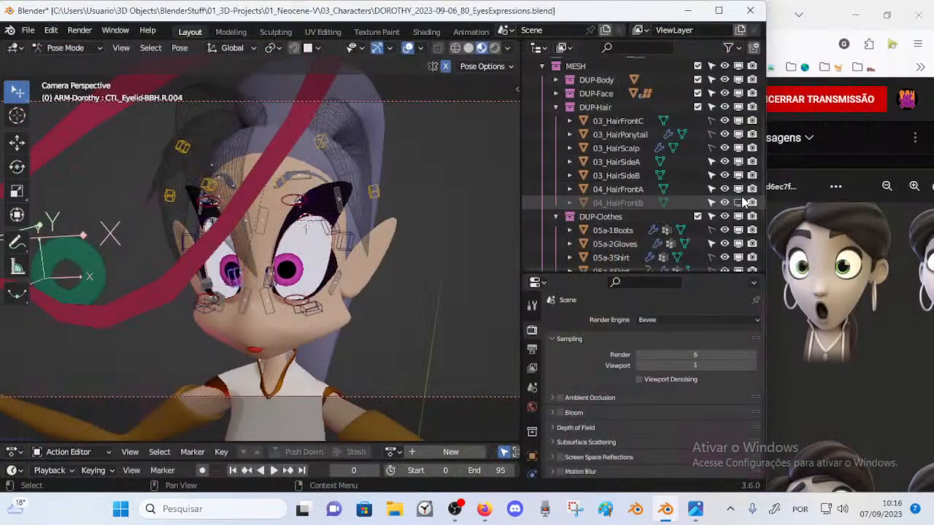
{"action": "key", "text": "F12"}
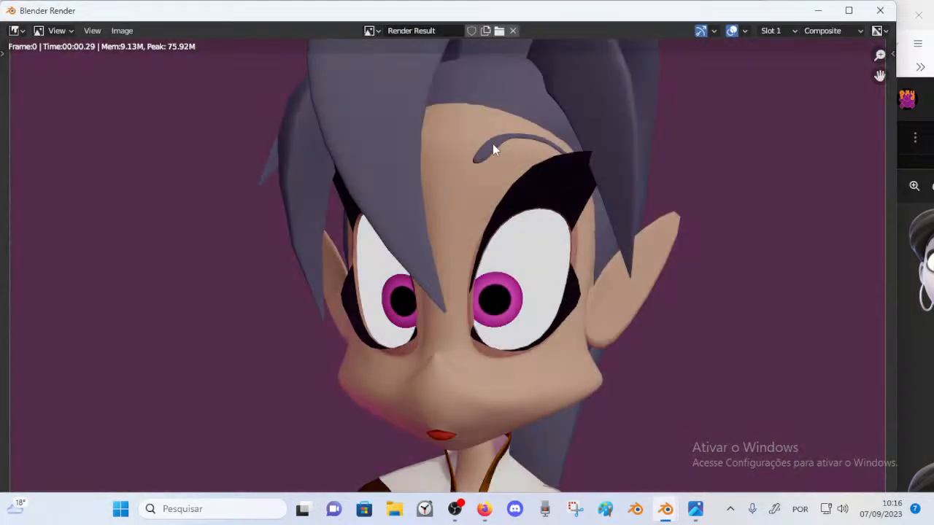
{"action": "left_click", "coordinate": [880, 11]}
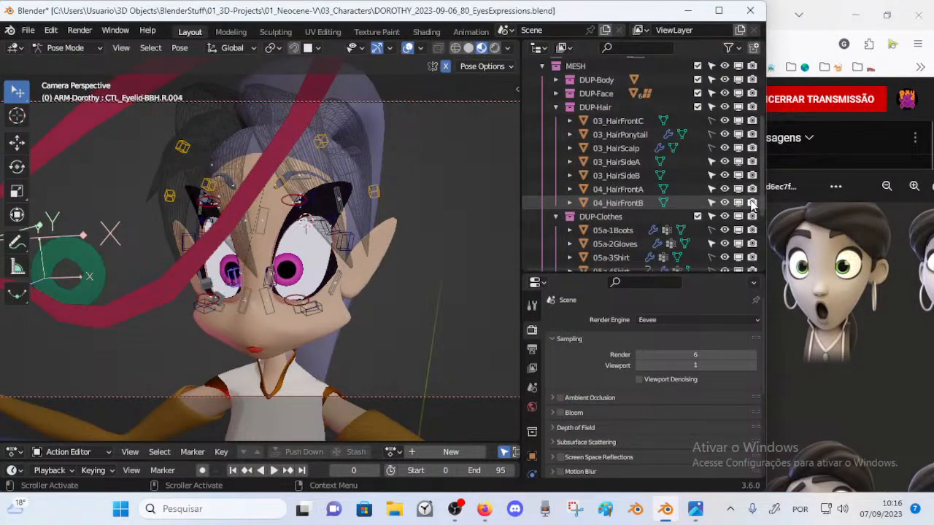
{"action": "middle_click_drag", "start_coordinate": [336, 196], "coordinate": [316, 204]}
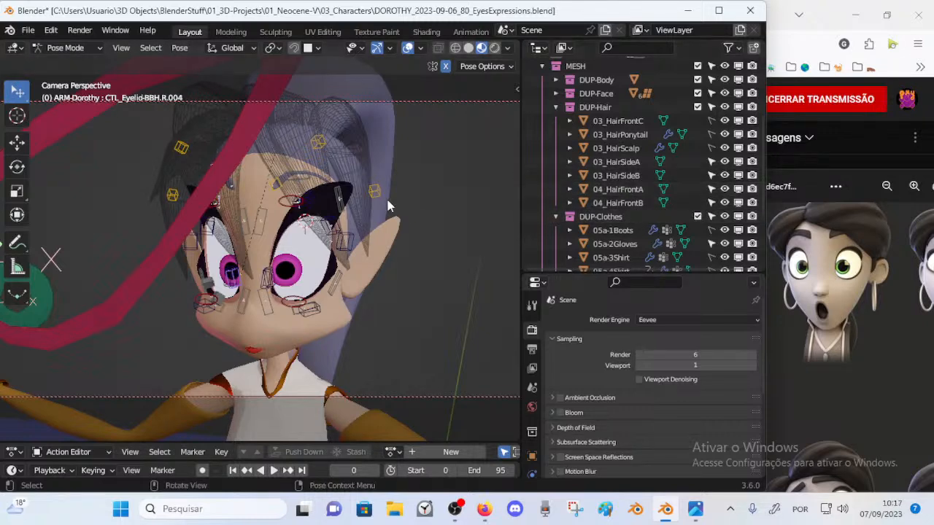
Step: Render the face with all hair, then disable the 04_HairFrontB strand in the viewport and in renders and render again
{"action": "key", "text": "F12"}
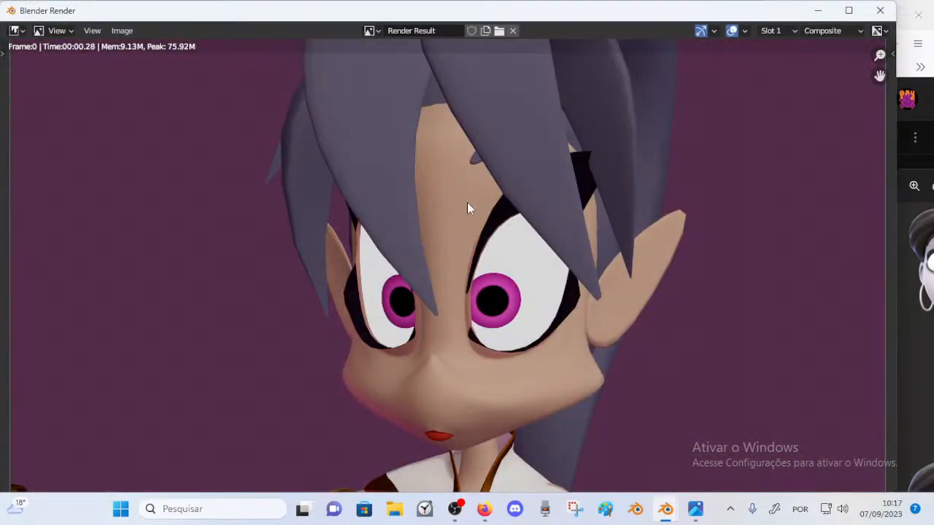
{"action": "left_click", "coordinate": [880, 10]}
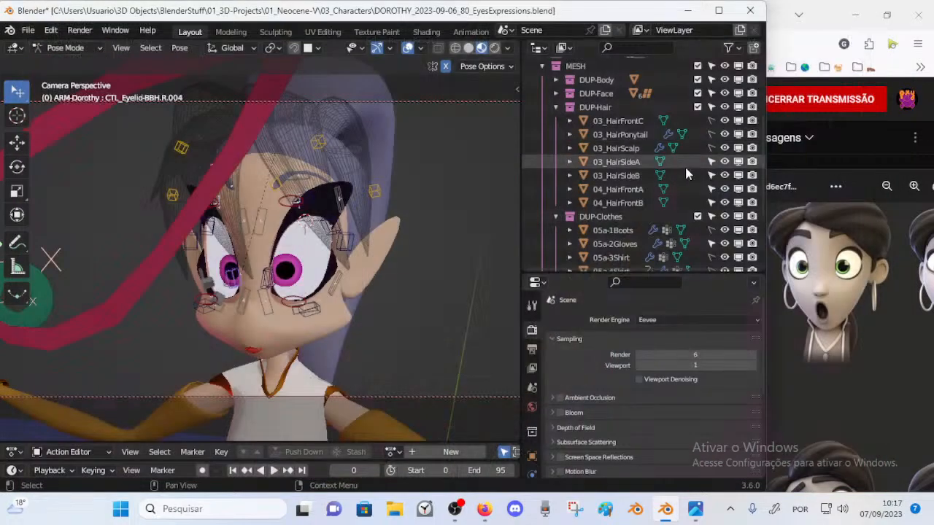
{"action": "left_click", "coordinate": [738, 203]}
{"action": "key", "text": "F12"}
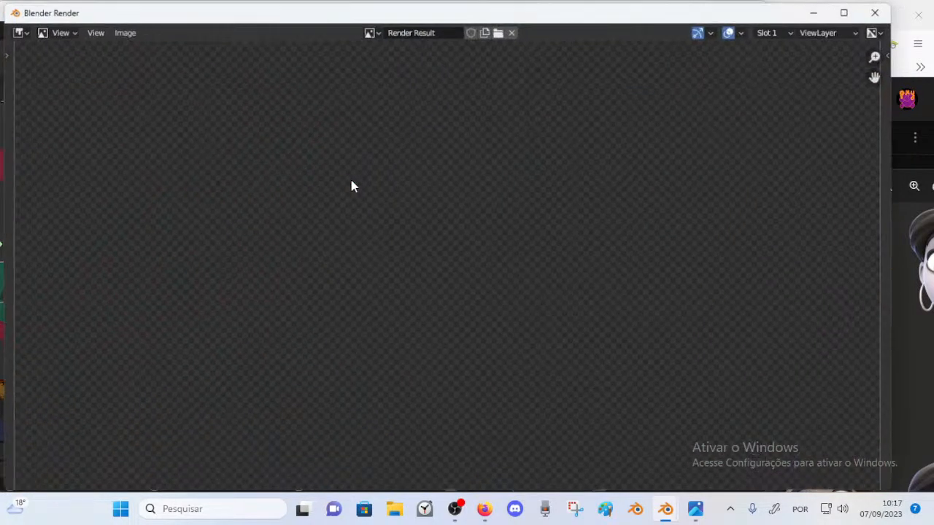
{"action": "left_click", "coordinate": [879, 14]}
{"action": "left_click", "coordinate": [750, 204]}
{"action": "key", "text": "F12"}
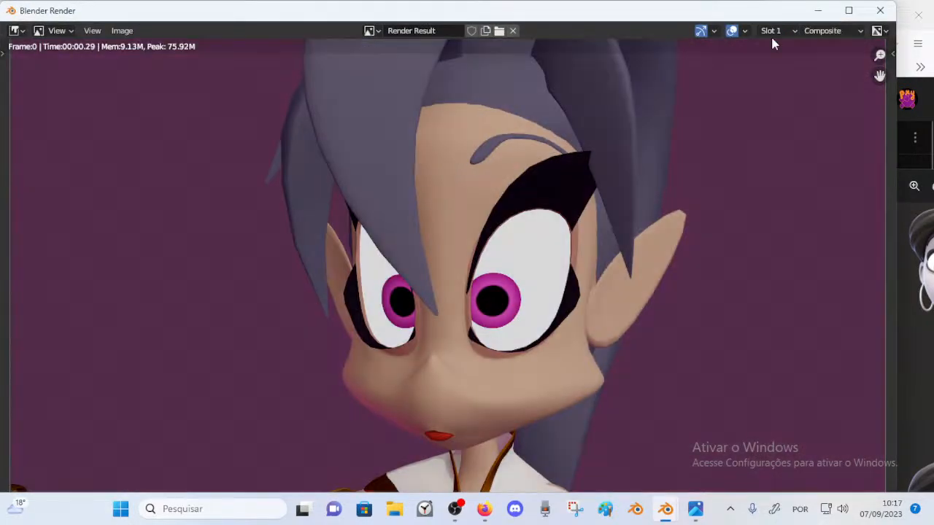
{"action": "left_click", "coordinate": [882, 10]}
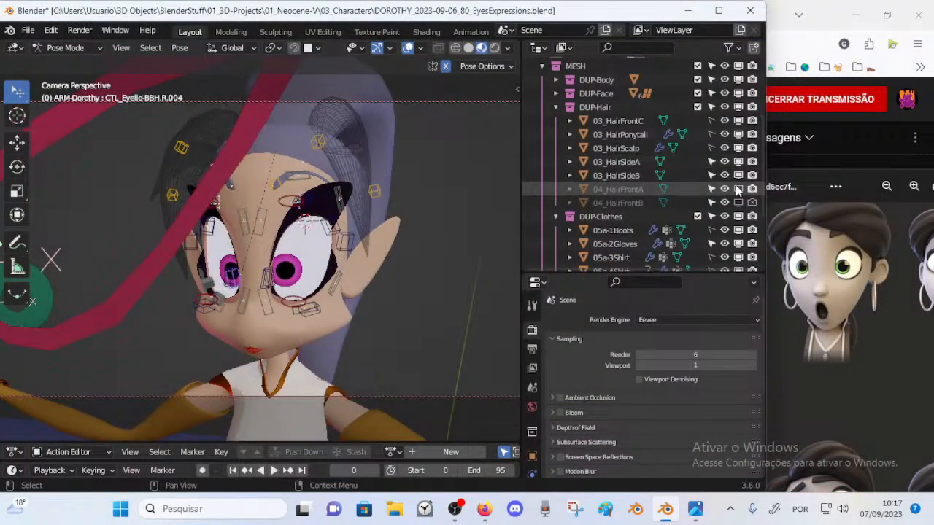
Step: Disable the 04_HairFrontA strand in renders, render the face with both eyebrows exposed, and save the image in the 03_Characters folder
{"action": "left_click", "coordinate": [752, 189]}
{"action": "key", "text": "F12"}
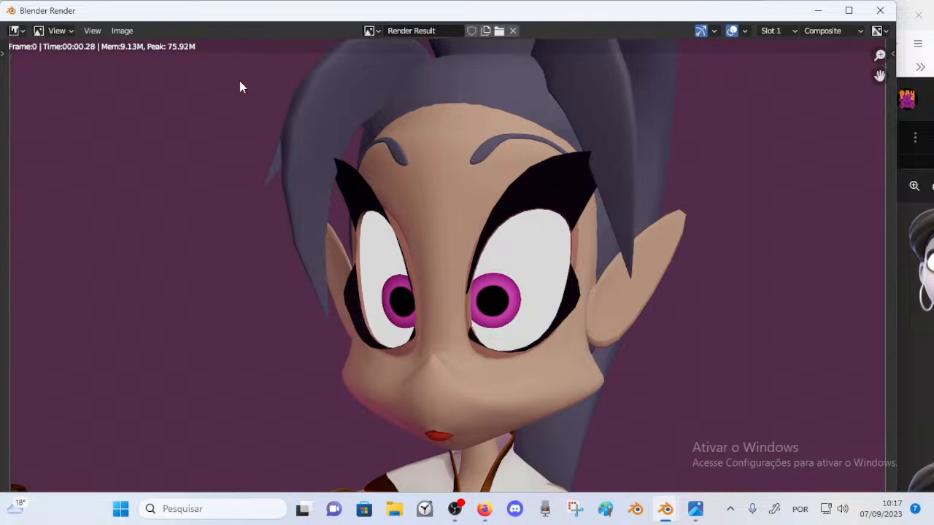
{"action": "left_click", "coordinate": [133, 32]}
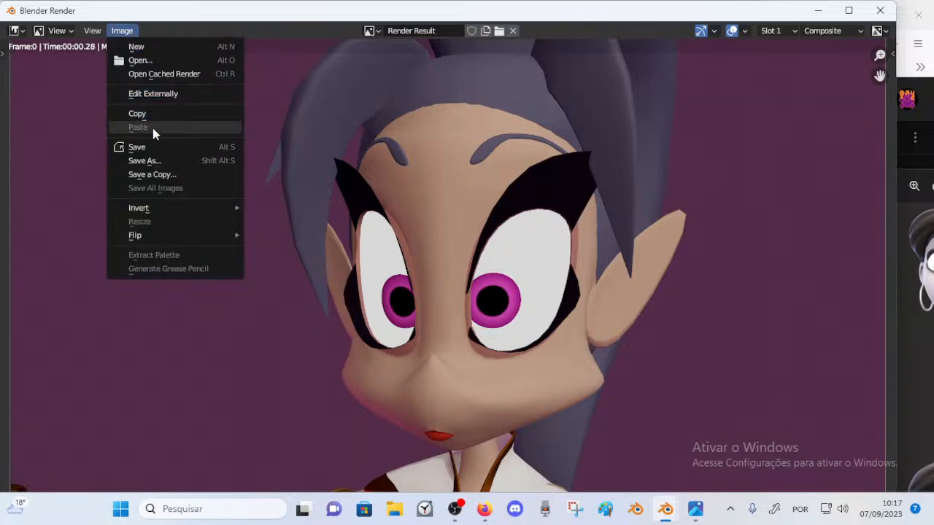
{"action": "left_click", "coordinate": [151, 160]}
{"action": "left_click", "coordinate": [288, 152]}
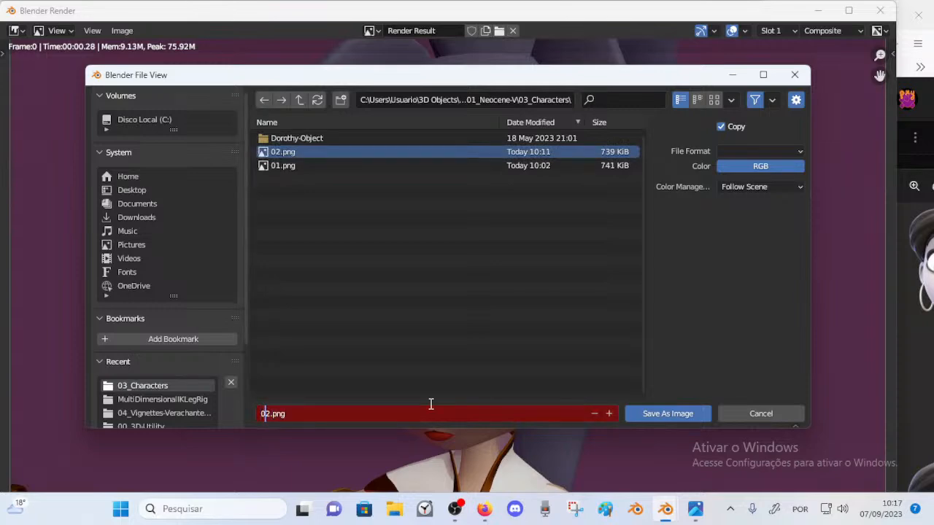
{"action": "key", "text": "Return"}
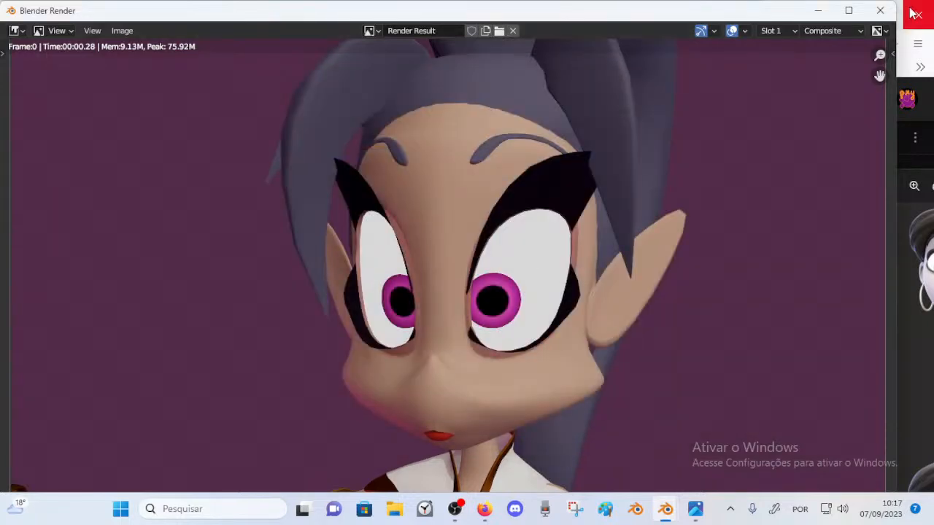
{"action": "left_click", "coordinate": [879, 10]}
Step: Bring the side-glancing, puckered-mouth face into view on the reference sheet and reset the location of all facial pose bones
{"action": "left_click_drag", "start_coordinate": [794, 191], "coordinate": [639, 191]}
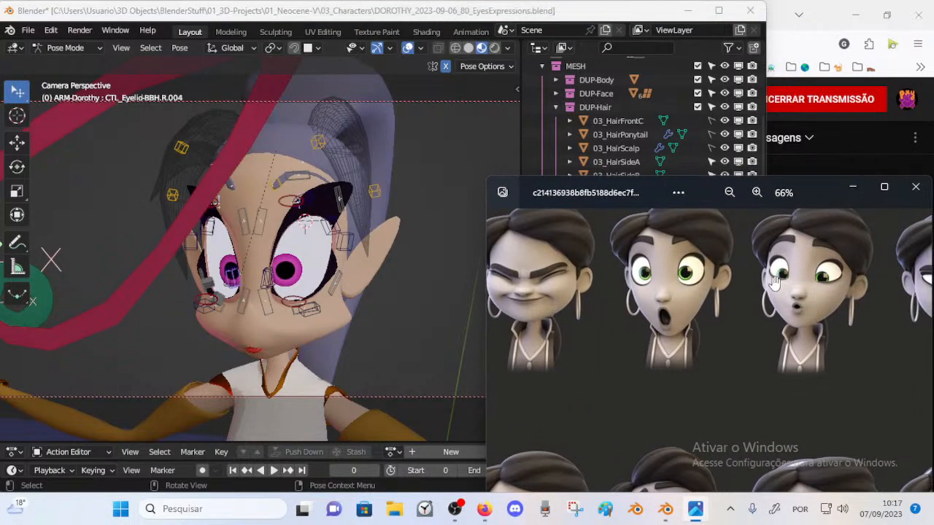
{"action": "scroll", "coordinate": [805, 291], "scroll_direction": "up", "scroll_amount": 1}
{"action": "left_click", "coordinate": [299, 283]}
{"action": "key", "text": "a"}
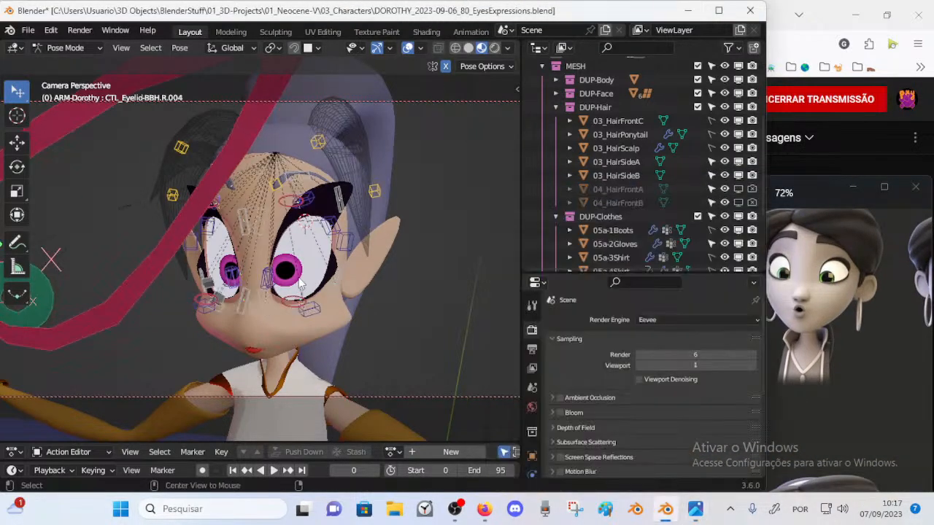
{"action": "key", "text": "alt+g"}
Step: Raise the CTL-EyeContour-Bot.L control to lift the lower eye contour, and slightly readjust it
{"action": "scroll", "coordinate": [289, 283], "scroll_direction": "up", "scroll_amount": 1}
{"action": "left_click", "coordinate": [288, 322]}
{"action": "key", "text": "g"}
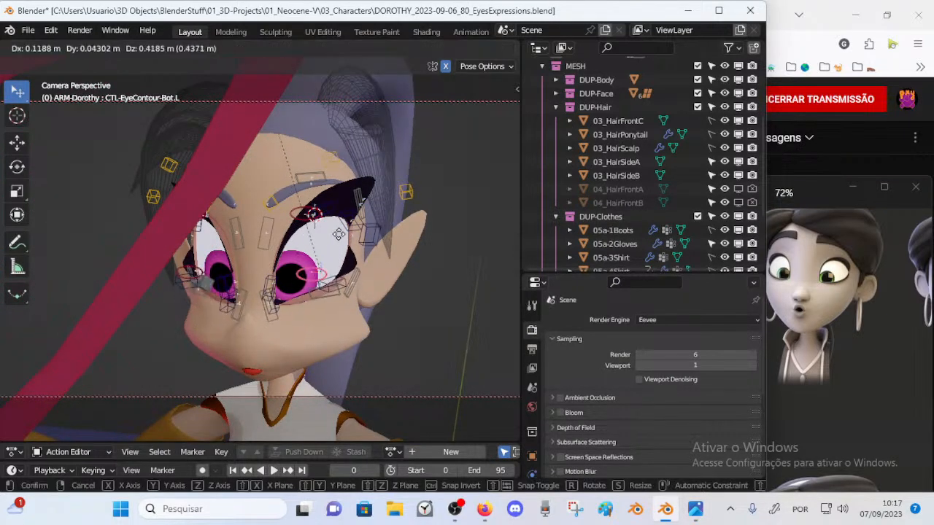
{"action": "left_click", "coordinate": [326, 238]}
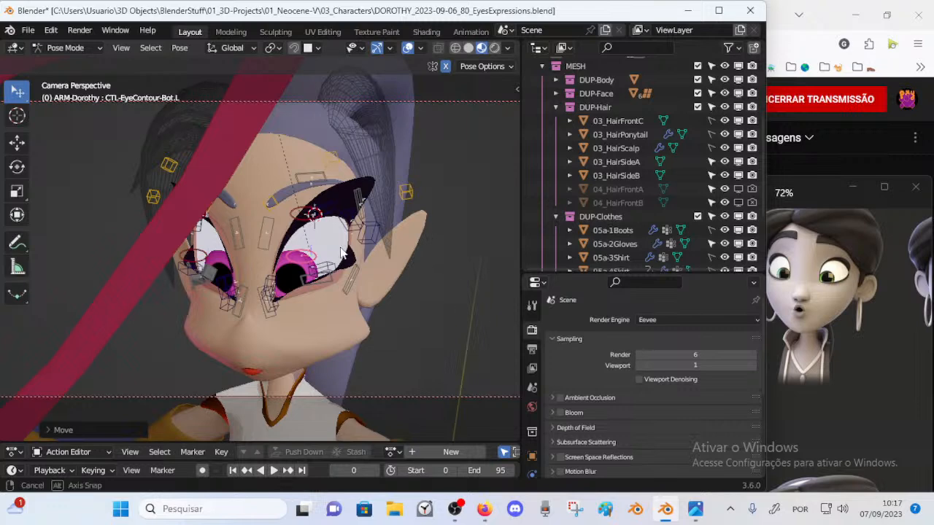
{"action": "key", "text": "ctrl+z"}
{"action": "key", "text": "g"}
{"action": "left_click", "coordinate": [321, 286]}
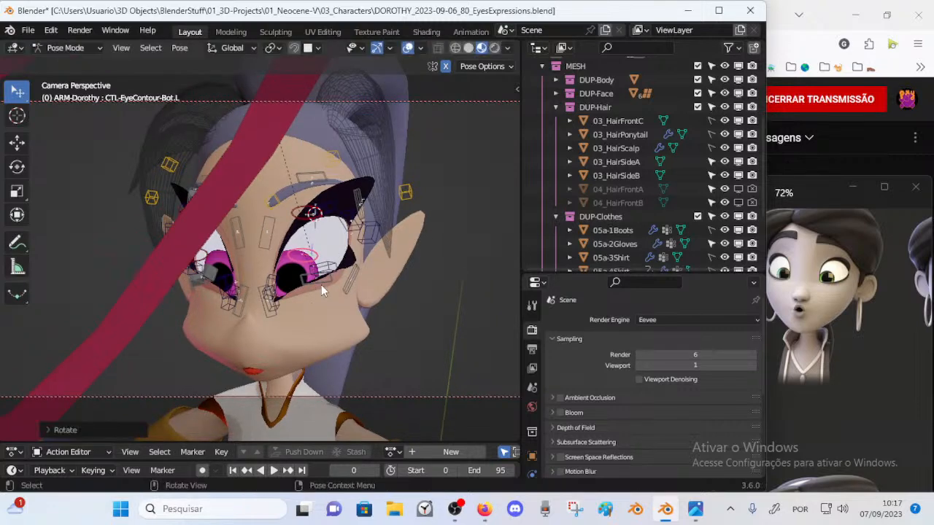
Step: Adjust the left lower orbicularis control beside the nose and raise the inner lower eyelid control CTL_Eyelid-BBH.L.003 toward the eye's inner corner
{"action": "left_click", "coordinate": [264, 315]}
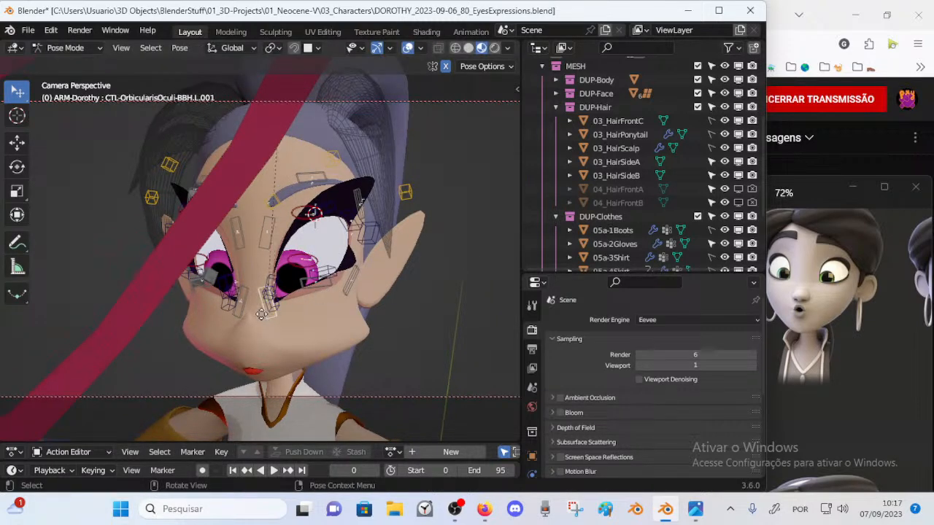
{"action": "key", "text": "g"}
{"action": "left_click", "coordinate": [275, 314]}
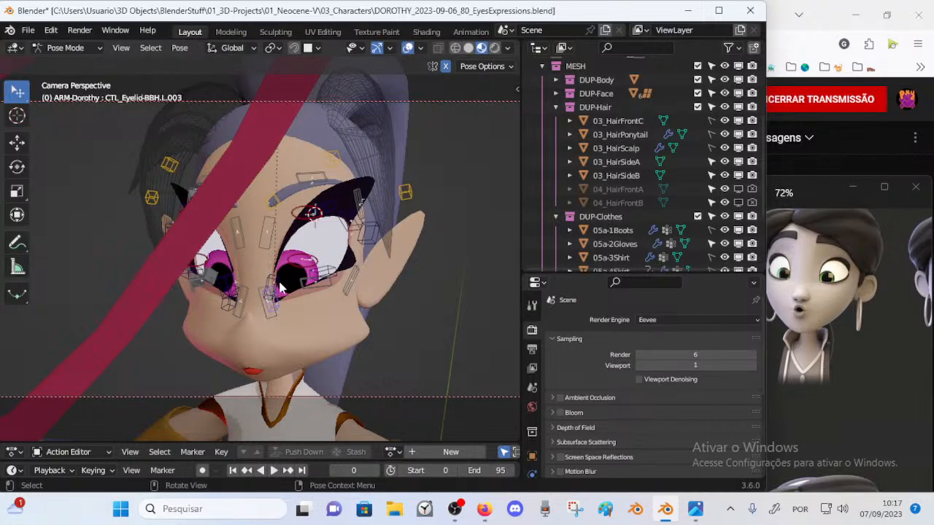
{"action": "left_click", "coordinate": [278, 294]}
{"action": "key", "text": "g"}
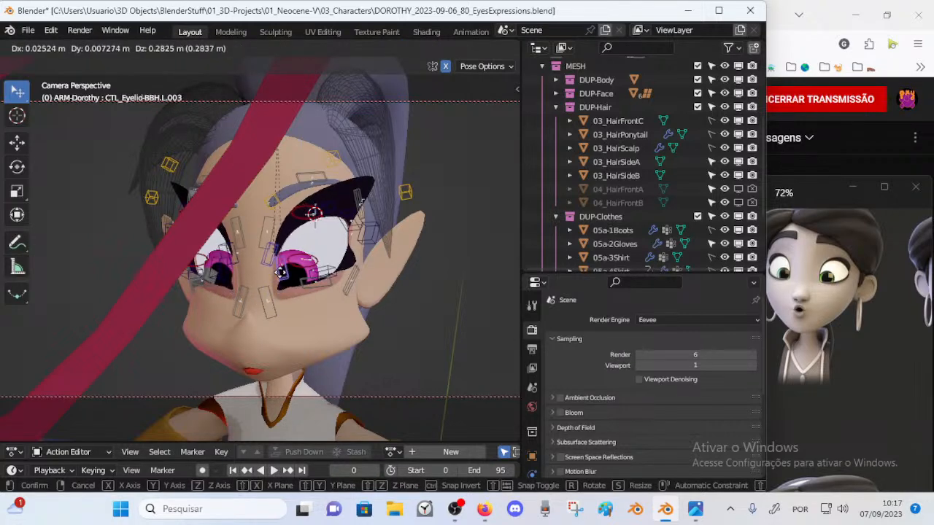
{"action": "left_click", "coordinate": [272, 273]}
{"action": "key", "text": "g"}
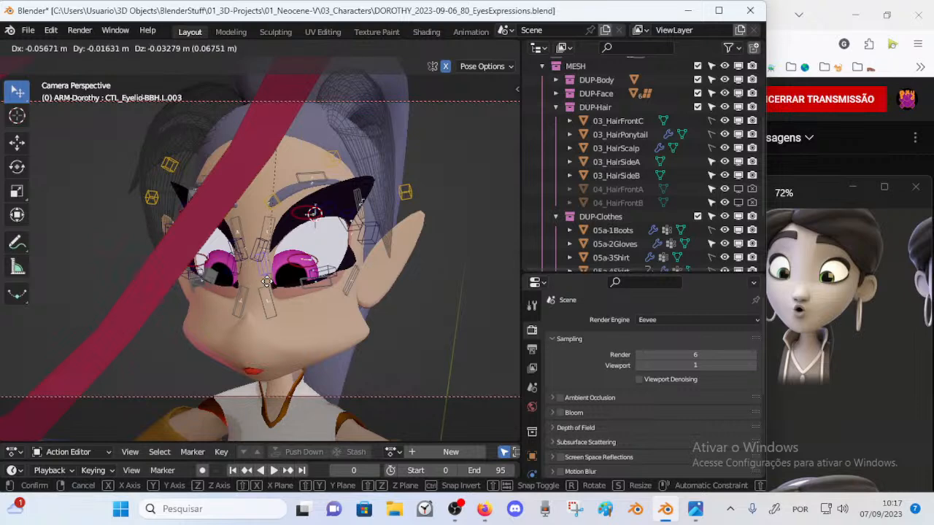
{"action": "left_click", "coordinate": [267, 281]}
Step: Refine the left eye's lower lid curve by repositioning its middle and inner eyelid controls
{"action": "scroll", "coordinate": [290, 290], "scroll_direction": "up", "scroll_amount": 1}
{"action": "left_click", "coordinate": [332, 291]}
{"action": "key", "text": "g"}
{"action": "right_click", "coordinate": [334, 295]}
{"action": "key", "text": "g"}
{"action": "left_click", "coordinate": [261, 290]}
{"action": "left_click", "coordinate": [344, 277]}
{"action": "key", "text": "g"}
{"action": "left_click", "coordinate": [334, 290]}
{"action": "left_click", "coordinate": [272, 277]}
{"action": "key", "text": "g"}
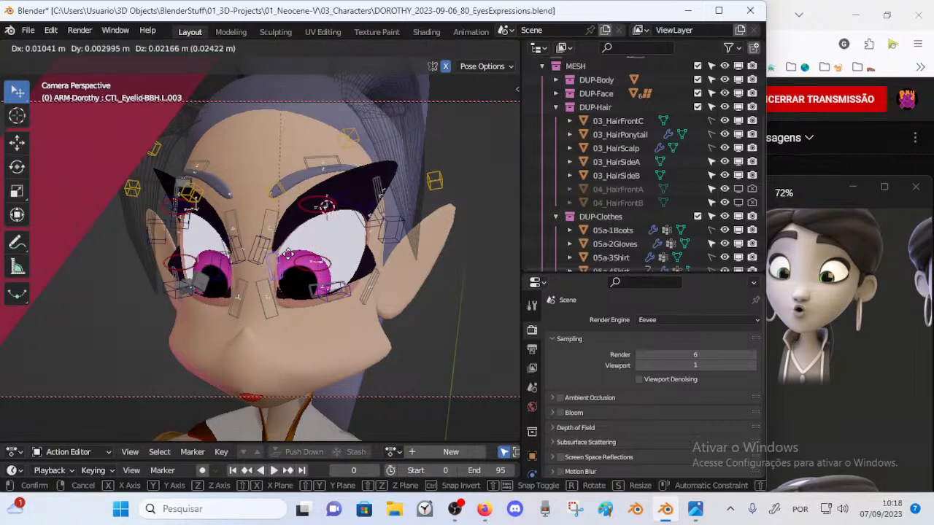
{"action": "left_click", "coordinate": [286, 272]}
Step: Shape the outer lower lid of the left eye by moving eyelid controls CTL_Eyelid-BBH.L.002 and L.001
{"action": "left_click", "coordinate": [343, 291]}
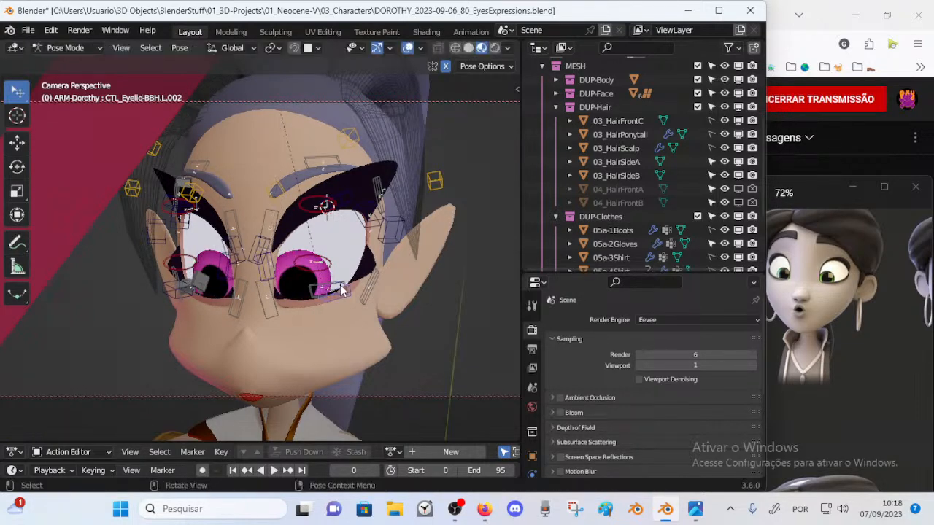
{"action": "key", "text": "g"}
{"action": "left_click", "coordinate": [372, 279]}
{"action": "left_click", "coordinate": [399, 245]}
{"action": "key", "text": "g"}
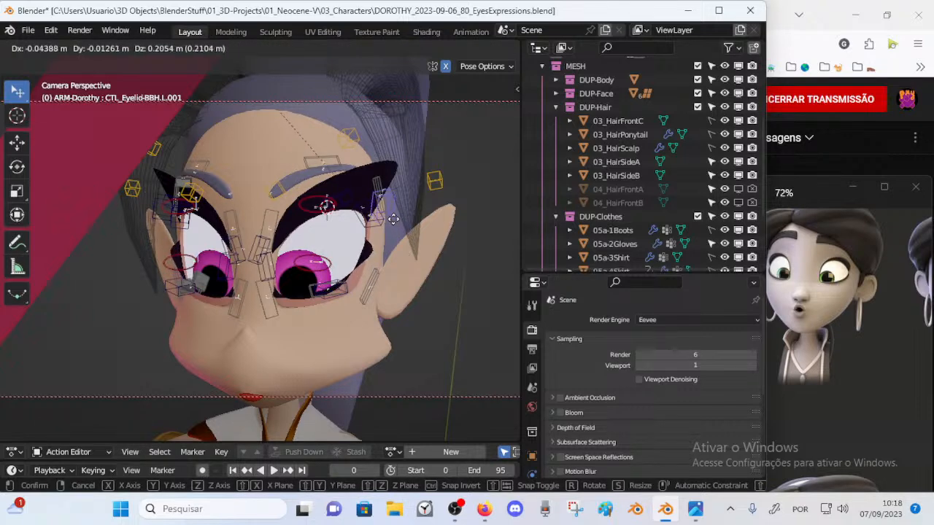
{"action": "left_click", "coordinate": [391, 220]}
{"action": "left_click", "coordinate": [334, 289]}
{"action": "key", "text": "g"}
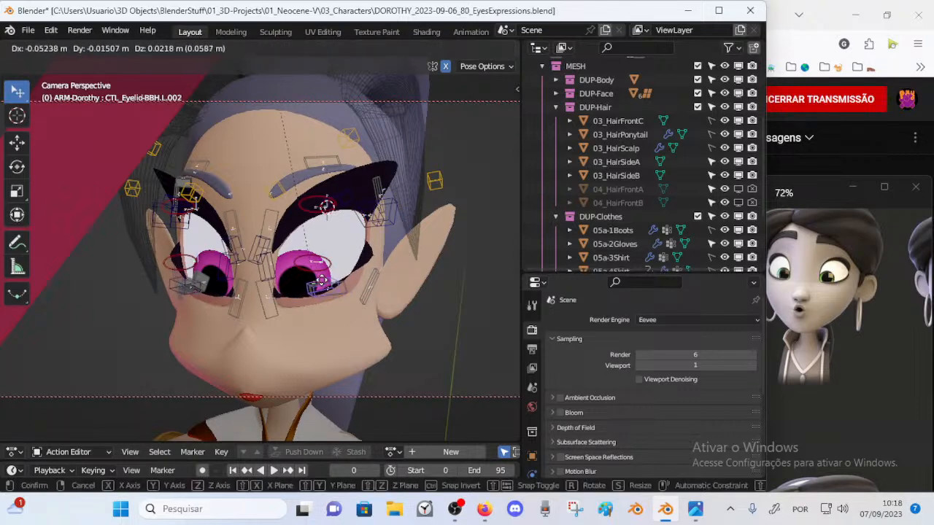
{"action": "left_click", "coordinate": [323, 269]}
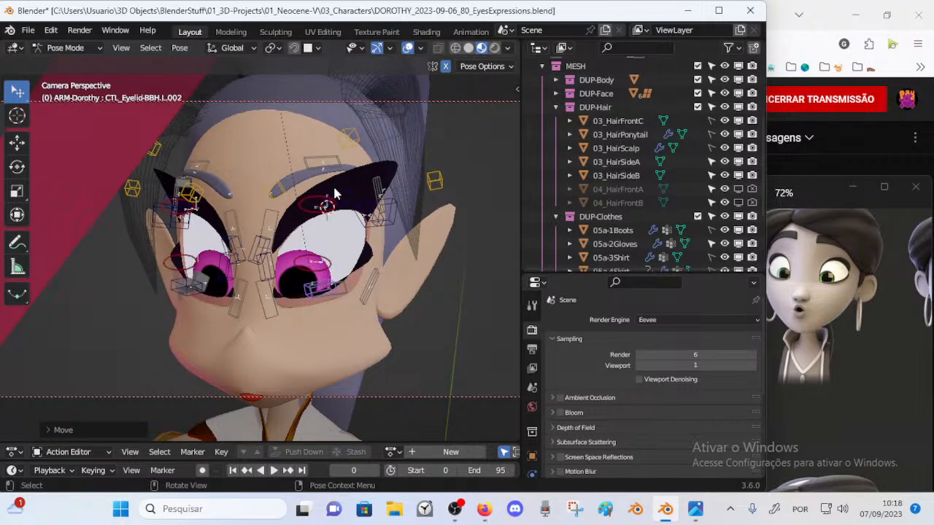
Step: Reposition the left upper and outer eyelid controls L.005, L.001 and L.006 to open the outer corner of the eye
{"action": "left_click", "coordinate": [321, 205]}
{"action": "left_click", "coordinate": [385, 209]}
{"action": "key", "text": "g"}
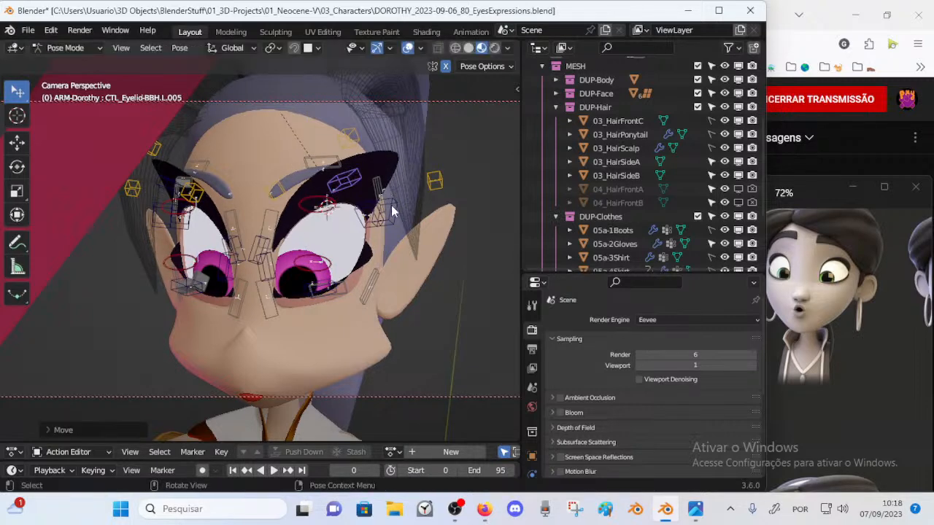
{"action": "left_click", "coordinate": [408, 219]}
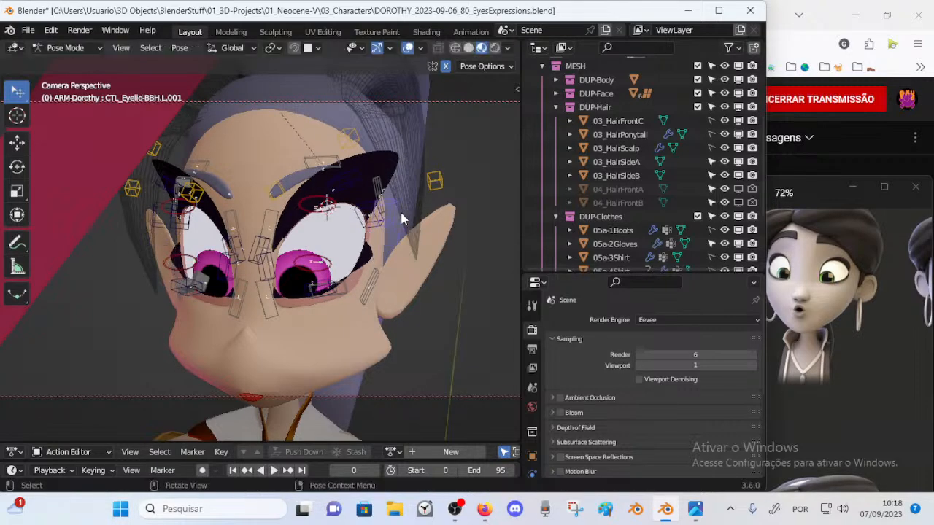
{"action": "key", "text": "g"}
{"action": "left_click", "coordinate": [390, 220]}
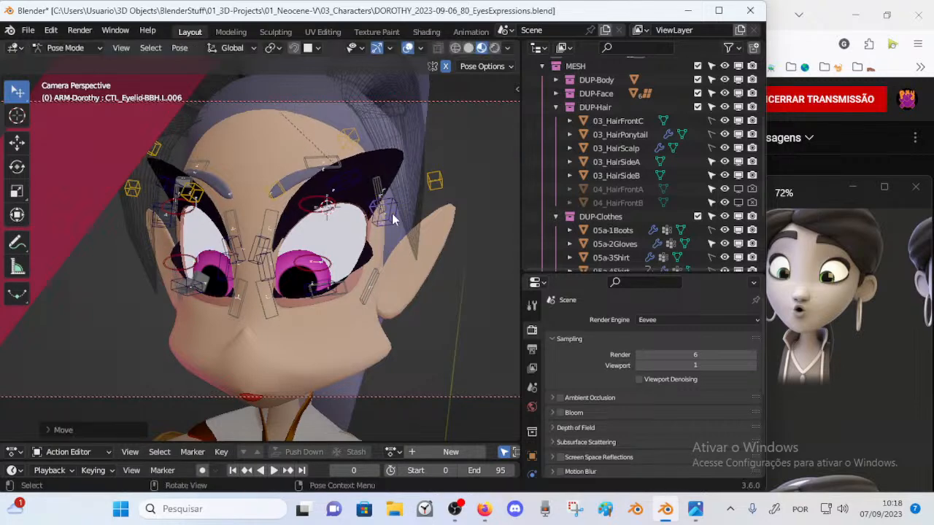
{"action": "key", "text": "g"}
{"action": "left_click", "coordinate": [394, 232]}
{"action": "key", "text": "g"}
{"action": "left_click", "coordinate": [395, 233]}
Step: Lower the inner eyelid control CTL_Eyelid-BBH.L.004 toward the inner corner and raise the upper eyelid control L.005
{"action": "left_click", "coordinate": [268, 252]}
{"action": "key", "text": "g"}
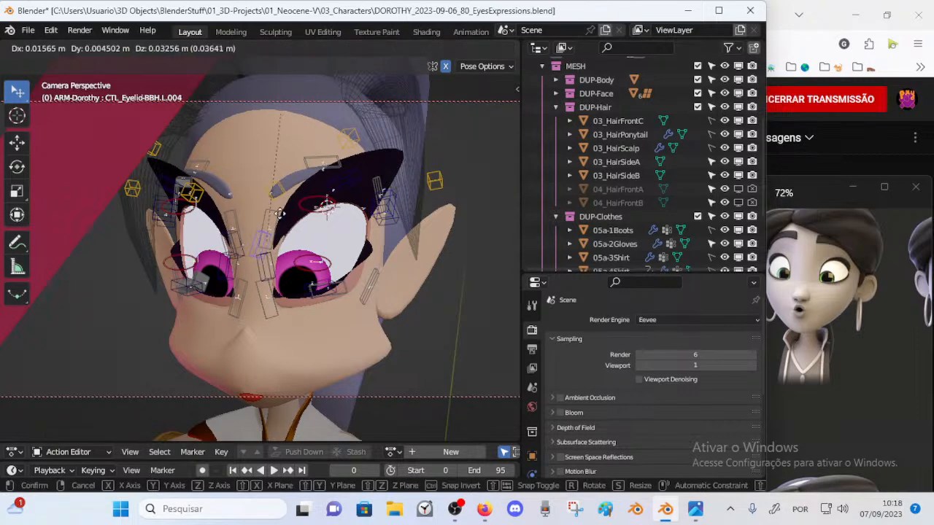
{"action": "left_click", "coordinate": [290, 237]}
{"action": "key", "text": "g"}
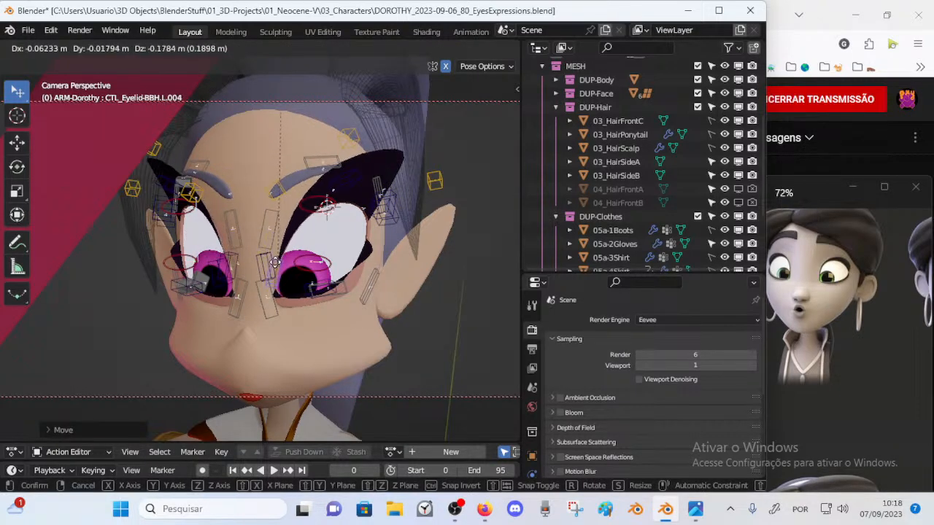
{"action": "left_click", "coordinate": [326, 207]}
{"action": "left_click", "coordinate": [336, 193]}
{"action": "key", "text": "g"}
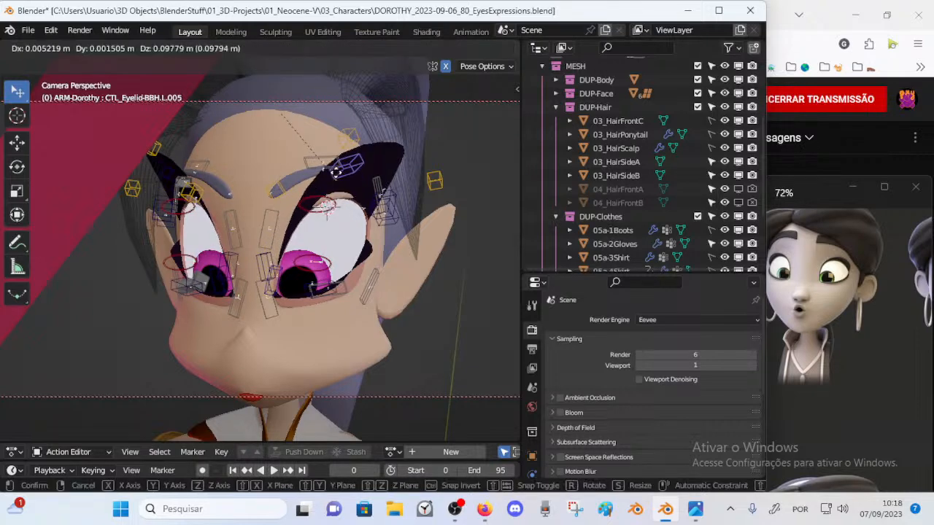
{"action": "left_click", "coordinate": [334, 197]}
Step: Move and scale the CTL-Eye-Track.L control in front of the face to redirect the gaze
{"action": "middle_click_drag", "start_coordinate": [334, 192], "coordinate": [345, 175]}
{"action": "middle_click_drag", "start_coordinate": [324, 209], "coordinate": [303, 279]}
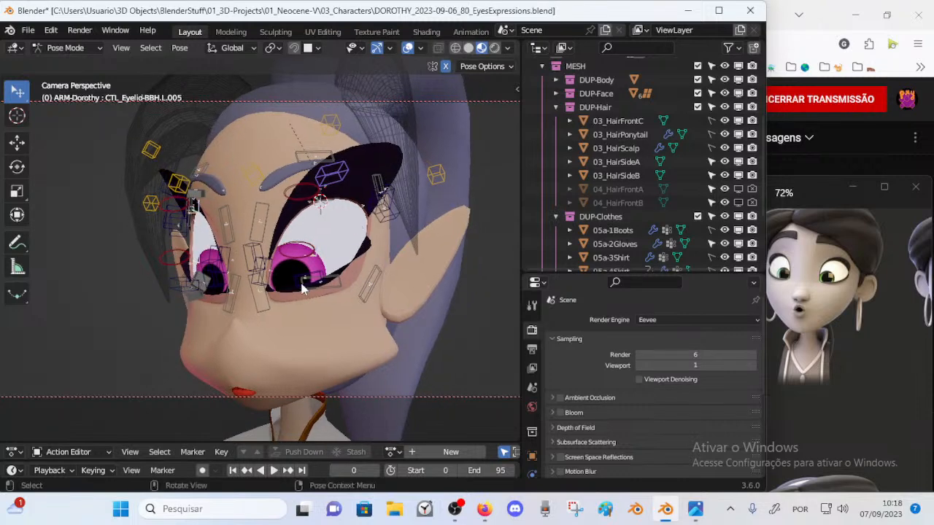
{"action": "scroll", "coordinate": [246, 287], "scroll_direction": "down", "scroll_amount": 5}
{"action": "middle_click_drag", "start_coordinate": [245, 293], "coordinate": [222, 249]}
{"action": "left_click", "coordinate": [209, 287]}
{"action": "key", "text": "g"}
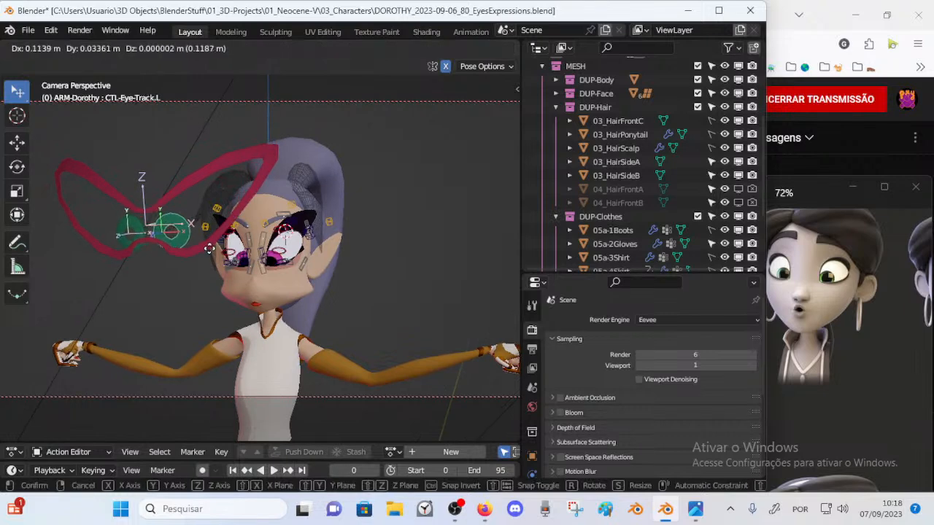
{"action": "left_click", "coordinate": [210, 248]}
{"action": "key", "text": "s"}
{"action": "left_click", "coordinate": [230, 252]}
{"action": "key", "text": "g"}
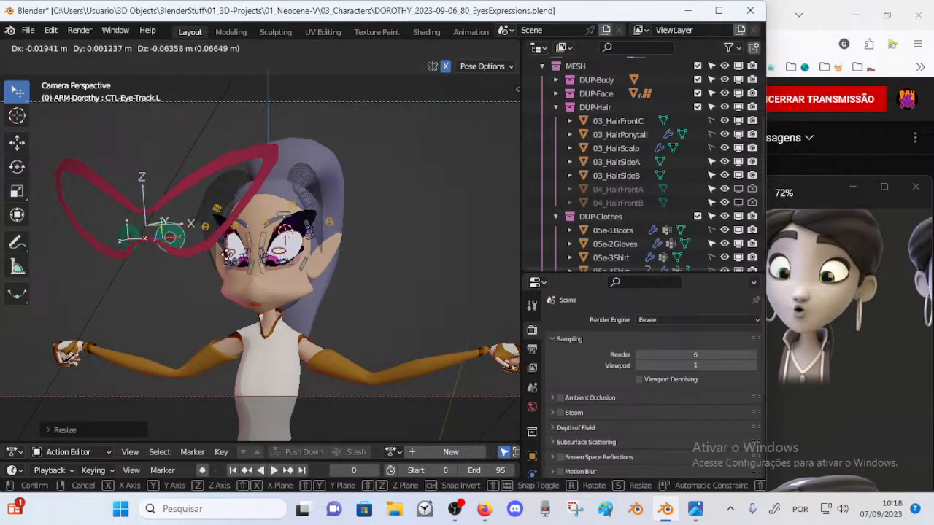
{"action": "left_click", "coordinate": [231, 252]}
Step: Fine-tune the scale and position of the left eye-track control and compare the gaze with the reference sheet
{"action": "key", "text": "s"}
{"action": "left_click", "coordinate": [241, 246]}
{"action": "key", "text": "g"}
{"action": "left_click", "coordinate": [248, 240]}
{"action": "key", "text": "s"}
{"action": "left_click", "coordinate": [252, 239]}
{"action": "key", "text": "g"}
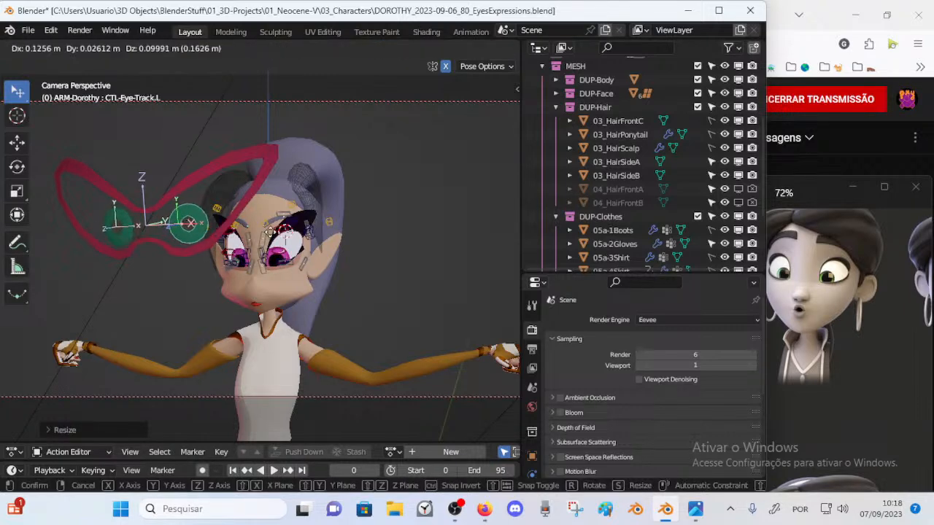
{"action": "left_click", "coordinate": [244, 239]}
{"action": "left_click", "coordinate": [846, 310]}
{"action": "scroll", "coordinate": [809, 314], "scroll_direction": "down", "scroll_amount": 3}
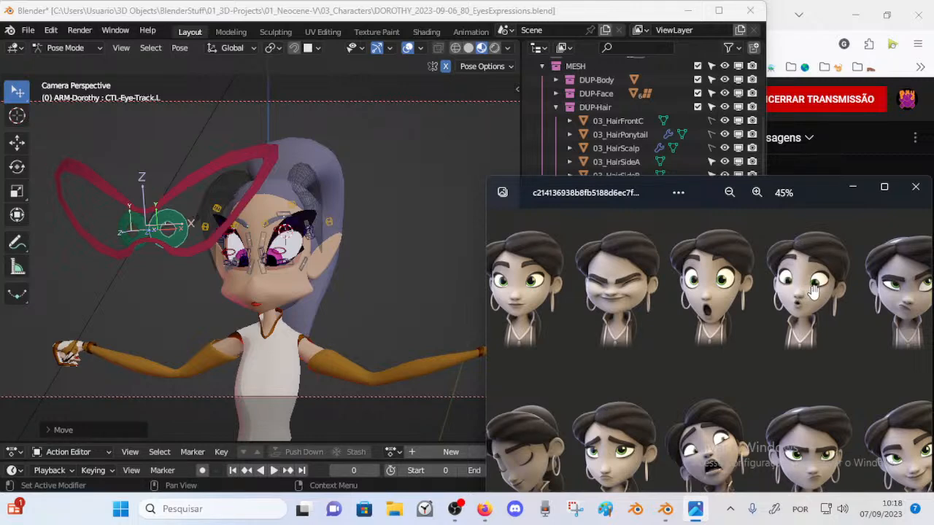
{"action": "left_click", "coordinate": [182, 229]}
{"action": "scroll", "coordinate": [182, 229], "scroll_direction": "up", "scroll_amount": 2}
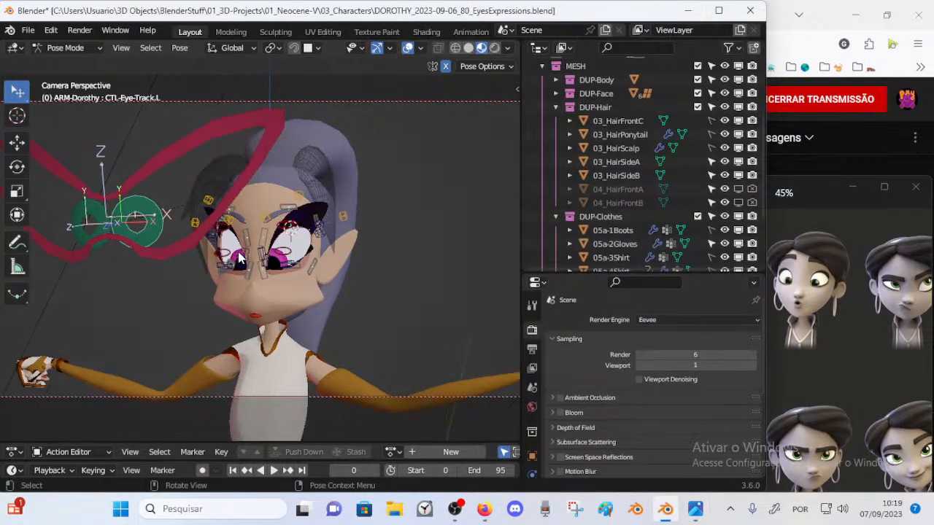
Step: Scale and reposition the CTL-Eye-Track.L control to shift the pupils toward the lower inner corners of the eyes
{"action": "key", "text": "s"}
{"action": "left_click", "coordinate": [207, 243]}
{"action": "key", "text": "g"}
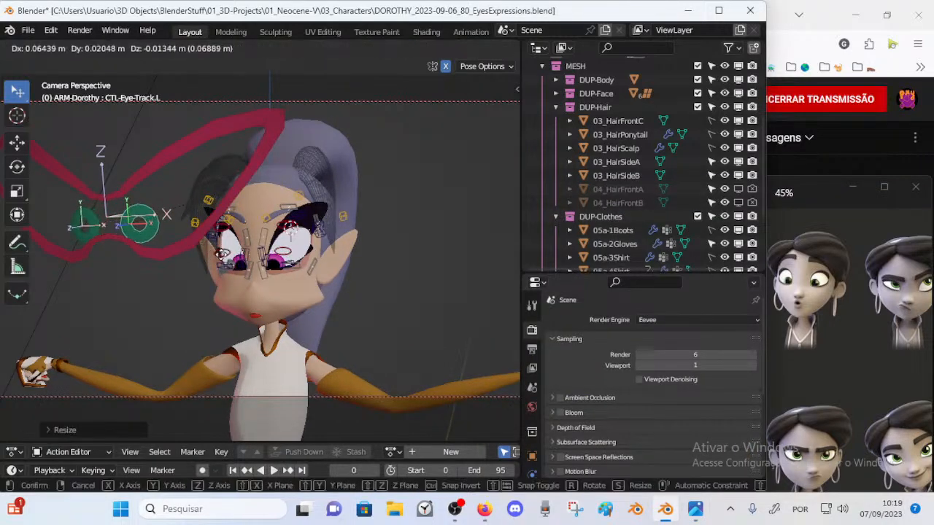
{"action": "left_click", "coordinate": [216, 245]}
{"action": "key", "text": "s"}
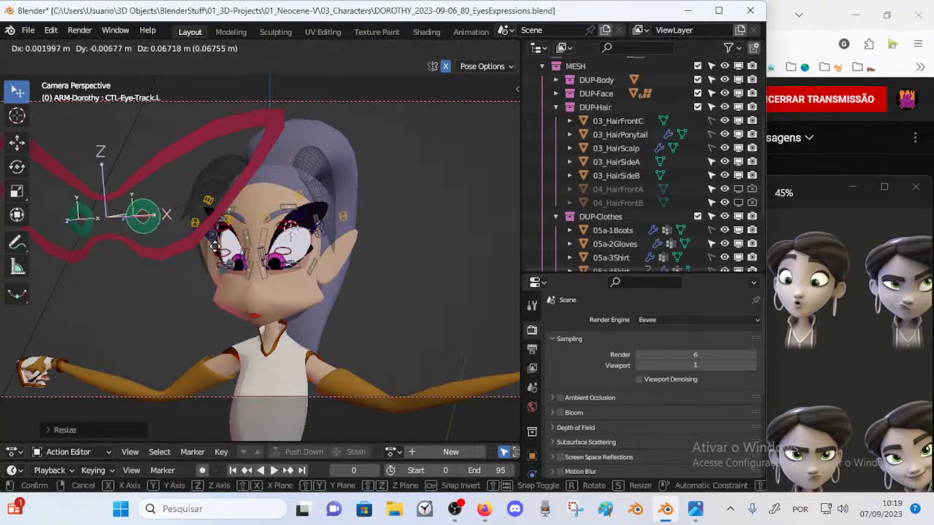
{"action": "left_click", "coordinate": [216, 257]}
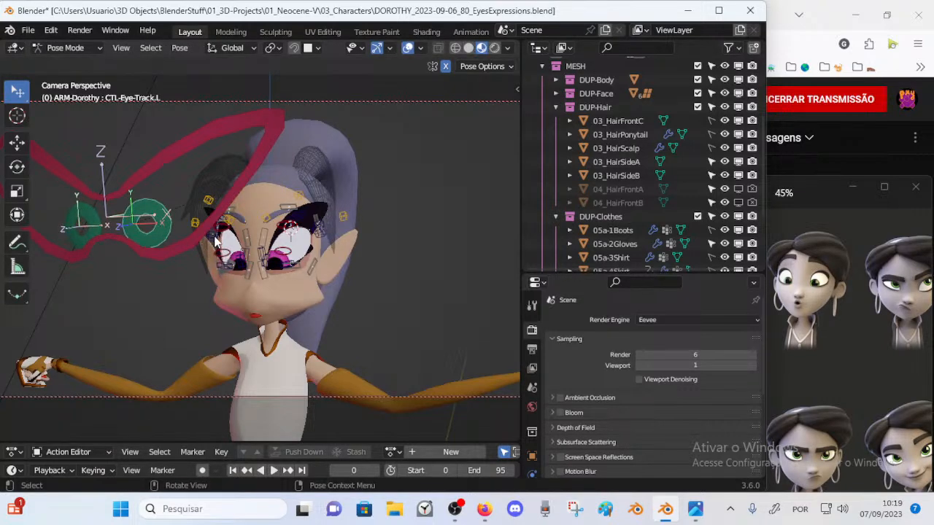
Step: Move the left eye-track control again and rescale it to balance the iris size with the gaze direction
{"action": "key", "text": "g"}
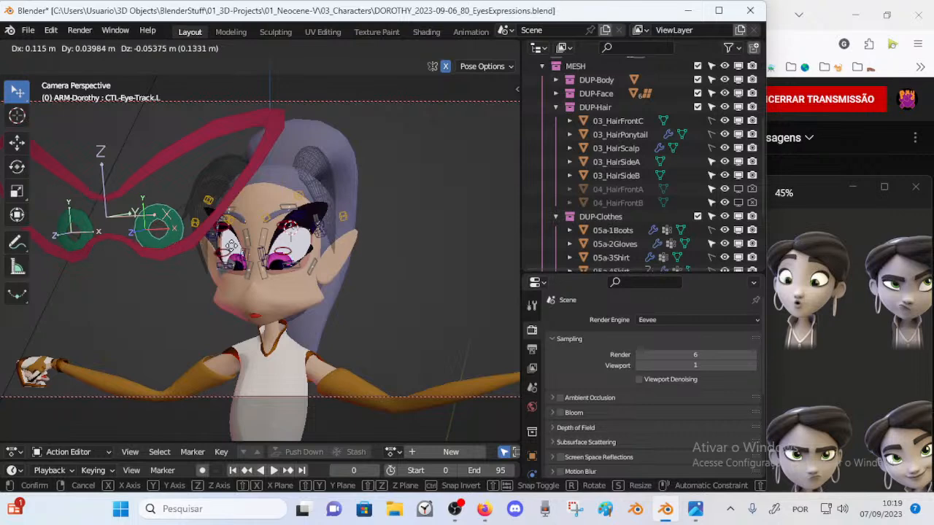
{"action": "left_click", "coordinate": [204, 252]}
{"action": "key", "text": "s"}
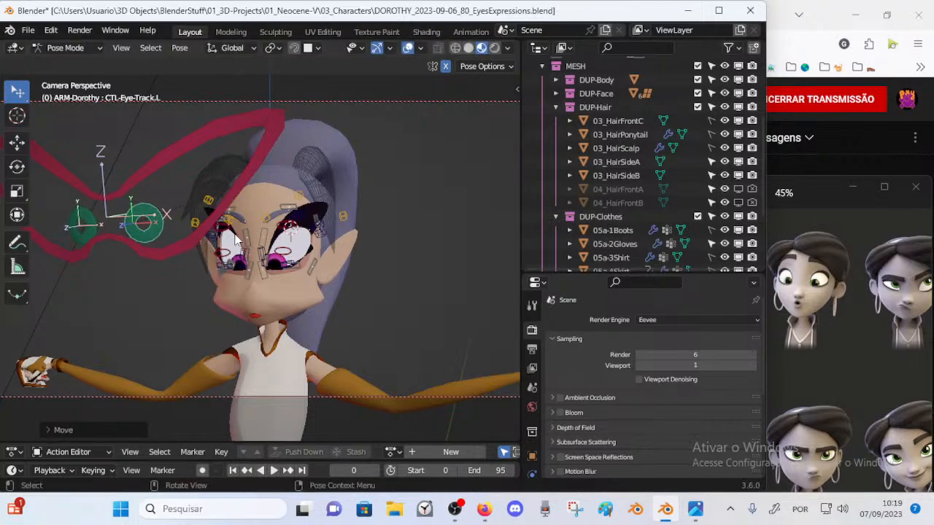
{"action": "left_click", "coordinate": [228, 240]}
{"action": "key", "text": "g"}
{"action": "left_click", "coordinate": [226, 246]}
Step: Nudge and slightly rescale the left eye-track control to refine the inward, downward gaze in a close view of the face
{"action": "scroll", "coordinate": [225, 252], "scroll_direction": "up", "scroll_amount": 3}
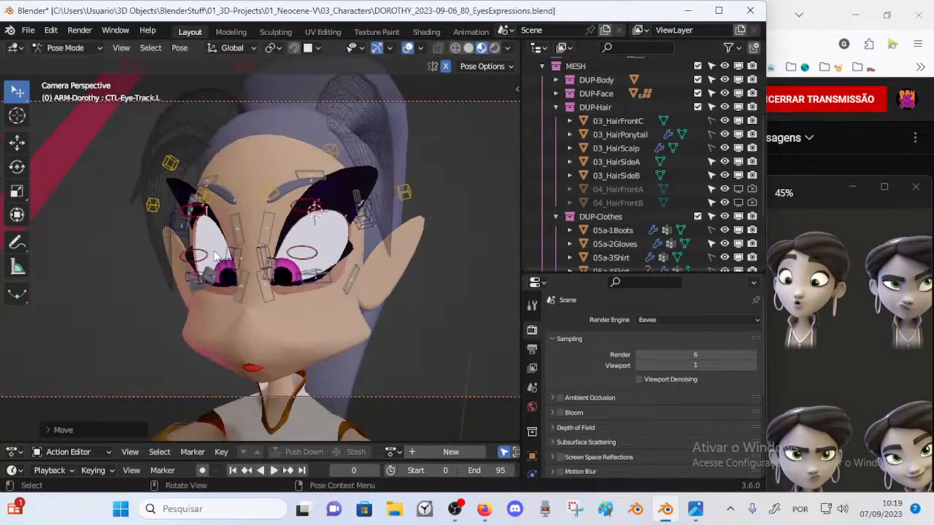
{"action": "key", "text": "g"}
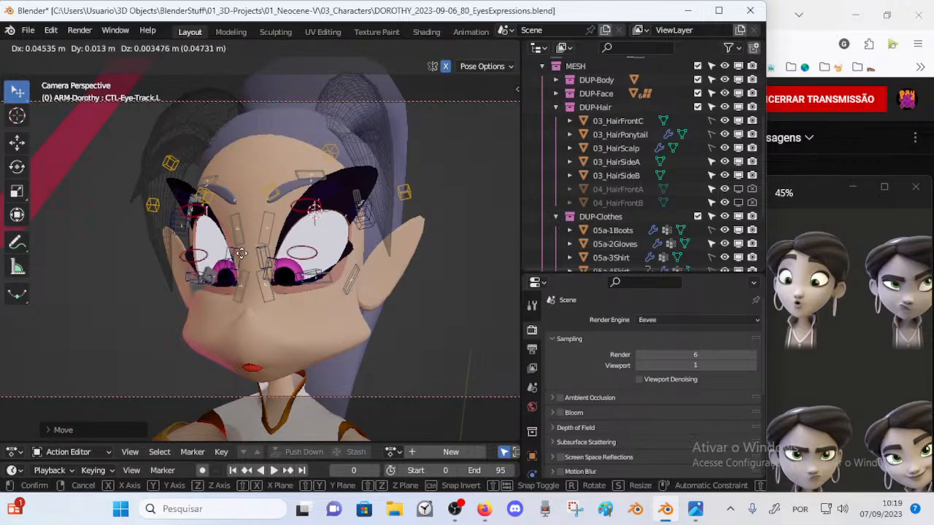
{"action": "left_click", "coordinate": [236, 253]}
{"action": "key", "text": "s"}
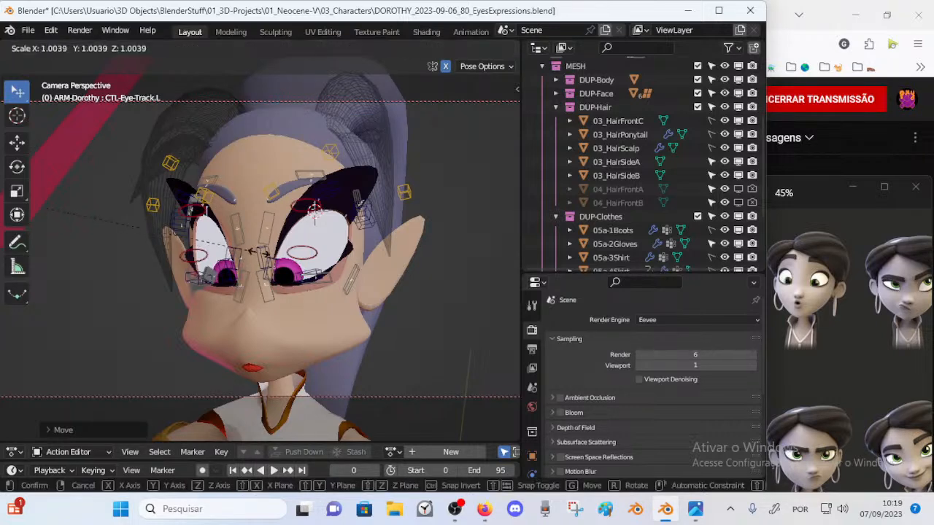
{"action": "left_click", "coordinate": [455, 208]}
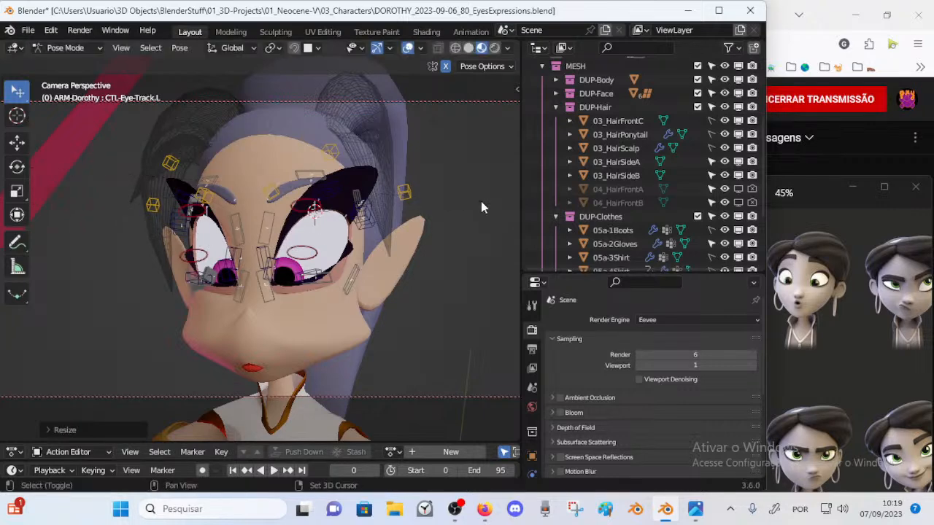
Step: Lower the lower eyelid control CTL_Eyelid-BBH.L.002 and reposition the inner eyelid control CTL_Eyelid-BBH.L.004
{"action": "left_click", "coordinate": [314, 284]}
{"action": "key", "text": "g"}
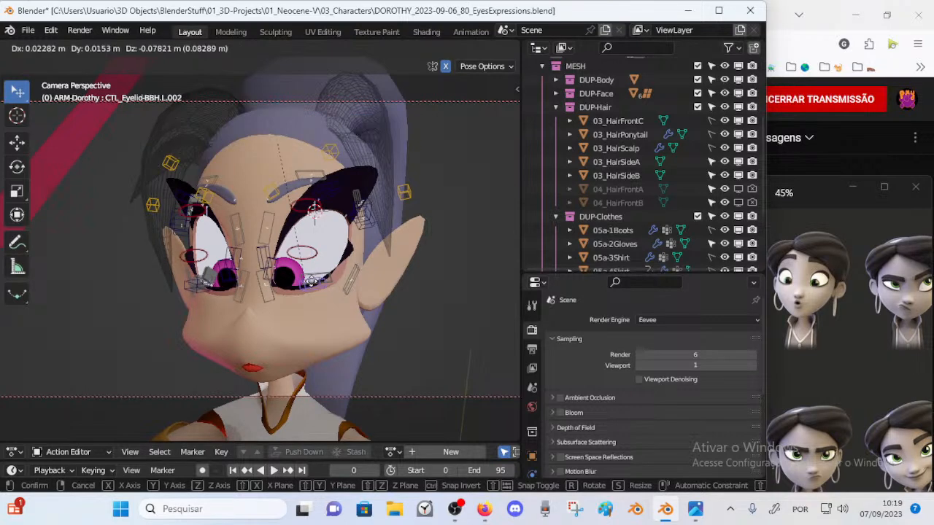
{"action": "left_click", "coordinate": [290, 275]}
{"action": "left_click", "coordinate": [282, 264]}
{"action": "key", "text": "g"}
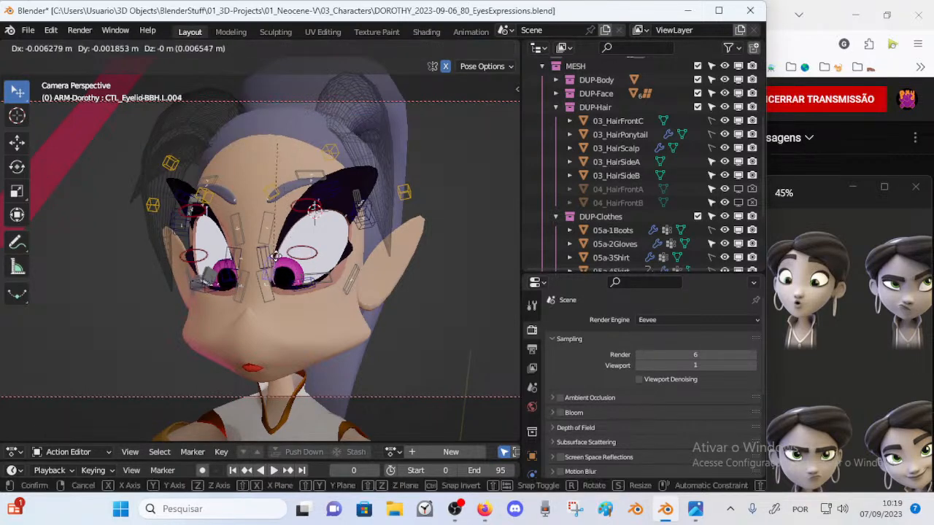
{"action": "left_click", "coordinate": [279, 255]}
Step: Reposition the inner eyelid control CTL_Eyelid-BBH.L.003 and fine-tune the lower eyelid control CTL_Eyelid-BBH.L.002 under the iris
{"action": "left_click", "coordinate": [261, 257]}
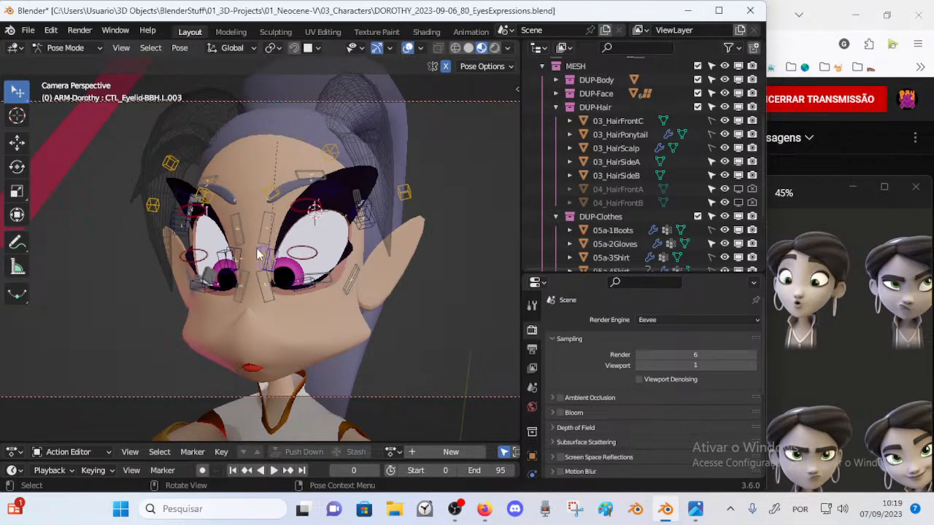
{"action": "key", "text": "g"}
{"action": "left_click", "coordinate": [269, 267]}
{"action": "middle_click_drag", "start_coordinate": [269, 267], "coordinate": [319, 289]}
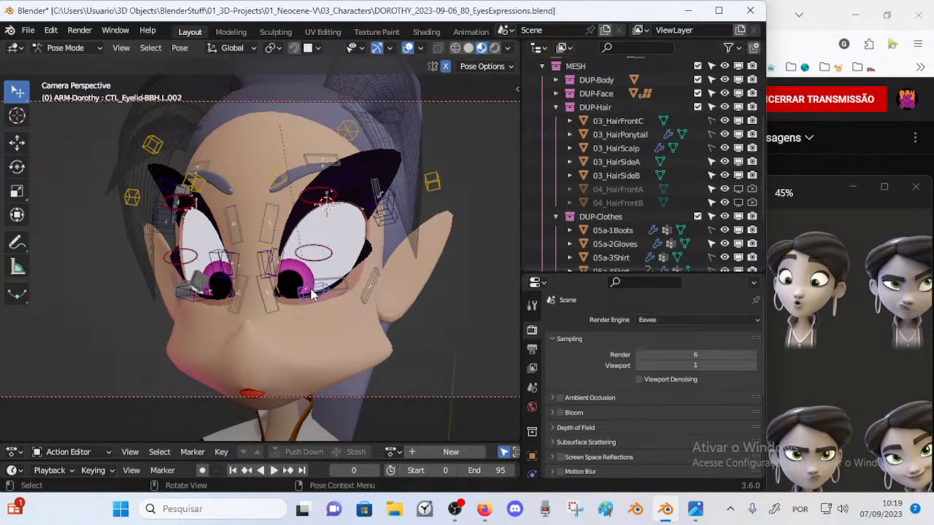
{"action": "key", "text": "g"}
{"action": "left_click", "coordinate": [311, 288]}
{"action": "middle_click_drag", "start_coordinate": [377, 249], "coordinate": [365, 253]}
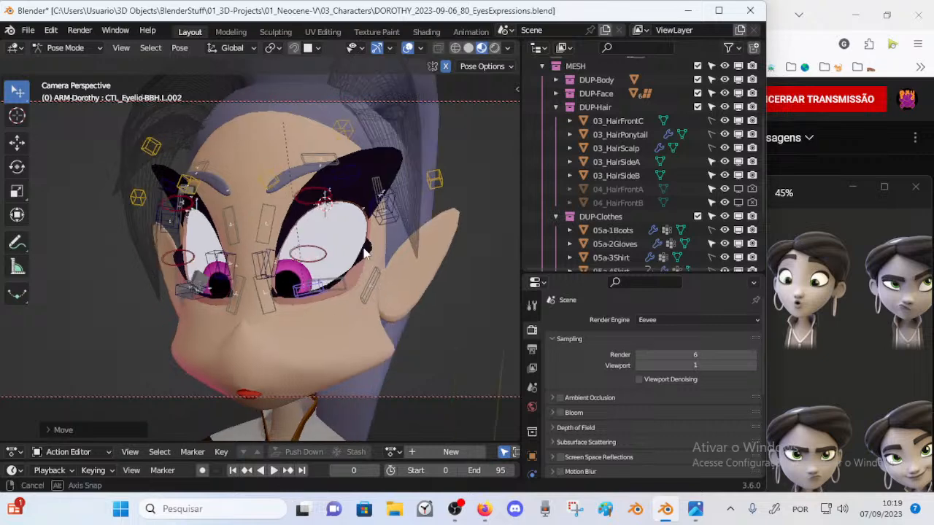
{"action": "right_click", "coordinate": [365, 252]}
Step: Raise the inner eyebrow handler CTL_Eyebrow-BB-Handler.L.001 and the middle eyebrow handler L.002 up the forehead
{"action": "left_click", "coordinate": [314, 155]}
{"action": "key", "text": "g"}
{"action": "left_click", "coordinate": [325, 149]}
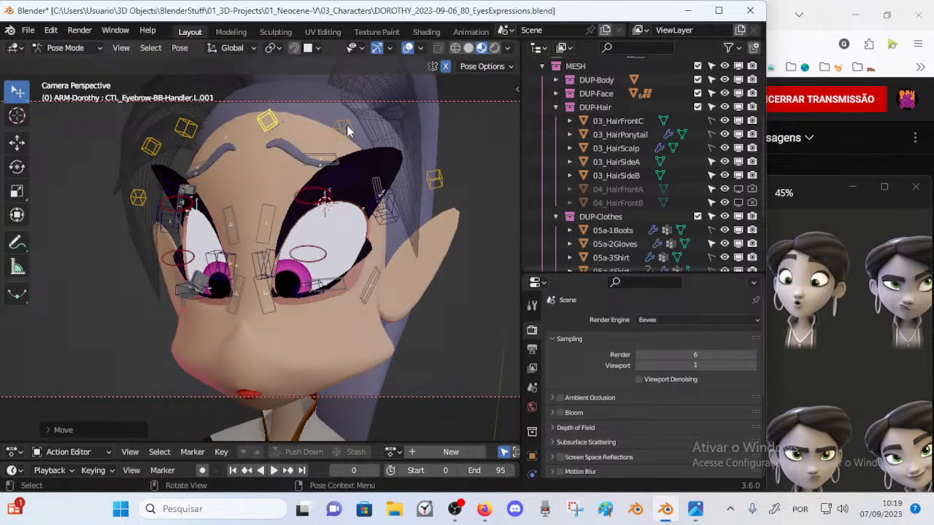
{"action": "left_click", "coordinate": [345, 129]}
{"action": "key", "text": "g"}
{"action": "left_click", "coordinate": [346, 103]}
Step: Rotate and reposition the inner eyebrow handler CTL_Eyebrow-BB-Handler.L.001 to level the inner end of the brow
{"action": "left_click", "coordinate": [265, 121]}
{"action": "key", "text": "r"}
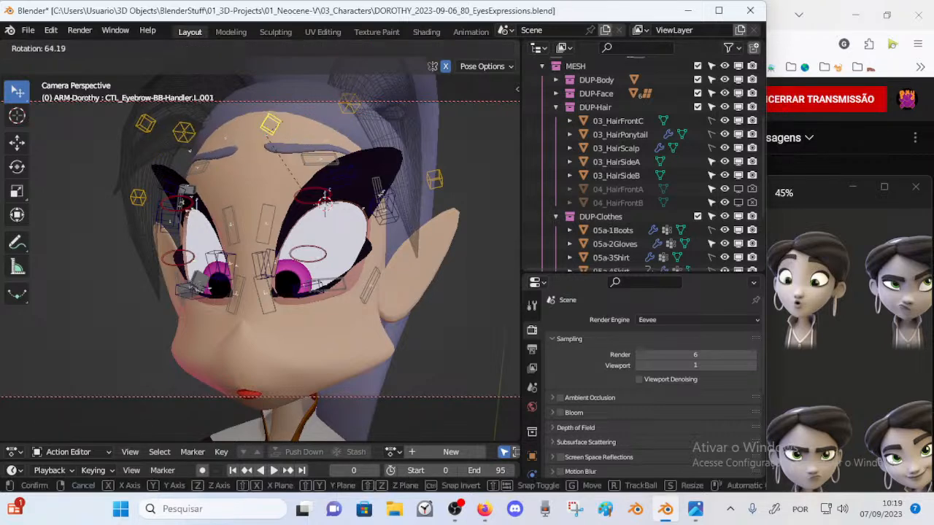
{"action": "left_click", "coordinate": [303, 150]}
{"action": "key", "text": "g"}
{"action": "left_click", "coordinate": [305, 167]}
{"action": "key", "text": "r"}
{"action": "left_click", "coordinate": [303, 130]}
{"action": "key", "text": "g"}
{"action": "left_click", "coordinate": [303, 142]}
{"action": "key", "text": "r"}
{"action": "left_click", "coordinate": [327, 161]}
{"action": "key", "text": "g"}
{"action": "left_click", "coordinate": [336, 132]}
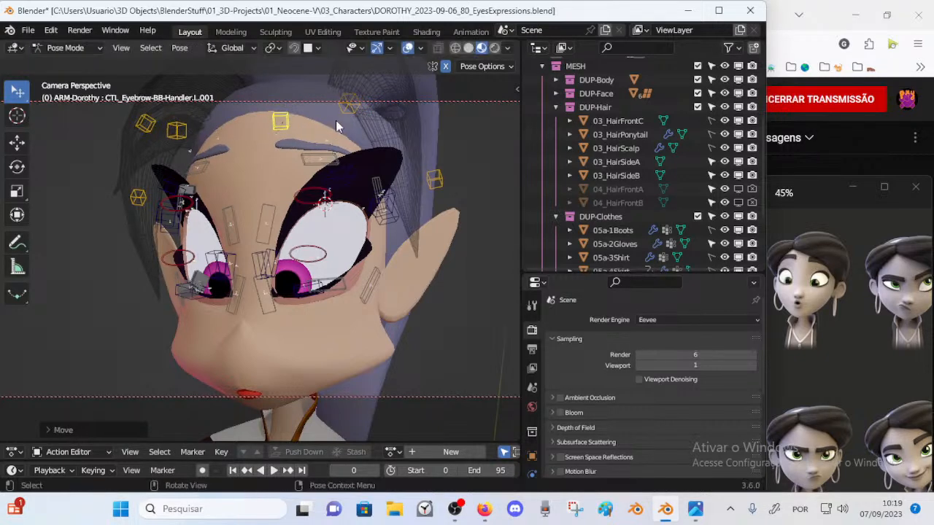
Step: Reposition the middle eyebrow handler CTL_Eyebrow-BB-Handler.L.002 and the outer brow control to arch the outer half of the brow
{"action": "left_click", "coordinate": [357, 115]}
{"action": "key", "text": "g"}
{"action": "left_click", "coordinate": [367, 146]}
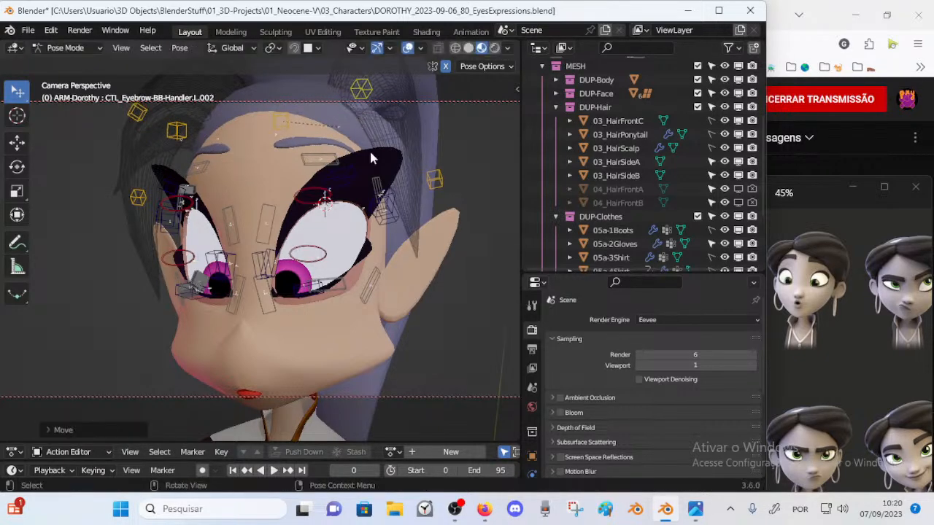
{"action": "left_click", "coordinate": [453, 183]}
{"action": "middle_click_drag", "start_coordinate": [445, 179], "coordinate": [356, 113]}
{"action": "key", "text": "g"}
{"action": "left_click", "coordinate": [359, 100]}
Step: Fine-tune the position of the inner eyebrow handler CTL_Eyebrow-BB-Handler.L.001 to smooth the raised brow curve
{"action": "middle_click_drag", "start_coordinate": [354, 152], "coordinate": [270, 279]}
{"action": "key", "text": "g"}
{"action": "left_click", "coordinate": [320, 157]}
{"action": "key", "text": "g"}
{"action": "left_click", "coordinate": [290, 142]}
Step: Raise the lower eye contour control CTL-EyeContour-Bot.L
{"action": "middle_click_drag", "start_coordinate": [276, 274], "coordinate": [307, 253]}
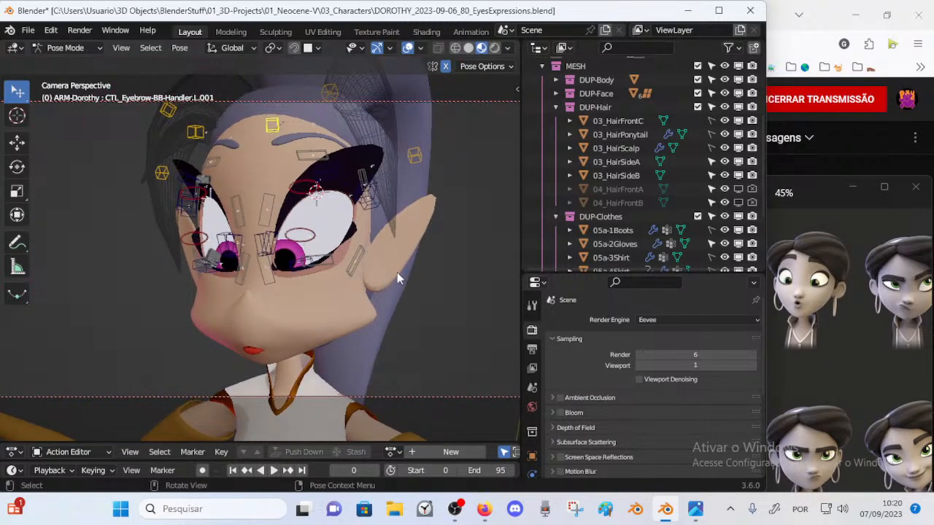
{"action": "middle_click_drag", "start_coordinate": [400, 228], "coordinate": [404, 249]}
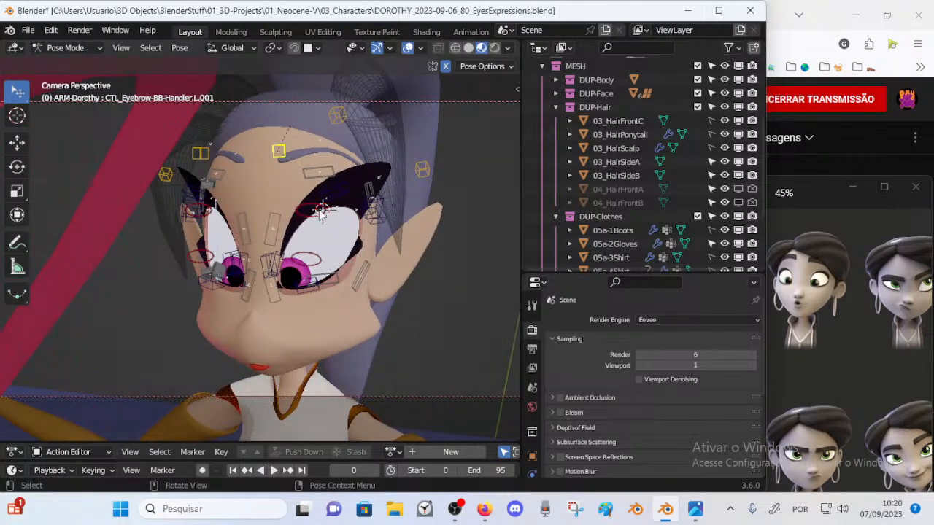
{"action": "left_click", "coordinate": [308, 261]}
{"action": "key", "text": "g"}
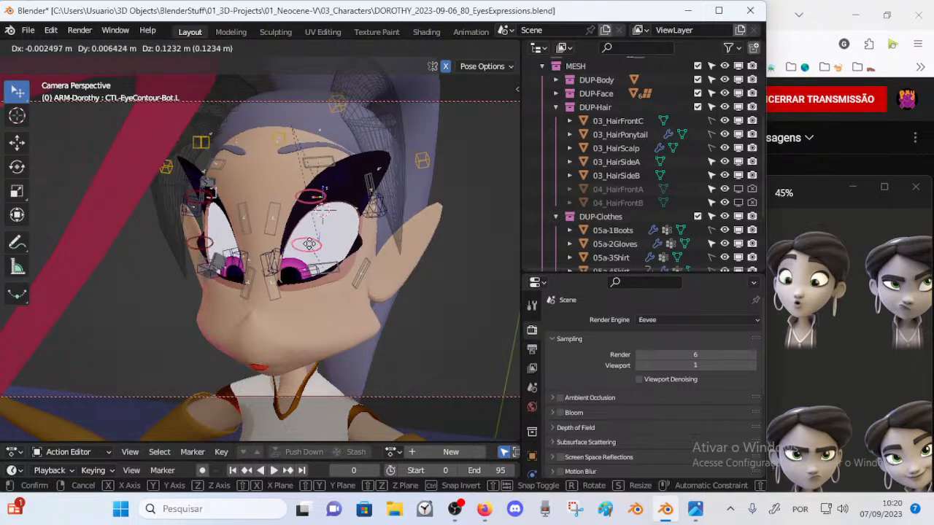
{"action": "left_click", "coordinate": [310, 248]}
Step: Reposition the inner eyelid controls CTL_Eyelid-BBH.L.004 and L.003 to reshape the inner corner of the eye
{"action": "left_click", "coordinate": [281, 244]}
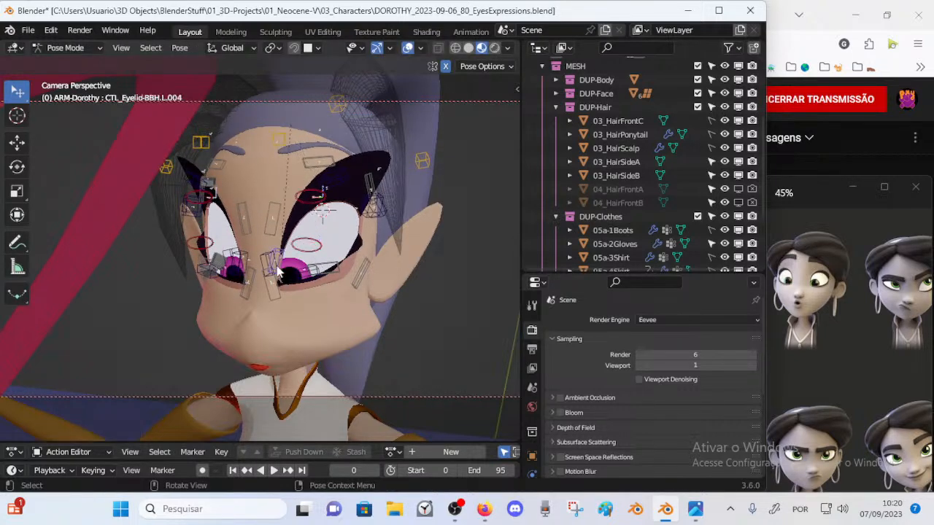
{"action": "key", "text": "g"}
{"action": "left_click", "coordinate": [281, 248]}
{"action": "left_click", "coordinate": [268, 262]}
{"action": "key", "text": "g"}
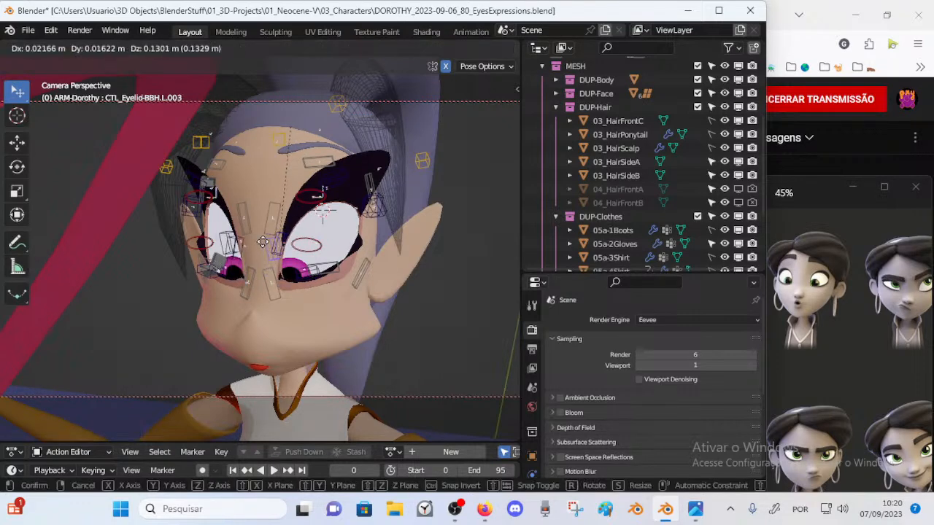
{"action": "left_click", "coordinate": [255, 257]}
Step: Lower the lower eyelid control CTL_Eyelid-BBH.L.002 to uncover the bottom of the iris
{"action": "left_click", "coordinate": [305, 280]}
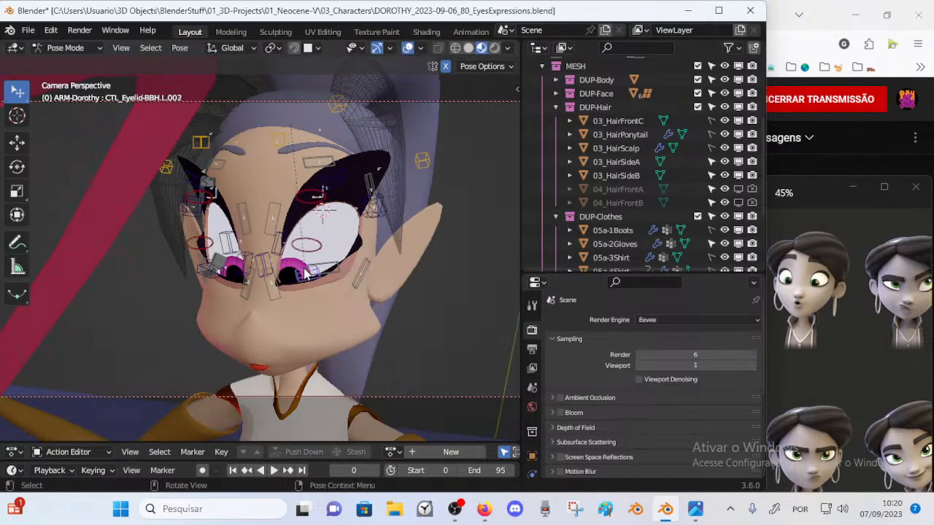
{"action": "key", "text": "g"}
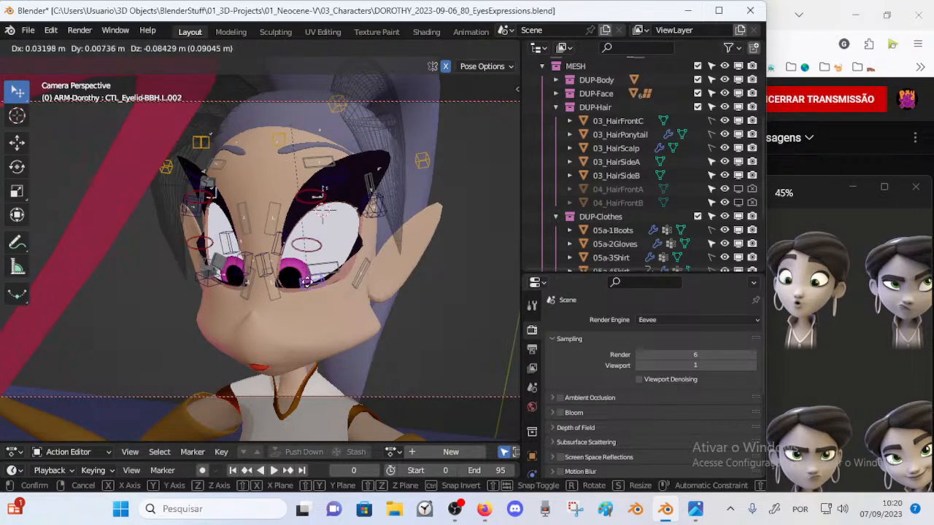
{"action": "left_click", "coordinate": [309, 284]}
Step: Reposition the outer eyelid control CTL_Eyelid-BBH.L.001 and lower CTL_Eyelid-BBH.L.006 to round the outer corner of the eye
{"action": "left_click", "coordinate": [369, 208]}
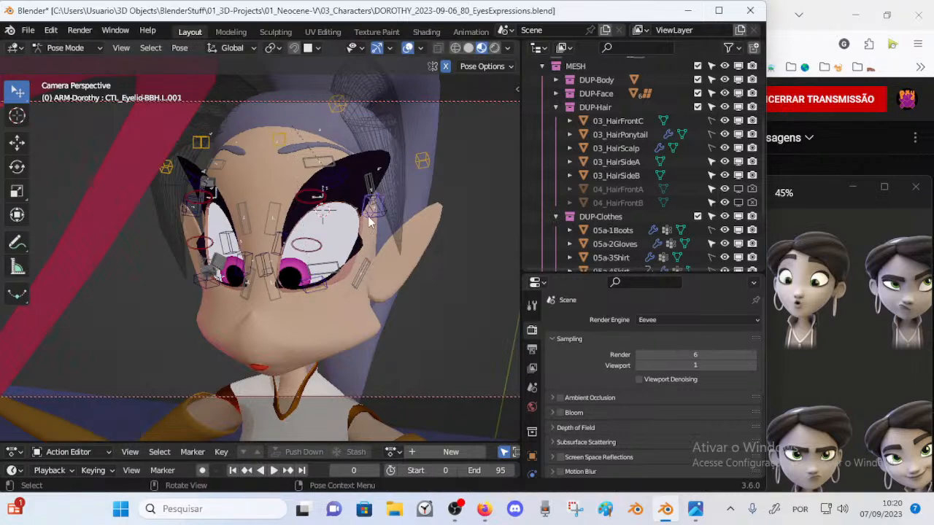
{"action": "key", "text": "g"}
{"action": "left_click", "coordinate": [370, 210]}
{"action": "key", "text": "g"}
{"action": "left_click", "coordinate": [372, 213]}
{"action": "left_click", "coordinate": [380, 217]}
{"action": "key", "text": "g"}
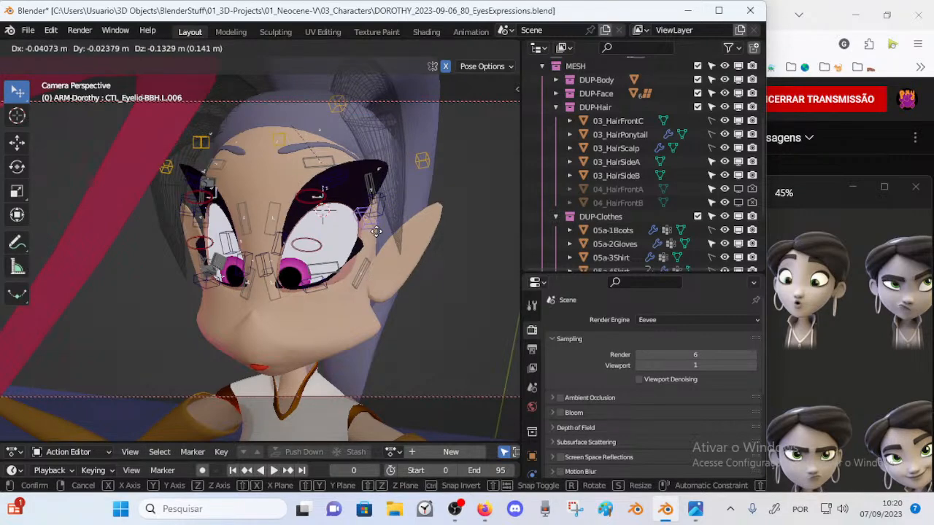
{"action": "left_click", "coordinate": [329, 252]}
Step: Render the current frame from the camera, inspect the expression, and close the render window
{"action": "middle_click_drag", "start_coordinate": [328, 252], "coordinate": [313, 252]}
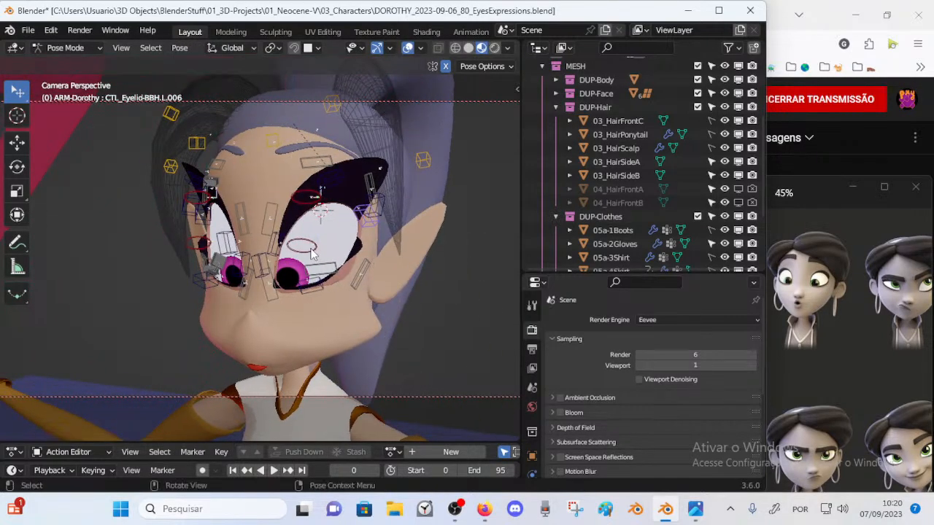
{"action": "key", "text": "F12"}
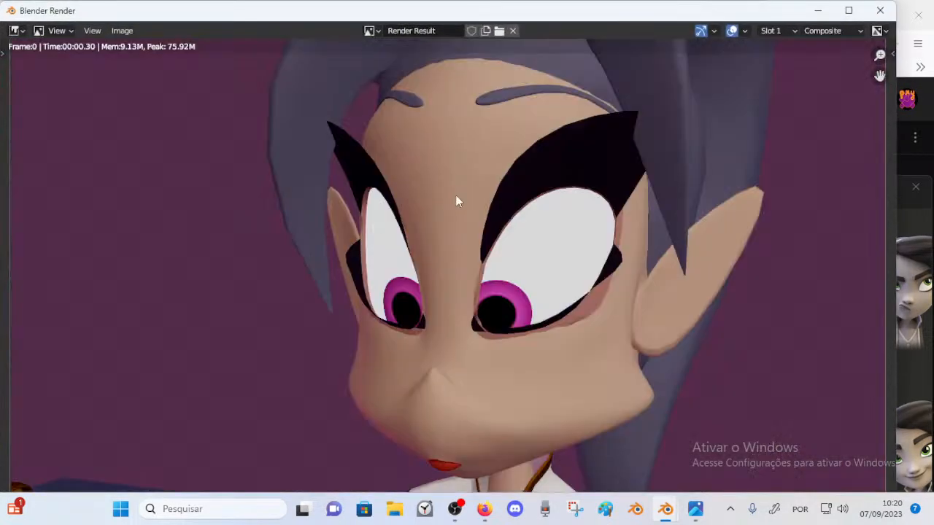
{"action": "scroll", "coordinate": [452, 220], "scroll_direction": "down", "scroll_amount": 2}
{"action": "scroll", "coordinate": [453, 223], "scroll_direction": "up", "scroll_amount": 1}
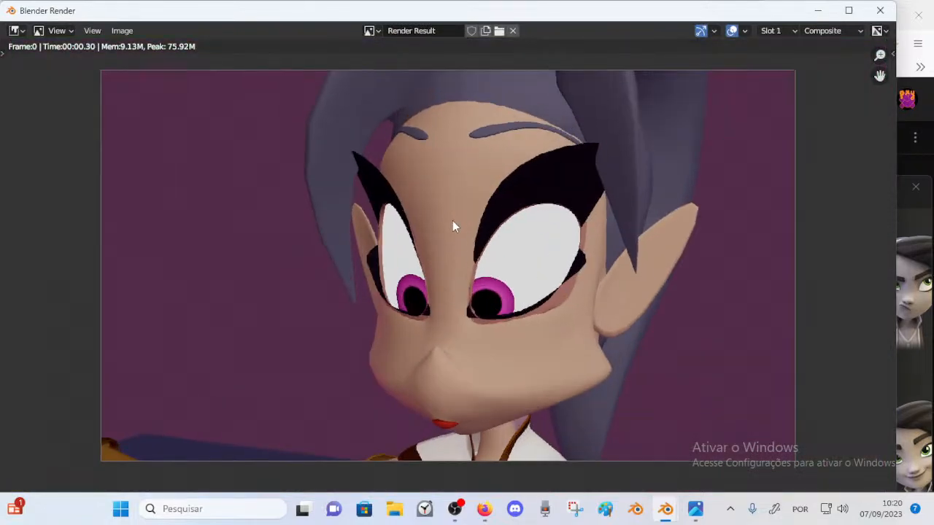
{"action": "left_click", "coordinate": [881, 11]}
Step: Readjust the inner eyelid control CTL_Eyelid-BBH.L.003 beside the bridge of the nose
{"action": "left_click_drag", "start_coordinate": [266, 246], "coordinate": [261, 272]}
{"action": "left_click", "coordinate": [250, 278]}
{"action": "right_click", "coordinate": [256, 274]}
{"action": "scroll", "coordinate": [291, 300], "scroll_direction": "down", "scroll_amount": 2}
Step: Move the CTL-Eye-Track.L control slightly downward in front of the face
{"action": "middle_click_drag", "start_coordinate": [291, 300], "coordinate": [324, 285]}
{"action": "scroll", "coordinate": [325, 286], "scroll_direction": "down", "scroll_amount": 1}
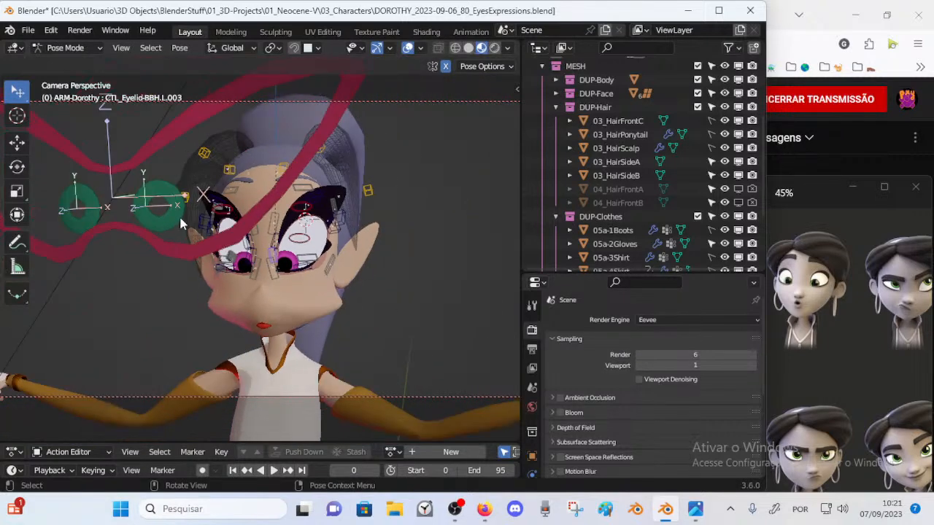
{"action": "left_click_drag", "start_coordinate": [180, 218], "coordinate": [186, 219]}
{"action": "middle_click_drag", "start_coordinate": [186, 219], "coordinate": [196, 229]}
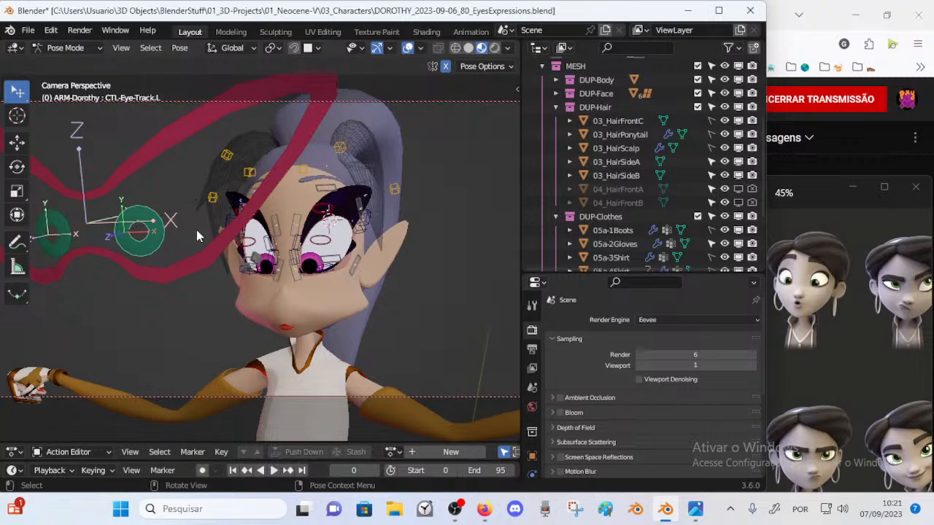
{"action": "key", "text": "g"}
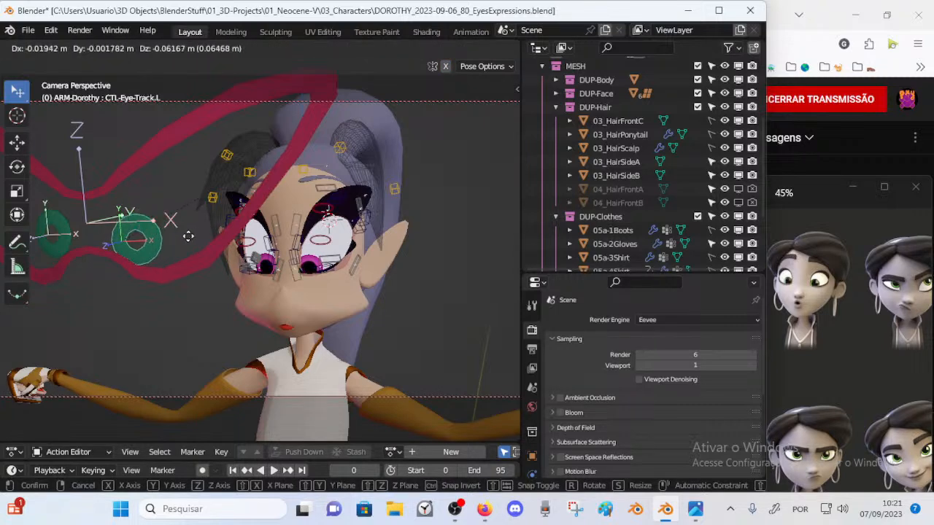
{"action": "left_click", "coordinate": [125, 245]}
Step: Reposition the eye-tracking control CTL-Eye-Track.L and scale it up to enlarge the irises
{"action": "mouse_move", "coordinate": [61, 252]}
{"action": "left_mouse_down"}
{"action": "mouse_move", "coordinate": [51, 248]}
{"action": "mouse_move", "coordinate": [65, 252]}
{"action": "left_mouse_up"}
{"action": "mouse_move", "coordinate": [147, 256]}
{"action": "left_mouse_down"}
{"action": "mouse_move", "coordinate": [110, 257]}
{"action": "mouse_move", "coordinate": [134, 257]}
{"action": "mouse_move", "coordinate": [135, 270]}
{"action": "mouse_move", "coordinate": [139, 255]}
{"action": "left_mouse_up"}
{"action": "key", "text": "s"}
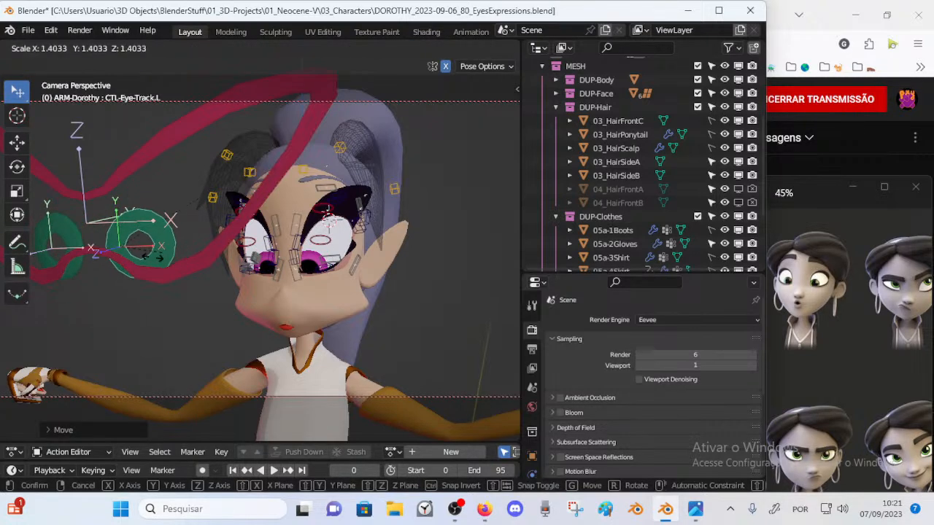
{"action": "left_click", "coordinate": [156, 258]}
{"action": "mouse_move", "coordinate": [156, 257]}
{"action": "left_mouse_down"}
{"action": "mouse_move", "coordinate": [179, 253]}
{"action": "mouse_move", "coordinate": [168, 256]}
{"action": "left_mouse_up"}
{"action": "left_click", "coordinate": [168, 256]}
{"action": "key", "text": "s"}
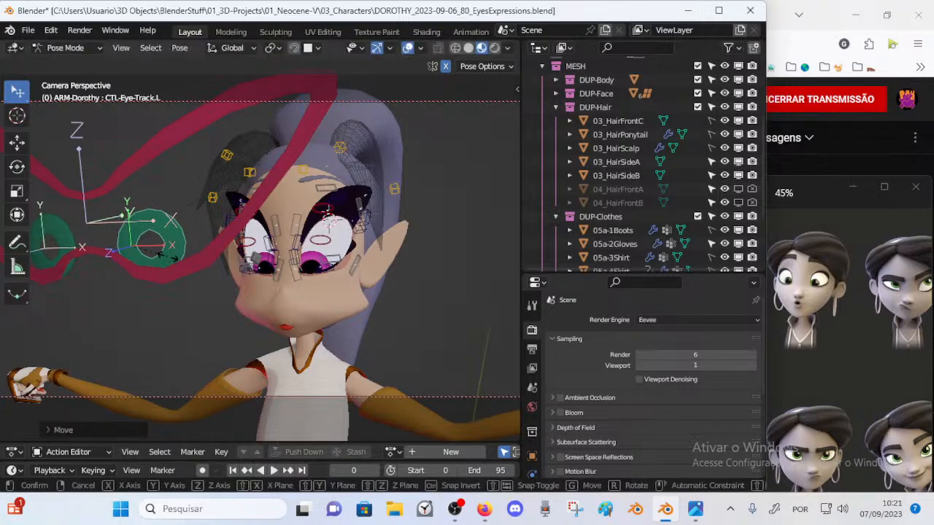
{"action": "left_click", "coordinate": [161, 259]}
Step: Nudge the CTL-Eye-Track.L control slightly upward to refine the left eye's inward-down gaze
{"action": "key", "text": "g"}
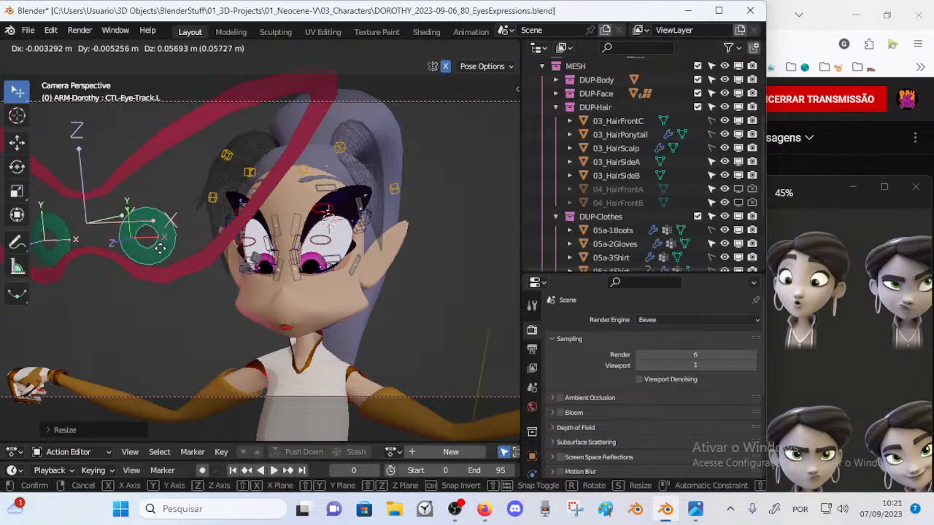
{"action": "left_click", "coordinate": [160, 249]}
{"action": "key", "text": "g"}
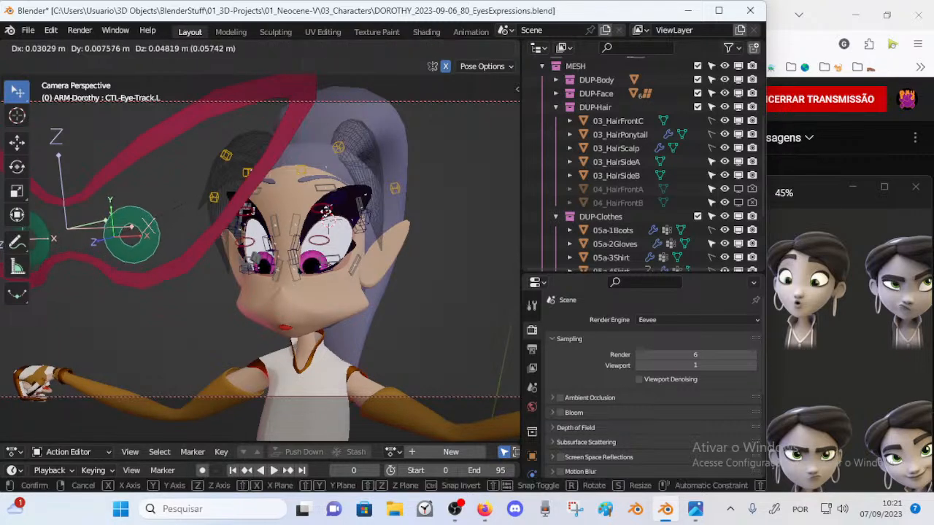
{"action": "left_click", "coordinate": [170, 215]}
Step: Render the current frame, inspect the whole expression, and close the render window
{"action": "middle_click_drag", "start_coordinate": [301, 265], "coordinate": [310, 282]}
{"action": "scroll", "coordinate": [271, 277], "scroll_direction": "up", "scroll_amount": 2}
{"action": "key", "text": "F12"}
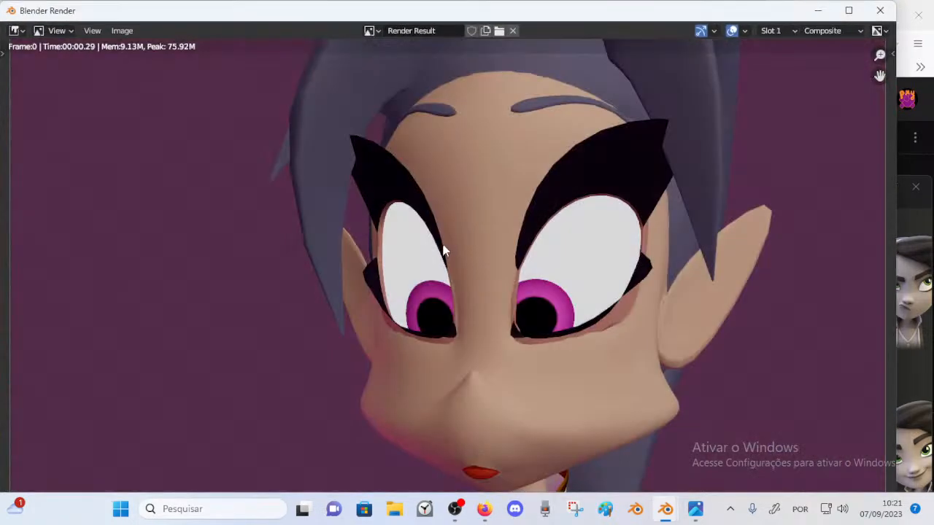
{"action": "scroll", "coordinate": [485, 236], "scroll_direction": "down", "scroll_amount": 3}
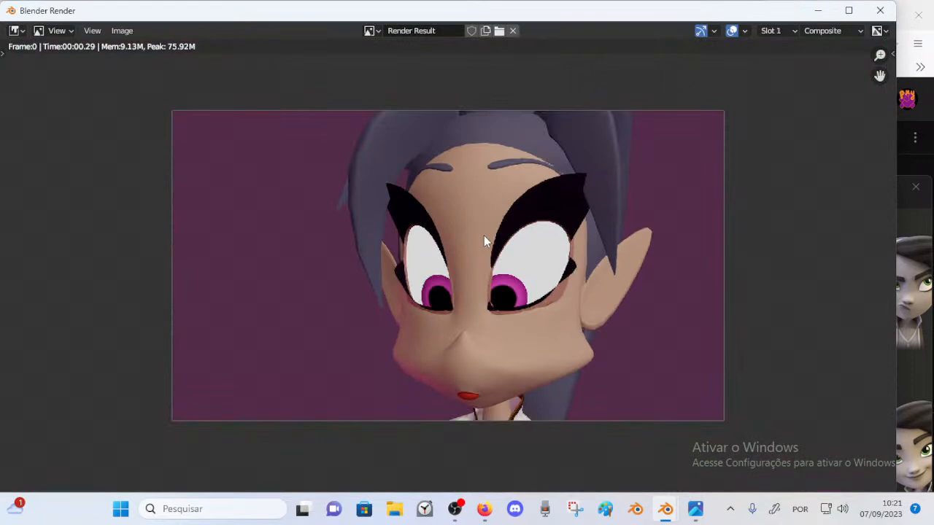
{"action": "left_click", "coordinate": [880, 10]}
Step: Render the face from a slightly turned angle, save it as a PNG in the 03_Characters folder, and close the render window
{"action": "mouse_move", "coordinate": [356, 269]}
{"action": "middle_mouse_down"}
{"action": "mouse_move", "coordinate": [279, 288]}
{"action": "mouse_move", "coordinate": [356, 269]}
{"action": "middle_mouse_up"}
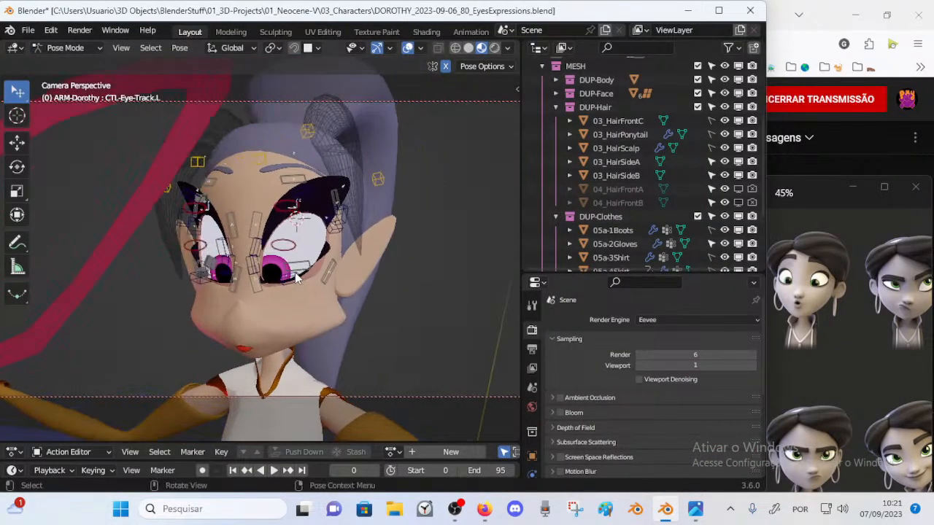
{"action": "key", "text": "F12"}
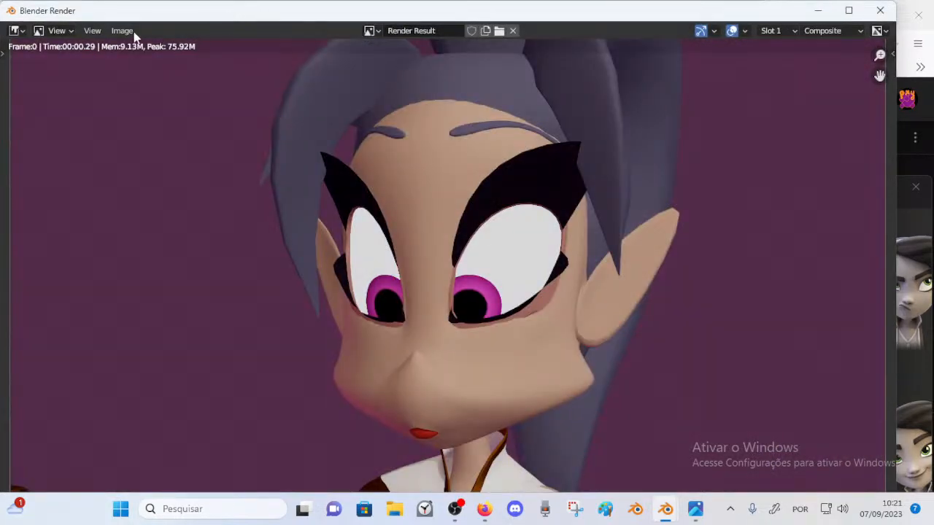
{"action": "left_click", "coordinate": [122, 31]}
{"action": "left_click", "coordinate": [178, 160]}
{"action": "left_click", "coordinate": [283, 179]}
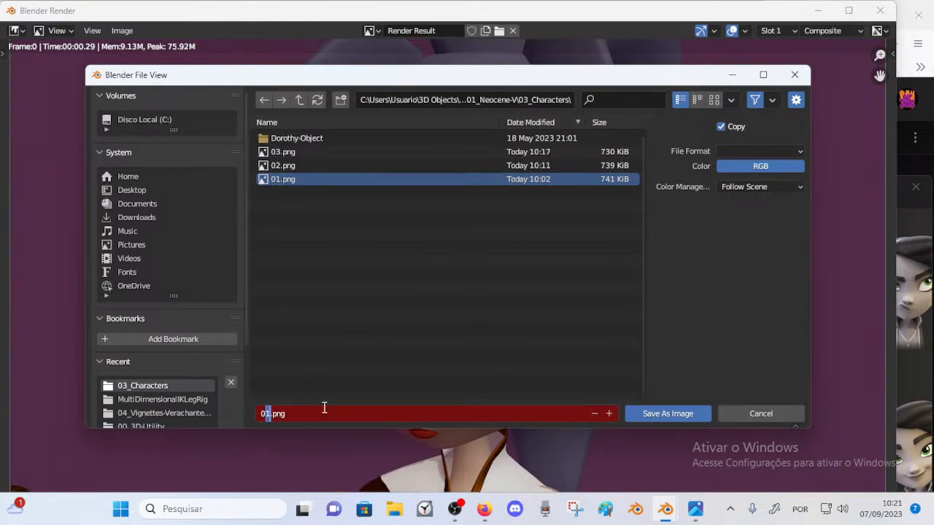
{"action": "key", "text": "Return"}
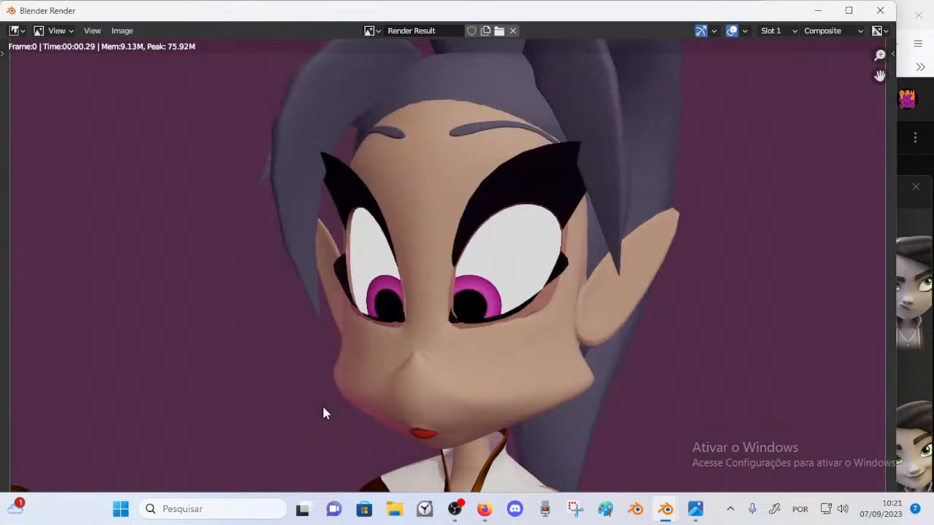
{"action": "left_click", "coordinate": [893, 12]}
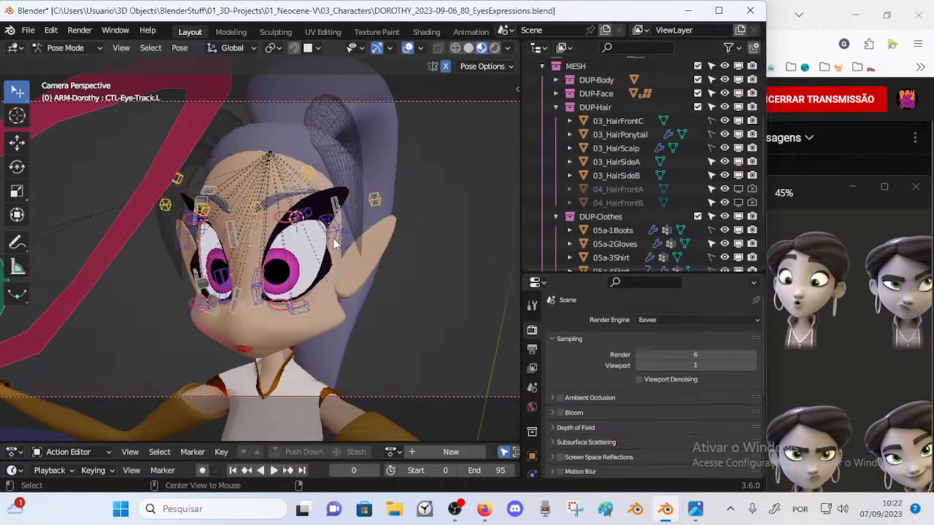
Step: Bring up the expression reference sheet and examine the frowning face with the sideways glance
{"action": "left_click", "coordinate": [785, 255]}
{"action": "left_click_drag", "start_coordinate": [653, 197], "coordinate": [635, 186]}
{"action": "scroll", "coordinate": [758, 293], "scroll_direction": "down", "scroll_amount": 1}
{"action": "left_click_drag", "start_coordinate": [779, 294], "coordinate": [668, 294]}
{"action": "scroll", "coordinate": [729, 293], "scroll_direction": "up", "scroll_amount": 3}
{"action": "left_click_drag", "start_coordinate": [751, 292], "coordinate": [665, 300]}
{"action": "left_click_drag", "start_coordinate": [576, 189], "coordinate": [699, 186]}
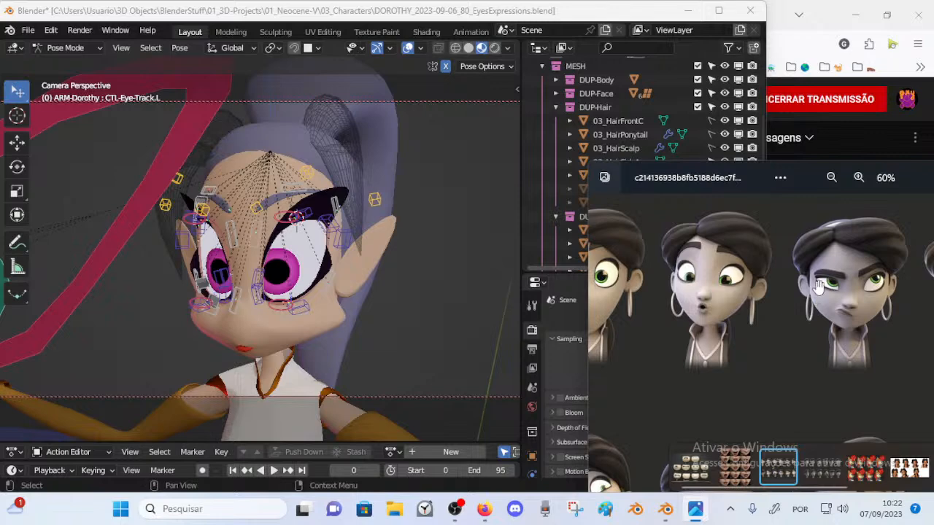
{"action": "left_click_drag", "start_coordinate": [729, 188], "coordinate": [705, 203]}
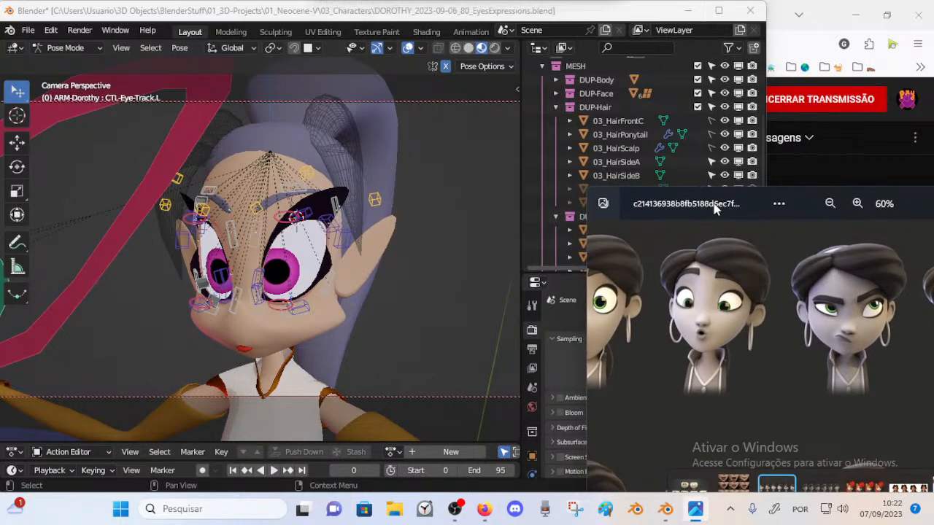
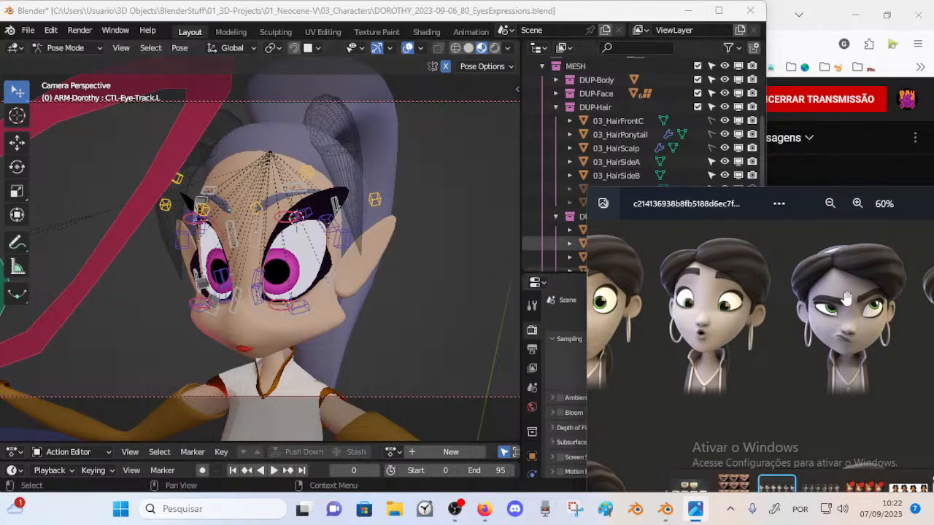
{"action": "scroll", "coordinate": [754, 276], "scroll_direction": "down", "scroll_amount": 5}
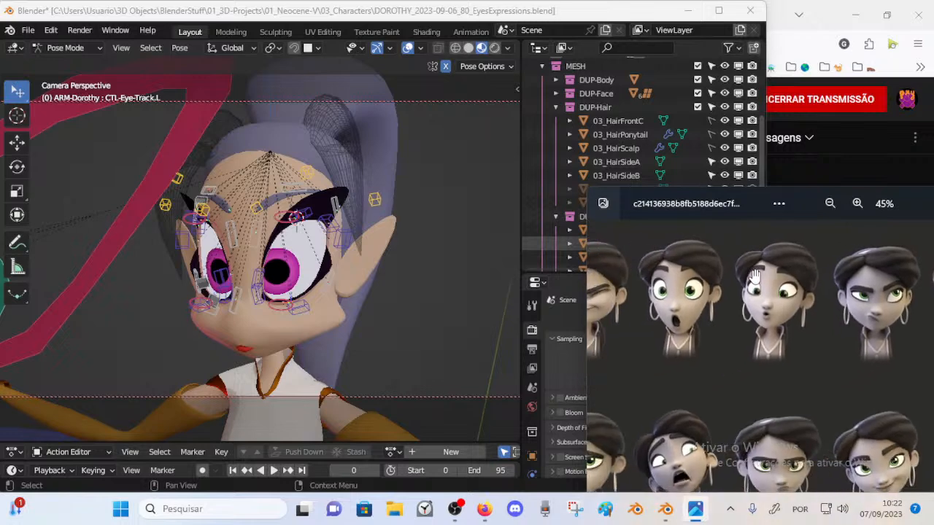
{"action": "scroll", "coordinate": [758, 281], "scroll_direction": "up", "scroll_amount": 3}
{"action": "scroll", "coordinate": [765, 288], "scroll_direction": "down", "scroll_amount": 3}
{"action": "scroll", "coordinate": [781, 299], "scroll_direction": "up", "scroll_amount": 4}
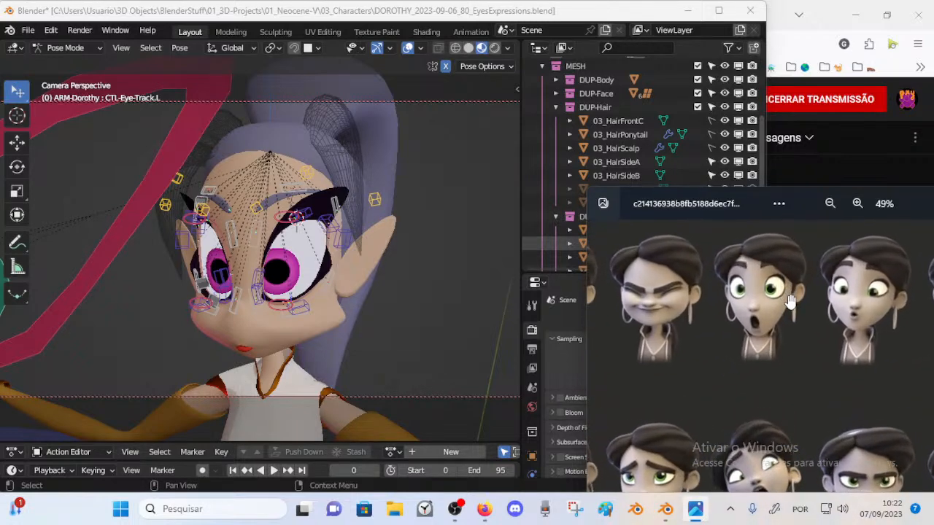
{"action": "left_click_drag", "start_coordinate": [794, 307], "coordinate": [641, 312]}
{"action": "scroll", "coordinate": [837, 326], "scroll_direction": "up", "scroll_amount": 1}
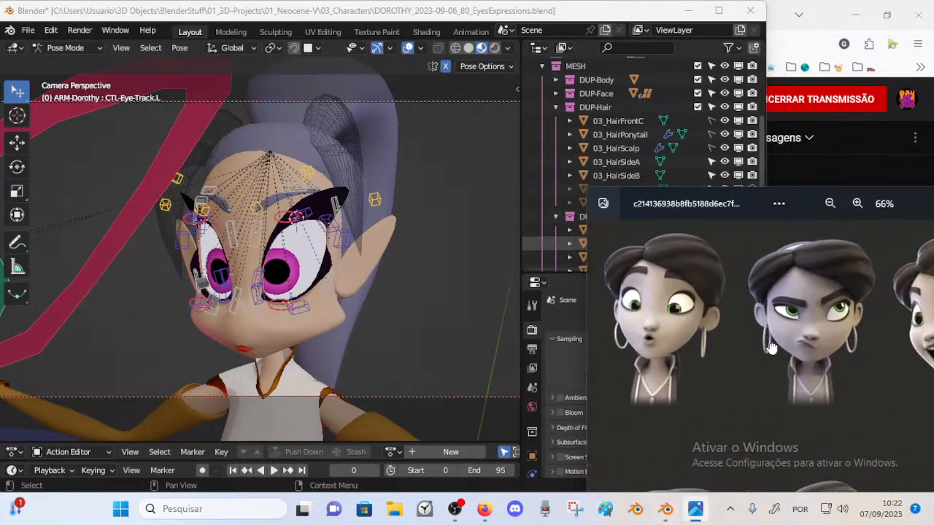
Step: Save the blend file and reposition the reference window to keep the frowning face in sight beside the viewport
{"action": "left_click", "coordinate": [344, 252]}
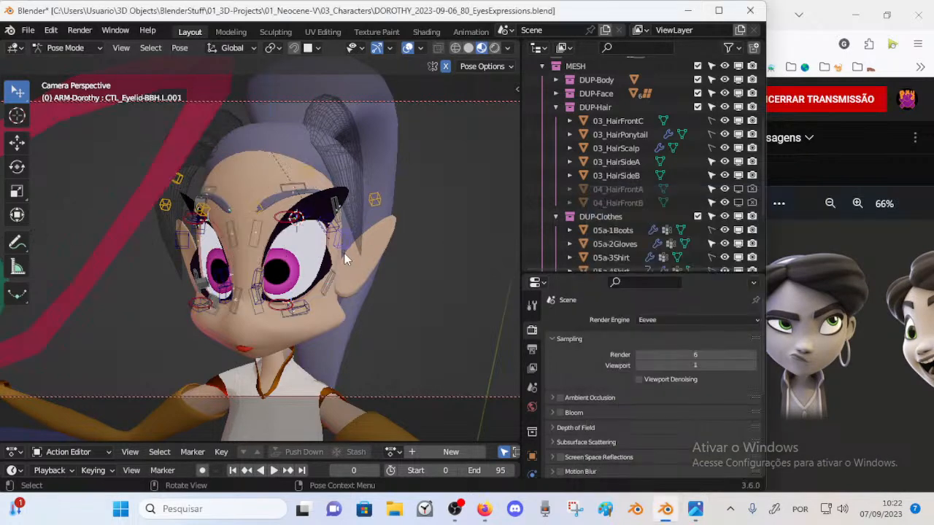
{"action": "key", "text": "ctrl+s"}
{"action": "middle_click_drag", "start_coordinate": [345, 253], "coordinate": [379, 251]}
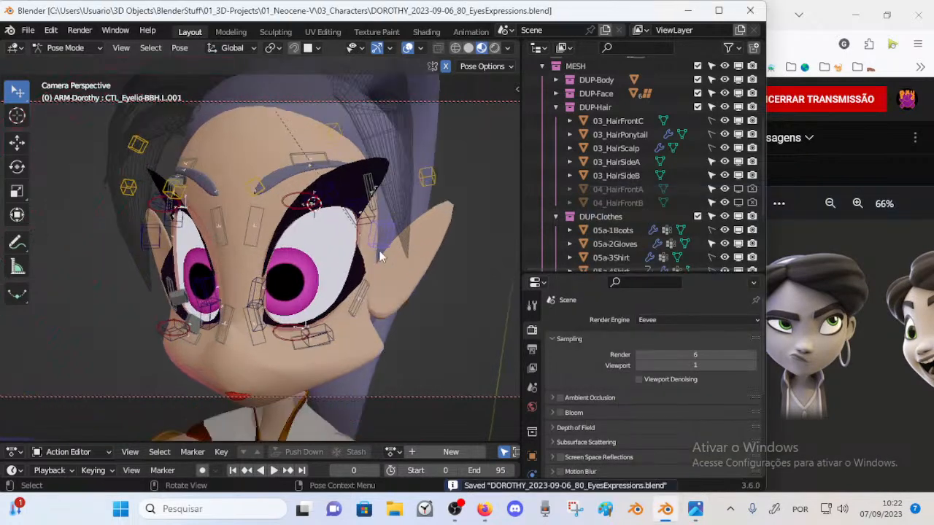
{"action": "left_click", "coordinate": [808, 260]}
{"action": "left_click_drag", "start_coordinate": [702, 210], "coordinate": [718, 198]}
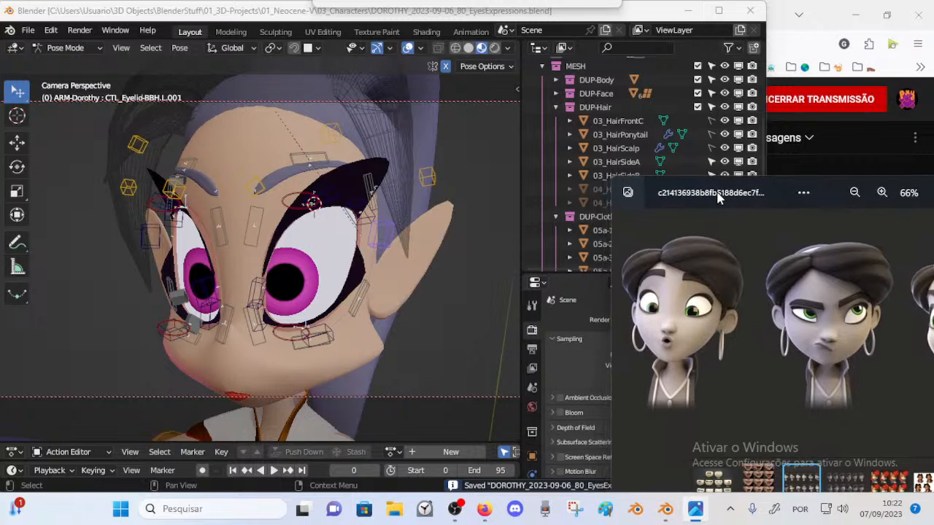
Step: Raise the left eye's lower eyelid and reshape the lid with the surrounding CTL_Eyelid-BBH.L controls at the inner corner
{"action": "left_click", "coordinate": [324, 219]}
{"action": "middle_click_drag", "start_coordinate": [337, 216], "coordinate": [346, 252]}
{"action": "left_click_drag", "start_coordinate": [298, 208], "coordinate": [294, 187]}
{"action": "left_click_drag", "start_coordinate": [305, 306], "coordinate": [264, 248]}
{"action": "left_click", "coordinate": [261, 271]}
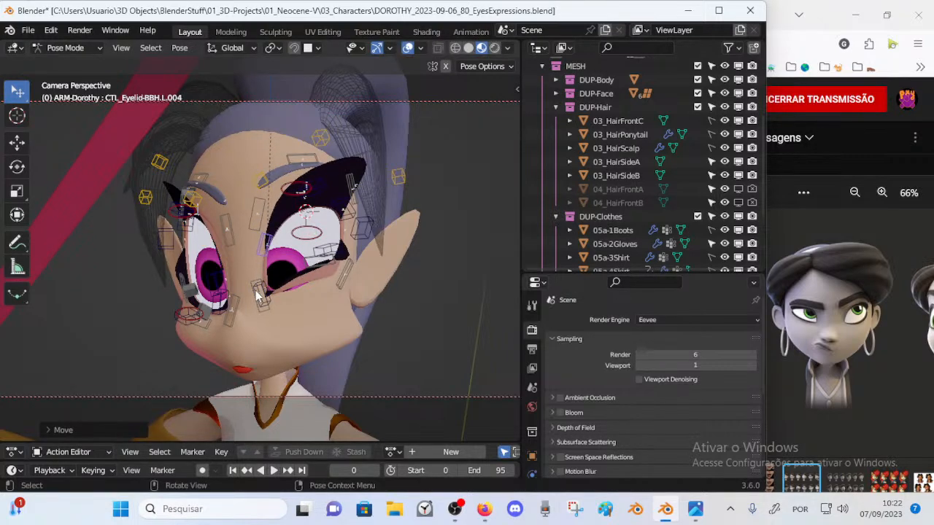
{"action": "left_click_drag", "start_coordinate": [259, 289], "coordinate": [318, 279]}
{"action": "left_click", "coordinate": [328, 251]}
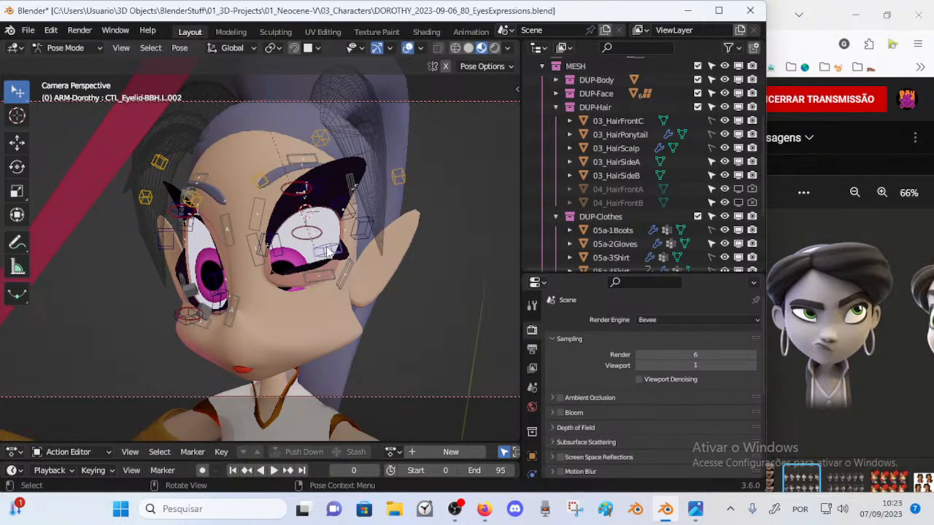
Step: Lower and reposition the CTL-OrbicularisOculi-BBH.L.006 control beneath the left eye
{"action": "left_click_drag", "start_coordinate": [313, 245], "coordinate": [316, 288]}
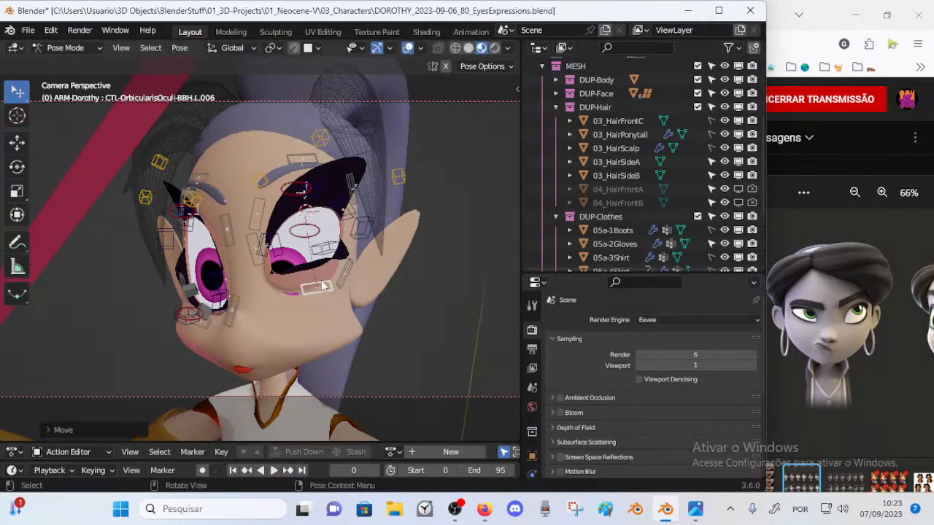
{"action": "middle_click_drag", "start_coordinate": [315, 288], "coordinate": [359, 266]}
{"action": "left_click", "coordinate": [327, 237]}
{"action": "middle_click_drag", "start_coordinate": [327, 237], "coordinate": [311, 275]}
{"action": "key", "text": "g"}
{"action": "left_click", "coordinate": [377, 255]}
{"action": "key", "text": "g"}
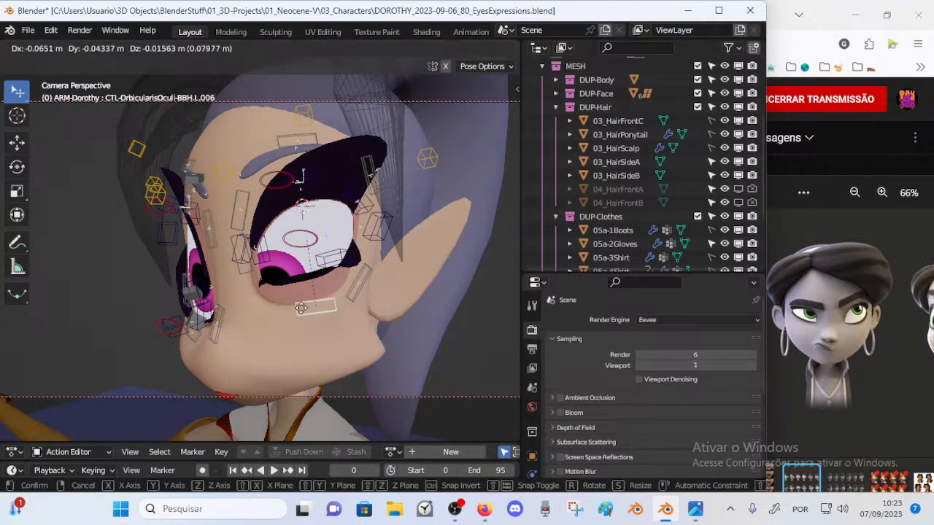
{"action": "left_click", "coordinate": [310, 308]}
Step: Adjust the left eye's inner-corner eyelid controls beside the bridge of the nose
{"action": "middle_click_drag", "start_coordinate": [310, 307], "coordinate": [305, 281]}
{"action": "key", "text": "g"}
{"action": "left_click", "coordinate": [283, 249]}
{"action": "left_click", "coordinate": [282, 247]}
{"action": "key", "text": "g"}
{"action": "left_click", "coordinate": [253, 257]}
Step: Move and rotate the lower eyelid control CTL_Eyelid-BBH.L.002 to follow the curve under the left eye
{"action": "left_click_drag", "start_coordinate": [304, 281], "coordinate": [297, 309]}
{"action": "middle_click_drag", "start_coordinate": [297, 309], "coordinate": [345, 296]}
{"action": "left_click_drag", "start_coordinate": [345, 294], "coordinate": [344, 297]}
{"action": "middle_click_drag", "start_coordinate": [344, 298], "coordinate": [372, 308]}
{"action": "key", "text": "r"}
{"action": "left_click", "coordinate": [397, 283]}
{"action": "left_click_drag", "start_coordinate": [355, 291], "coordinate": [357, 285]}
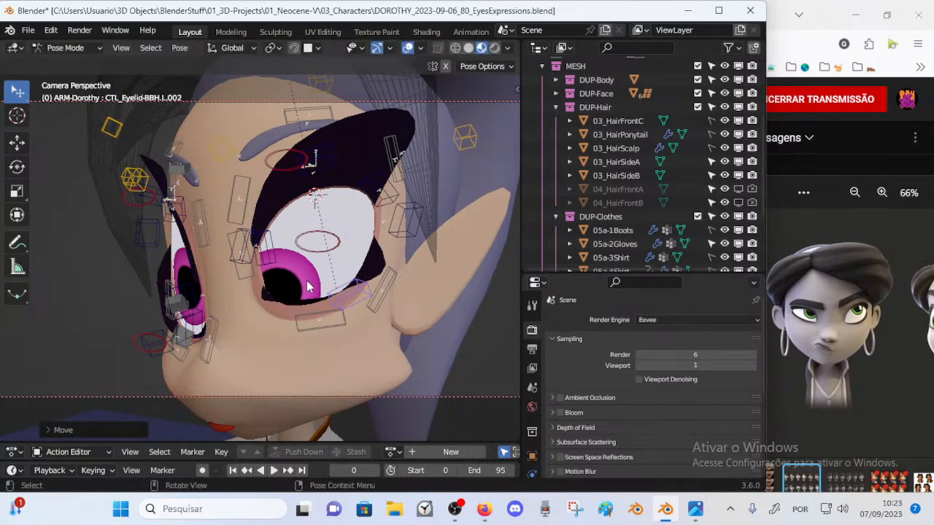
Step: Move CTL_Eyelid-BBH.L.003 closer to the bridge of the nose and fine-tune the controls along the left lower eyelid
{"action": "left_click", "coordinate": [262, 267]}
{"action": "key", "text": "g"}
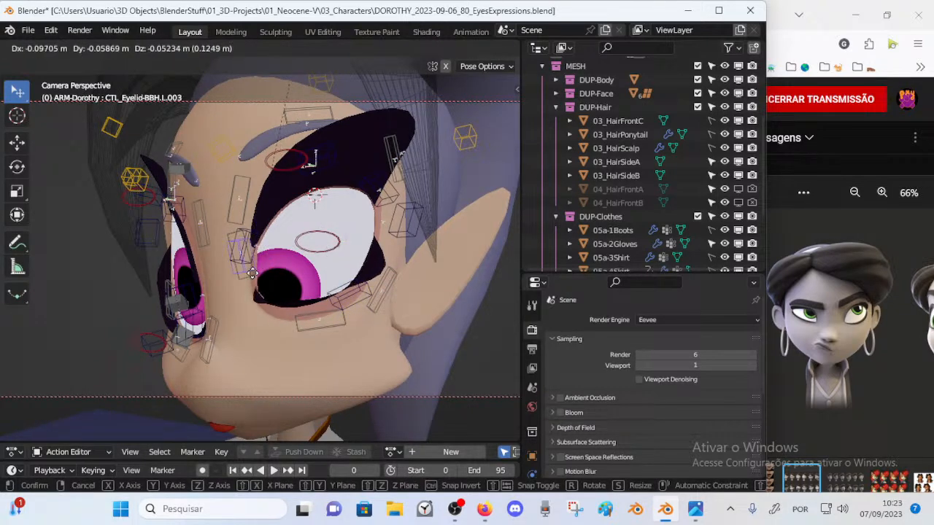
{"action": "left_click", "coordinate": [251, 273]}
{"action": "left_click_drag", "start_coordinate": [261, 277], "coordinate": [268, 283]}
{"action": "left_click_drag", "start_coordinate": [340, 299], "coordinate": [332, 302]}
{"action": "middle_click_drag", "start_coordinate": [333, 303], "coordinate": [370, 336]}
{"action": "left_click_drag", "start_coordinate": [381, 323], "coordinate": [387, 317]}
{"action": "middle_click_drag", "start_coordinate": [388, 316], "coordinate": [331, 274]}
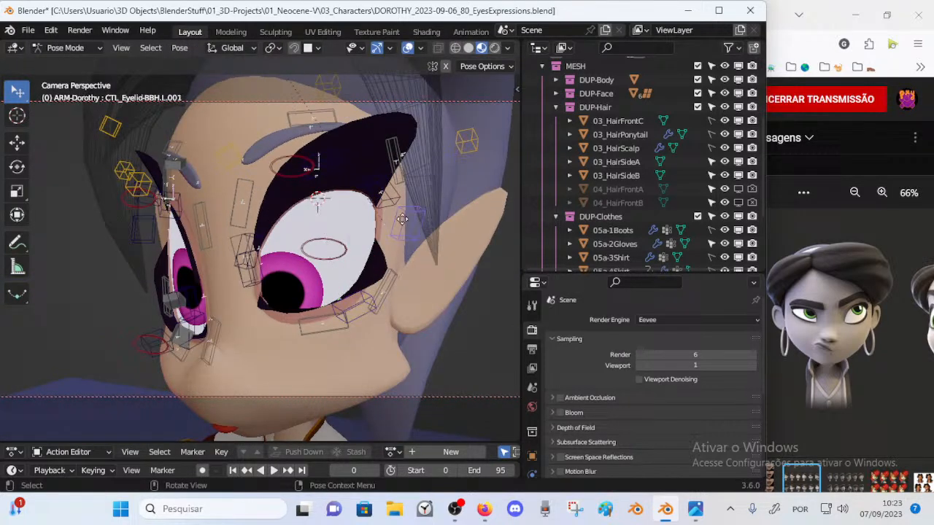
Step: Raise the outer eyelid control CTL_Eyelid-BBH.L.001 and shift it outward to reshape the left eye's outer corner
{"action": "left_click_drag", "start_coordinate": [400, 223], "coordinate": [407, 200]}
{"action": "left_click", "coordinate": [409, 173]}
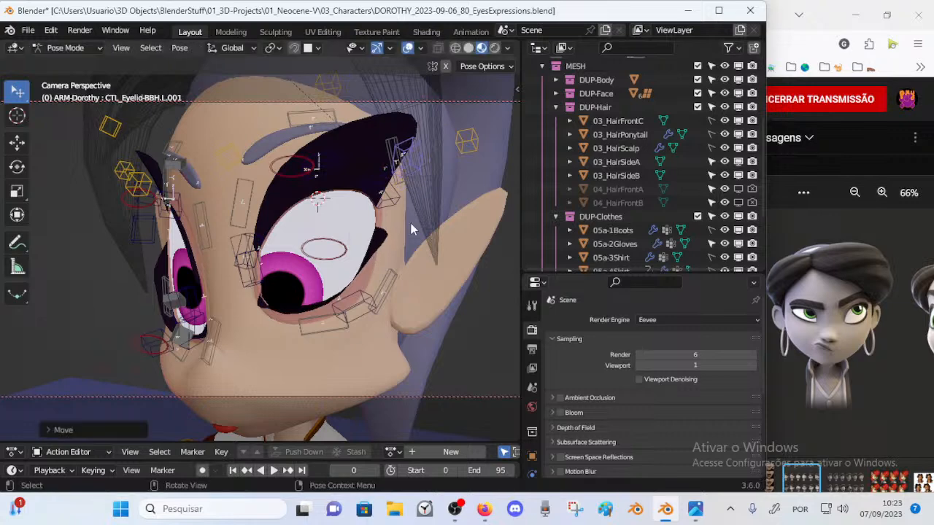
{"action": "middle_click_drag", "start_coordinate": [411, 223], "coordinate": [394, 213]}
{"action": "key", "text": "g"}
{"action": "left_click", "coordinate": [403, 223]}
{"action": "key", "text": "g"}
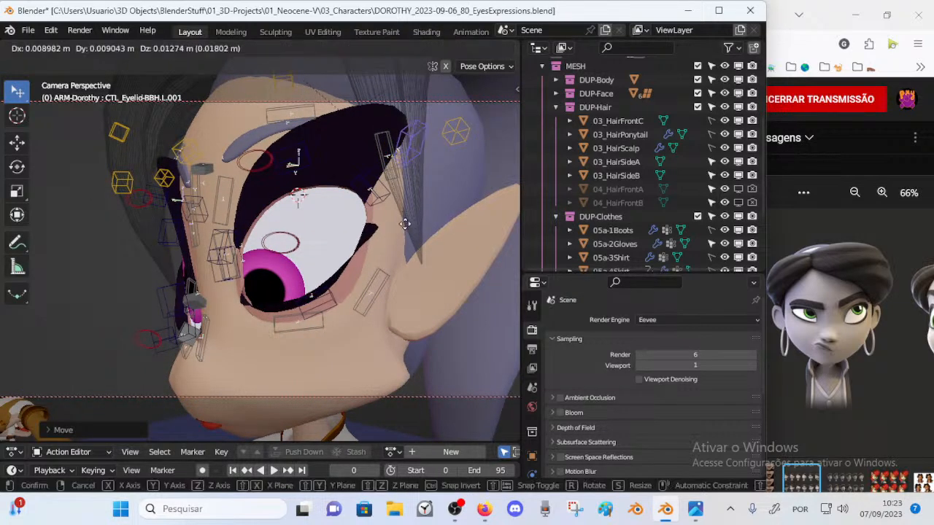
{"action": "left_click", "coordinate": [416, 232]}
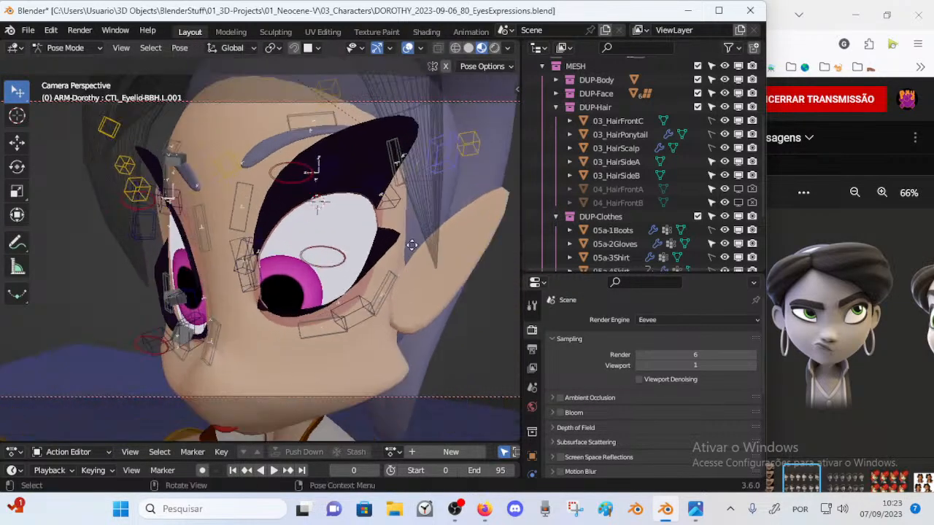
Step: Move the master gaze control MTR-Eyes-TRACK to aim both eyes up and sideways, and adjust the scale of the eye tracking
{"action": "scroll", "coordinate": [274, 299], "scroll_direction": "down", "scroll_amount": 5}
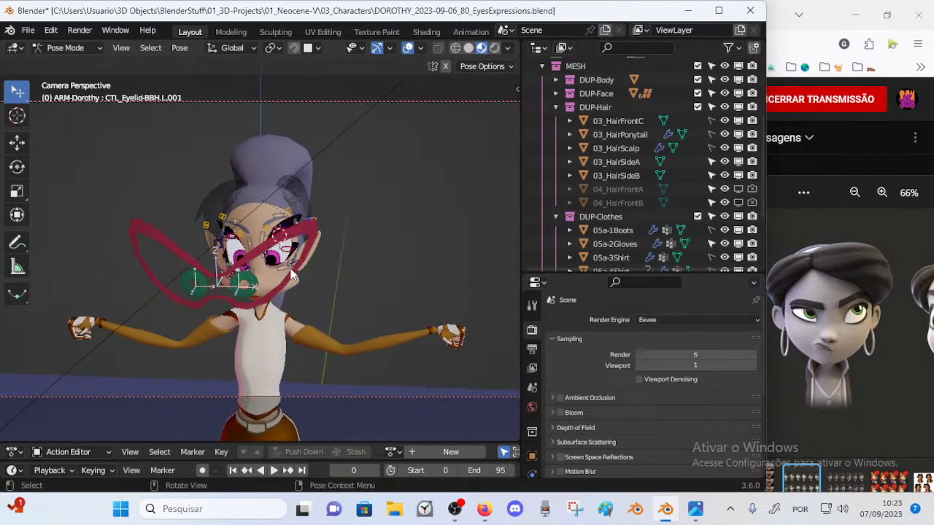
{"action": "key", "text": "g"}
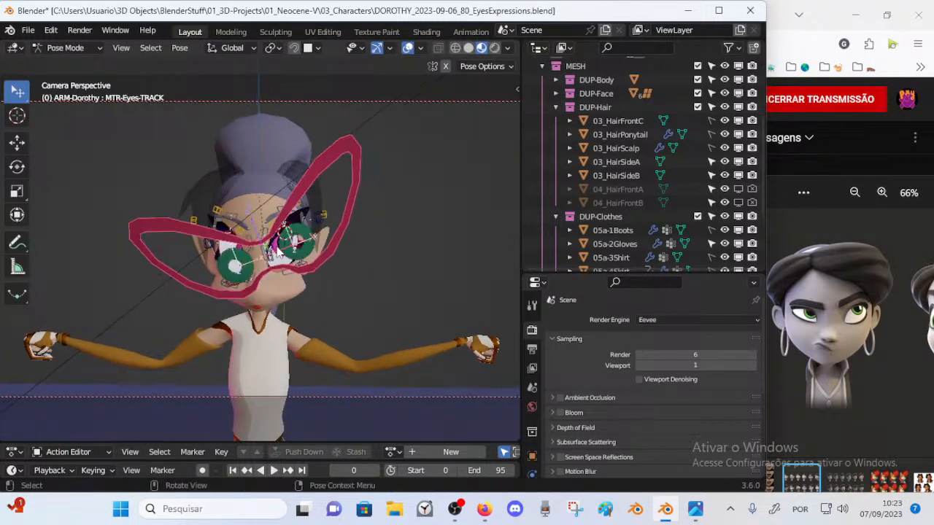
{"action": "left_click", "coordinate": [258, 251]}
{"action": "left_click", "coordinate": [299, 252]}
{"action": "middle_click_drag", "start_coordinate": [312, 254], "coordinate": [273, 228]}
{"action": "key", "text": "g"}
{"action": "left_click", "coordinate": [318, 241]}
{"action": "key", "text": "g"}
{"action": "left_click", "coordinate": [198, 251]}
{"action": "key", "text": "s"}
{"action": "left_click", "coordinate": [287, 224]}
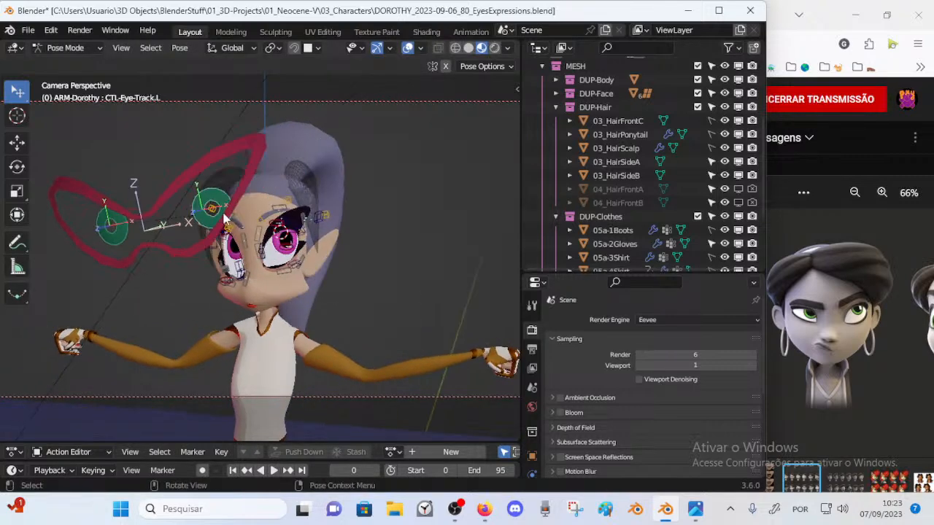
Step: Fine-tune the individual eye-tracking controls CTL-Eye-Track.L and CTL-Eye-Track.R to align the two irises in the upward side glance
{"action": "key", "text": "g"}
{"action": "left_click", "coordinate": [223, 193]}
{"action": "key", "text": "g"}
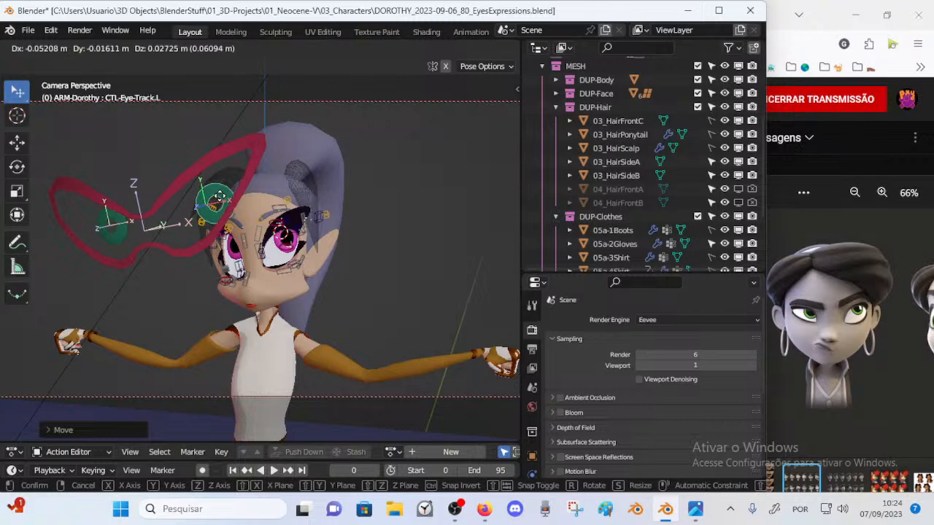
{"action": "left_click", "coordinate": [219, 197]}
{"action": "middle_click_drag", "start_coordinate": [219, 196], "coordinate": [181, 243]}
{"action": "key", "text": "g"}
{"action": "left_click", "coordinate": [208, 189]}
{"action": "key", "text": "g"}
{"action": "left_click", "coordinate": [206, 193]}
{"action": "scroll", "coordinate": [224, 270], "scroll_direction": "up", "scroll_amount": 3}
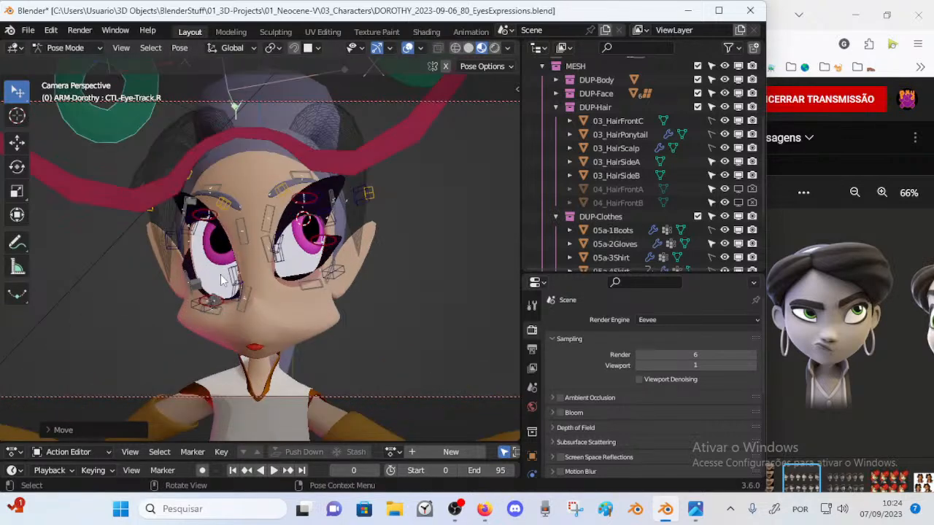
Step: Raise the lower contour control CTL-EyeContour-Bot.R to lift the right eye's lower lid
{"action": "left_click", "coordinate": [204, 308]}
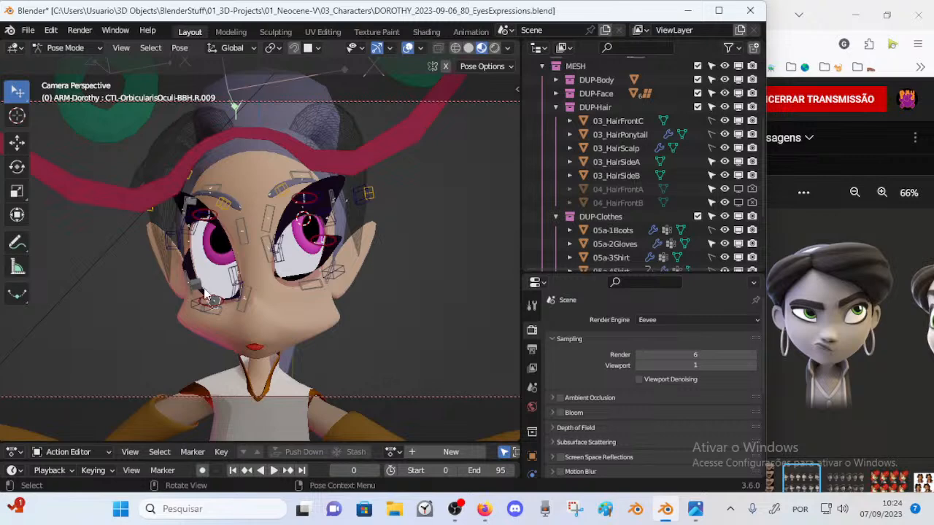
{"action": "key", "text": "g"}
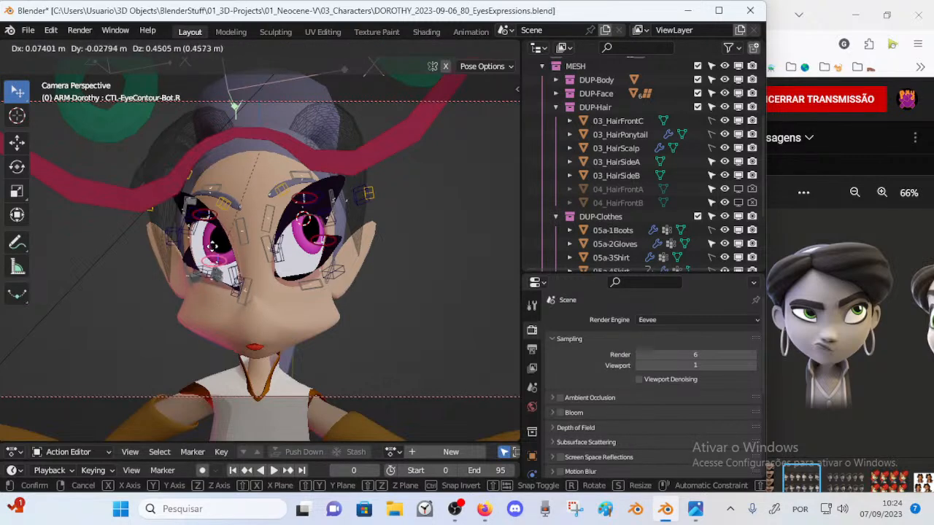
{"action": "left_click", "coordinate": [211, 228]}
{"action": "middle_click_drag", "start_coordinate": [212, 231], "coordinate": [237, 241]}
{"action": "scroll", "coordinate": [238, 252], "scroll_direction": "up", "scroll_amount": 2}
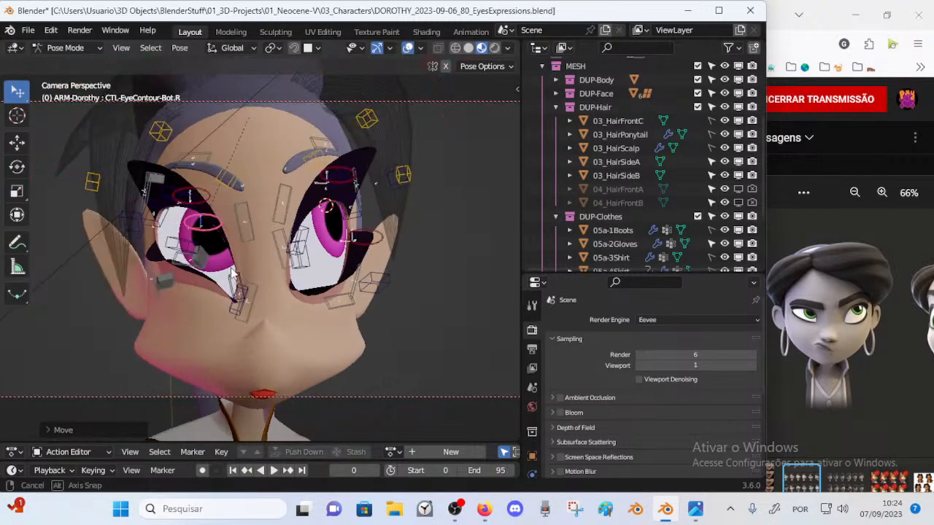
Step: Rotate and shift CTL-EyeContour-Bot.R to slant the right lower lid toward the nose
{"action": "left_click", "coordinate": [237, 300]}
{"action": "left_click", "coordinate": [238, 315]}
{"action": "key", "text": "g"}
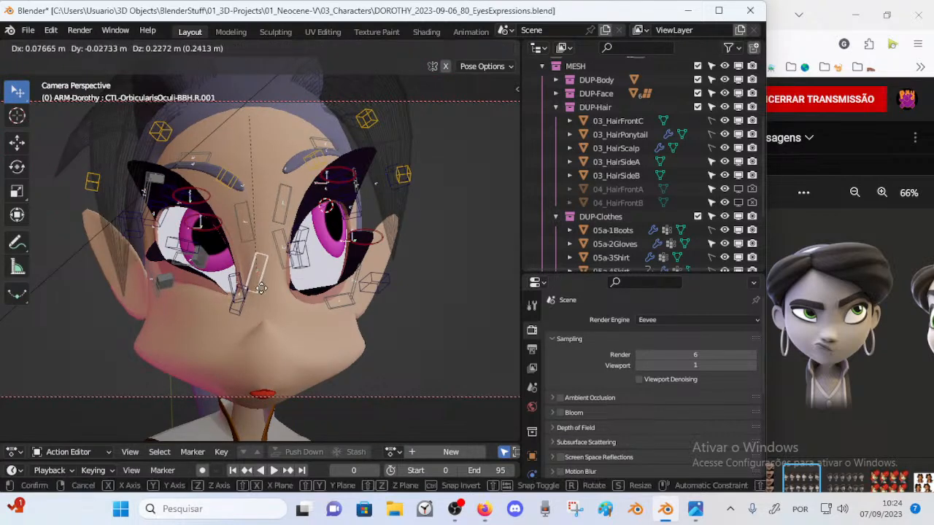
{"action": "left_click", "coordinate": [238, 292]}
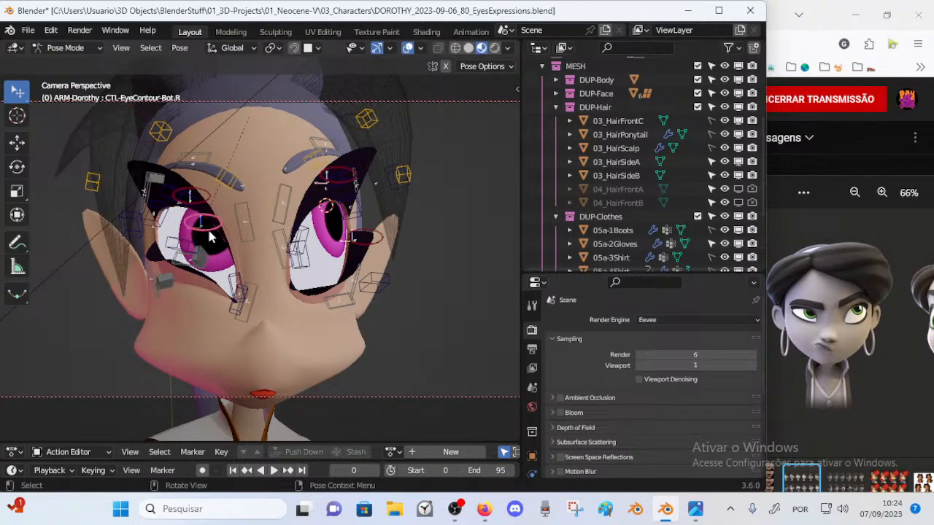
{"action": "key", "text": "r"}
{"action": "left_click", "coordinate": [256, 221]}
{"action": "key", "text": "g"}
{"action": "left_click", "coordinate": [247, 232]}
Step: Reposition the inner-corner controls of the right eye, including CTL_Eyelid-BBH.R.004 and CTL-OrbicularisOculi-BBH.R.001
{"action": "left_click", "coordinate": [237, 277]}
{"action": "key", "text": "g"}
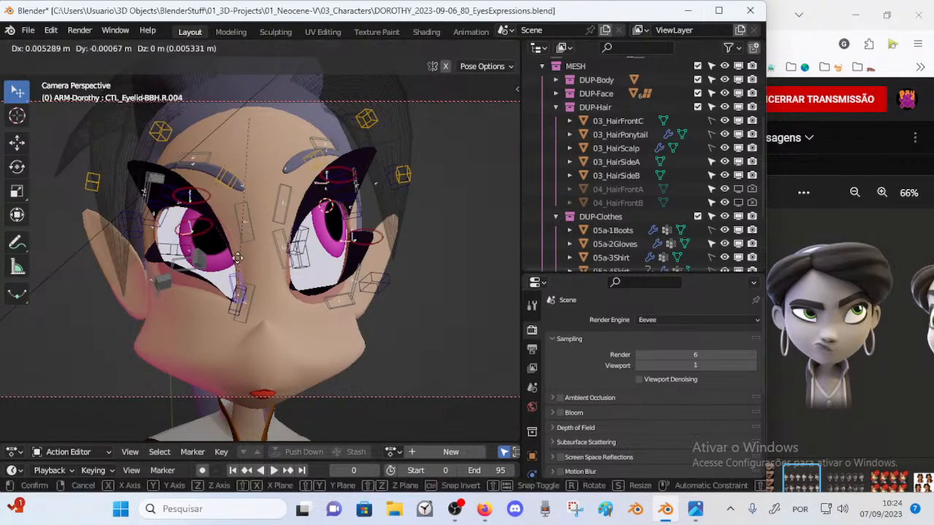
{"action": "left_click", "coordinate": [240, 289]}
{"action": "left_click", "coordinate": [243, 307]}
{"action": "key", "text": "g"}
{"action": "left_click", "coordinate": [251, 282]}
{"action": "key", "text": "g"}
{"action": "left_click", "coordinate": [245, 259]}
{"action": "left_click", "coordinate": [250, 283]}
{"action": "key", "text": "g"}
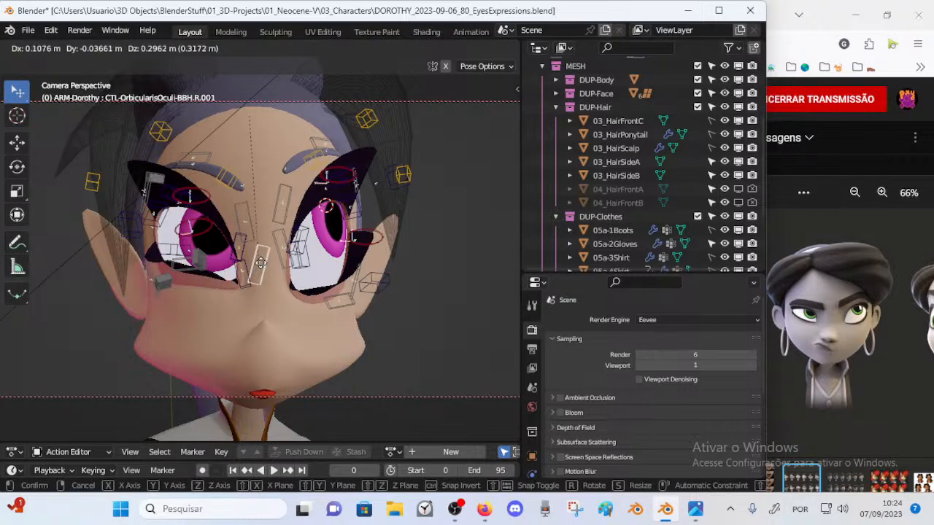
{"action": "left_click", "coordinate": [248, 286]}
Step: Reshape the middle of the right lower lid and reposition CTL-OrbicularisOculi-BBH.R.006 beneath it from front and side views
{"action": "left_click", "coordinate": [193, 273]}
{"action": "key", "text": "g"}
{"action": "left_click", "coordinate": [242, 274]}
{"action": "key", "text": "r"}
{"action": "key", "text": "g"}
{"action": "left_click", "coordinate": [208, 291]}
{"action": "key", "text": "g"}
{"action": "left_click", "coordinate": [208, 275]}
{"action": "middle_click_drag", "start_coordinate": [207, 276], "coordinate": [267, 274]}
{"action": "key", "text": "g"}
{"action": "left_click", "coordinate": [297, 300]}
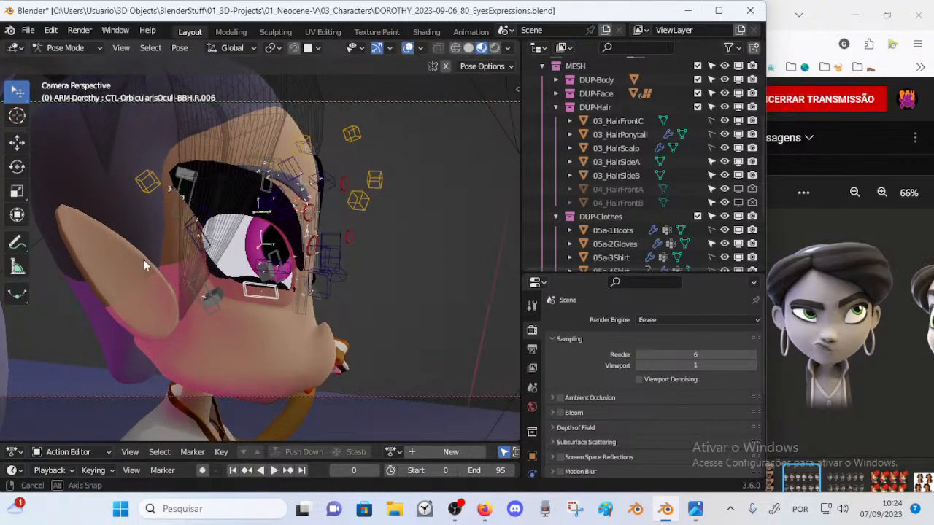
Step: Adjust the position and rotation of the controls around the right eye's outer corner and lower lid
{"action": "left_click_drag", "start_coordinate": [202, 287], "coordinate": [194, 256]}
{"action": "middle_click_drag", "start_coordinate": [194, 257], "coordinate": [232, 304]}
{"action": "left_click_drag", "start_coordinate": [172, 288], "coordinate": [170, 299]}
{"action": "left_click_drag", "start_coordinate": [201, 243], "coordinate": [189, 239]}
{"action": "left_click", "coordinate": [214, 242]}
{"action": "key", "text": "r"}
{"action": "left_click", "coordinate": [229, 269]}
{"action": "key", "text": "g"}
{"action": "left_click", "coordinate": [242, 267]}
Step: Raise CTL_Eyelid-BBH.R.004 toward the right eye's inner corner and refine its depth and rotation
{"action": "left_click", "coordinate": [244, 269]}
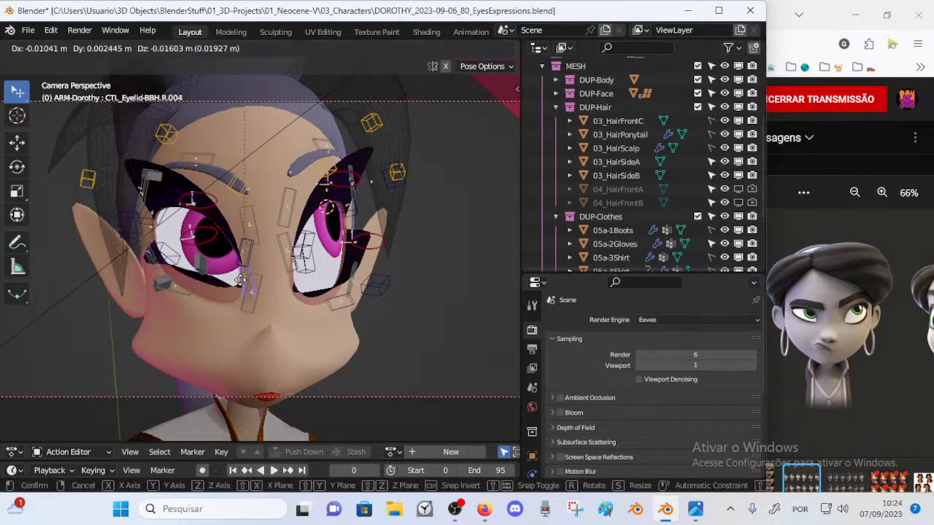
{"action": "key", "text": "g"}
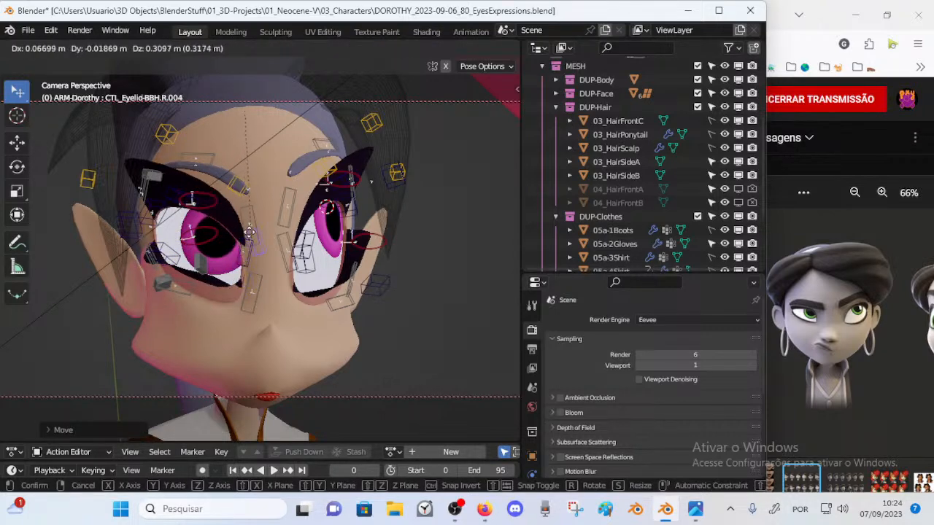
{"action": "left_click", "coordinate": [247, 246]}
{"action": "middle_click_drag", "start_coordinate": [249, 248], "coordinate": [292, 262]}
{"action": "key", "text": "g"}
{"action": "left_click", "coordinate": [368, 267]}
{"action": "key", "text": "r"}
{"action": "left_click", "coordinate": [278, 281]}
Step: Move and rotate CTL_Eyelid-BBH.R.003 so the inner lower lid wraps around the right eyeball
{"action": "left_click", "coordinate": [258, 279]}
{"action": "key", "text": "g"}
{"action": "left_click", "coordinate": [255, 288]}
{"action": "middle_click_drag", "start_coordinate": [255, 288], "coordinate": [302, 312]}
{"action": "key", "text": "g"}
{"action": "left_click", "coordinate": [310, 302]}
{"action": "key", "text": "r"}
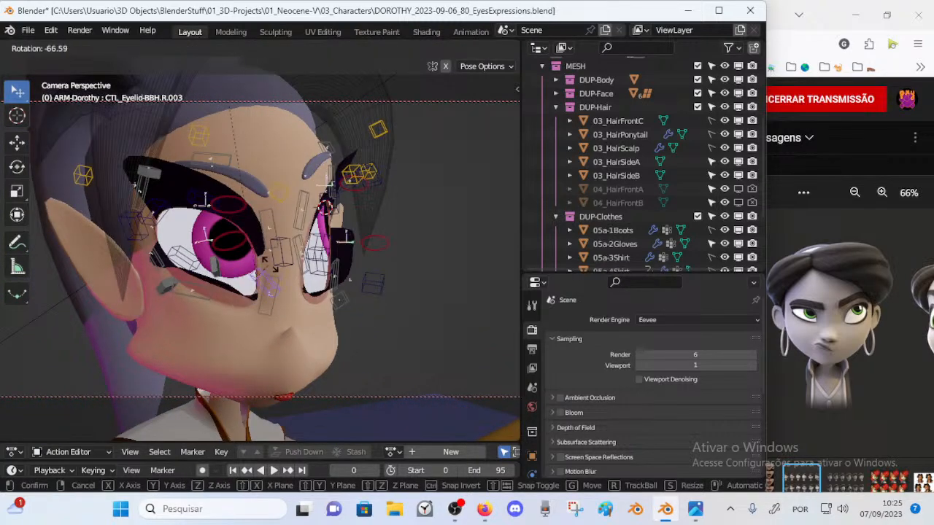
{"action": "left_click", "coordinate": [266, 263]}
{"action": "middle_click_drag", "start_coordinate": [269, 266], "coordinate": [266, 301]}
{"action": "key", "text": "g"}
{"action": "left_click", "coordinate": [352, 303]}
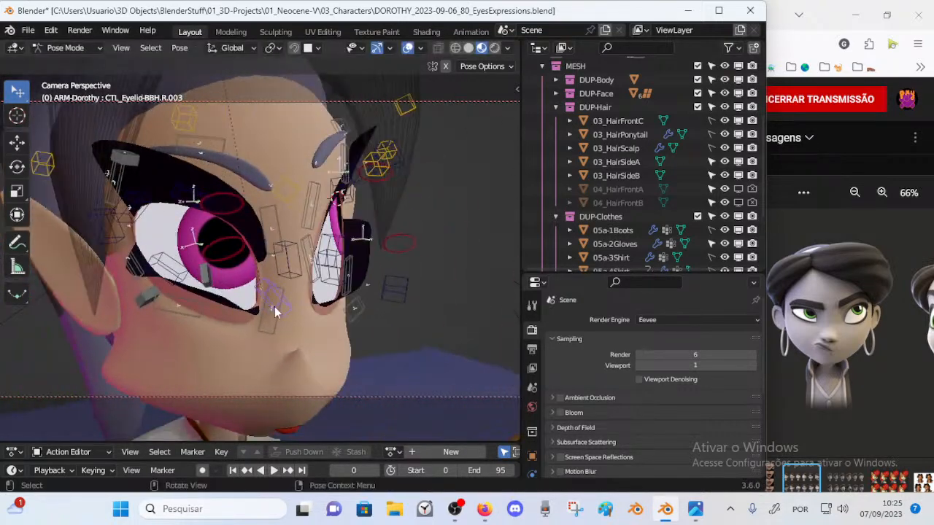
Step: Move the outer lower eyelid control of the right eye from several angles to fit the lid to the eyeball
{"action": "left_click", "coordinate": [181, 282]}
{"action": "key", "text": "g"}
{"action": "left_click", "coordinate": [184, 287]}
{"action": "middle_click_drag", "start_coordinate": [184, 287], "coordinate": [239, 288]}
{"action": "key", "text": "g"}
{"action": "left_click", "coordinate": [304, 317]}
{"action": "key", "text": "g"}
{"action": "left_click", "coordinate": [236, 273]}
Step: Fine-tune CTL-OrbicularisOculi-BBH.R.001 below the right inner corner and reposition CTL-EyeContour-Bot.R
{"action": "left_click", "coordinate": [268, 313]}
{"action": "key", "text": "g"}
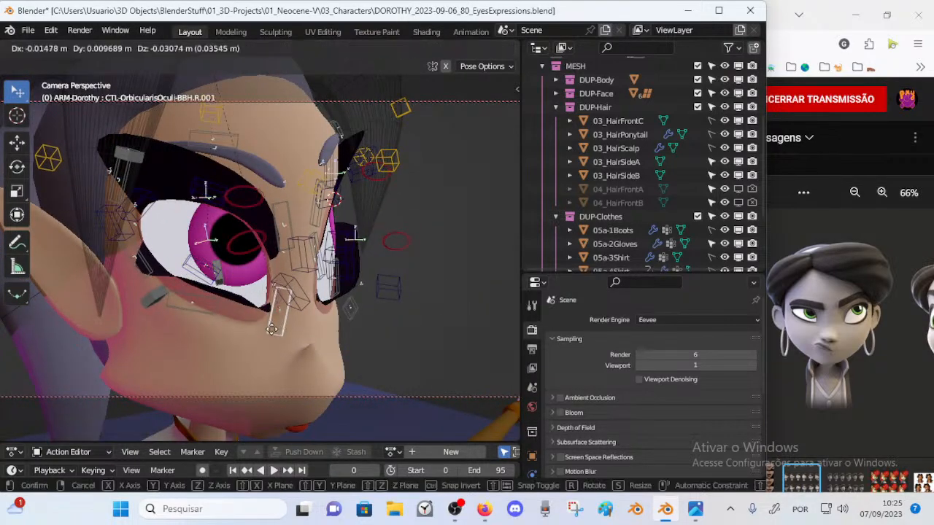
{"action": "left_click", "coordinate": [274, 309]}
{"action": "left_click", "coordinate": [241, 252]}
{"action": "key", "text": "g"}
{"action": "left_click", "coordinate": [270, 332]}
{"action": "middle_click_drag", "start_coordinate": [270, 332], "coordinate": [223, 322]}
{"action": "scroll", "coordinate": [223, 322], "scroll_direction": "up", "scroll_amount": 2}
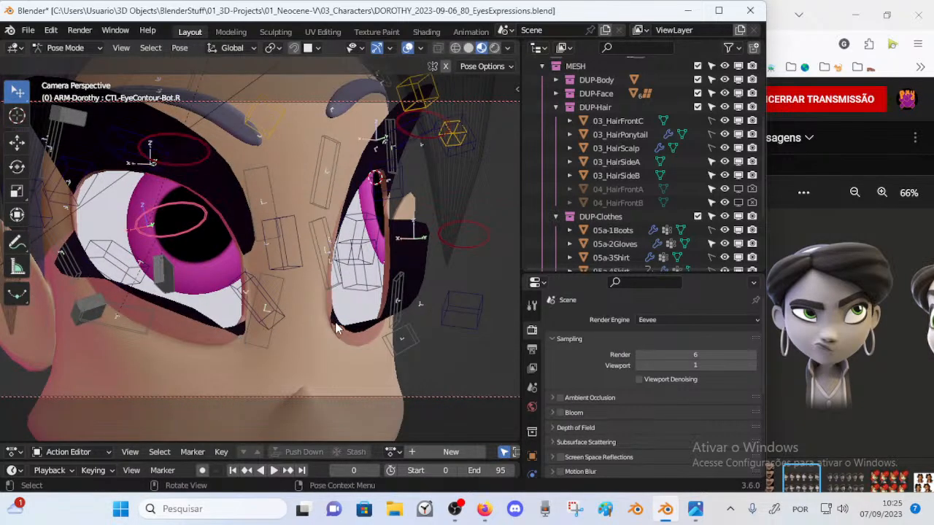
{"action": "middle_click_drag", "start_coordinate": [332, 323], "coordinate": [251, 340]}
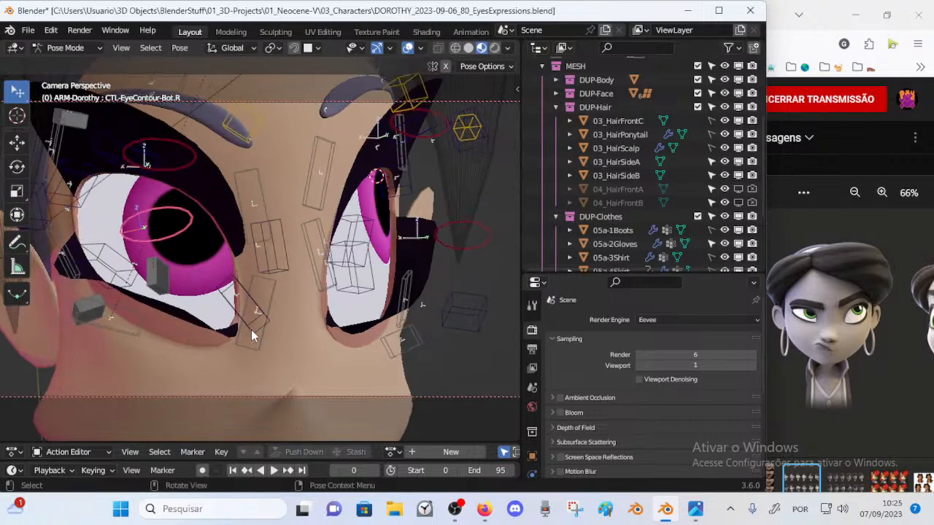
Step: Reposition CTL_Eyelid-BBH.R.003 at the right inner corner from several angles and rotate it around the global Y axis
{"action": "left_click", "coordinate": [243, 315]}
{"action": "key", "text": "g"}
{"action": "left_click", "coordinate": [241, 305]}
{"action": "middle_click_drag", "start_coordinate": [241, 305], "coordinate": [289, 315]}
{"action": "left_click_drag", "start_coordinate": [257, 276], "coordinate": [256, 285]}
{"action": "middle_click_drag", "start_coordinate": [255, 284], "coordinate": [288, 287]}
{"action": "left_click_drag", "start_coordinate": [326, 282], "coordinate": [333, 284]}
{"action": "middle_click_drag", "start_coordinate": [333, 284], "coordinate": [169, 268]}
{"action": "left_click_drag", "start_coordinate": [199, 305], "coordinate": [243, 294]}
{"action": "middle_click_drag", "start_coordinate": [243, 293], "coordinate": [315, 308]}
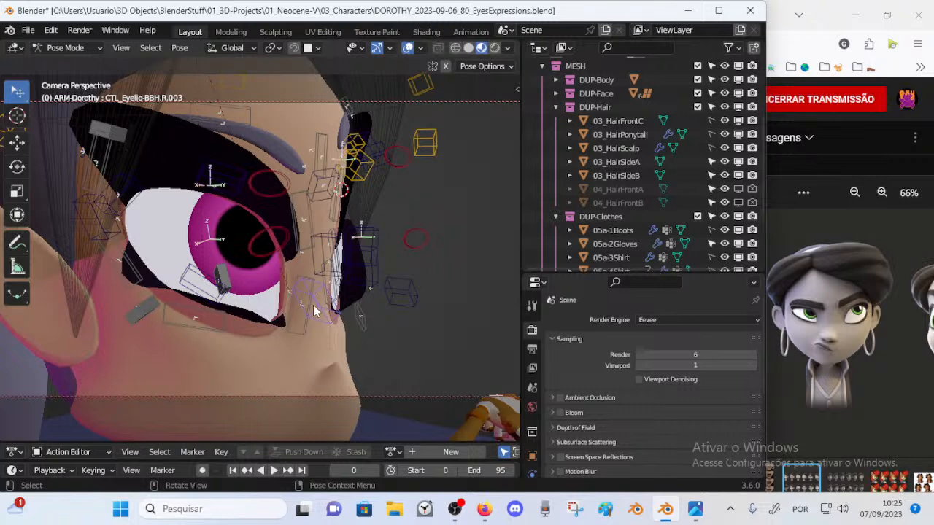
{"action": "key", "text": "r"}
{"action": "key", "text": "y"}
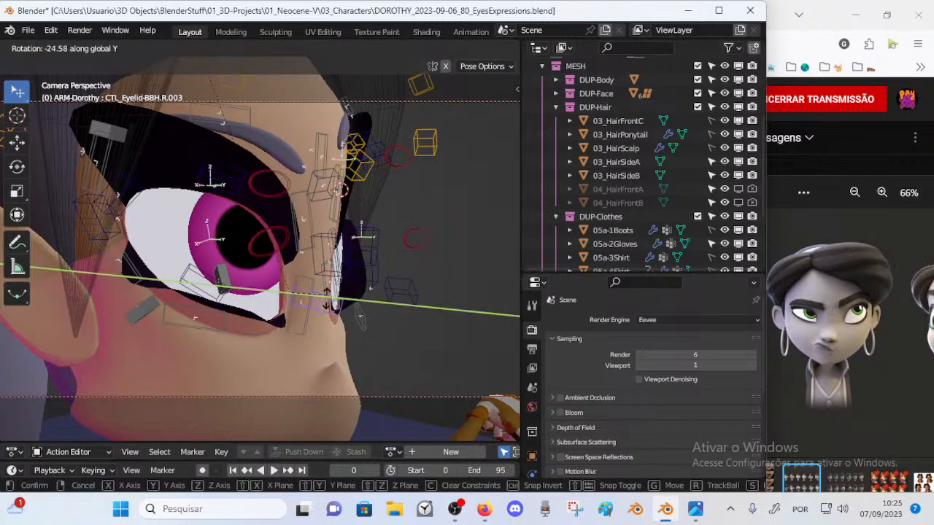
{"action": "left_click", "coordinate": [330, 288]}
Step: Rotate CTL_Eyelid-BBH.R.002 around the global Y axis and move it to smooth the right lower lid
{"action": "left_click", "coordinate": [206, 290]}
{"action": "key", "text": "r"}
{"action": "key", "text": "y"}
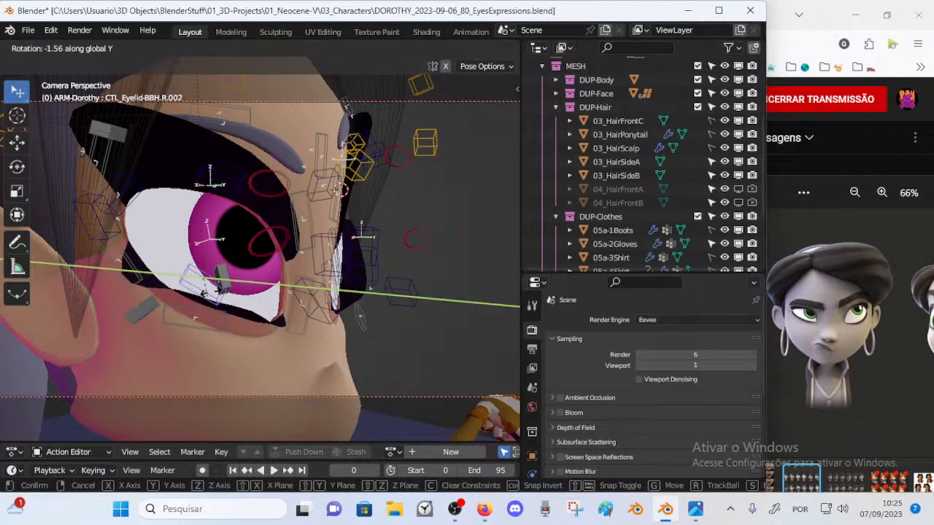
{"action": "left_click", "coordinate": [194, 274]}
{"action": "middle_click_drag", "start_coordinate": [194, 274], "coordinate": [144, 266]}
{"action": "key", "text": "g"}
{"action": "left_click", "coordinate": [220, 288]}
Step: Move CTL_Eyelid-BBH.R.001 at the right eye's outer corner and rotate it around the global Y axis
{"action": "left_click", "coordinate": [98, 227]}
{"action": "middle_click_drag", "start_coordinate": [97, 226], "coordinate": [177, 248]}
{"action": "key", "text": "g"}
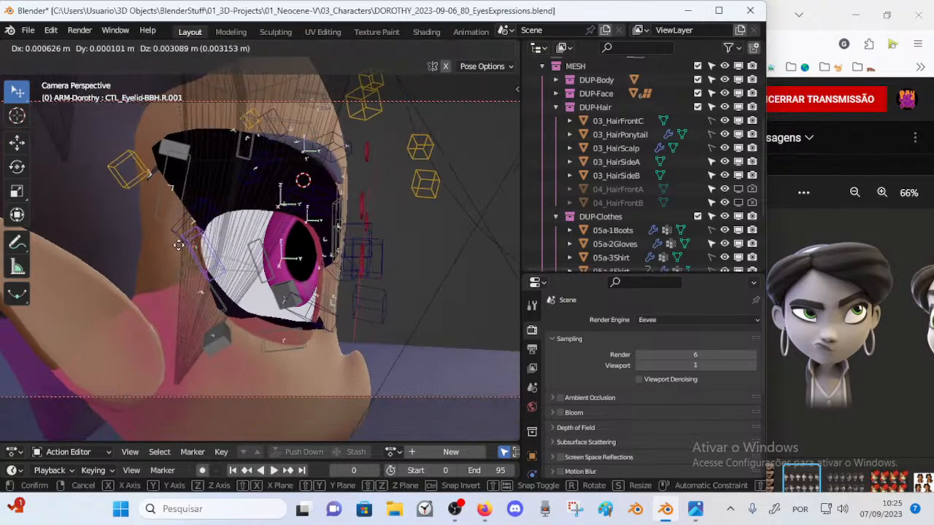
{"action": "left_click", "coordinate": [194, 242]}
{"action": "key", "text": "r"}
{"action": "key", "text": "y"}
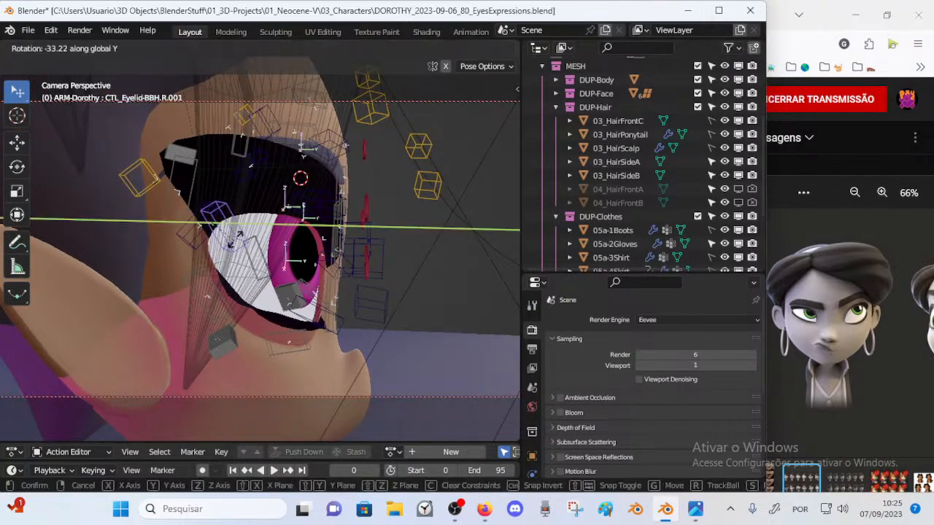
{"action": "left_click", "coordinate": [253, 235]}
{"action": "middle_click_drag", "start_coordinate": [253, 235], "coordinate": [188, 262]}
{"action": "key", "text": "g"}
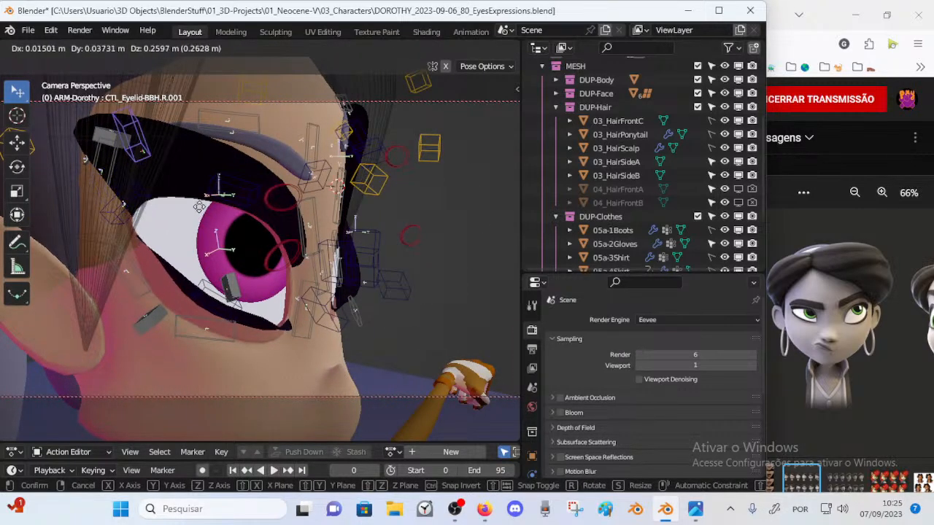
{"action": "left_click", "coordinate": [249, 241]}
Step: Raise CTL_Eyelid-BBH.R.003 to lift the inner part of the right lower lid
{"action": "middle_click_drag", "start_coordinate": [250, 240], "coordinate": [185, 270]}
{"action": "left_click", "coordinate": [186, 269]}
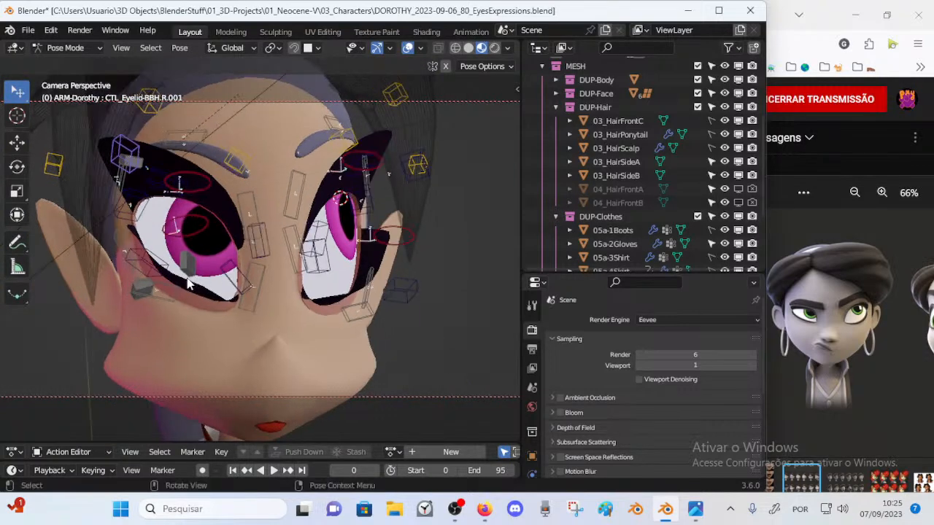
{"action": "key", "text": "g"}
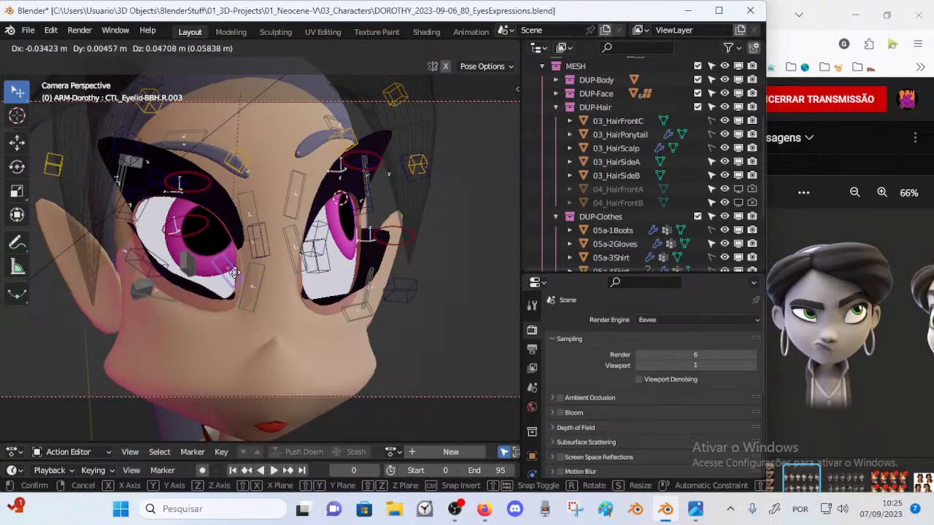
{"action": "left_click", "coordinate": [234, 264]}
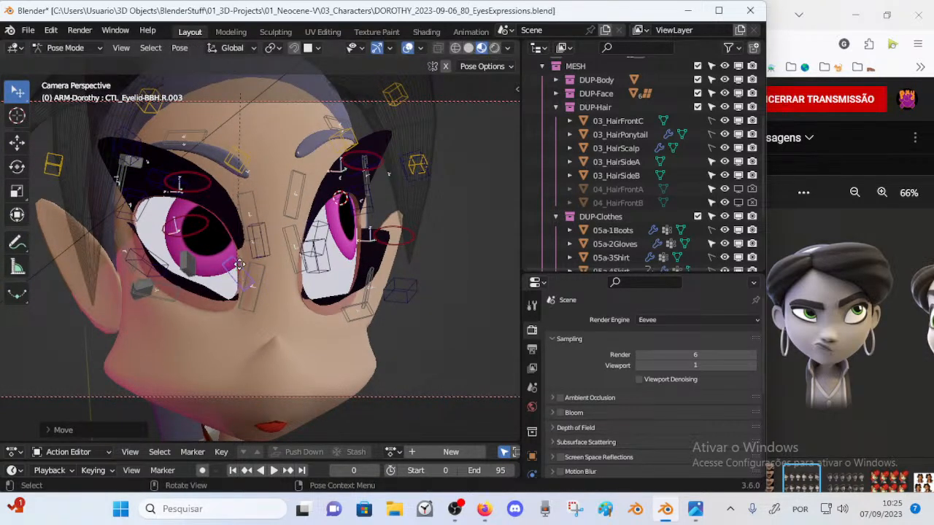
{"action": "key", "text": "g"}
{"action": "left_click", "coordinate": [244, 243]}
Step: Raise CTL_Eyelid-BBH.R.002 slightly and lower CTL_Eyelid-BBH.R.003 to rebalance the right lower lid's curve
{"action": "left_click", "coordinate": [171, 292]}
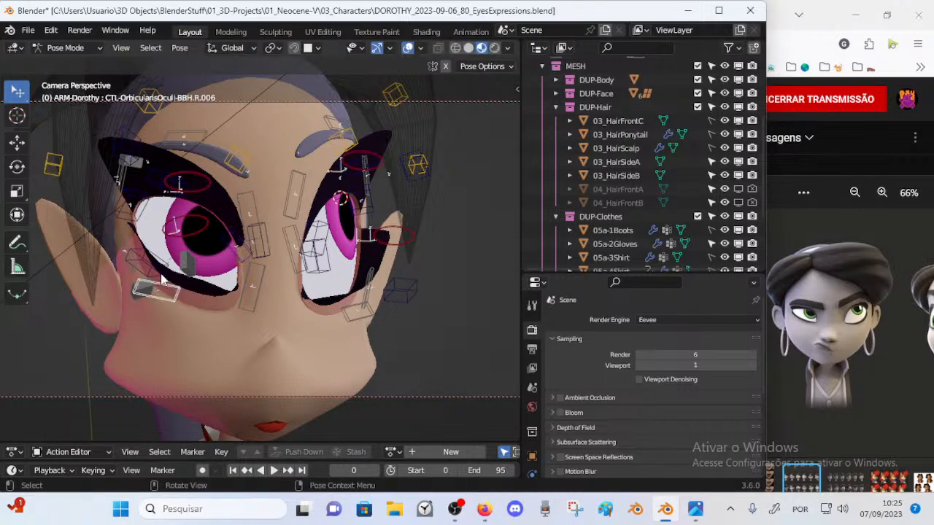
{"action": "left_click", "coordinate": [160, 273]}
{"action": "key", "text": "g"}
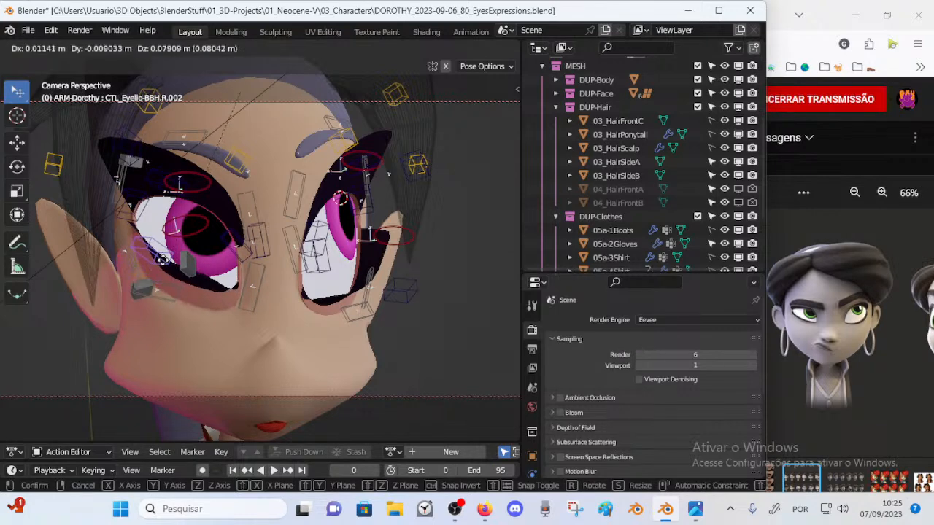
{"action": "left_click", "coordinate": [165, 259]}
{"action": "left_click", "coordinate": [247, 265]}
{"action": "key", "text": "g"}
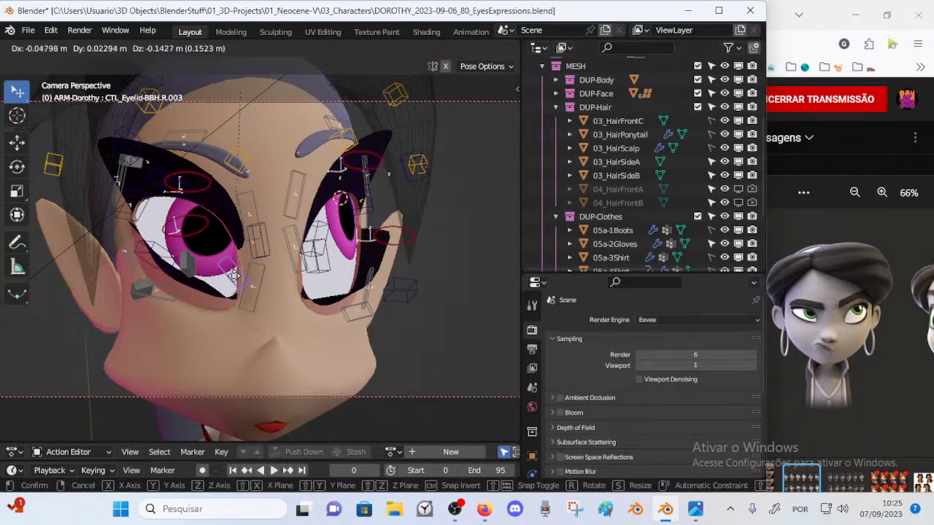
{"action": "left_click", "coordinate": [233, 275]}
Step: Shift CTL_Eyelid-BBH.R.004 toward the nose and refine CTL_Eyelid-BBH.R.003 at the right eye's inner corner
{"action": "left_click", "coordinate": [241, 239]}
{"action": "key", "text": "g"}
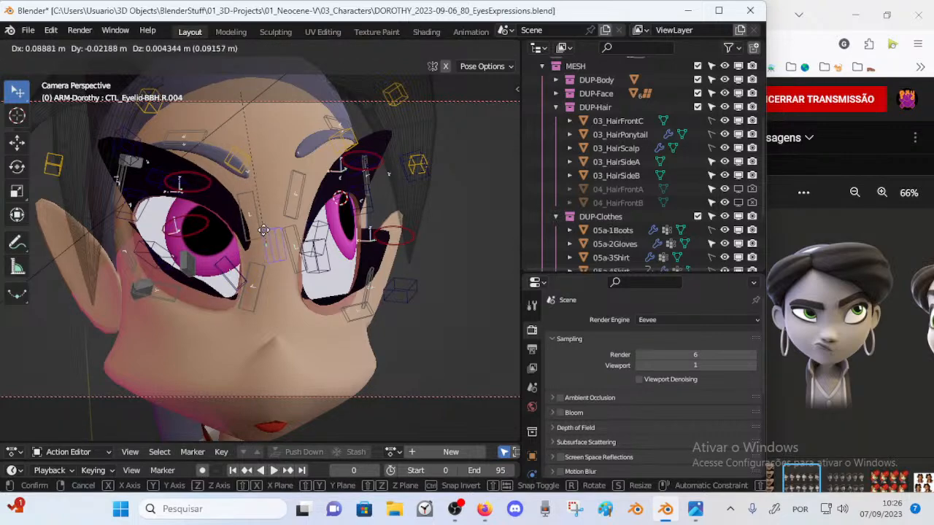
{"action": "middle_click_drag", "start_coordinate": [259, 232], "coordinate": [237, 313]}
{"action": "left_click", "coordinate": [371, 286]}
{"action": "left_click", "coordinate": [262, 305]}
{"action": "key", "text": "g"}
{"action": "left_click", "coordinate": [261, 306]}
{"action": "scroll", "coordinate": [236, 313], "scroll_direction": "down", "scroll_amount": 2}
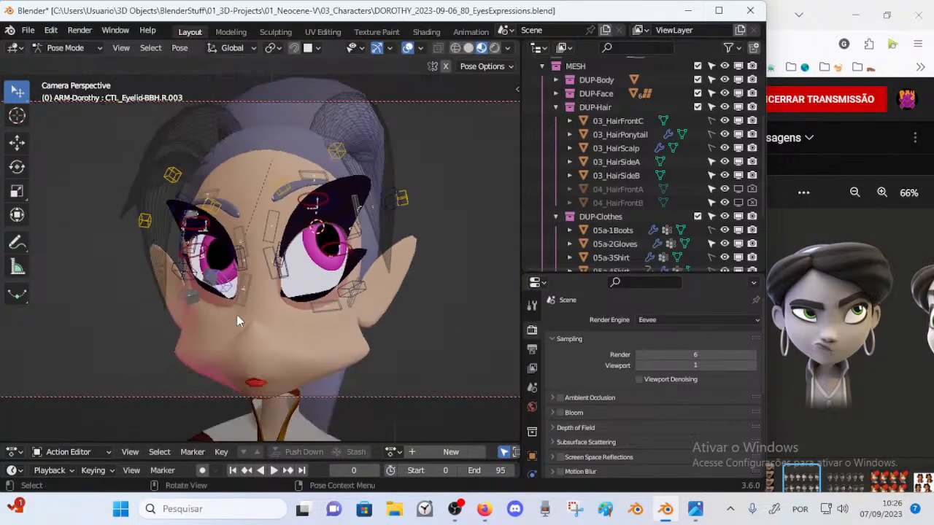
Step: Move the eye-tracking control CTL-Eye-Track.R to realign the right iris with the side glance
{"action": "scroll", "coordinate": [236, 319], "scroll_direction": "down", "scroll_amount": 4}
{"action": "left_click", "coordinate": [209, 197]}
{"action": "key", "text": "g"}
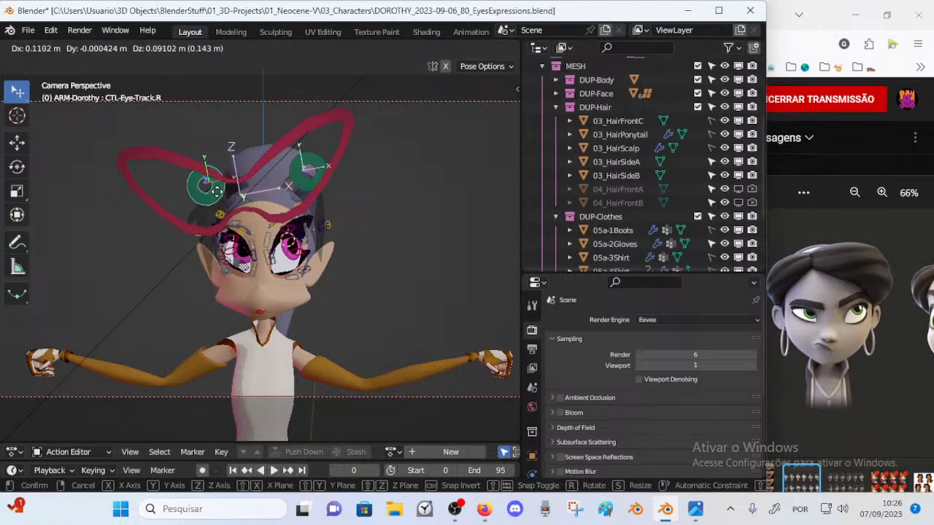
{"action": "left_click", "coordinate": [219, 197]}
{"action": "scroll", "coordinate": [211, 273], "scroll_direction": "up", "scroll_amount": 6}
{"action": "middle_click_drag", "start_coordinate": [227, 297], "coordinate": [242, 211]}
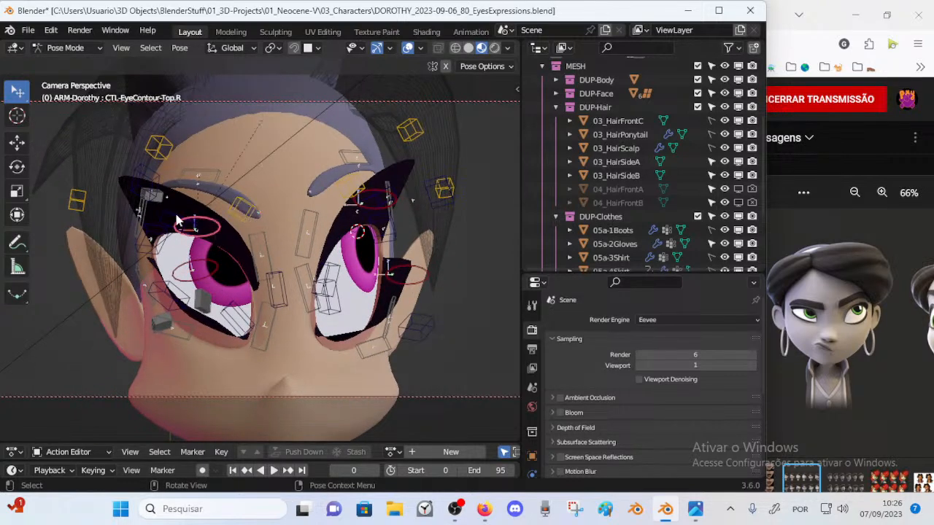
Step: Lower the upper eyelid control CTL_Eyelid-BBH.R.005 to bring the right upper lid down
{"action": "left_click", "coordinate": [213, 178]}
{"action": "key", "text": "g"}
{"action": "right_click", "coordinate": [181, 215]}
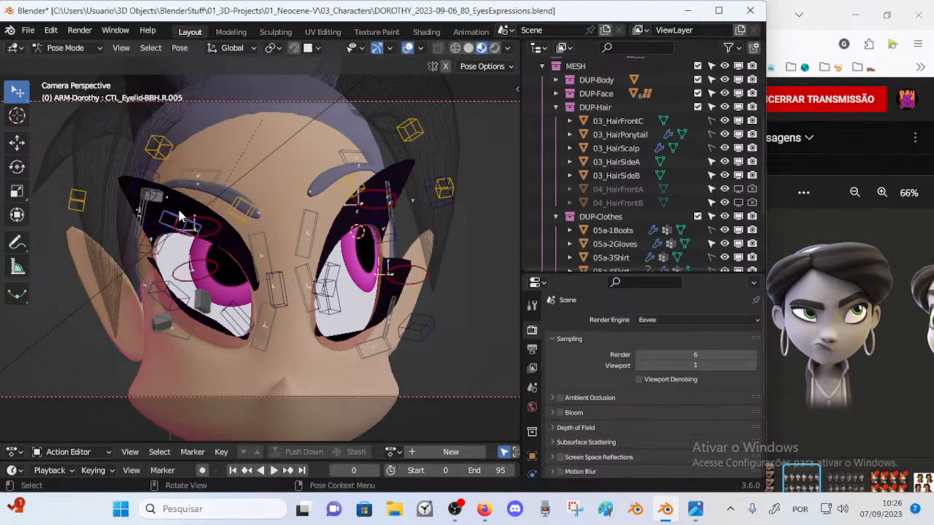
{"action": "key", "text": "g"}
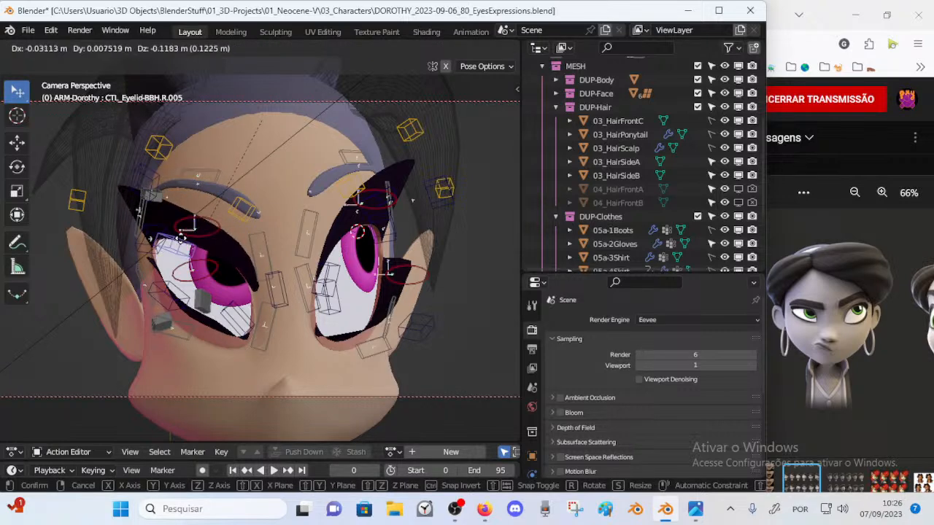
{"action": "left_click", "coordinate": [224, 274]}
{"action": "middle_click_drag", "start_coordinate": [224, 274], "coordinate": [264, 278]}
Step: Flatten the right upper lid by repositioning its remaining controls, including CTL_Eyelid-BBH.R.006, from several angles
{"action": "left_click_drag", "start_coordinate": [261, 283], "coordinate": [225, 273]}
{"action": "left_click_drag", "start_coordinate": [153, 237], "coordinate": [181, 283]}
{"action": "middle_click_drag", "start_coordinate": [182, 283], "coordinate": [102, 265]}
{"action": "scroll", "coordinate": [120, 278], "scroll_direction": "down", "scroll_amount": 1}
{"action": "middle_click_drag", "start_coordinate": [142, 291], "coordinate": [234, 288]}
{"action": "key", "text": "g"}
{"action": "left_click", "coordinate": [218, 268]}
{"action": "key", "text": "g"}
{"action": "left_click", "coordinate": [220, 269]}
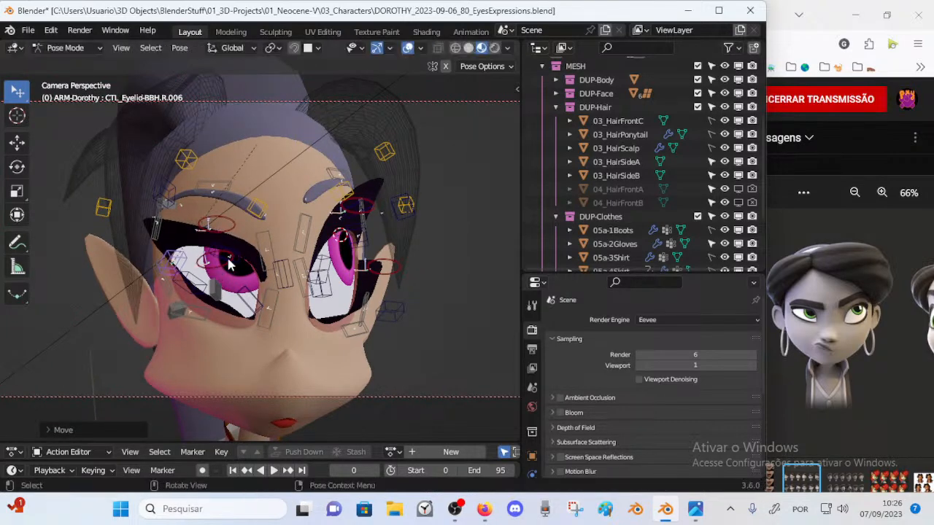
Step: Lower the control CTL-OrbicularisOculi-BBH.R.003 above the right eye and refine its position from a second angle
{"action": "left_click", "coordinate": [217, 196]}
{"action": "key", "text": "g"}
{"action": "left_click", "coordinate": [215, 206]}
{"action": "key", "text": "g"}
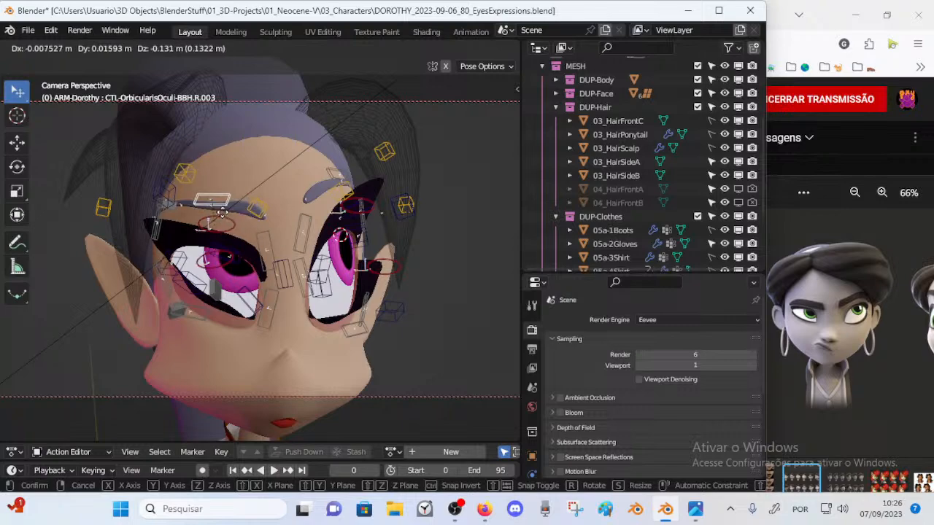
{"action": "left_click", "coordinate": [226, 210]}
{"action": "middle_click_drag", "start_coordinate": [239, 201], "coordinate": [264, 242]}
{"action": "key", "text": "g"}
{"action": "left_click", "coordinate": [229, 228]}
{"action": "key", "text": "g"}
{"action": "left_click", "coordinate": [369, 267]}
{"action": "mouse_move", "coordinate": [250, 282]}
{"action": "middle_mouse_down"}
{"action": "mouse_move", "coordinate": [275, 270]}
{"action": "mouse_move", "coordinate": [229, 276]}
{"action": "mouse_move", "coordinate": [273, 232]}
{"action": "mouse_move", "coordinate": [332, 293]}
{"action": "mouse_move", "coordinate": [252, 287]}
{"action": "middle_mouse_up"}
Step: Rotate and reposition the selected control above the right eye, undoing one of the moves along the way
{"action": "key", "text": "r"}
{"action": "left_click", "coordinate": [281, 255]}
{"action": "key", "text": "g"}
{"action": "left_click", "coordinate": [275, 234]}
{"action": "key", "text": "g"}
{"action": "left_click", "coordinate": [331, 283]}
{"action": "key", "text": "ctrl+z"}
{"action": "key", "text": "g"}
{"action": "left_click", "coordinate": [291, 292]}
Step: Nudge the eyelid controls around the right eye's inner side, including CTL_Eyelid-BBH.R.004
{"action": "mouse_move", "coordinate": [277, 249]}
{"action": "middle_mouse_down"}
{"action": "mouse_move", "coordinate": [269, 241]}
{"action": "mouse_move", "coordinate": [263, 256]}
{"action": "middle_mouse_up"}
{"action": "left_click", "coordinate": [262, 288]}
{"action": "middle_click_drag", "start_coordinate": [261, 288], "coordinate": [316, 293]}
{"action": "key", "text": "g"}
{"action": "left_click", "coordinate": [325, 303]}
{"action": "left_click", "coordinate": [293, 252]}
{"action": "key", "text": "g"}
{"action": "left_click", "coordinate": [286, 254]}
{"action": "middle_click_drag", "start_coordinate": [286, 254], "coordinate": [293, 277]}
{"action": "left_click", "coordinate": [255, 269]}
{"action": "key", "text": "g"}
{"action": "left_click", "coordinate": [250, 272]}
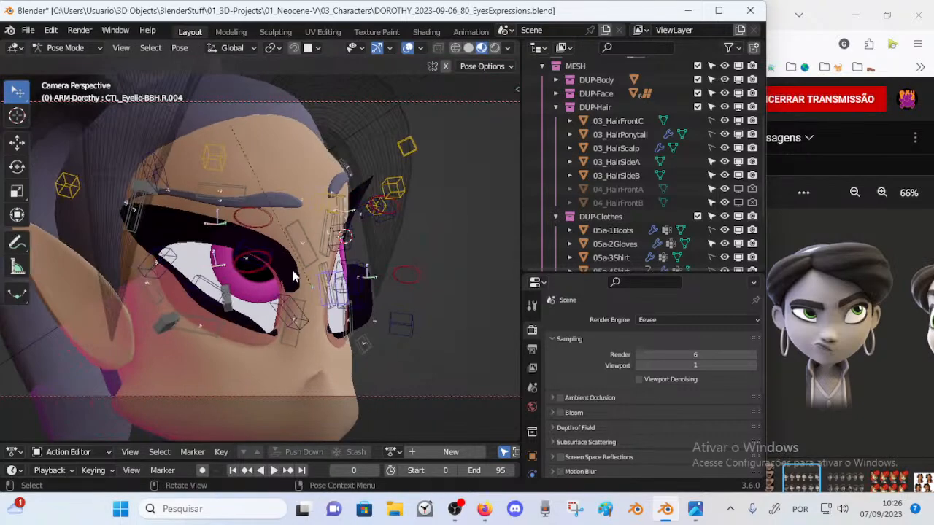
Step: Lower and rotate CTL_Eyebrow-BB-Handler.R.001 at the inner end of the right eyebrow
{"action": "left_click", "coordinate": [339, 209]}
{"action": "middle_click_drag", "start_coordinate": [340, 209], "coordinate": [295, 224]}
{"action": "key", "text": "g"}
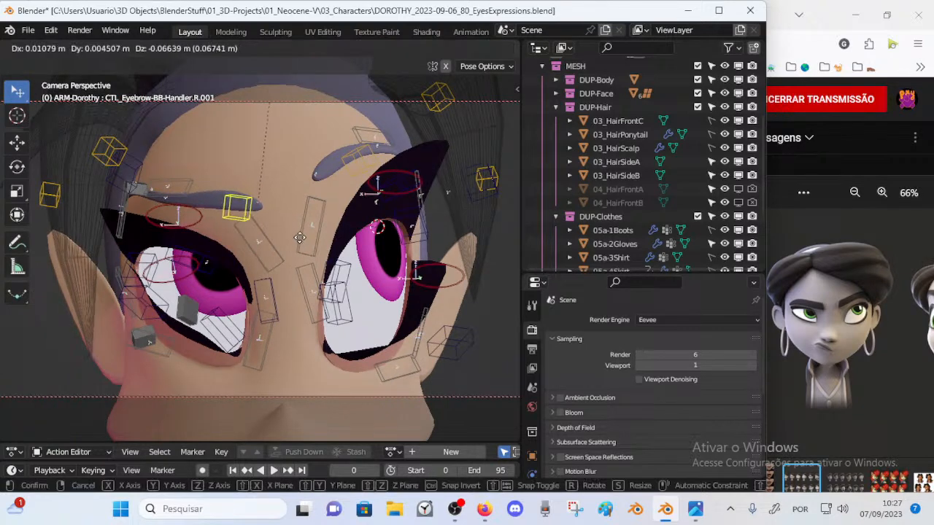
{"action": "left_click", "coordinate": [295, 229]}
{"action": "key", "text": "r"}
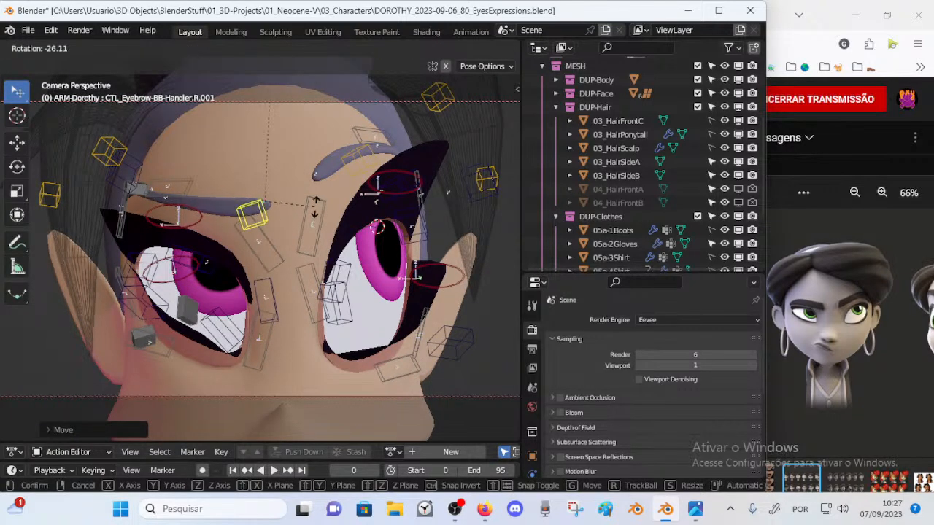
{"action": "left_click", "coordinate": [310, 221]}
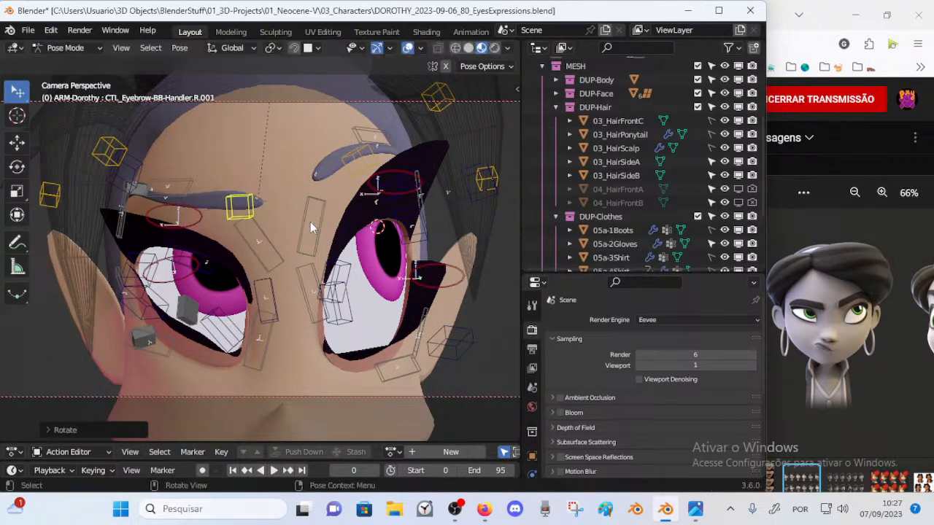
Step: Move CTL_Eyebrow-BB-Handler.R.002 above the right eyebrow to reshape the middle of the brow
{"action": "middle_click_drag", "start_coordinate": [149, 194], "coordinate": [174, 195]}
{"action": "left_click", "coordinate": [180, 143]}
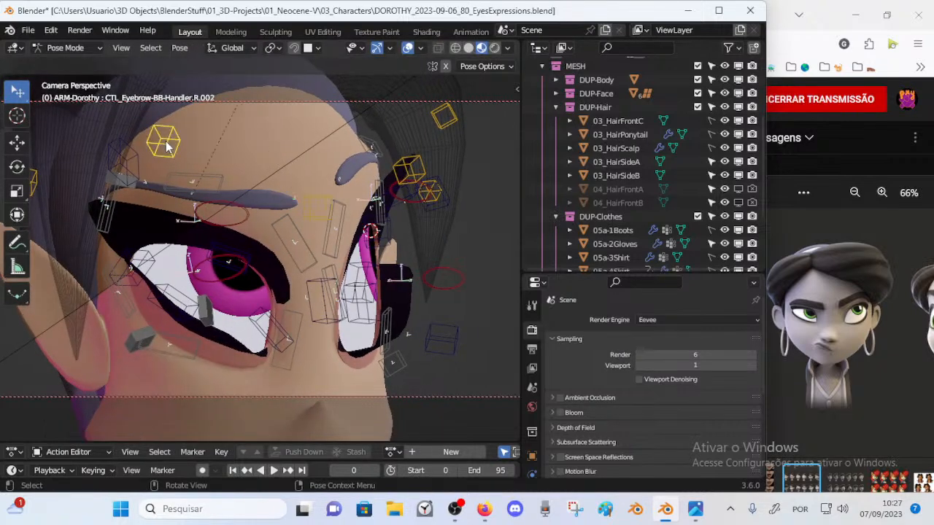
{"action": "key", "text": "g"}
{"action": "left_click", "coordinate": [177, 149]}
{"action": "middle_click_drag", "start_coordinate": [177, 148], "coordinate": [189, 167]}
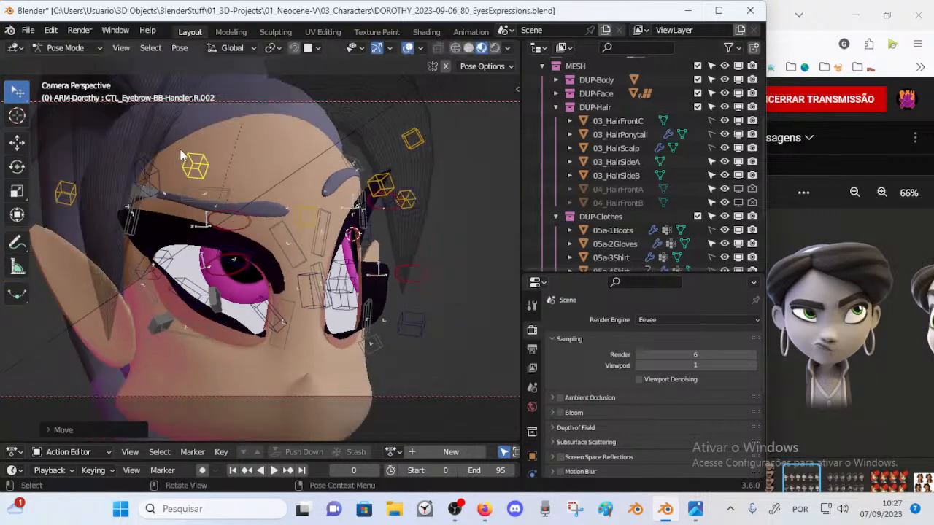
{"action": "key", "text": "g"}
{"action": "left_click", "coordinate": [199, 162]}
Step: Shift CTL_Eyebrow-BB-Handler.R.001 toward the nose and adjust CTL_Eyebrow-BB-Handler.R.002 to straighten the right eyebrow
{"action": "left_click", "coordinate": [303, 214]}
{"action": "key", "text": "g"}
{"action": "left_click", "coordinate": [318, 216]}
{"action": "left_click", "coordinate": [214, 175]}
{"action": "key", "text": "g"}
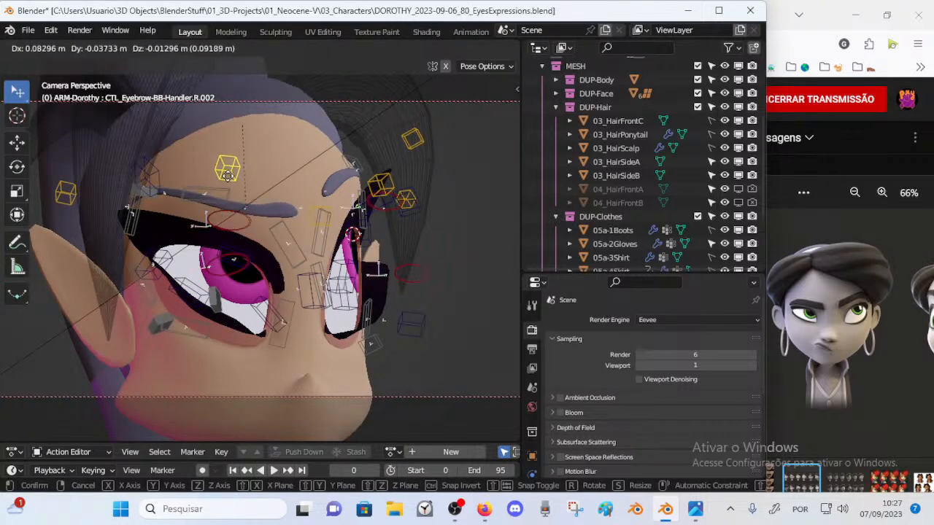
{"action": "left_click", "coordinate": [230, 176]}
{"action": "middle_click_drag", "start_coordinate": [230, 176], "coordinate": [206, 188]}
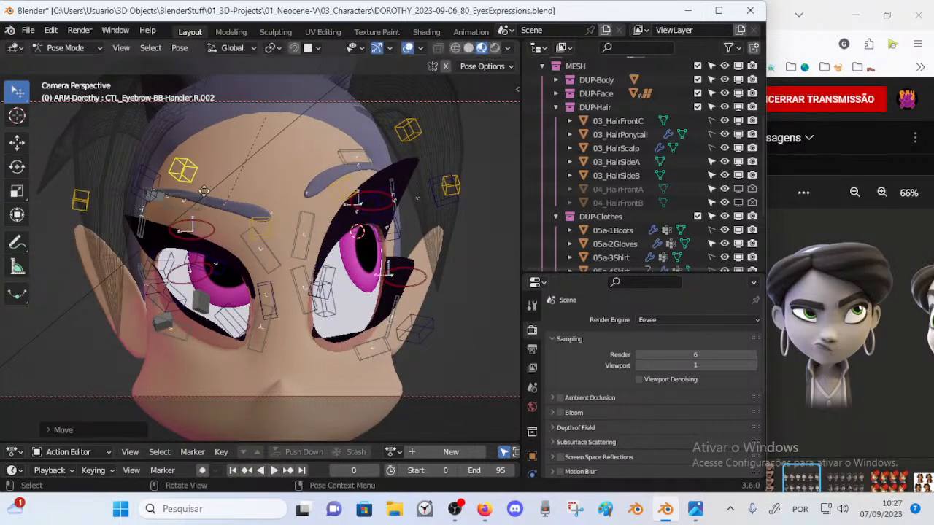
{"action": "left_click", "coordinate": [261, 226]}
{"action": "key", "text": "g"}
{"action": "left_click", "coordinate": [268, 231]}
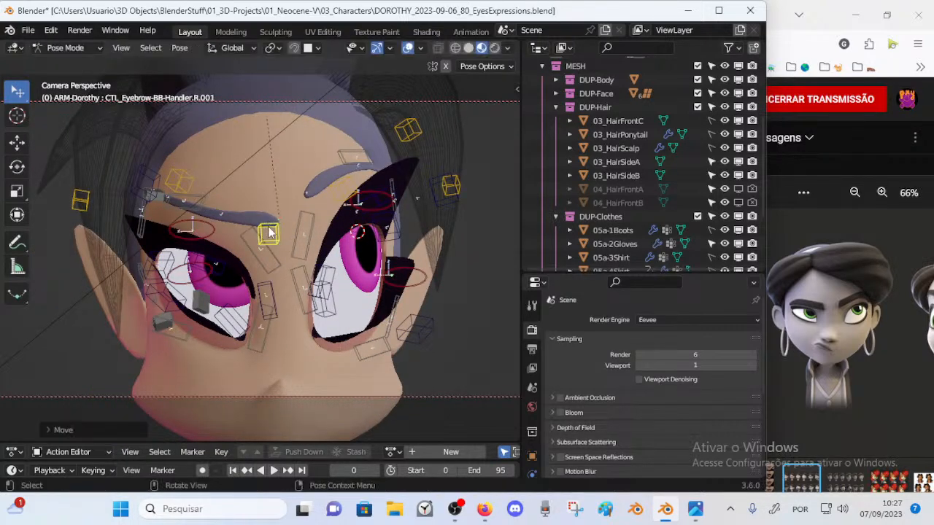
{"action": "left_click", "coordinate": [810, 157]}
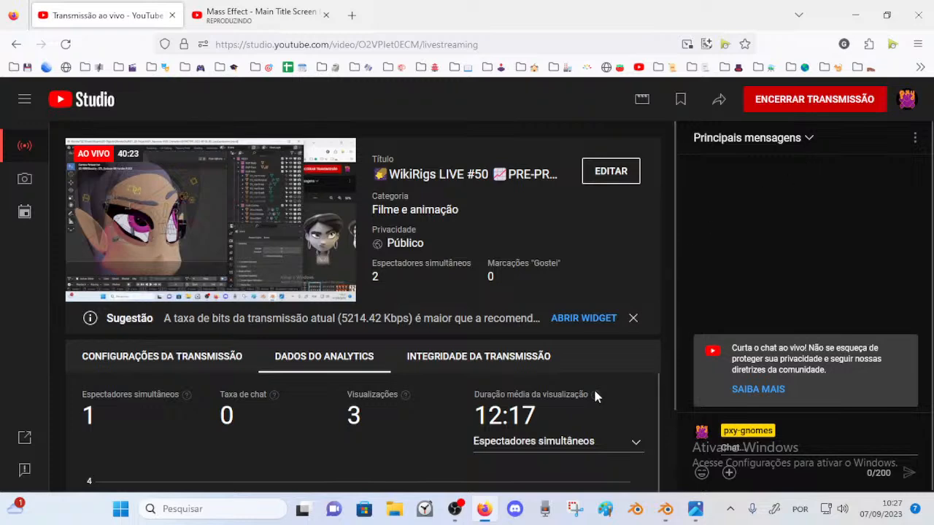
{"action": "left_click", "coordinate": [672, 510]}
{"action": "left_click", "coordinate": [695, 510]}
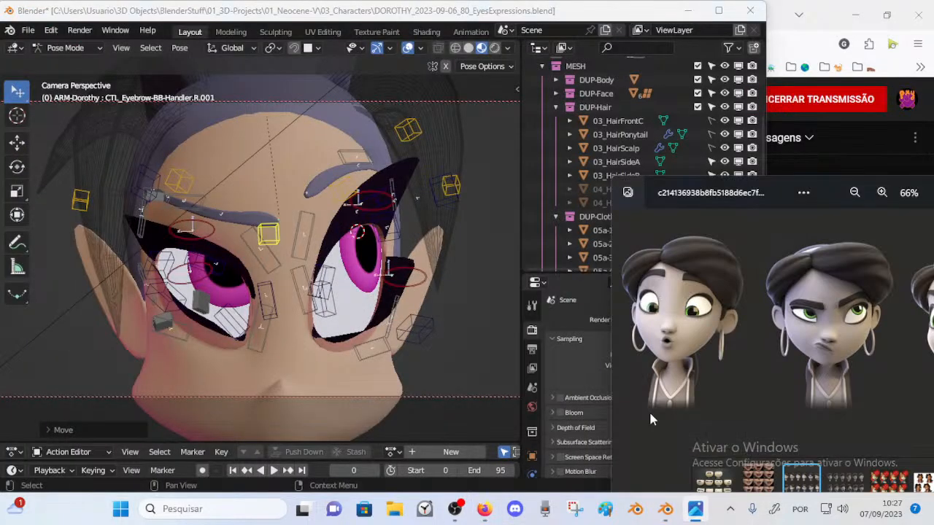
Step: Tilt CTL_Eyebrow-BB-Handler.R.001 and fine-tune its position to angle the right brow's inner end like the reference
{"action": "middle_click_drag", "start_coordinate": [264, 235], "coordinate": [283, 233]}
{"action": "key", "text": "r"}
{"action": "left_click", "coordinate": [305, 228]}
{"action": "key", "text": "g"}
{"action": "left_click", "coordinate": [301, 228]}
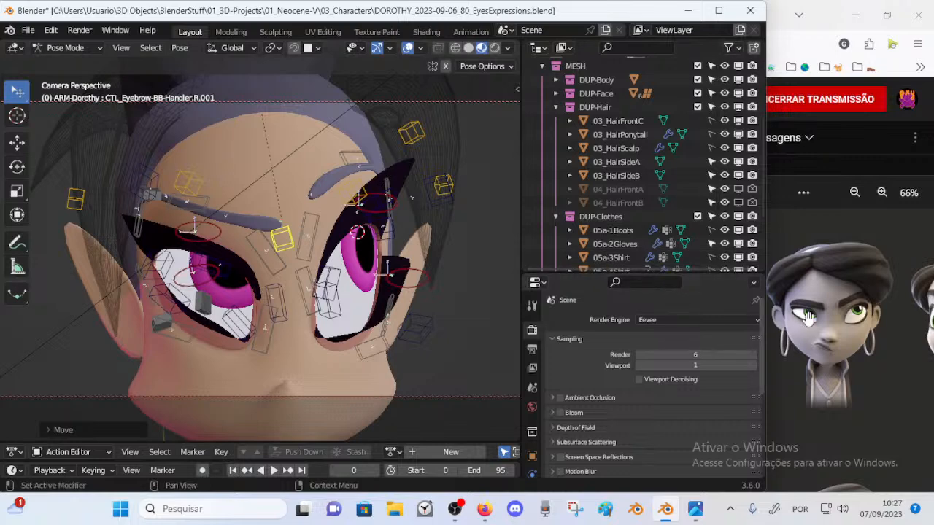
{"action": "key", "text": "g"}
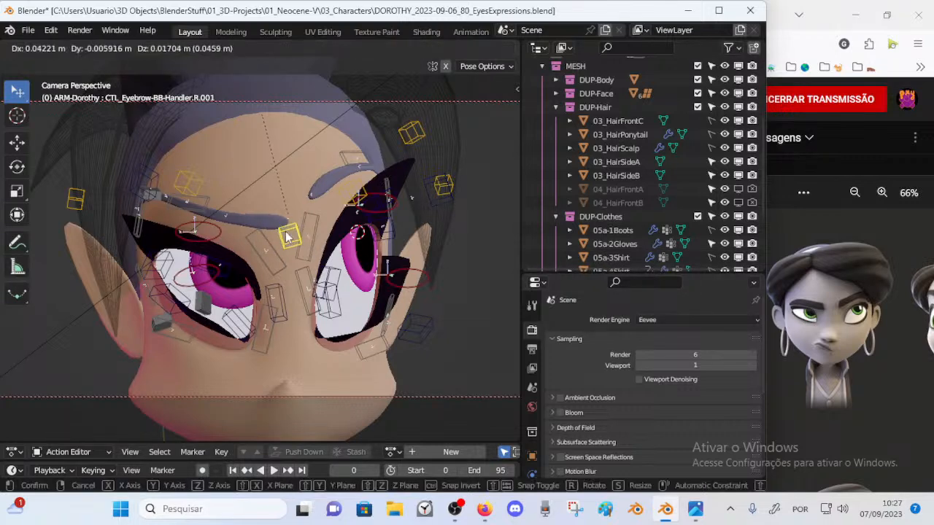
{"action": "left_click", "coordinate": [282, 244]}
Step: Lower the right eyebrow handlers CTL_Eyebrow-BB-Handler.R.001 and CTL_Eyebrow-BB-Handler.R.002 toward the upper lid
{"action": "left_click", "coordinate": [175, 180], "text": "shift"}
{"action": "key", "text": "g"}
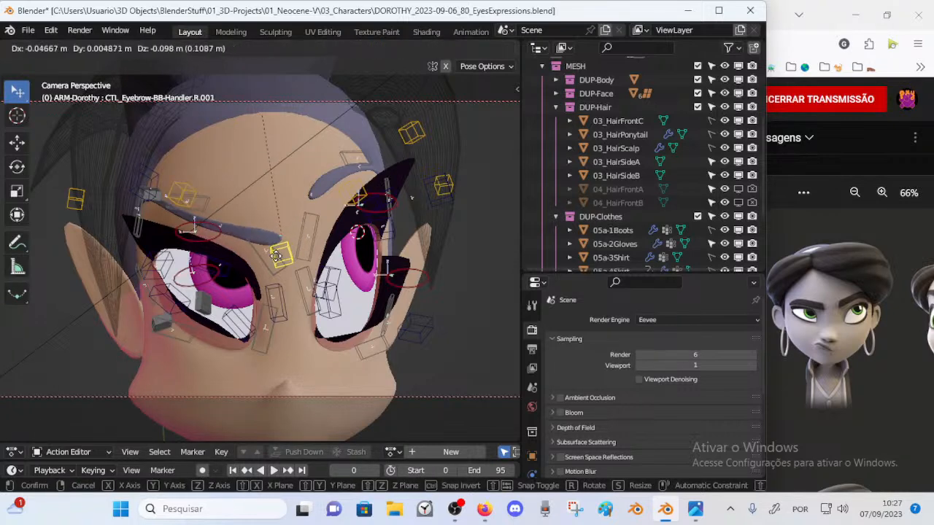
{"action": "left_click", "coordinate": [276, 263]}
Step: Rotate and move CTL_Eyebrow-BB-Handler.R.003 at the outer end of the right eyebrow
{"action": "left_click", "coordinate": [79, 201]}
{"action": "middle_click_drag", "start_coordinate": [87, 203], "coordinate": [161, 190]}
{"action": "key", "text": "r"}
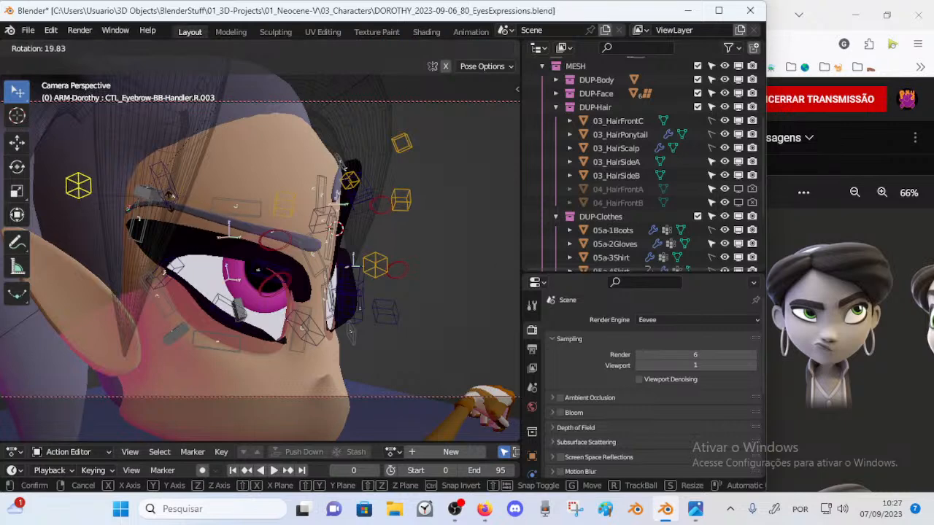
{"action": "left_click", "coordinate": [164, 205]}
{"action": "key", "text": "g"}
{"action": "left_click", "coordinate": [264, 205]}
Step: Balance CTL_Eyebrow-BB-Handler.R.002 and CTL_Eyebrow-BB-Handler.R.003 to smooth the outer half of the right eyebrow
{"action": "left_click", "coordinate": [255, 206]}
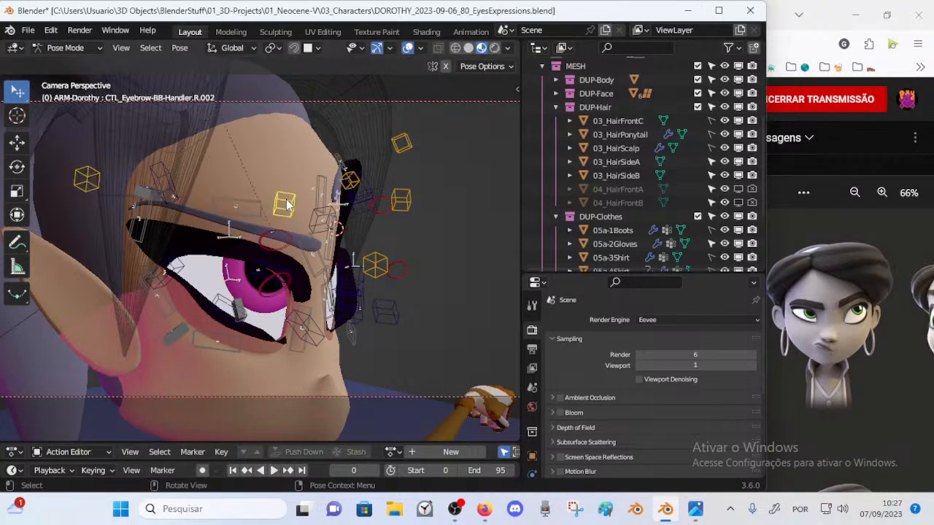
{"action": "middle_click_drag", "start_coordinate": [255, 206], "coordinate": [241, 193]}
{"action": "key", "text": "g"}
{"action": "left_click", "coordinate": [228, 180]}
{"action": "left_click", "coordinate": [63, 179]}
{"action": "key", "text": "g"}
{"action": "left_click", "coordinate": [65, 176]}
{"action": "left_click", "coordinate": [246, 187]}
{"action": "left_click", "coordinate": [90, 183]}
{"action": "left_click", "coordinate": [73, 183]}
{"action": "key", "text": "g"}
{"action": "left_click", "coordinate": [70, 186]}
Step: Shift CTL_Eyebrow-BB-Handler.R.002 slightly outward and down to flatten the right brow's middle
{"action": "left_click", "coordinate": [244, 188]}
{"action": "middle_click_drag", "start_coordinate": [244, 189], "coordinate": [212, 194]}
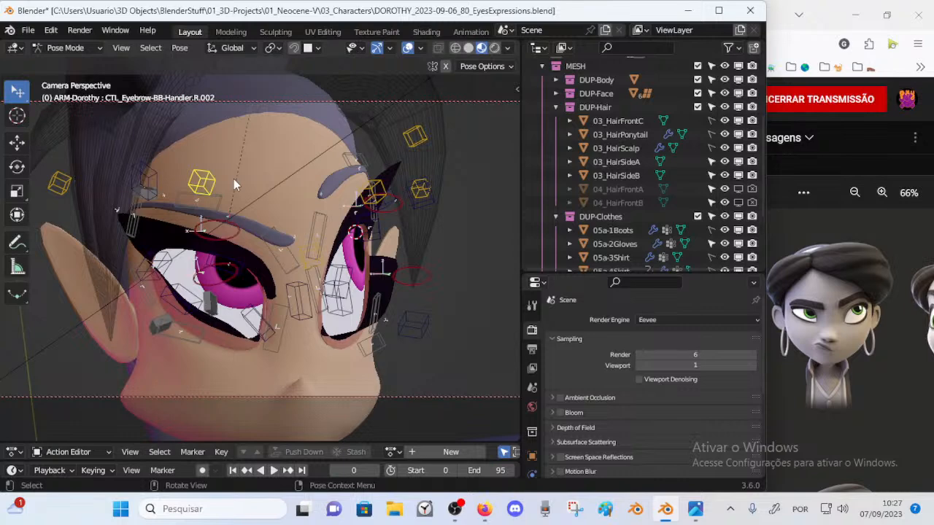
{"action": "key", "text": "g"}
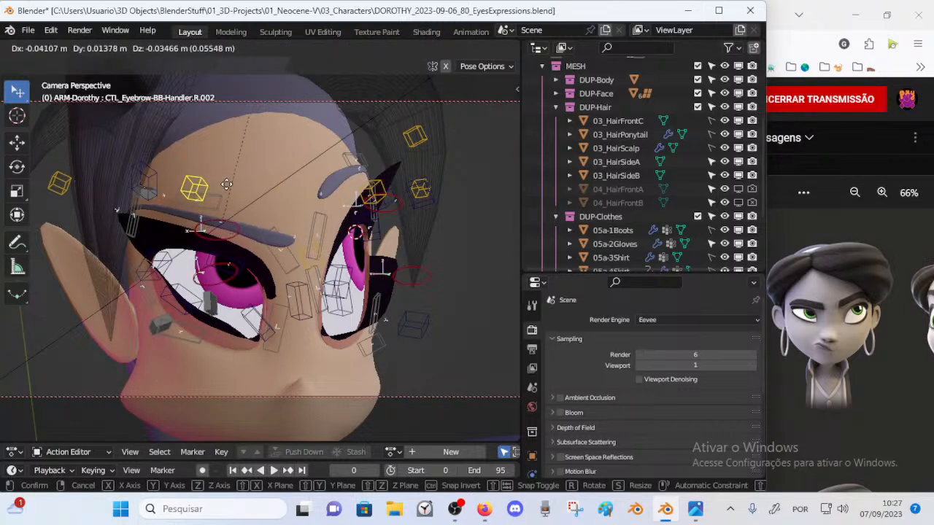
{"action": "left_click", "coordinate": [226, 183]}
{"action": "key", "text": "g"}
{"action": "left_click", "coordinate": [229, 186]}
Step: Rotate and raise CTL_Eyebrow-BB-Handler.R.003 at the right brow's outer end and nudge CTL_Eyebrow-BB-Handler.R.002 to match
{"action": "left_click", "coordinate": [62, 183]}
{"action": "key", "text": "r"}
{"action": "left_click", "coordinate": [145, 189]}
{"action": "key", "text": "g"}
{"action": "left_click", "coordinate": [137, 185]}
{"action": "key", "text": "g"}
{"action": "left_click", "coordinate": [155, 182]}
{"action": "left_click", "coordinate": [198, 186]}
{"action": "key", "text": "g"}
{"action": "left_click", "coordinate": [208, 188]}
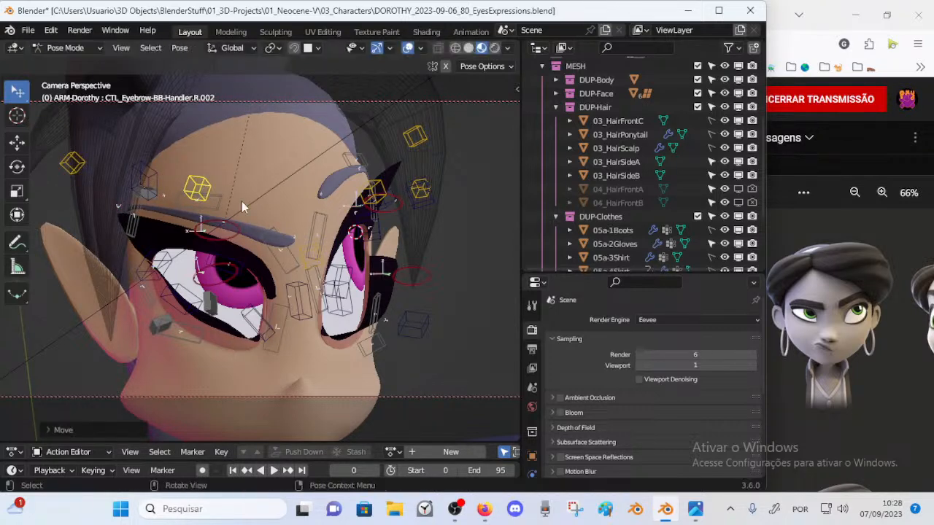
Step: Move CTL_Eyebrow-BB-Handler.R.001 toward the nose and tilt it to finish the right brow's inner end
{"action": "left_click", "coordinate": [306, 257]}
{"action": "key", "text": "g"}
{"action": "left_click", "coordinate": [321, 255]}
{"action": "middle_click_drag", "start_coordinate": [322, 254], "coordinate": [302, 234]}
{"action": "key", "text": "g"}
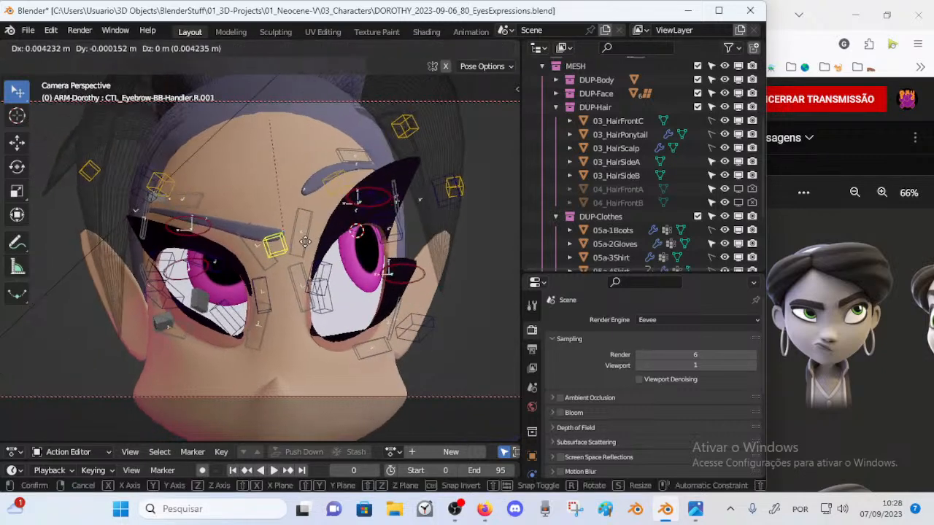
{"action": "left_click", "coordinate": [305, 240]}
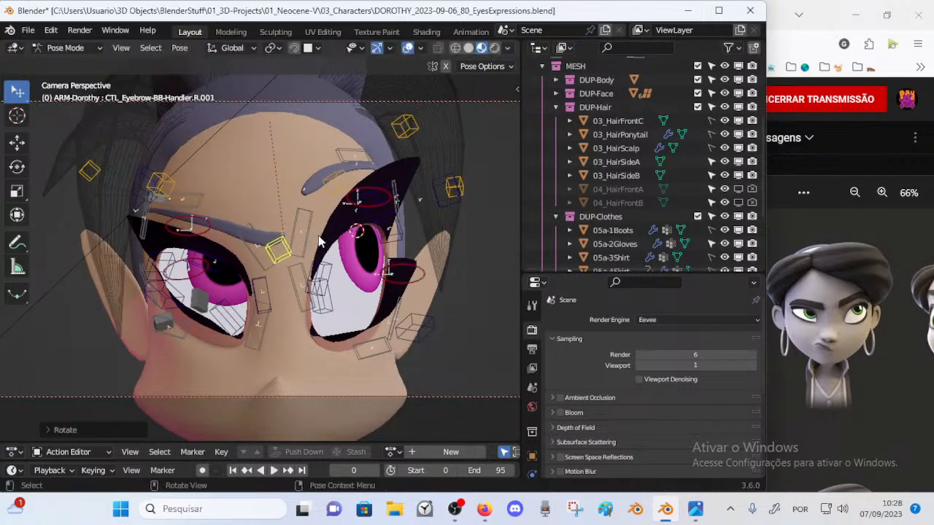
Step: Reposition and rotate CTL_Eyebrow-BB-Handler.L.001 to lower the inner end of the left eyebrow
{"action": "mouse_move", "coordinate": [292, 216]}
{"action": "middle_mouse_down"}
{"action": "mouse_move", "coordinate": [267, 213]}
{"action": "mouse_move", "coordinate": [293, 224]}
{"action": "mouse_move", "coordinate": [259, 251]}
{"action": "mouse_move", "coordinate": [306, 221]}
{"action": "mouse_move", "coordinate": [315, 204]}
{"action": "mouse_move", "coordinate": [297, 203]}
{"action": "middle_mouse_up"}
{"action": "left_click", "coordinate": [254, 198]}
{"action": "key", "text": "g"}
{"action": "left_click", "coordinate": [247, 207]}
{"action": "key", "text": "r"}
{"action": "left_click", "coordinate": [283, 228]}
{"action": "key", "text": "g"}
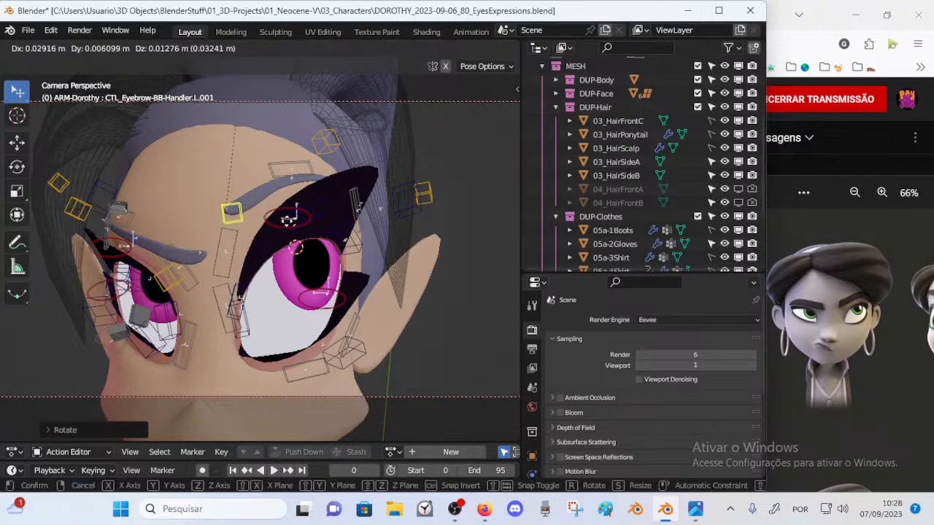
{"action": "left_click", "coordinate": [288, 221]}
{"action": "key", "text": "r"}
{"action": "left_click", "coordinate": [290, 215]}
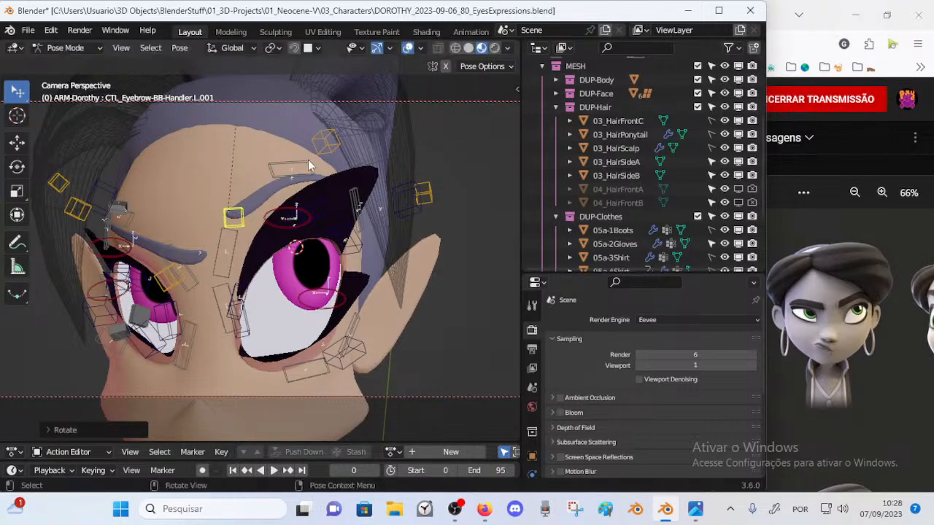
Step: Move the handler above the middle of the left eyebrow from several angles to refine the brow's arch
{"action": "left_click", "coordinate": [321, 147]}
{"action": "key", "text": "g"}
{"action": "left_click", "coordinate": [316, 152]}
{"action": "middle_click_drag", "start_coordinate": [315, 155], "coordinate": [278, 172]}
{"action": "key", "text": "g"}
{"action": "left_click", "coordinate": [282, 169]}
{"action": "middle_click_drag", "start_coordinate": [352, 193], "coordinate": [315, 184]}
{"action": "key", "text": "g"}
{"action": "left_click", "coordinate": [308, 177]}
Step: Move and rotate CTL_Eyebrow-BB-Handler.L.003 to shape the outer end of the left eyebrow
{"action": "left_click", "coordinate": [411, 215]}
{"action": "middle_click_drag", "start_coordinate": [410, 215], "coordinate": [374, 199]}
{"action": "key", "text": "g"}
{"action": "left_click", "coordinate": [351, 176]}
{"action": "key", "text": "r"}
{"action": "left_click", "coordinate": [376, 212]}
{"action": "key", "text": "g"}
{"action": "left_click", "coordinate": [370, 210]}
Step: Frame Dorothy's face to show the suspicious sideways frown and render the image
{"action": "middle_click_drag", "start_coordinate": [304, 219], "coordinate": [328, 216]}
{"action": "mouse_move", "coordinate": [281, 198]}
{"action": "middle_mouse_down"}
{"action": "mouse_move", "coordinate": [280, 223]}
{"action": "mouse_move", "coordinate": [278, 214]}
{"action": "middle_mouse_up"}
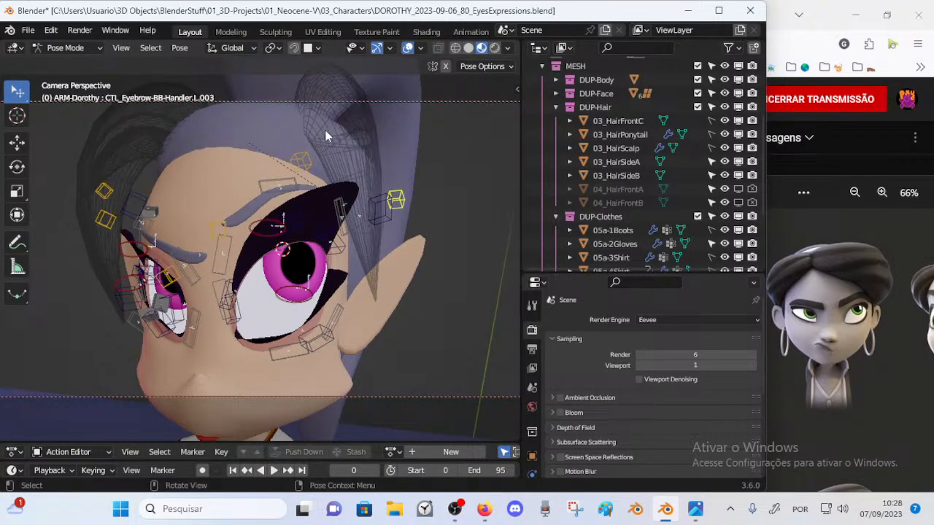
{"action": "middle_click_drag", "start_coordinate": [302, 167], "coordinate": [314, 168]}
{"action": "middle_click_drag", "start_coordinate": [158, 147], "coordinate": [299, 155]}
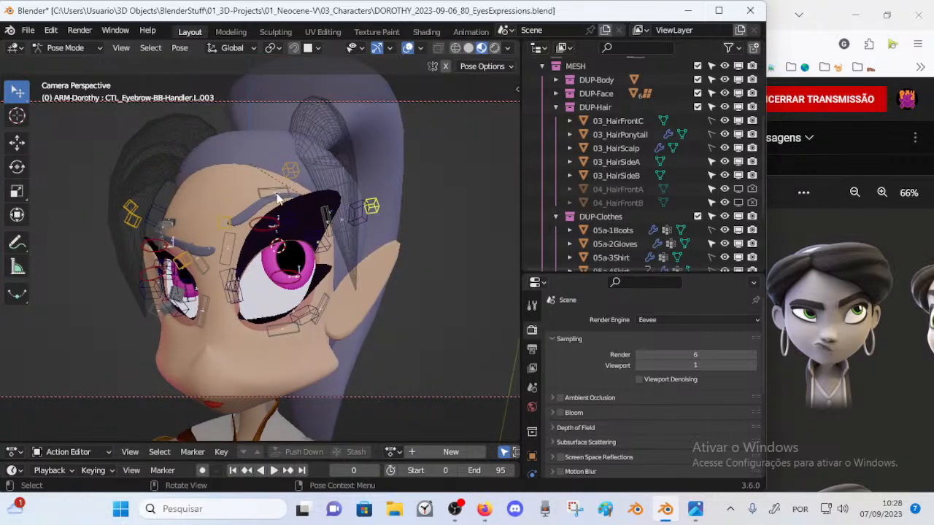
{"action": "middle_click_drag", "start_coordinate": [200, 237], "coordinate": [305, 168]}
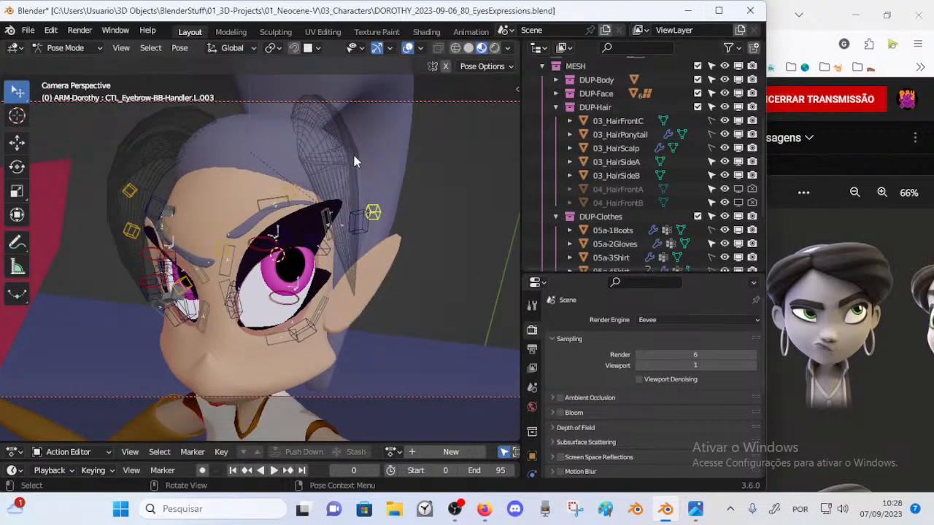
{"action": "middle_click_drag", "start_coordinate": [236, 193], "coordinate": [277, 241]}
{"action": "key", "text": "F12"}
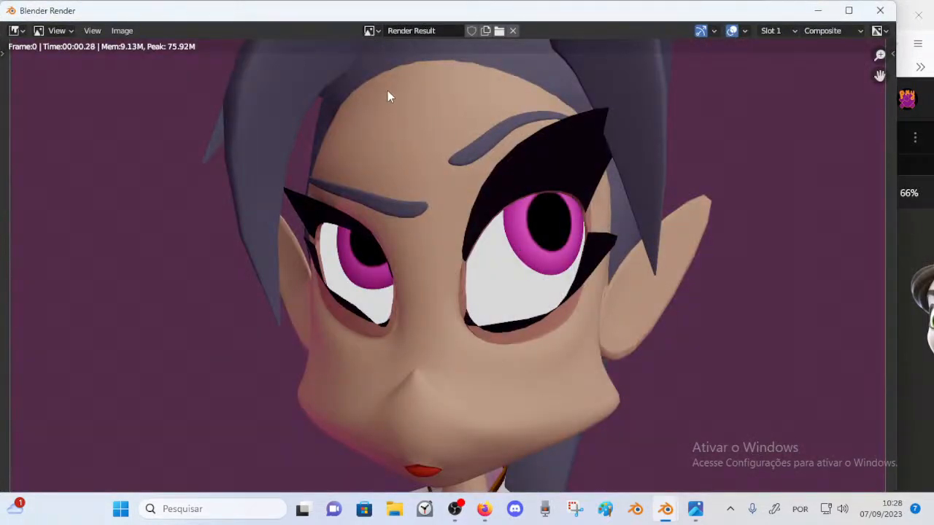
Step: Save the render as a PNG in the 03_Characters folder, basing its name on 04.png, and close the render window
{"action": "left_click", "coordinate": [122, 31]}
{"action": "left_click", "coordinate": [144, 165]}
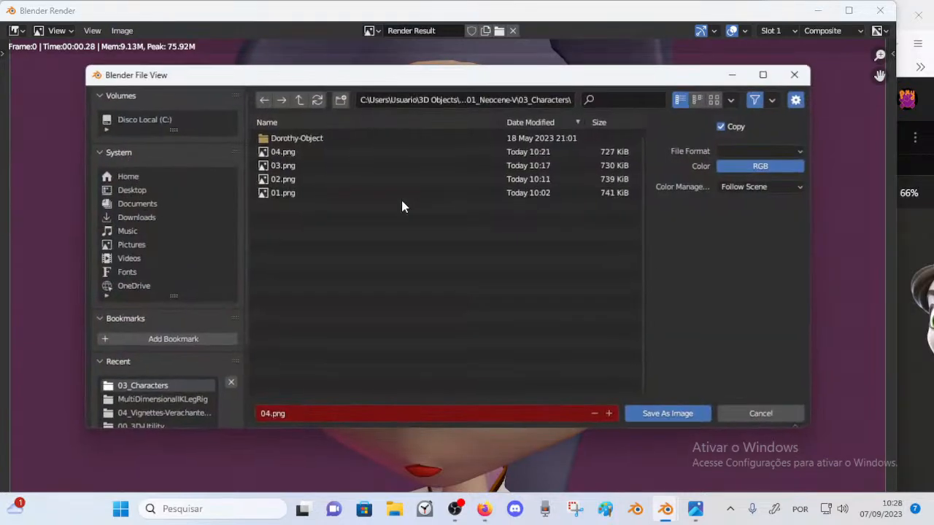
{"action": "left_click", "coordinate": [286, 154]}
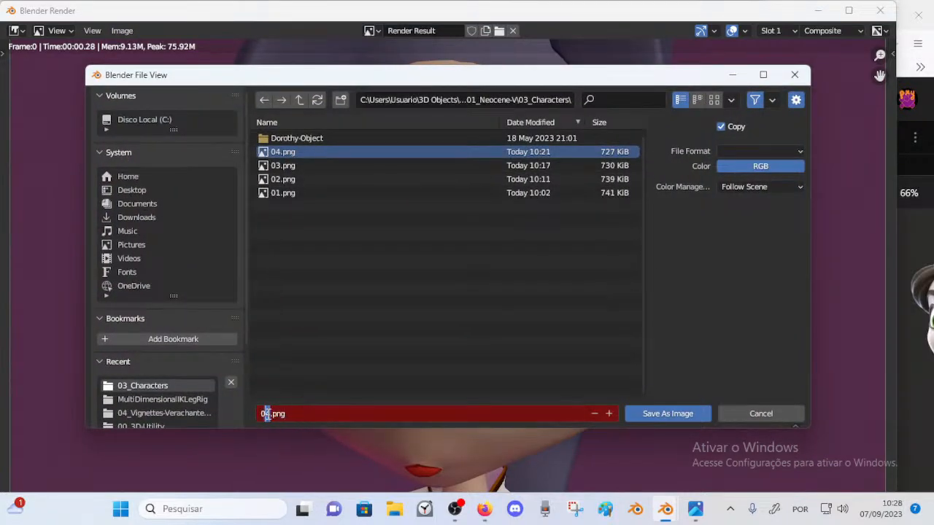
{"action": "key", "text": "Return"}
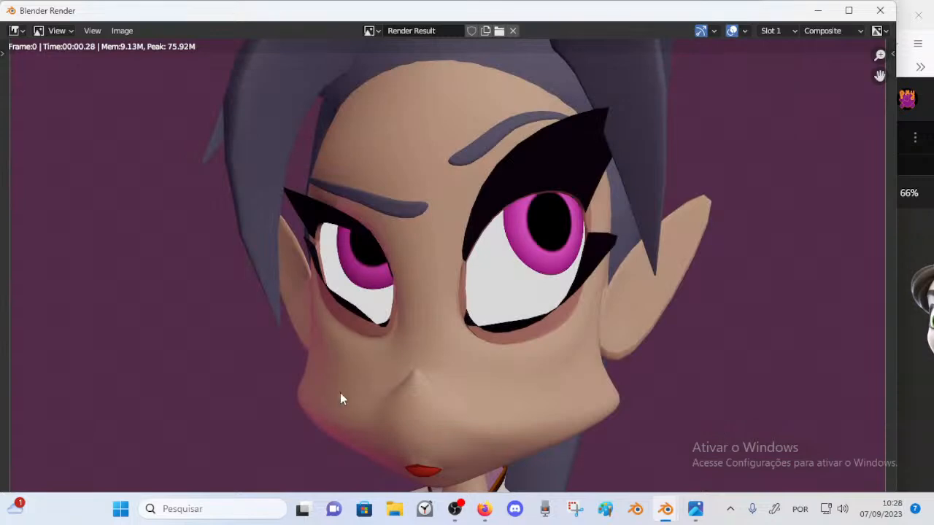
{"action": "left_click", "coordinate": [879, 10]}
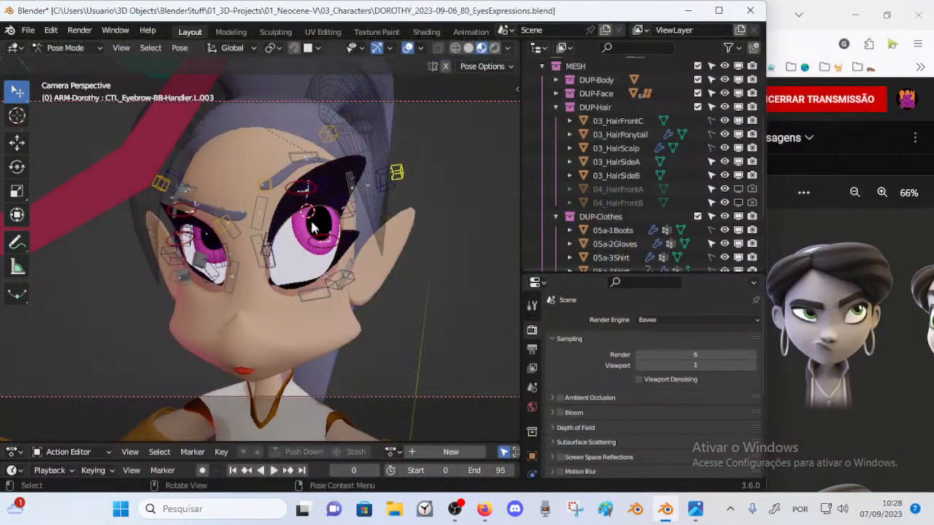
Step: Save the file DOROTHY_2023-09-06_80_EyesExpressions.blend
{"action": "scroll", "coordinate": [309, 223], "scroll_direction": "down", "scroll_amount": 4}
{"action": "middle_click_drag", "start_coordinate": [323, 245], "coordinate": [329, 282]}
{"action": "key", "text": "ctrl+s"}
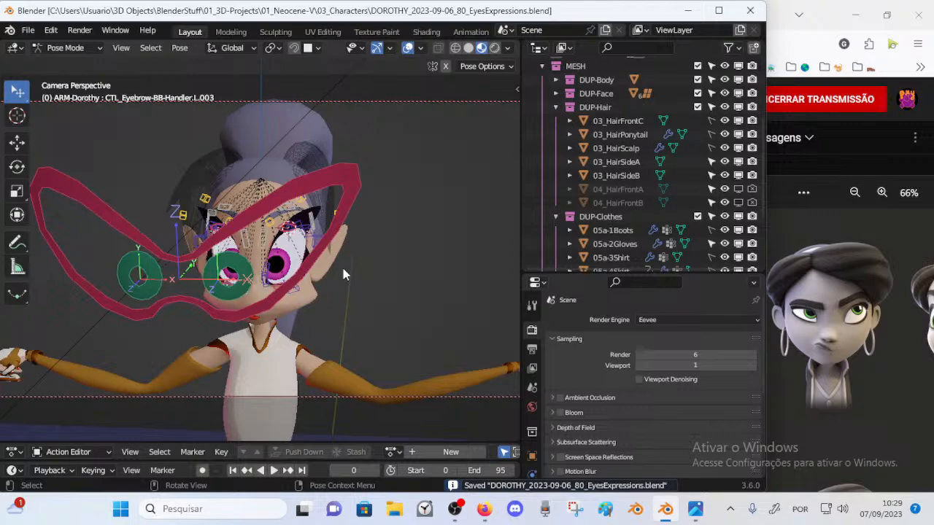
{"action": "middle_click_drag", "start_coordinate": [341, 261], "coordinate": [248, 295]}
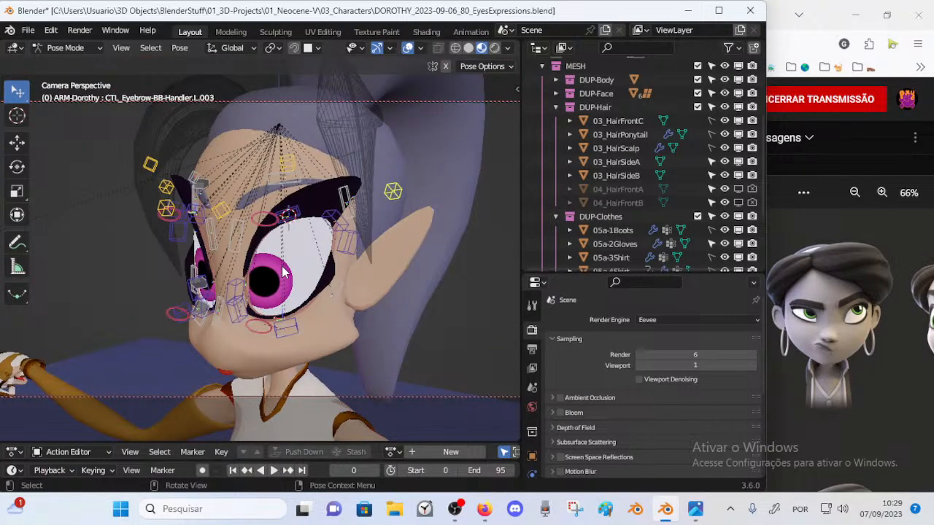
{"action": "middle_click_drag", "start_coordinate": [255, 229], "coordinate": [194, 217]}
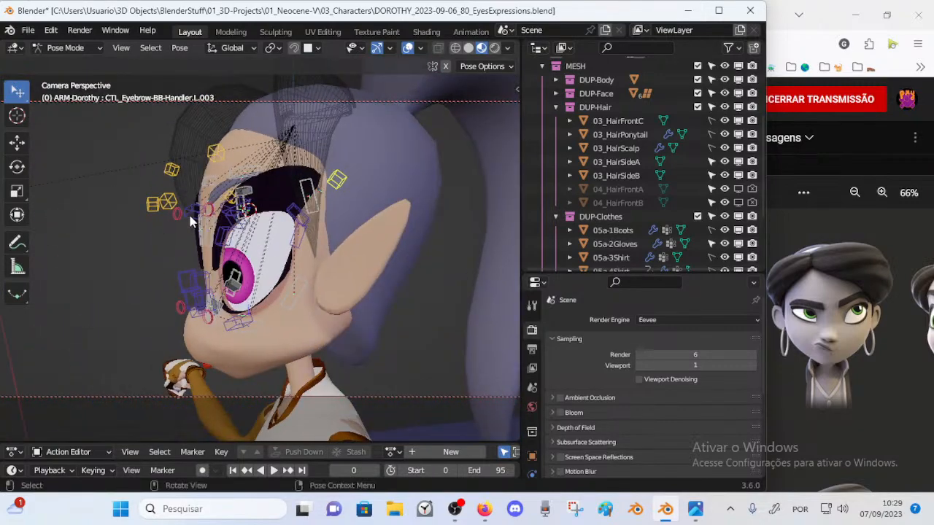
Step: Compare the suspicious frown on the reference sheet with Dorothy's posed face from several angles
{"action": "left_click", "coordinate": [838, 313]}
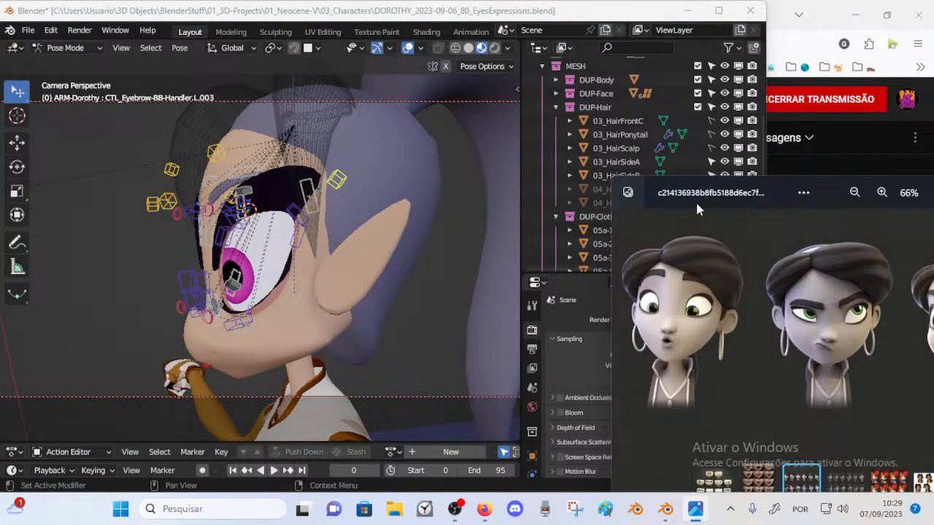
{"action": "left_click_drag", "start_coordinate": [751, 201], "coordinate": [654, 145]}
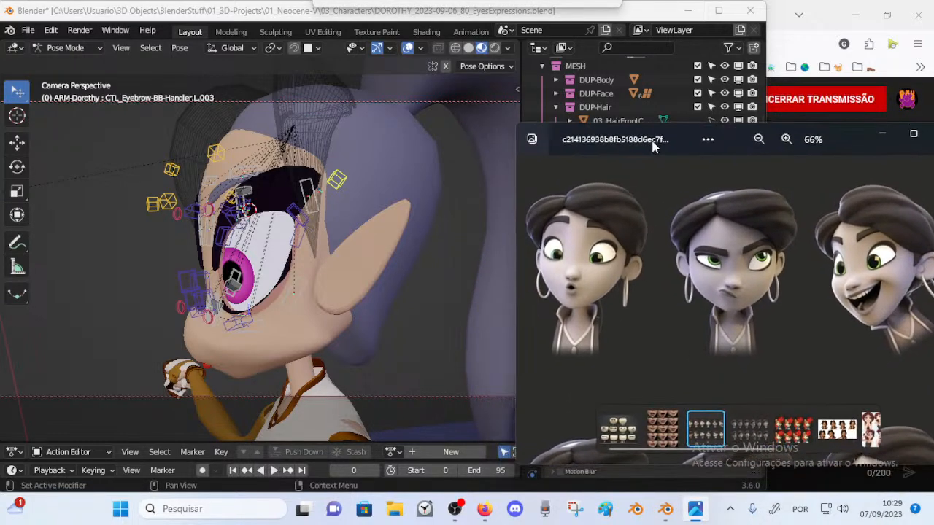
{"action": "left_click_drag", "start_coordinate": [700, 293], "coordinate": [704, 260]}
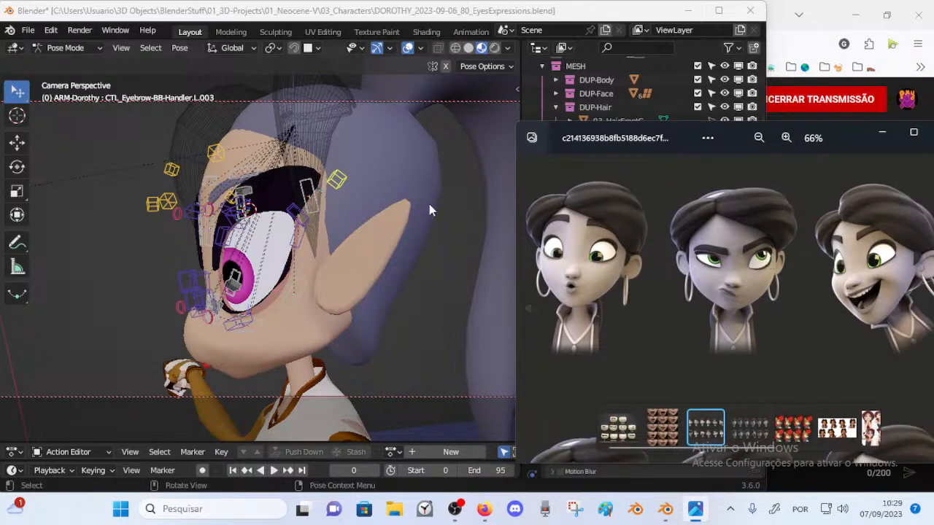
{"action": "middle_click_drag", "start_coordinate": [182, 249], "coordinate": [330, 246]}
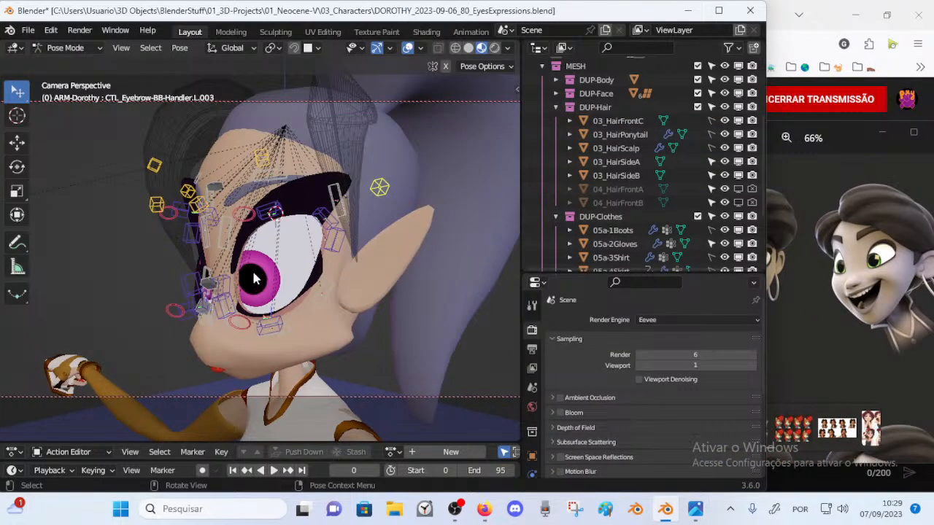
{"action": "middle_click_drag", "start_coordinate": [258, 275], "coordinate": [290, 278]}
{"action": "scroll", "coordinate": [235, 270], "scroll_direction": "up", "scroll_amount": 2}
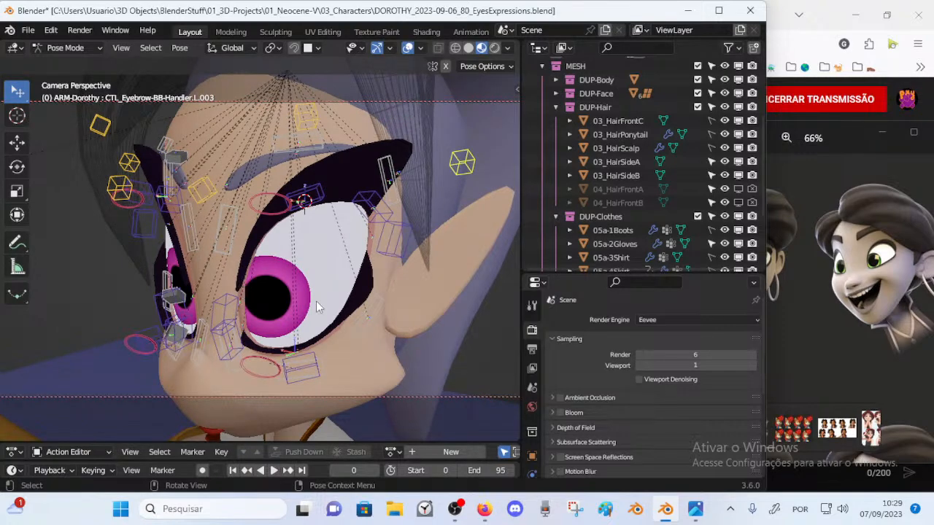
{"action": "middle_click_drag", "start_coordinate": [246, 260], "coordinate": [180, 299]}
{"action": "middle_click_drag", "start_coordinate": [235, 287], "coordinate": [241, 292]}
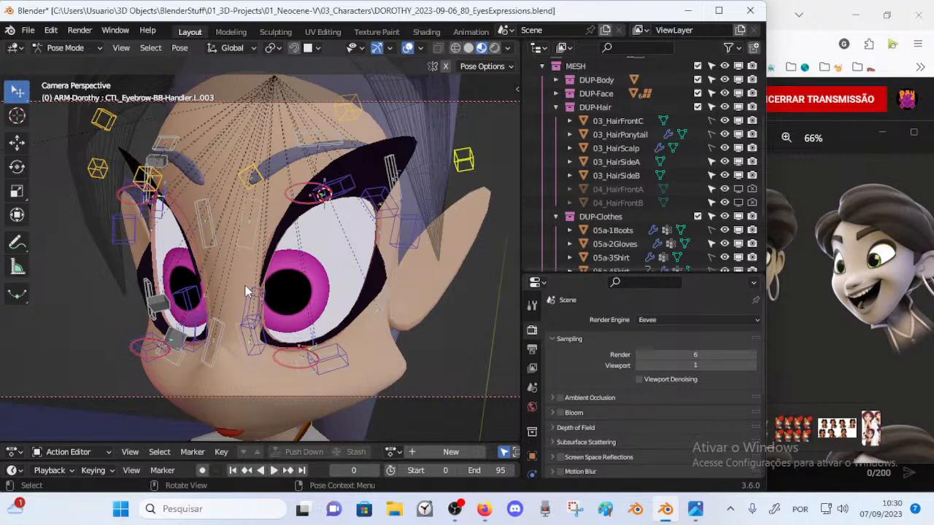
Step: Examine both rows of expressions on the reference sheet, including the worried, scared and angry faces
{"action": "left_click", "coordinate": [808, 145]}
{"action": "left_click_drag", "start_coordinate": [641, 141], "coordinate": [634, 180]}
{"action": "scroll", "coordinate": [805, 327], "scroll_direction": "down", "scroll_amount": 2}
{"action": "scroll", "coordinate": [803, 323], "scroll_direction": "up", "scroll_amount": 2}
{"action": "scroll", "coordinate": [790, 377], "scroll_direction": "down", "scroll_amount": 2}
{"action": "left_click_drag", "start_coordinate": [790, 378], "coordinate": [794, 309]}
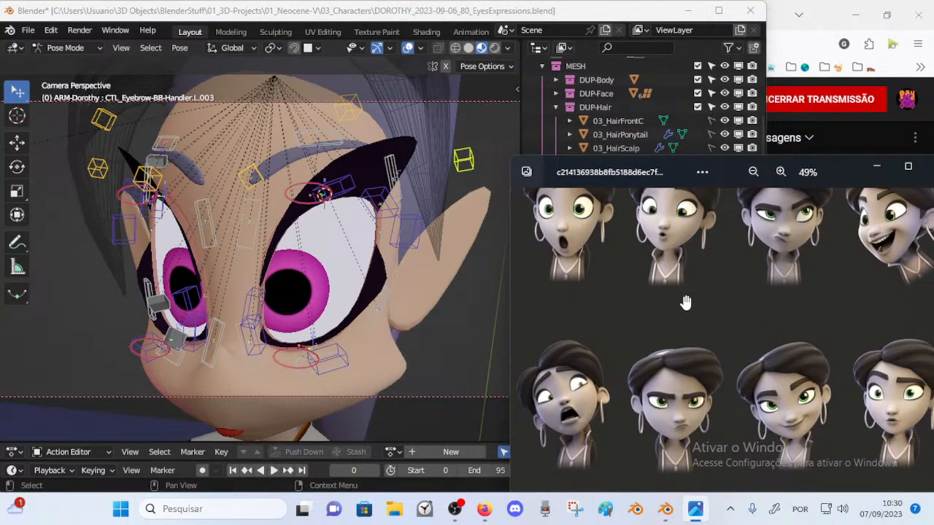
{"action": "left_click_drag", "start_coordinate": [677, 327], "coordinate": [618, 334]}
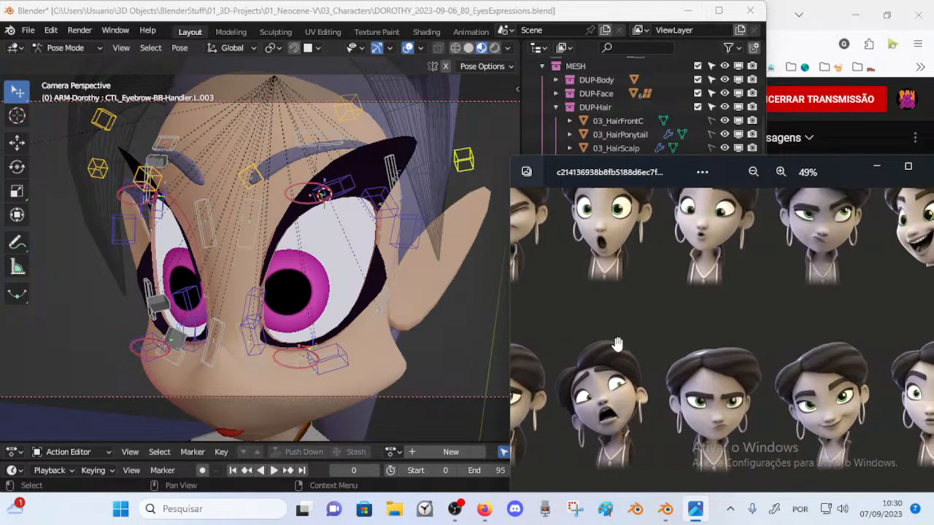
{"action": "left_click_drag", "start_coordinate": [736, 321], "coordinate": [697, 320]}
{"action": "left_click_drag", "start_coordinate": [604, 165], "coordinate": [598, 222]}
{"action": "scroll", "coordinate": [669, 355], "scroll_direction": "down", "scroll_amount": 3}
{"action": "left_click_drag", "start_coordinate": [658, 293], "coordinate": [701, 291]}
{"action": "scroll", "coordinate": [754, 375], "scroll_direction": "up", "scroll_amount": 4}
{"action": "left_click_drag", "start_coordinate": [797, 396], "coordinate": [649, 361]}
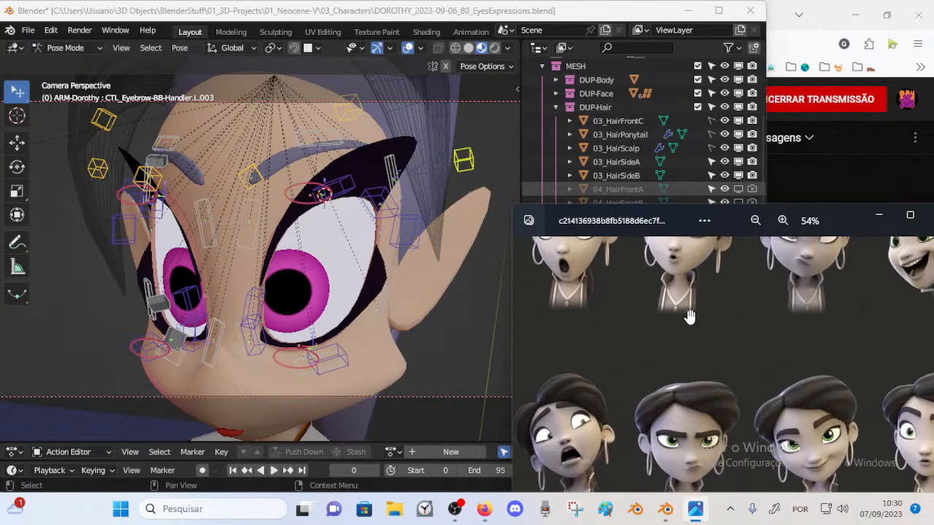
{"action": "left_click_drag", "start_coordinate": [689, 316], "coordinate": [850, 318]}
Step: Deselect the facial controls, review the whole upper row of reference expressions and close the reference image
{"action": "left_click", "coordinate": [492, 306]}
{"action": "left_click", "coordinate": [873, 388]}
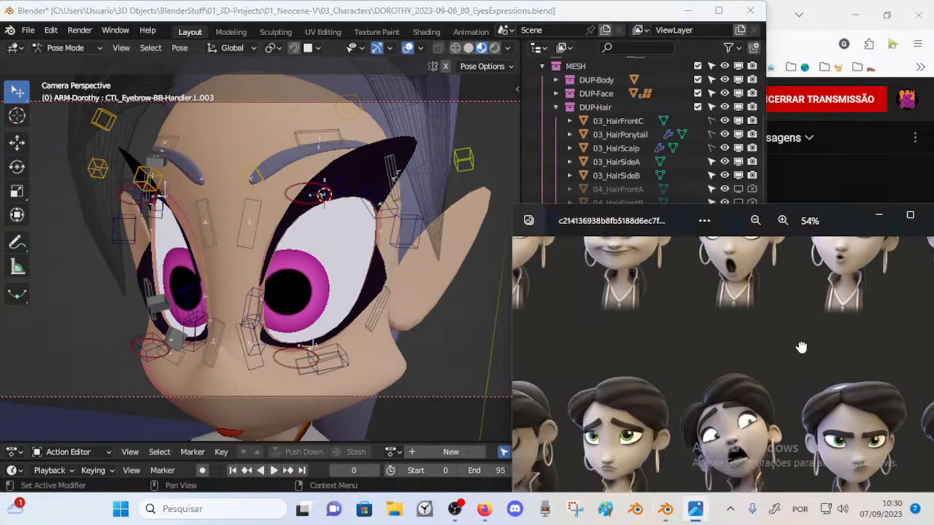
{"action": "scroll", "coordinate": [690, 375], "scroll_direction": "down", "scroll_amount": 3}
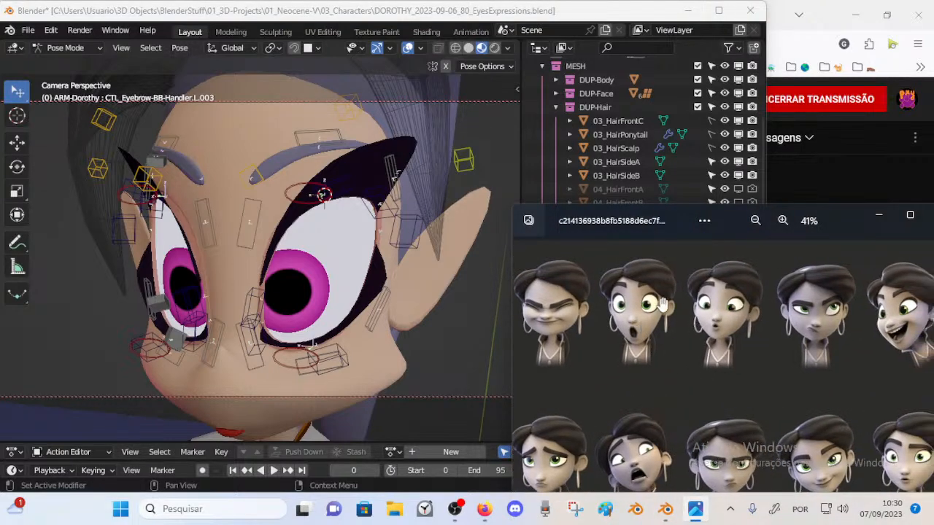
{"action": "left_click_drag", "start_coordinate": [609, 226], "coordinate": [595, 248]}
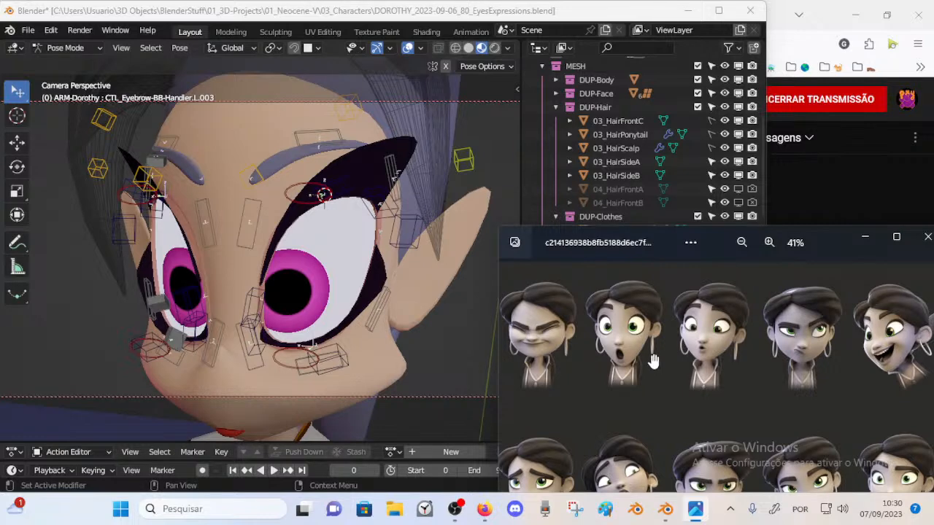
{"action": "left_click_drag", "start_coordinate": [601, 246], "coordinate": [619, 239]}
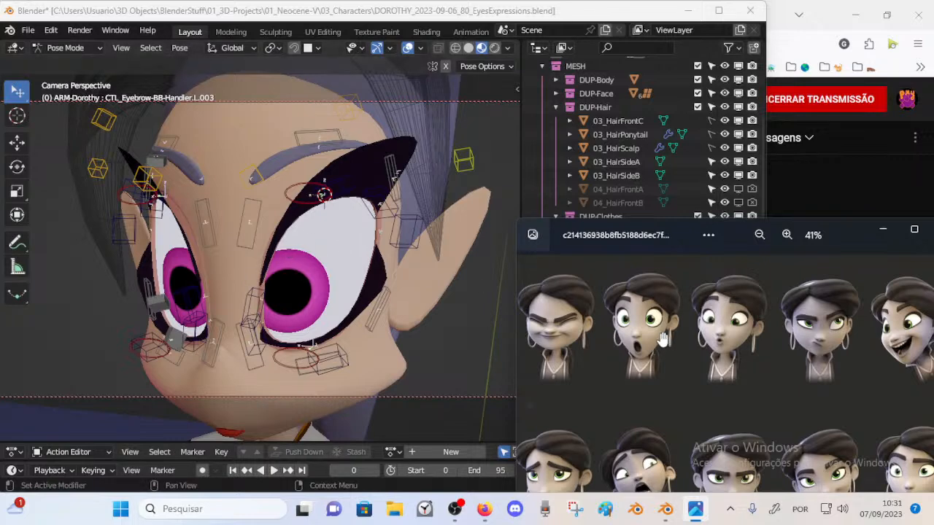
{"action": "left_click_drag", "start_coordinate": [631, 237], "coordinate": [591, 228]}
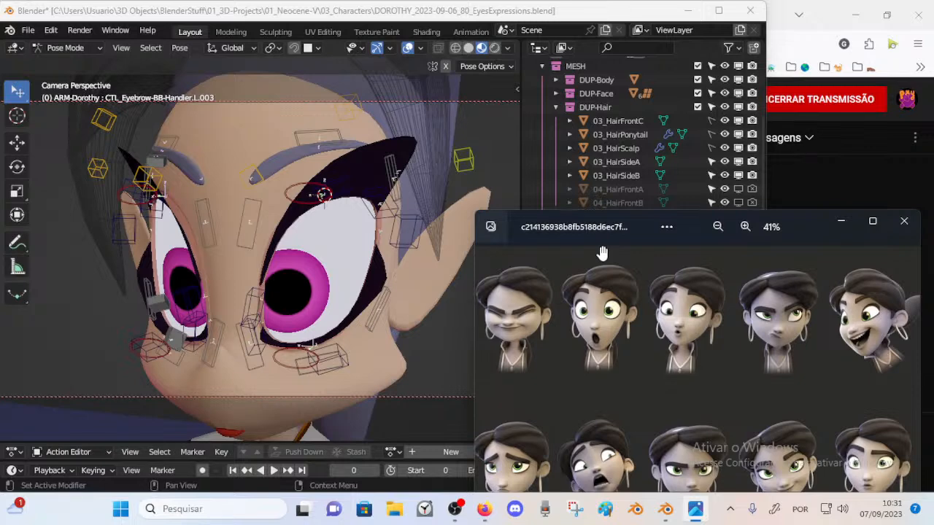
{"action": "left_click", "coordinate": [904, 220]}
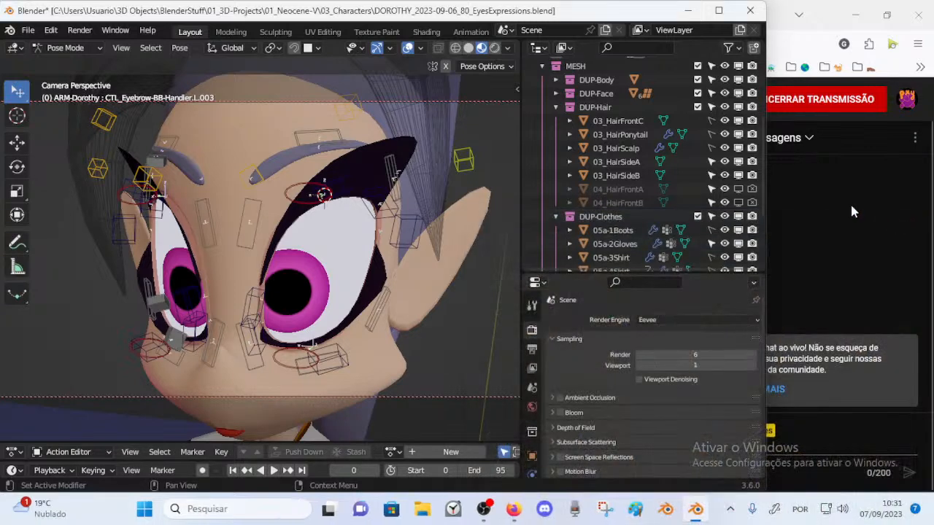
Step: Return to Blender and try lowering CTL-EyeContour-Top.L to test the left eye's upper contour
{"action": "left_click", "coordinate": [839, 210]}
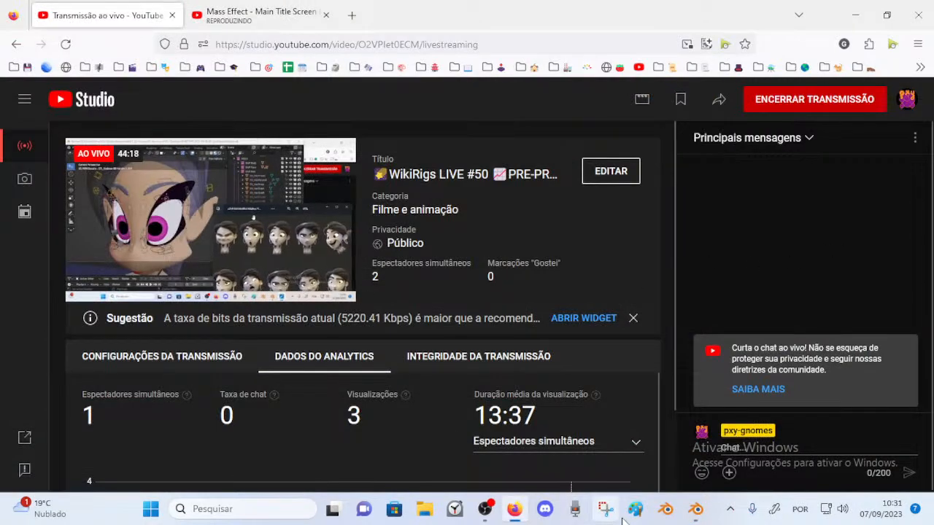
{"action": "left_click", "coordinate": [695, 508]}
{"action": "middle_click_drag", "start_coordinate": [340, 258], "coordinate": [291, 259]}
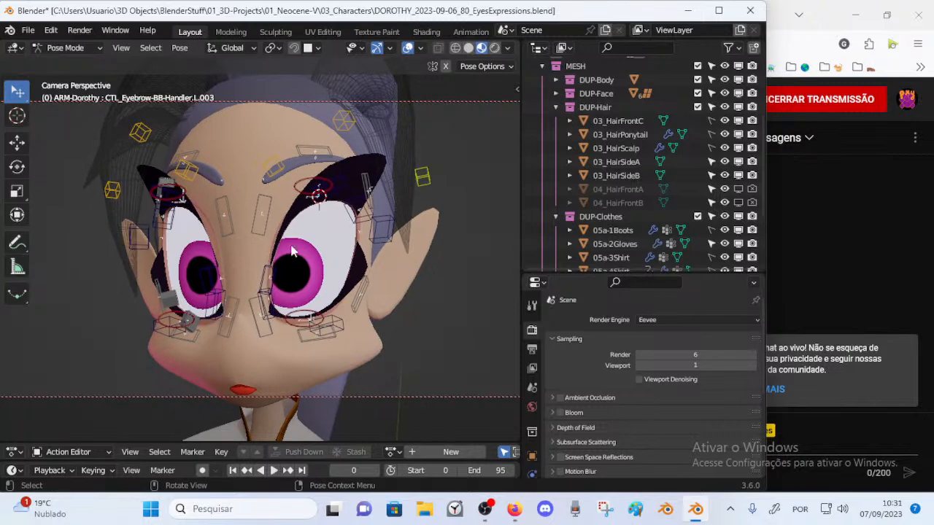
{"action": "left_click", "coordinate": [316, 194]}
{"action": "key", "text": "g"}
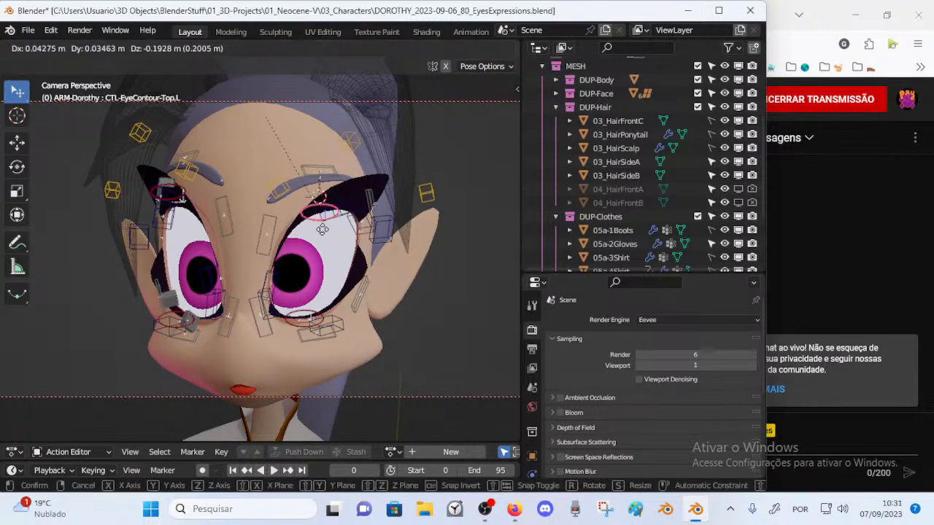
{"action": "left_click", "coordinate": [320, 229]}
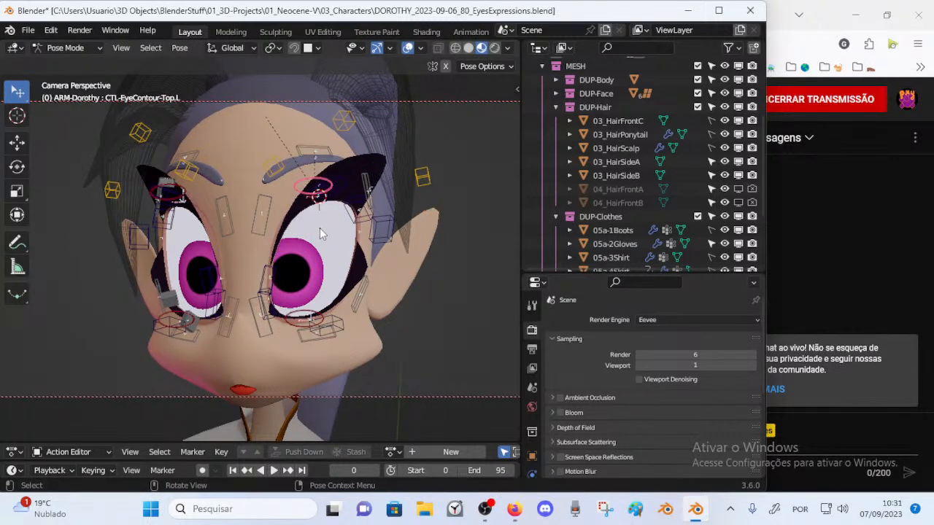
{"action": "key", "text": "g"}
{"action": "left_click", "coordinate": [309, 241]}
{"action": "key", "text": "g"}
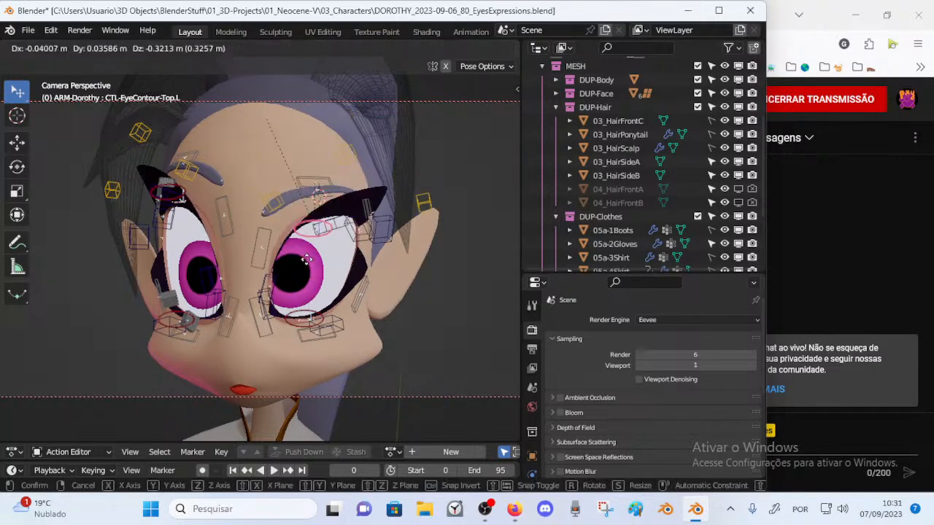
{"action": "right_click", "coordinate": [308, 261]}
{"action": "key", "text": "g"}
{"action": "right_click", "coordinate": [307, 313]}
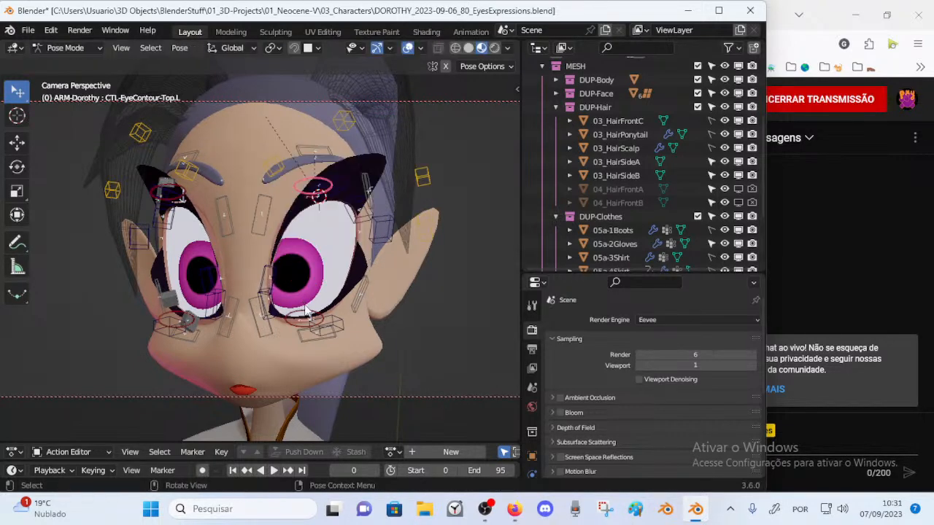
Step: Try narrowing the left eye by lowering CTL-EyeContour-Top.L and raising CTL-EyeContour-Bot.L
{"action": "key", "text": "g"}
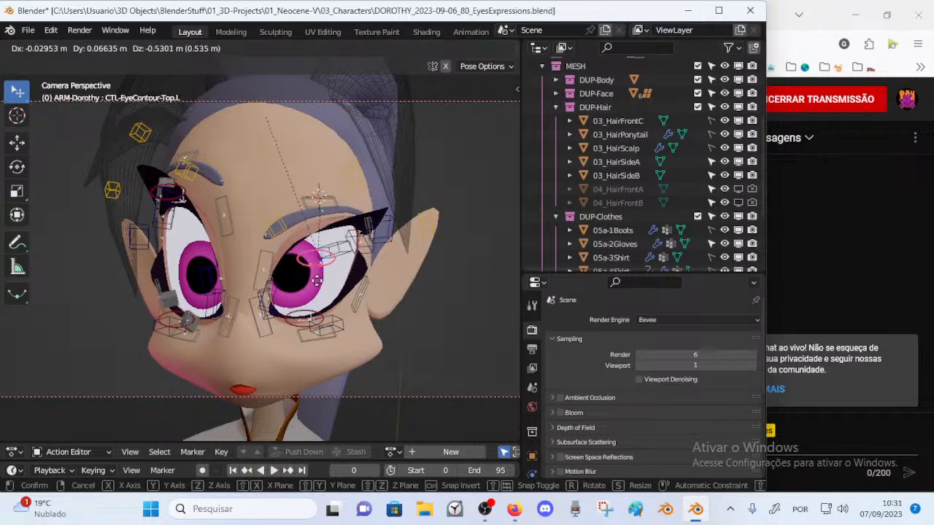
{"action": "left_click", "coordinate": [317, 283]}
{"action": "left_click", "coordinate": [303, 325]}
{"action": "key", "text": "g"}
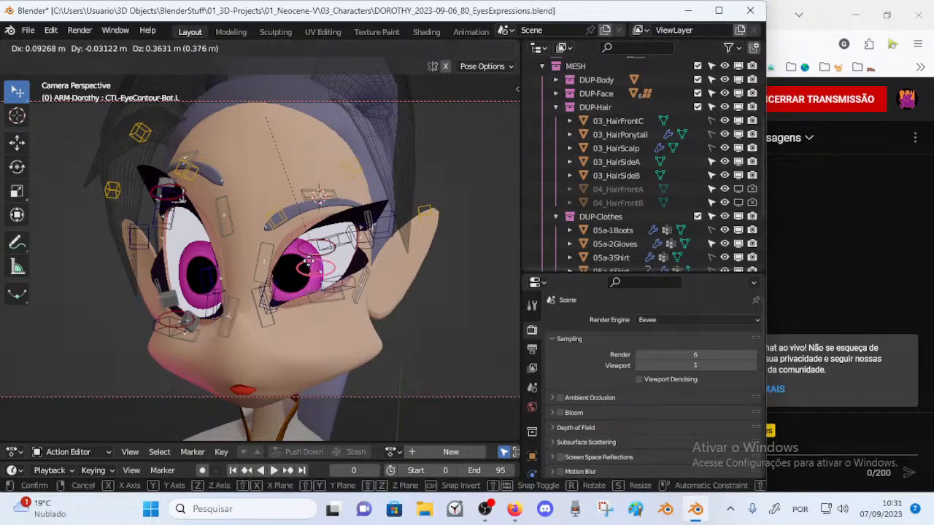
{"action": "left_click", "coordinate": [312, 266]}
{"action": "key", "text": "g"}
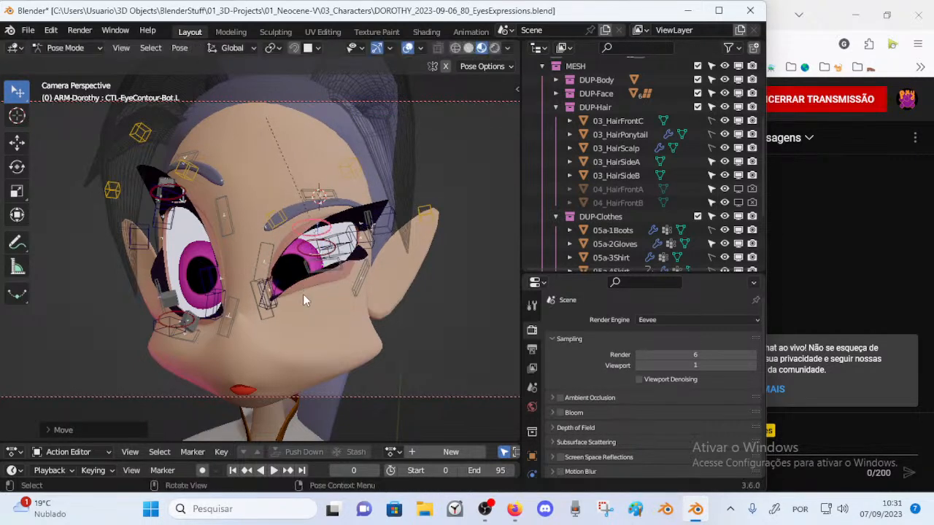
{"action": "right_click", "coordinate": [307, 349]}
Step: Try narrowing the right eye by raising CTL-EyeContour-Bot.R and lowering CTL-EyeContour-Top.R
{"action": "middle_click_drag", "start_coordinate": [307, 349], "coordinate": [259, 285]}
{"action": "left_click", "coordinate": [166, 311]}
{"action": "key", "text": "g"}
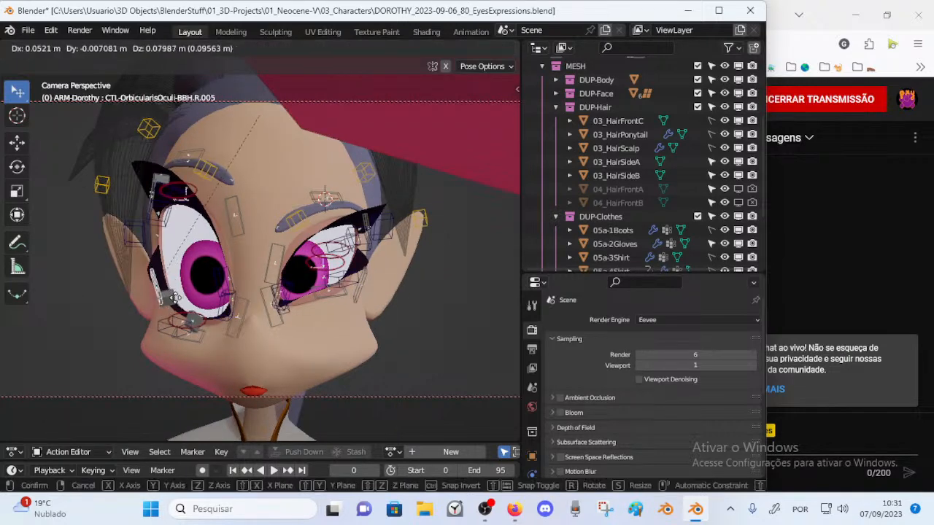
{"action": "left_click", "coordinate": [181, 264]}
{"action": "middle_click_drag", "start_coordinate": [180, 264], "coordinate": [206, 188]}
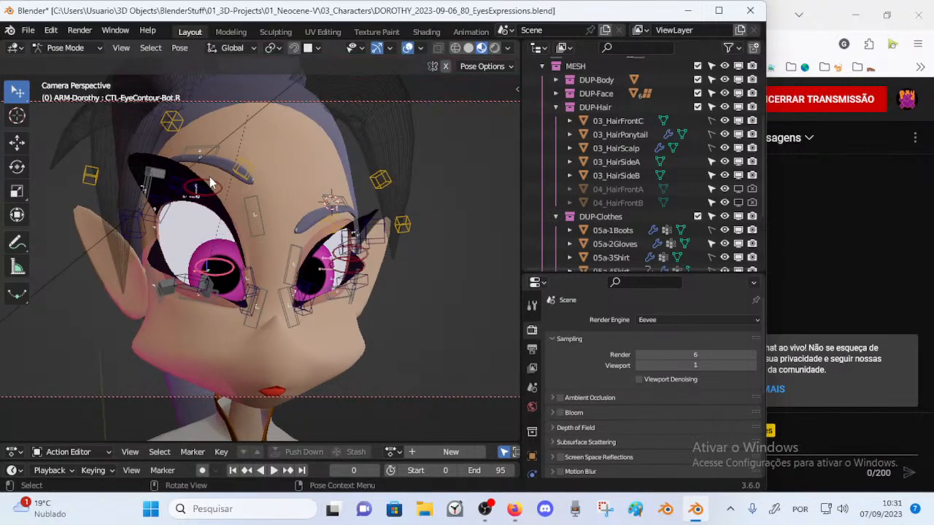
{"action": "left_click", "coordinate": [204, 188]}
{"action": "key", "text": "g"}
{"action": "left_click", "coordinate": [213, 196]}
{"action": "key", "text": "g"}
{"action": "left_click", "coordinate": [213, 232]}
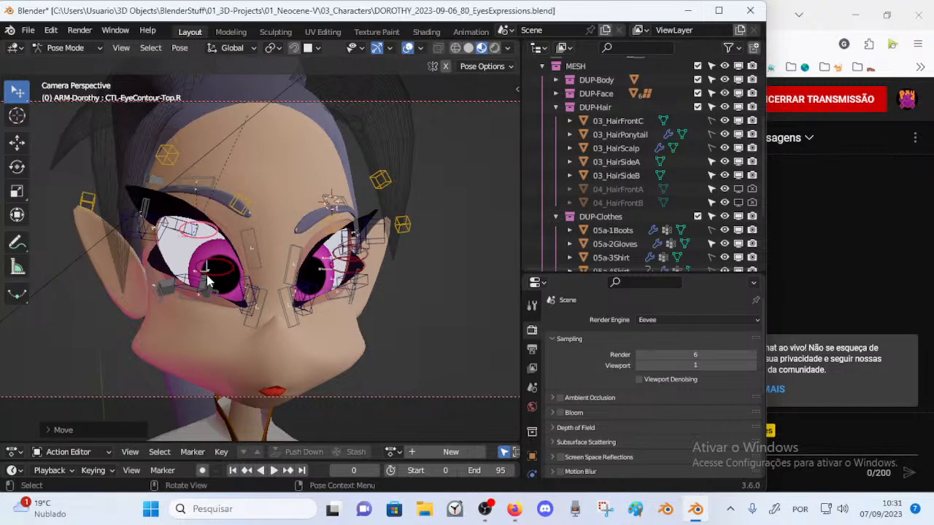
Step: Try repositioning CTL-EyeContour-Bot.R and CTL-EyeContour-Top.R again to vary the right eye's opening
{"action": "left_click", "coordinate": [210, 280]}
{"action": "key", "text": "g"}
{"action": "left_click", "coordinate": [201, 247]}
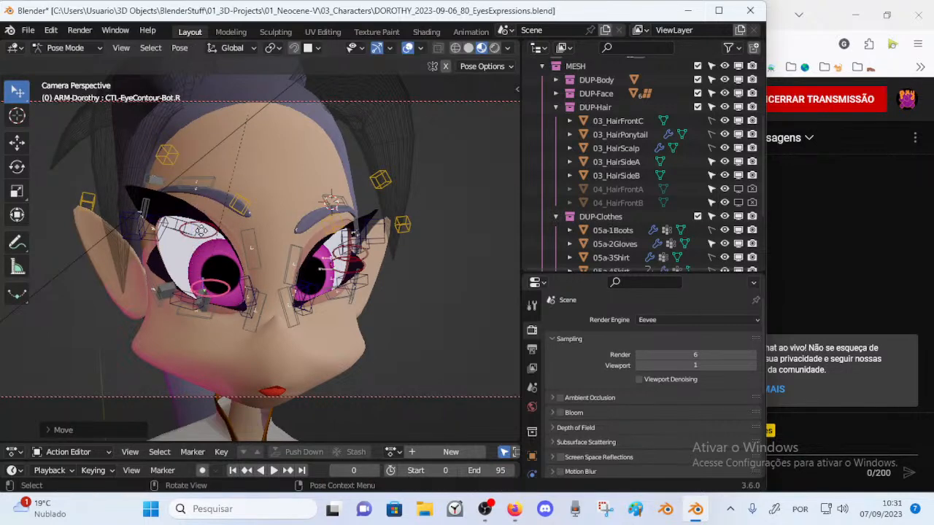
{"action": "left_click", "coordinate": [210, 234]}
{"action": "key", "text": "g"}
{"action": "left_click", "coordinate": [237, 224]}
Step: Leave the camera view with Dorothy's face framed and save the file DOROTHY_2023-09-06_80_EyesExpressions.blend
{"action": "middle_click_drag", "start_coordinate": [237, 224], "coordinate": [274, 262]}
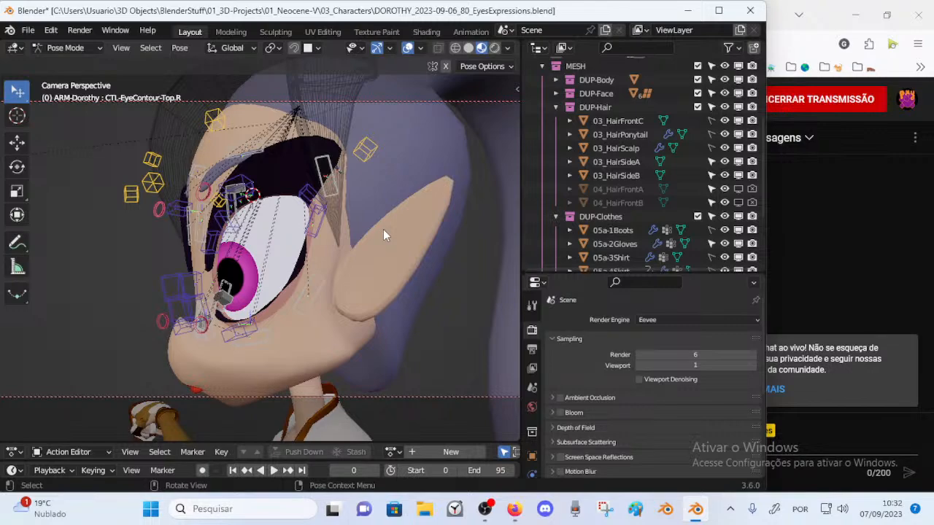
{"action": "middle_click_drag", "start_coordinate": [383, 235], "coordinate": [275, 226]}
{"action": "middle_click_drag", "start_coordinate": [344, 230], "coordinate": [268, 231]}
{"action": "scroll", "coordinate": [267, 230], "scroll_direction": "down", "scroll_amount": 3}
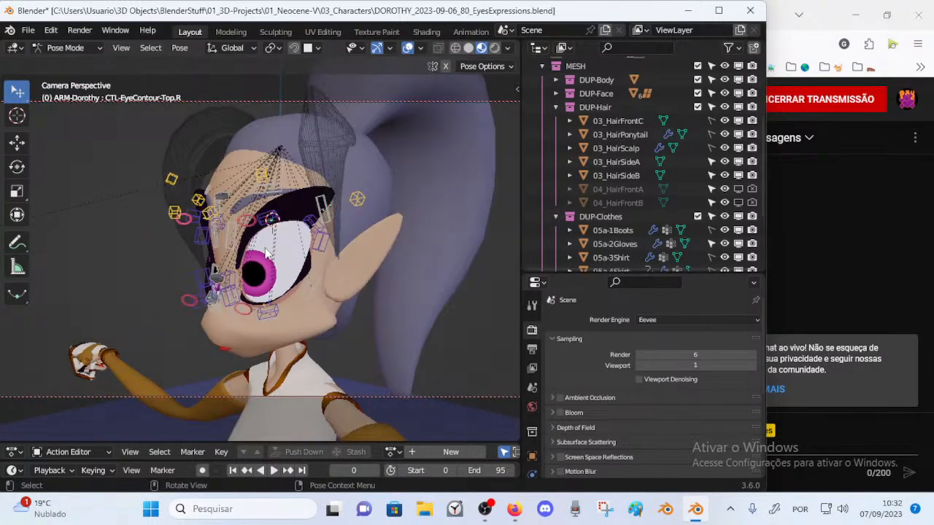
{"action": "key", "text": "KP_0"}
{"action": "scroll", "coordinate": [266, 254], "scroll_direction": "up", "scroll_amount": 3}
{"action": "middle_click_drag", "start_coordinate": [293, 294], "coordinate": [314, 274]}
{"action": "scroll", "coordinate": [247, 331], "scroll_direction": "up", "scroll_amount": 2}
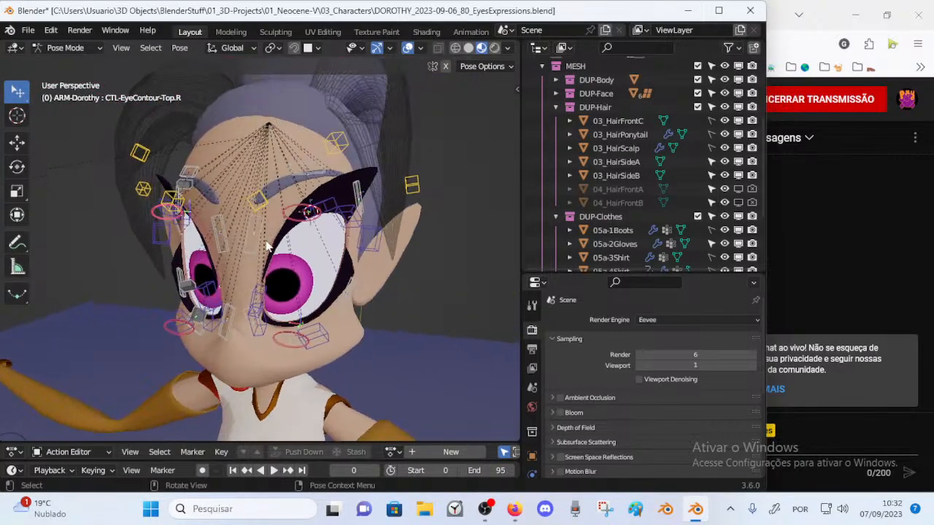
{"action": "middle_click_drag", "start_coordinate": [273, 245], "coordinate": [242, 242]}
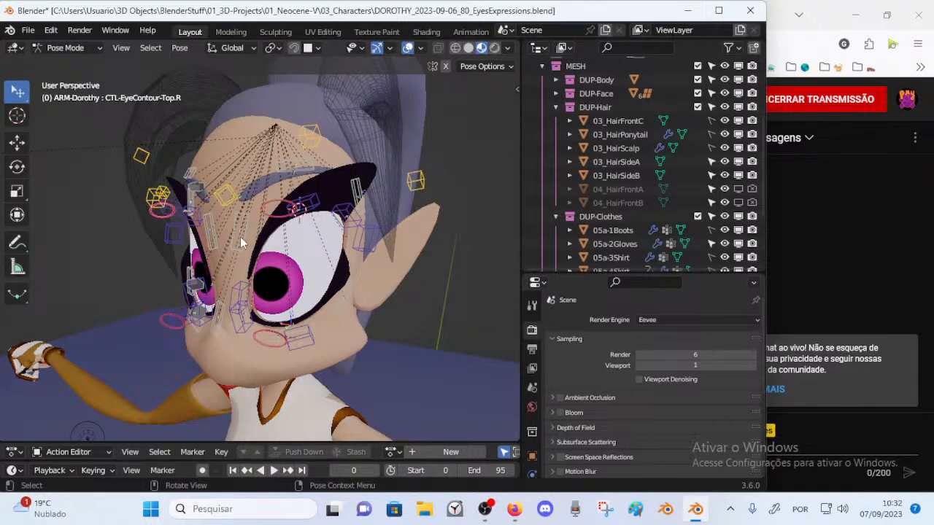
{"action": "key", "text": "ctrl+s"}
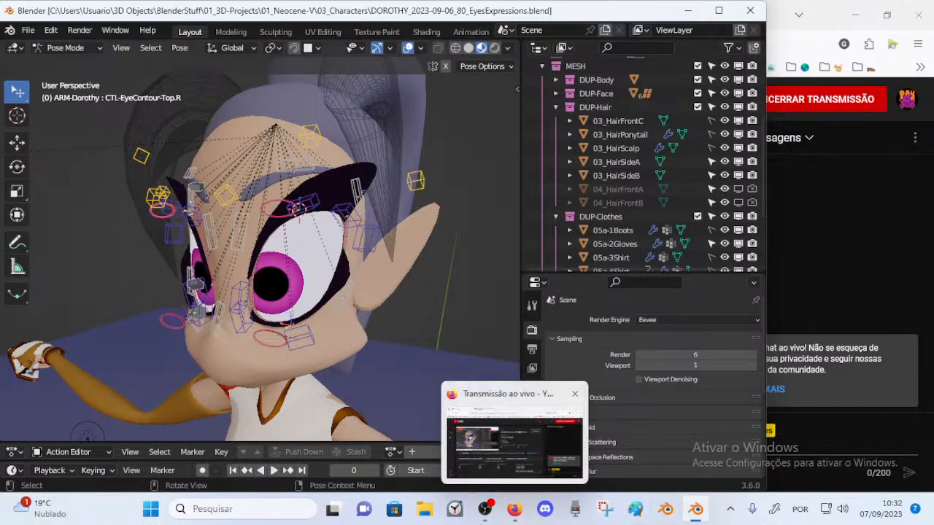
Step: Switch to YouTube Studio in the browser and request the end of the live broadcast
{"action": "left_click", "coordinate": [512, 509]}
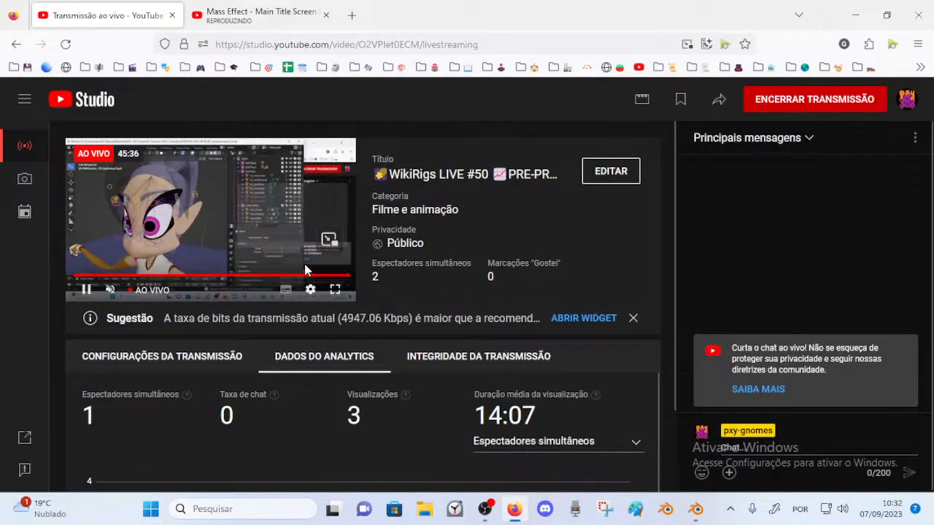
{"action": "left_click", "coordinate": [803, 100]}
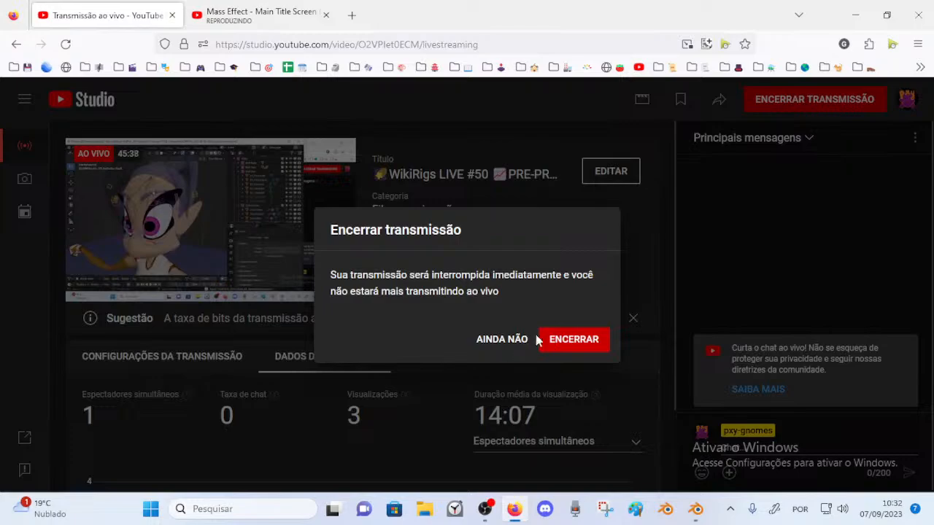